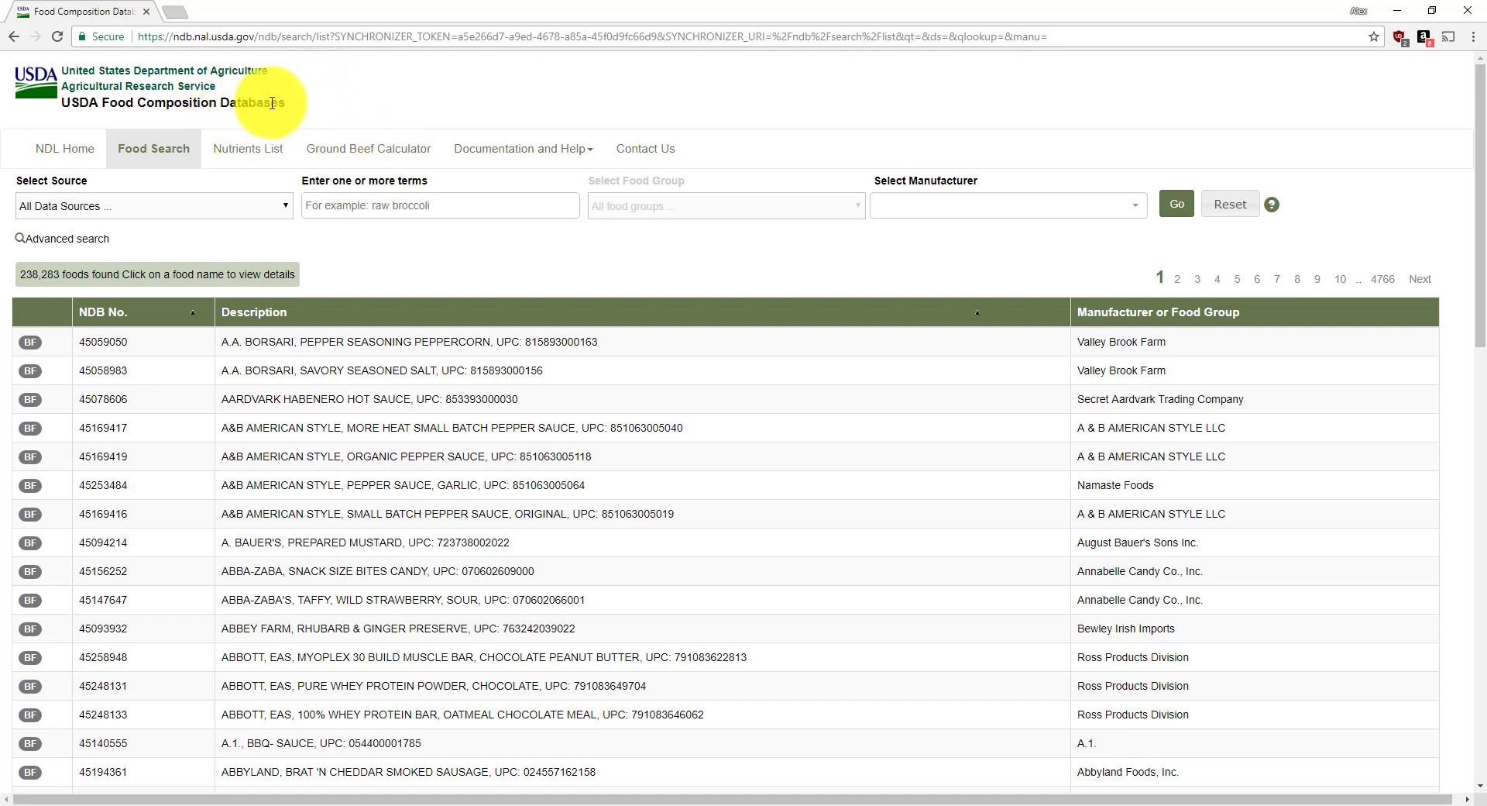
Search the food database for Banana across all data sources
{"action": "left_click", "coordinate": [392, 212]}
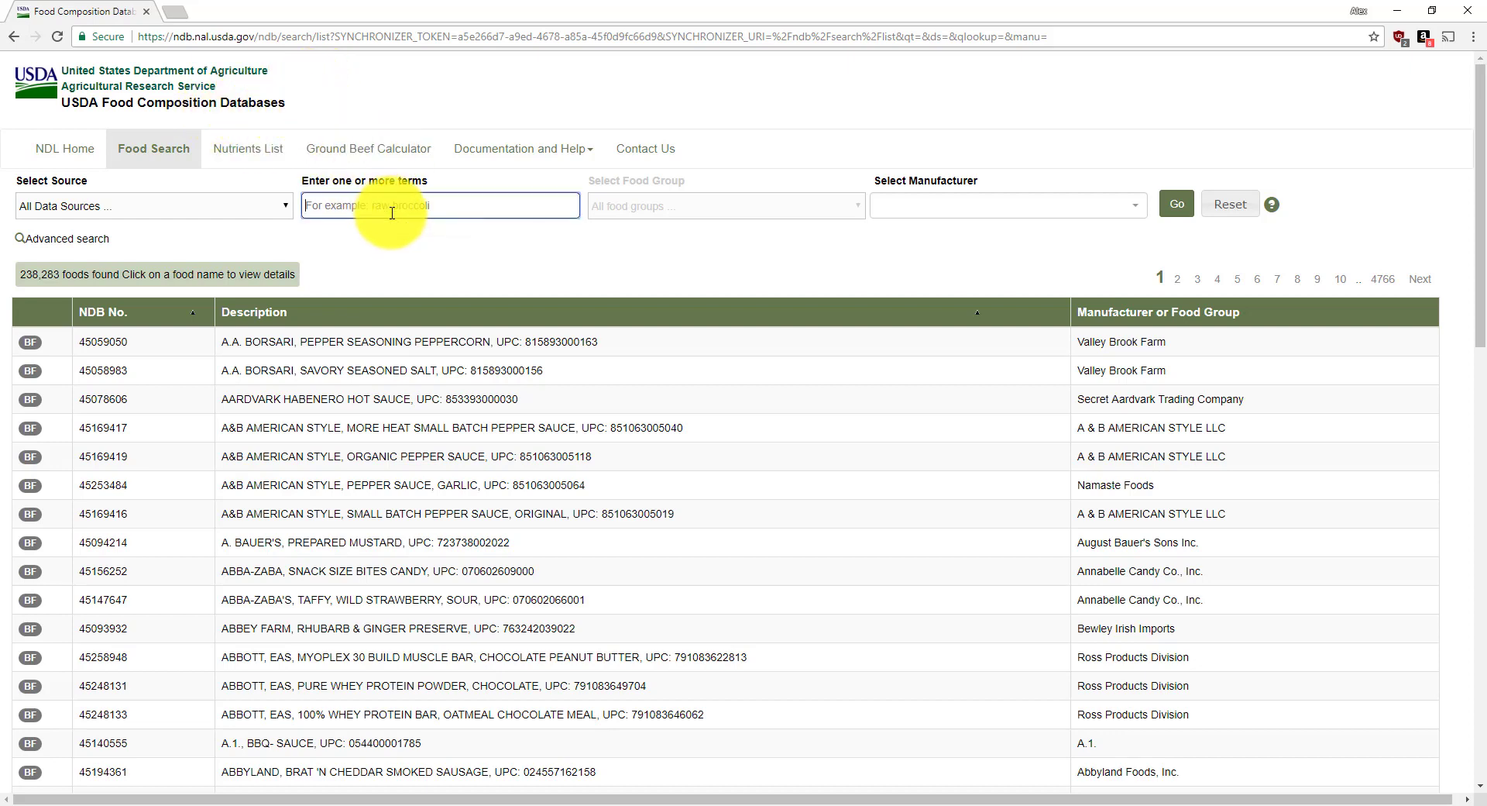
{"action": "type", "text": "Banana"}
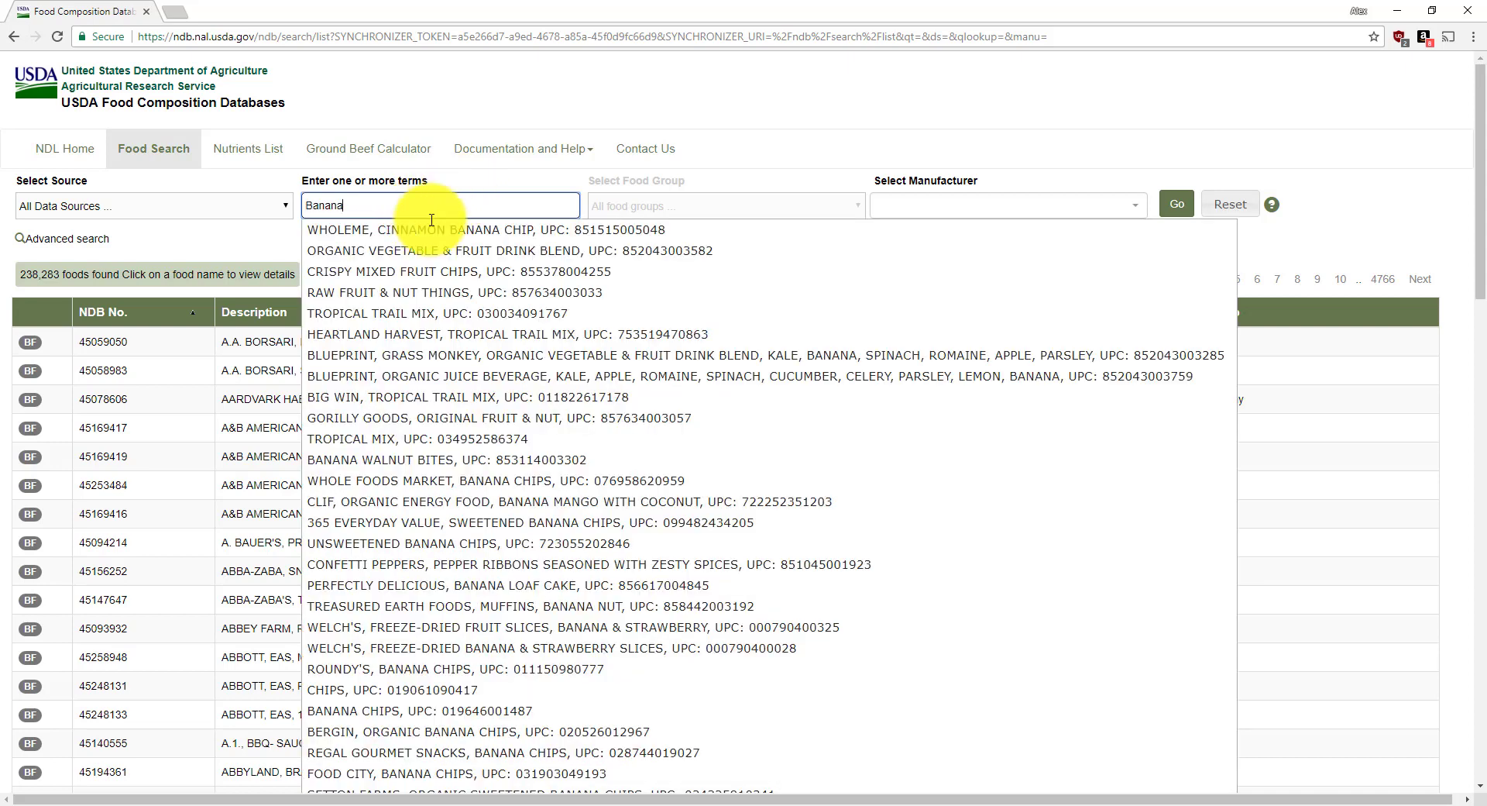
{"action": "left_click", "coordinate": [1176, 206]}
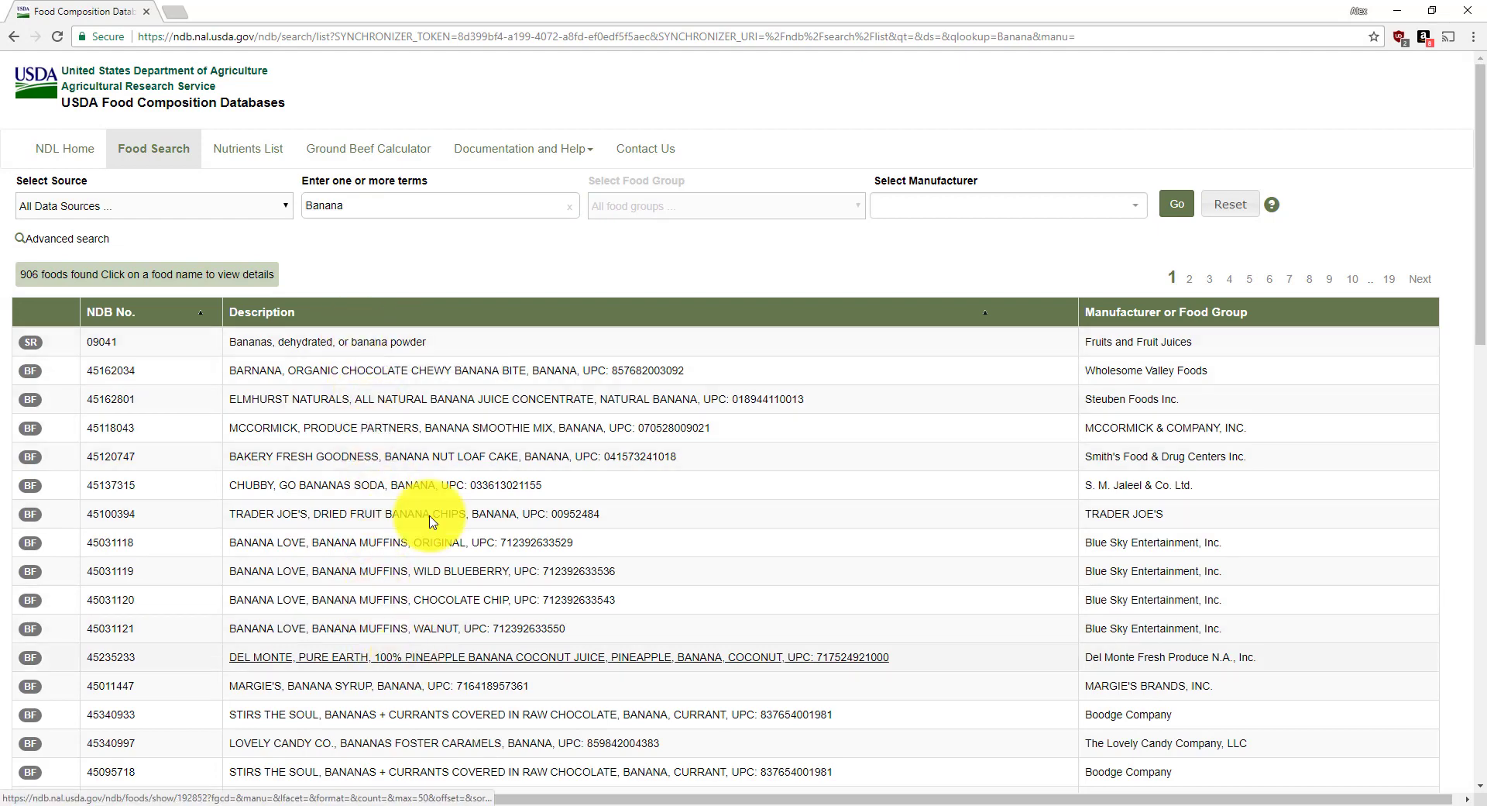
Copy the Banana results page's full URL and paste it into the empty document in Notepad++
{"action": "left_click", "coordinate": [323, 36]}
{"action": "key", "text": "ctrl+c"}
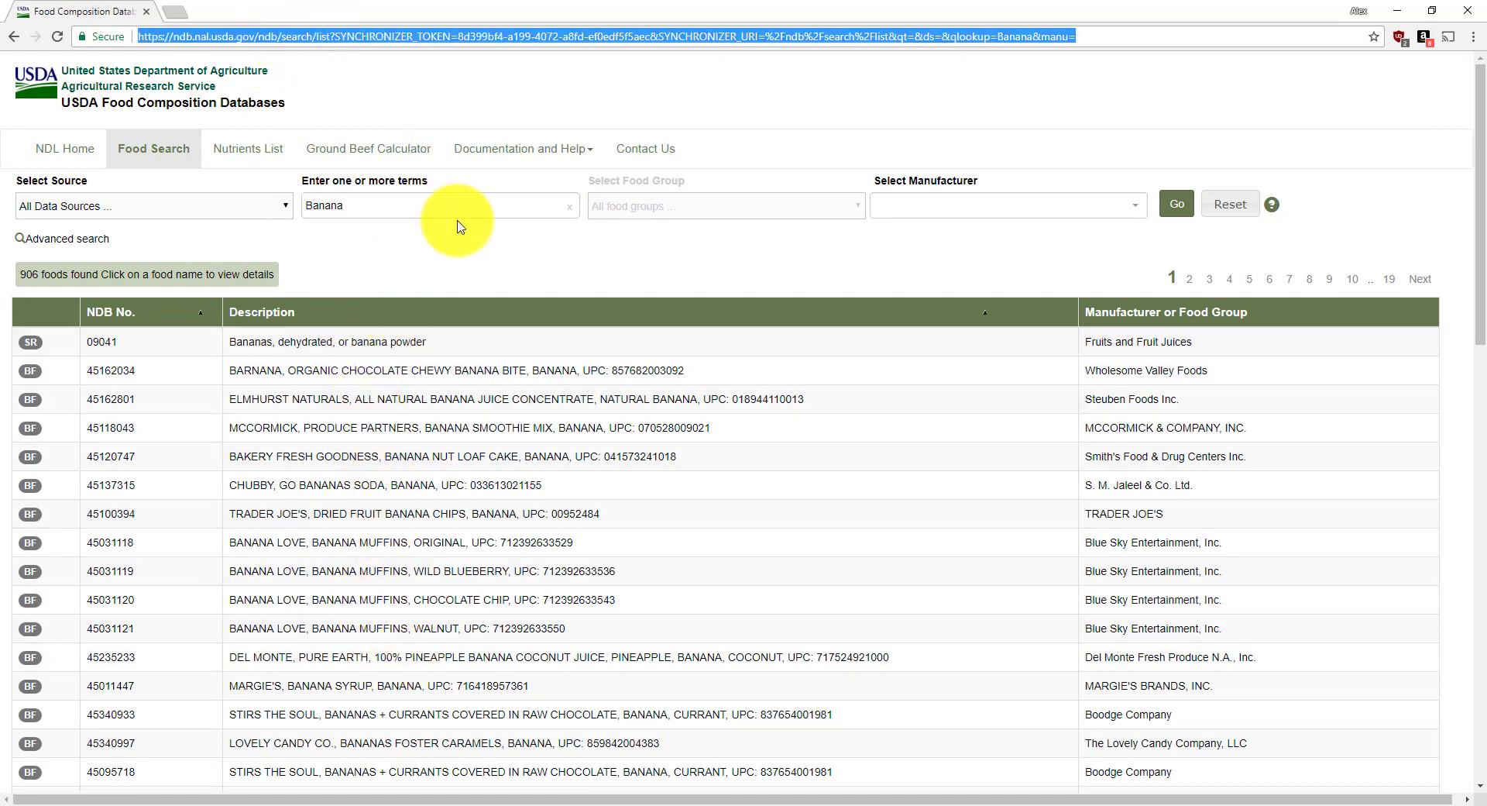
{"action": "left_click", "coordinate": [558, 805]}
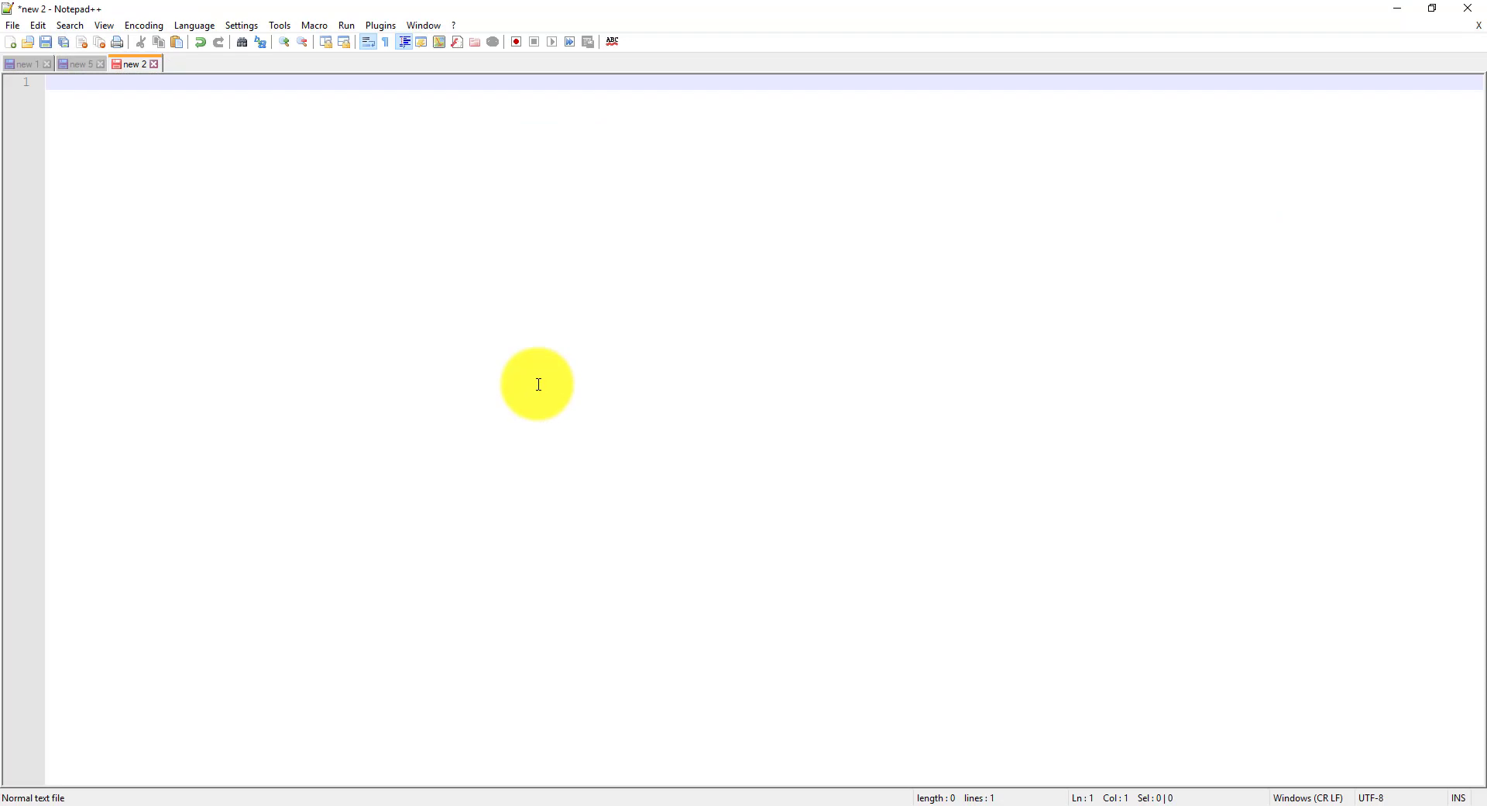
{"action": "key", "text": "ctrl+v"}
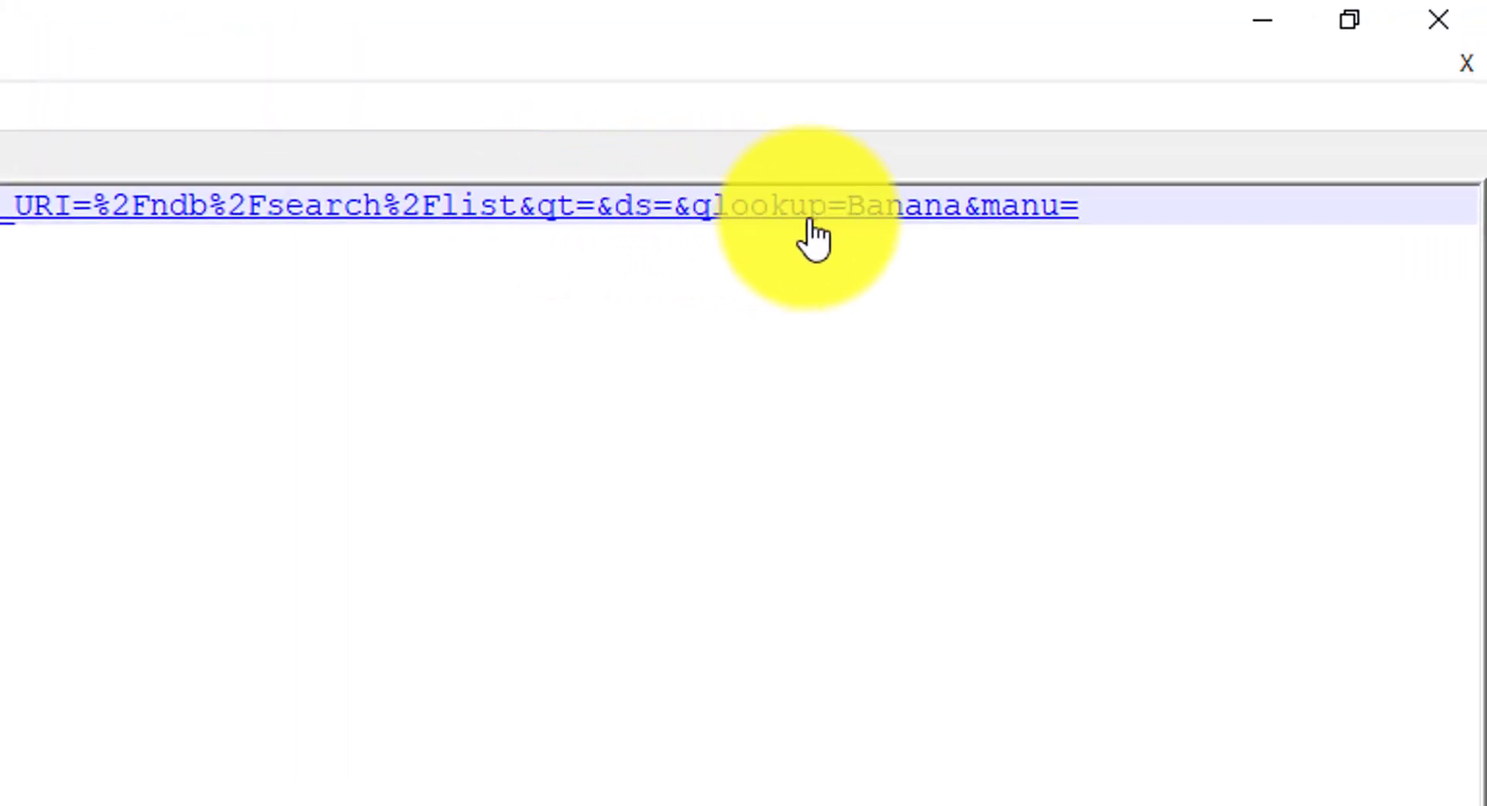
Replace everything after "list?" in the pasted URL with qlookup=banana
{"action": "left_click_drag", "start_coordinate": [1037, 200], "coordinate": [969, 195]}
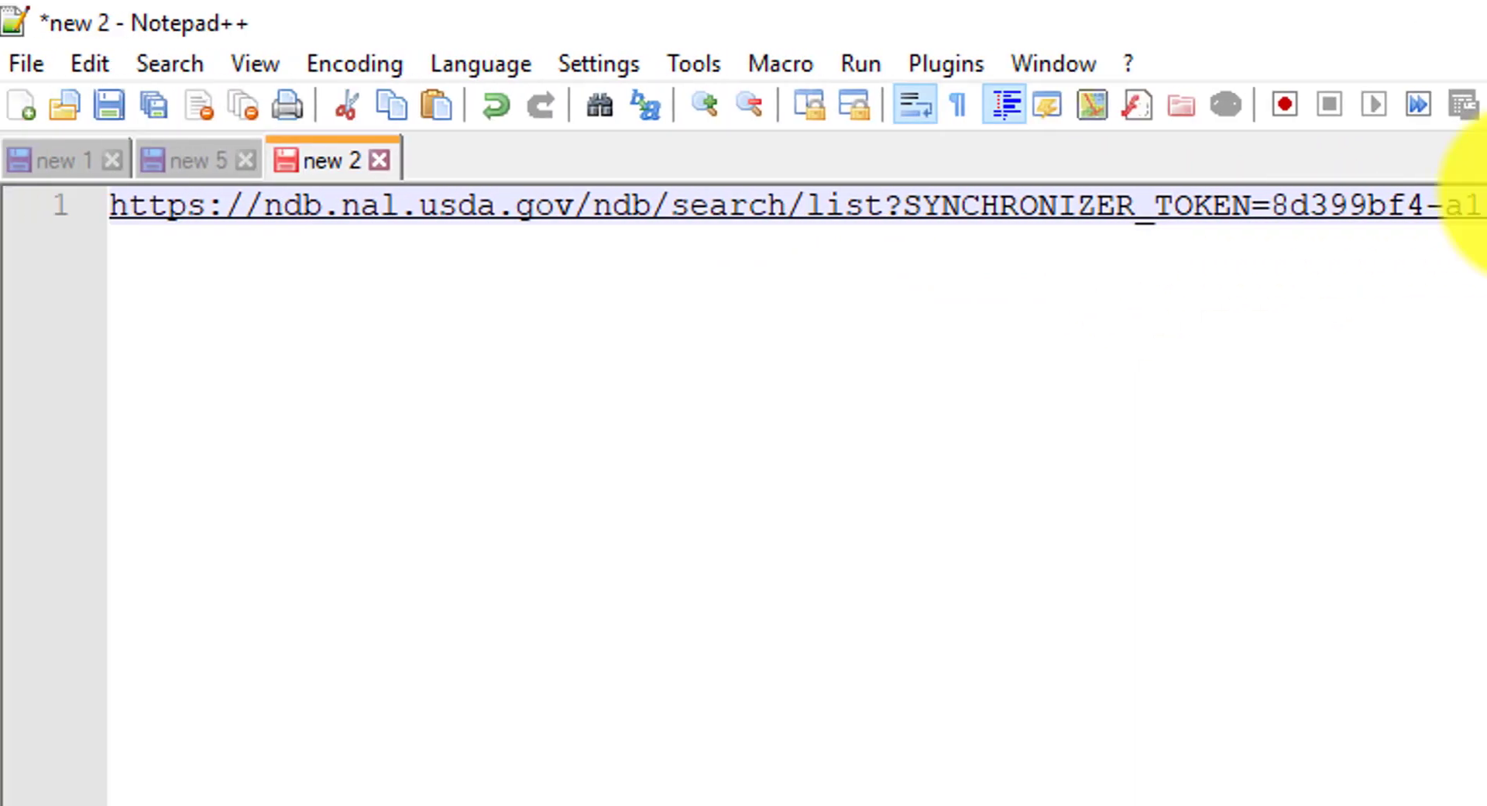
{"action": "left_click", "coordinate": [908, 207], "text": "shift"}
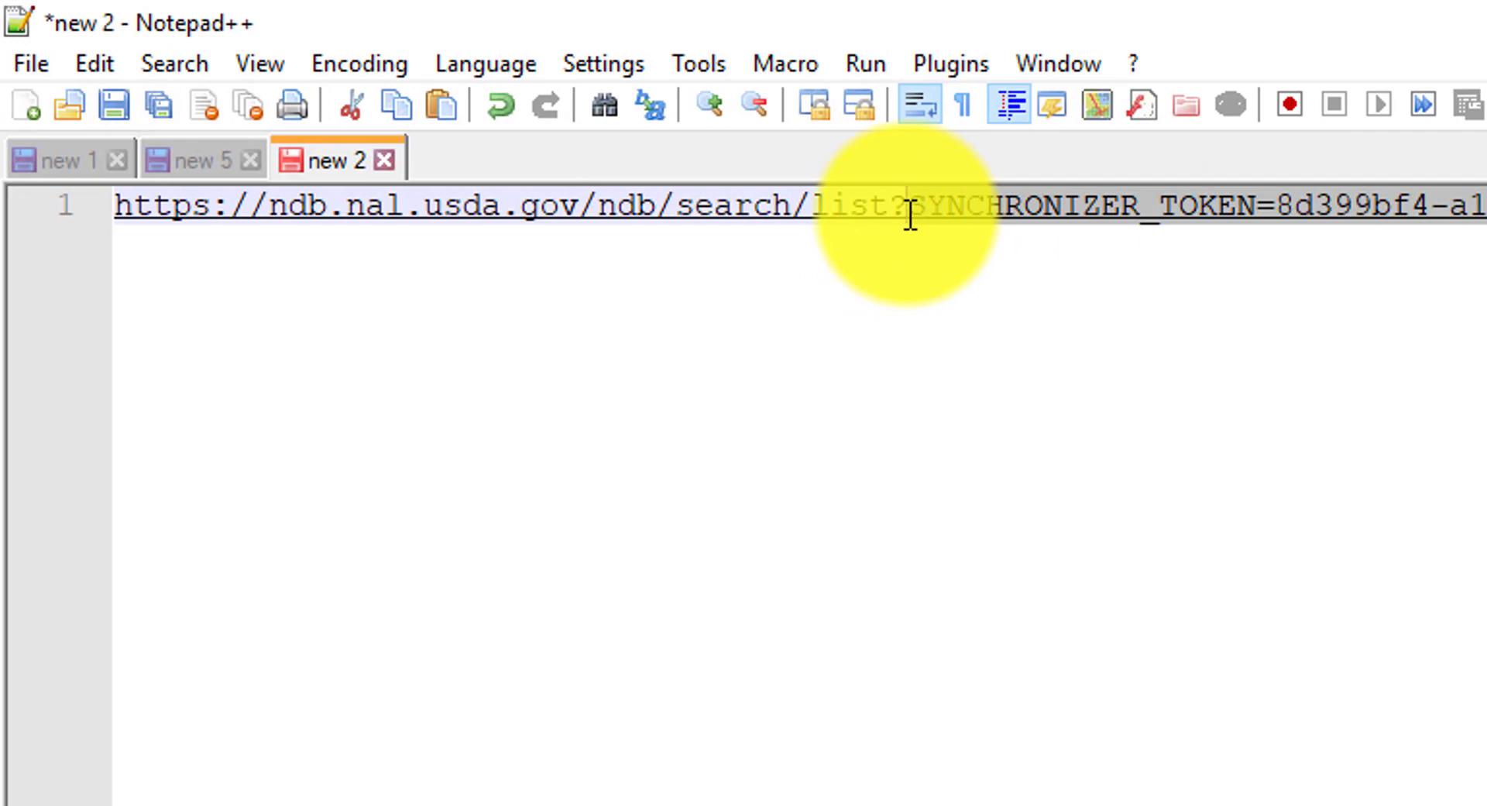
{"action": "key", "text": "Delete"}
{"action": "type", "text": "qloo"}
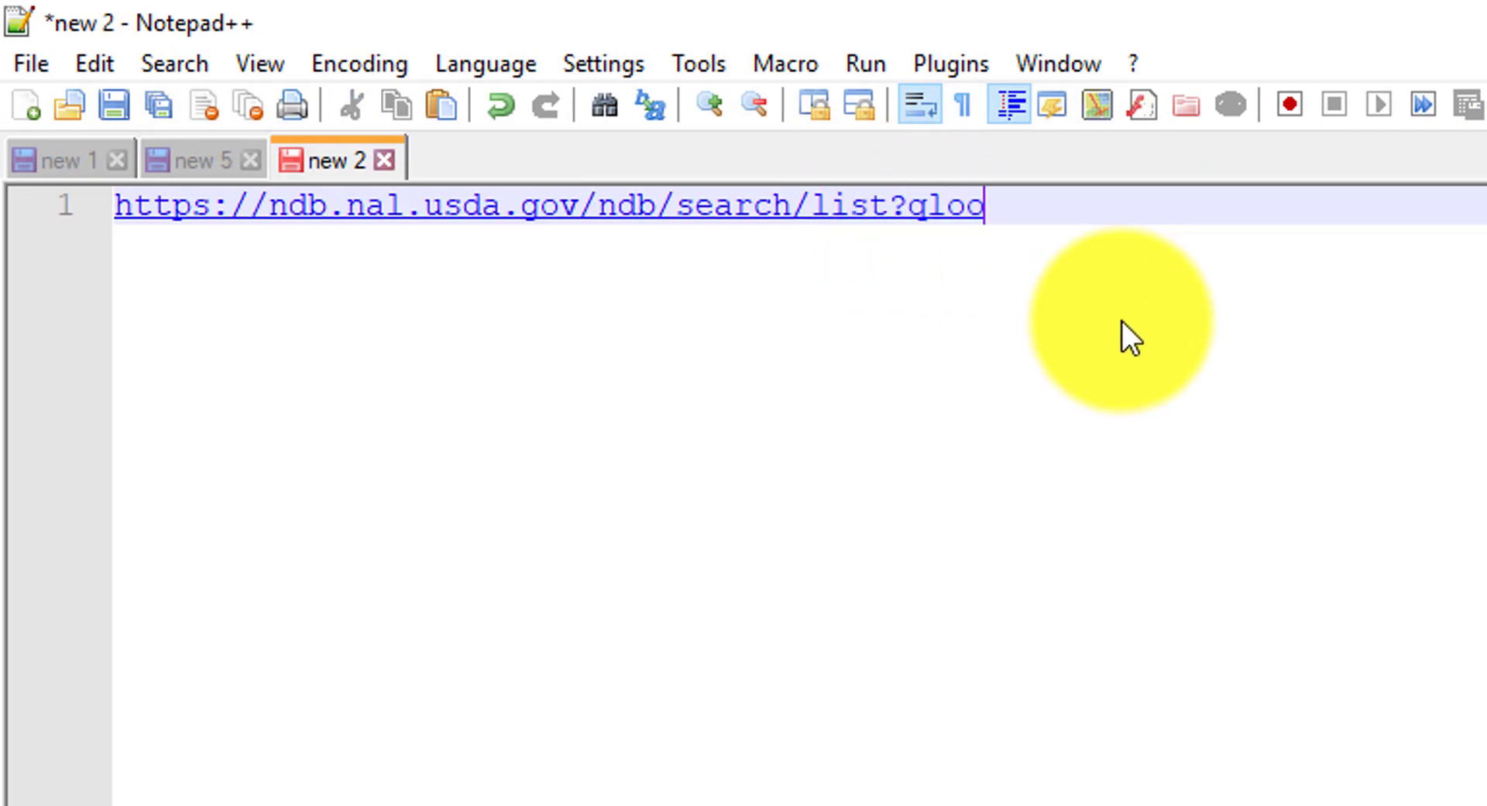
{"action": "type", "text": "kup=banana"}
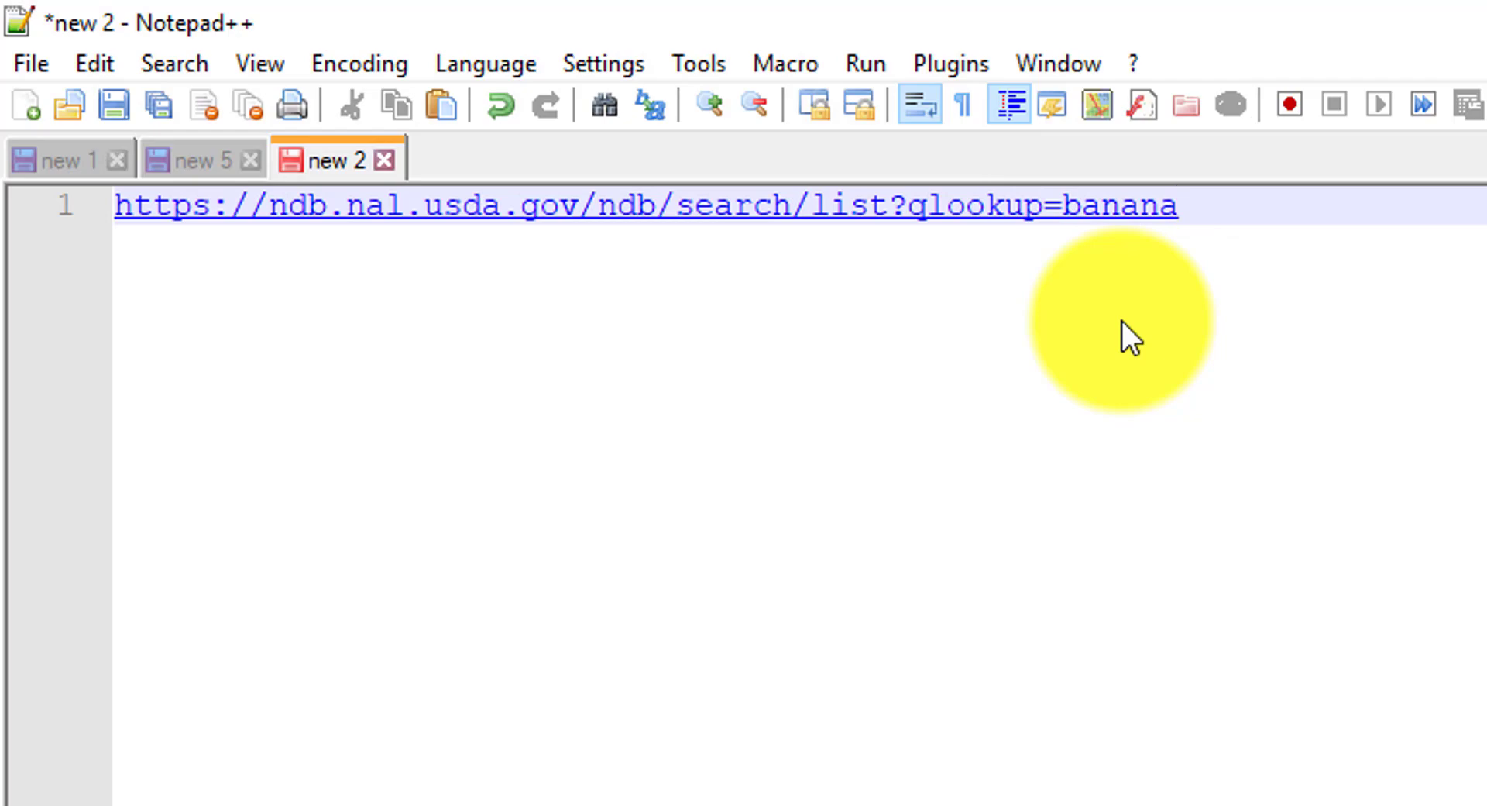
Copy the shortened URL and open it in a new Chrome tab
{"action": "key", "text": "ctrl+a"}
{"action": "key", "text": "ctrl+c"}
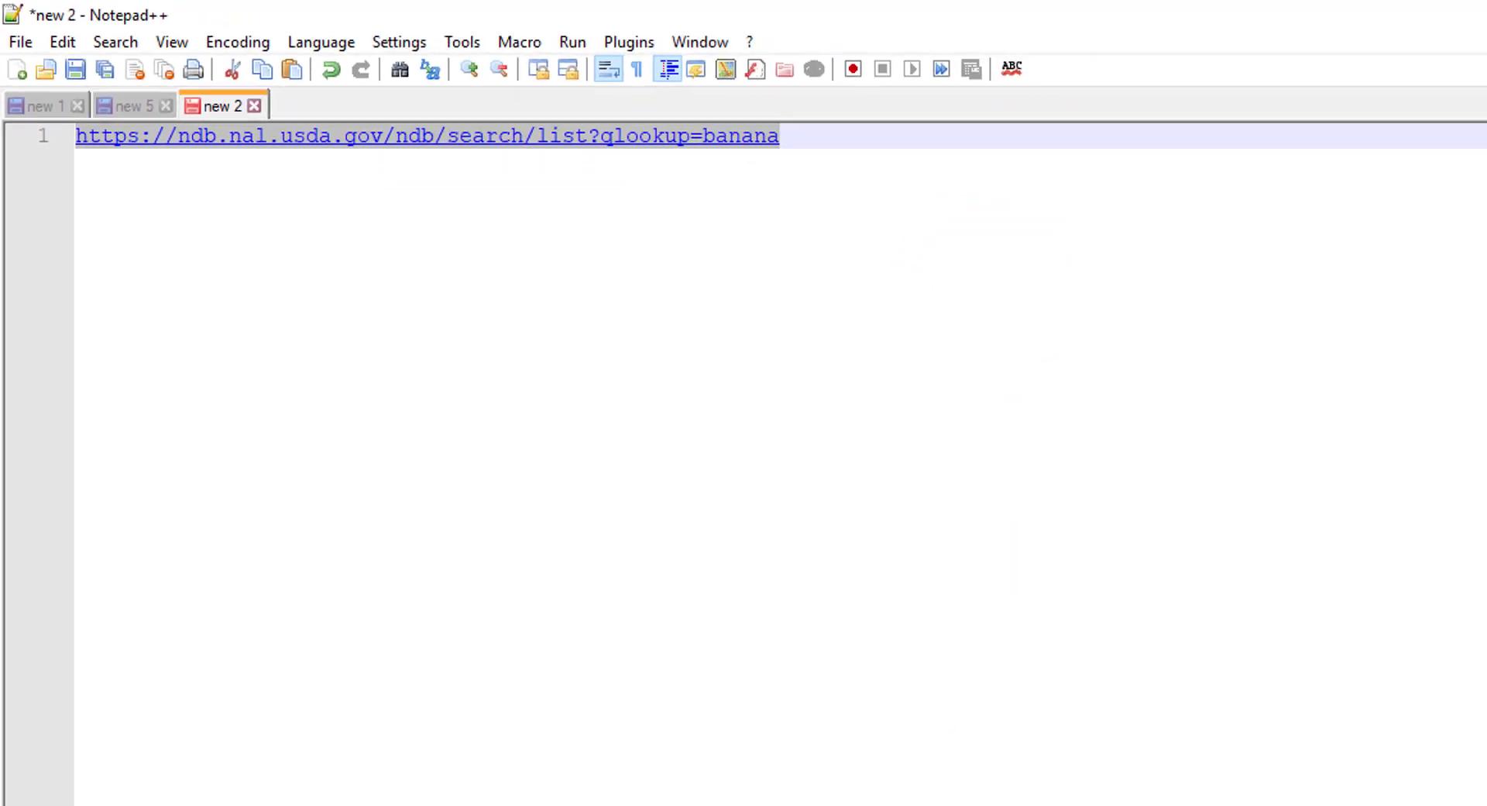
{"action": "mouse_move", "coordinate": [1262, 805]}
{"action": "left_click", "coordinate": [505, 768]}
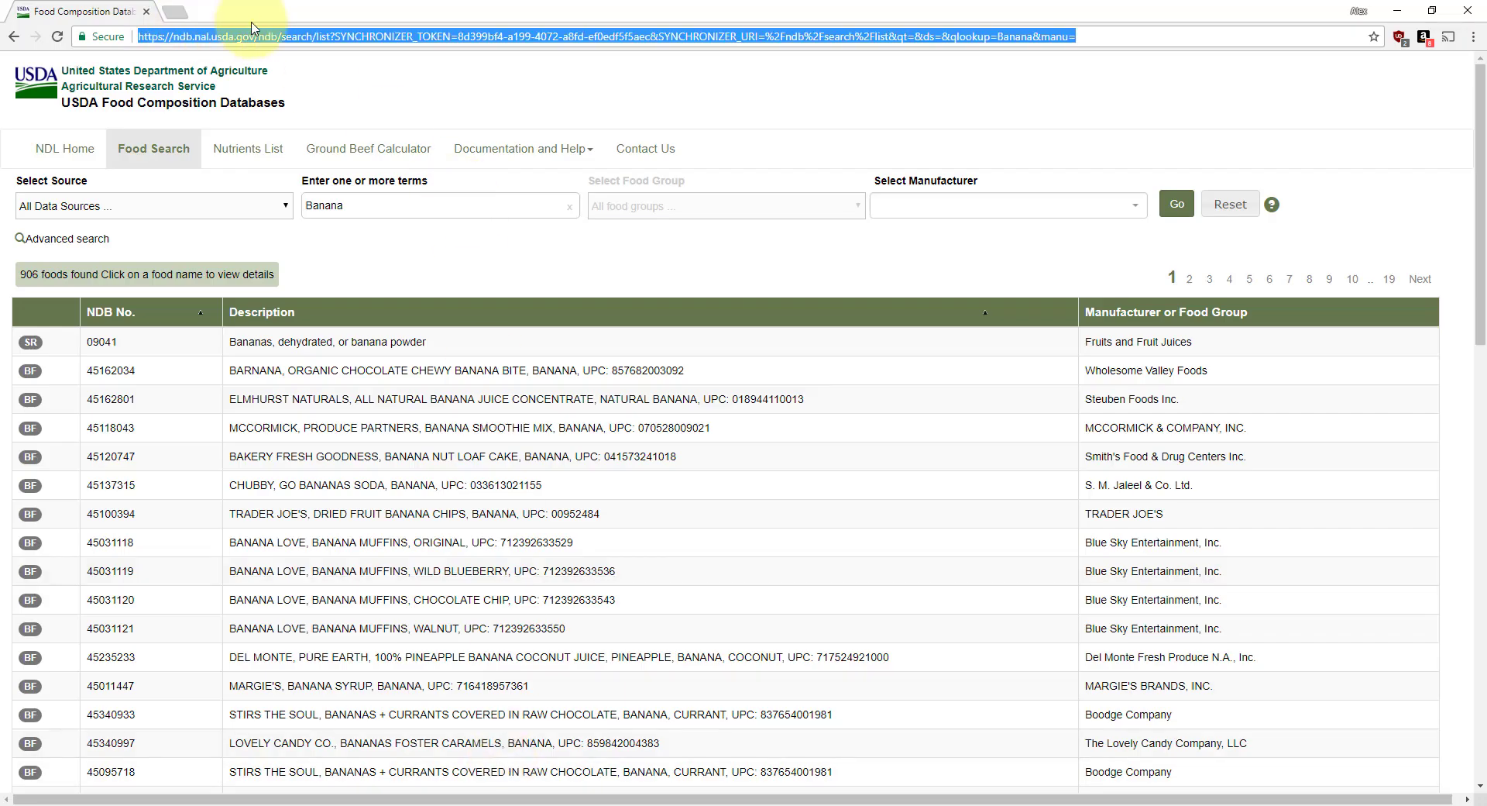
{"action": "key", "text": "ctrl+t"}
{"action": "key", "text": "ctrl+v"}
{"action": "key", "text": "Return"}
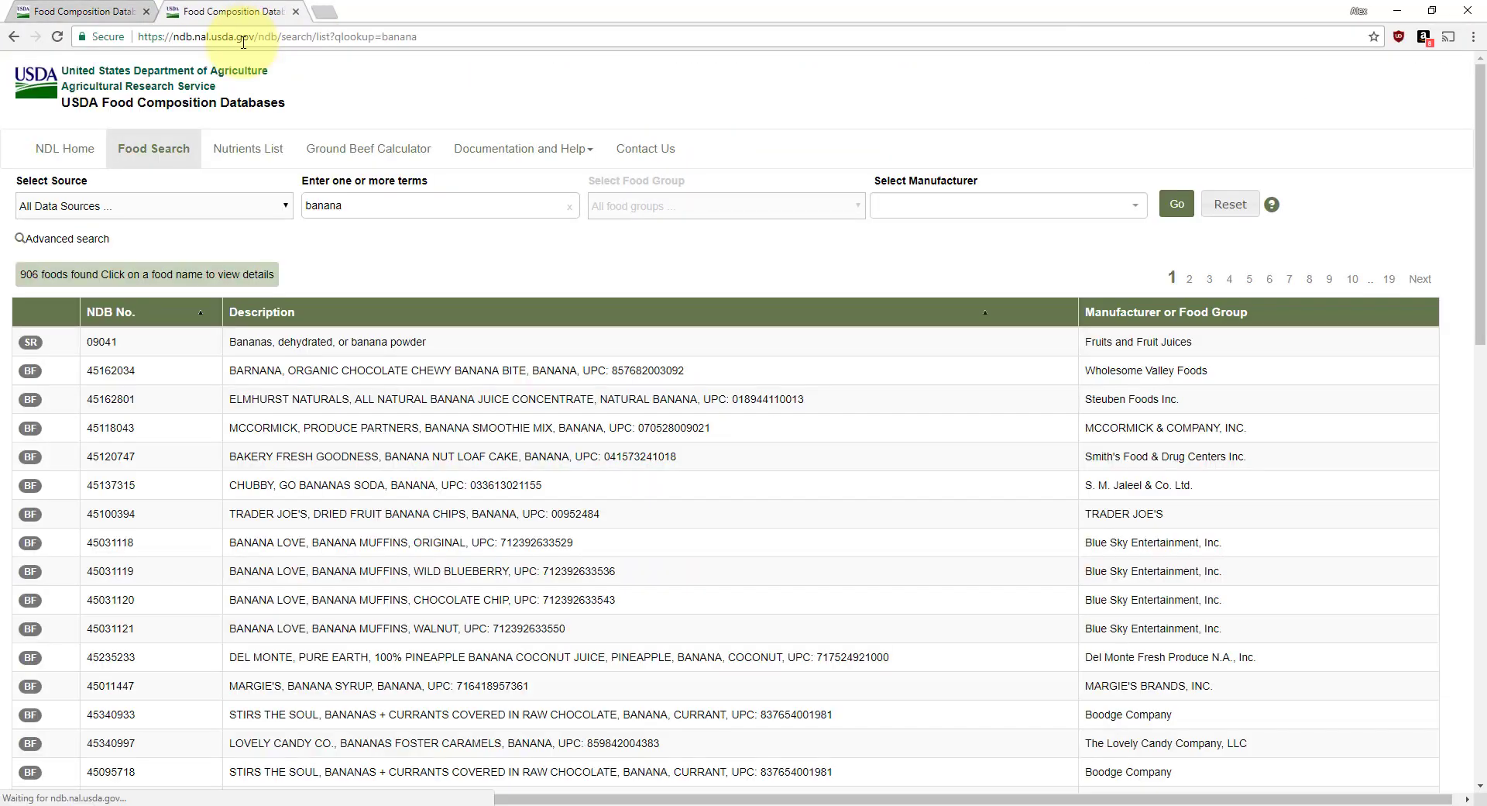
Change the qlookup value in the page's URL to lettuce and load the page
{"action": "left_click_drag", "start_coordinate": [356, 205], "coordinate": [276, 203]}
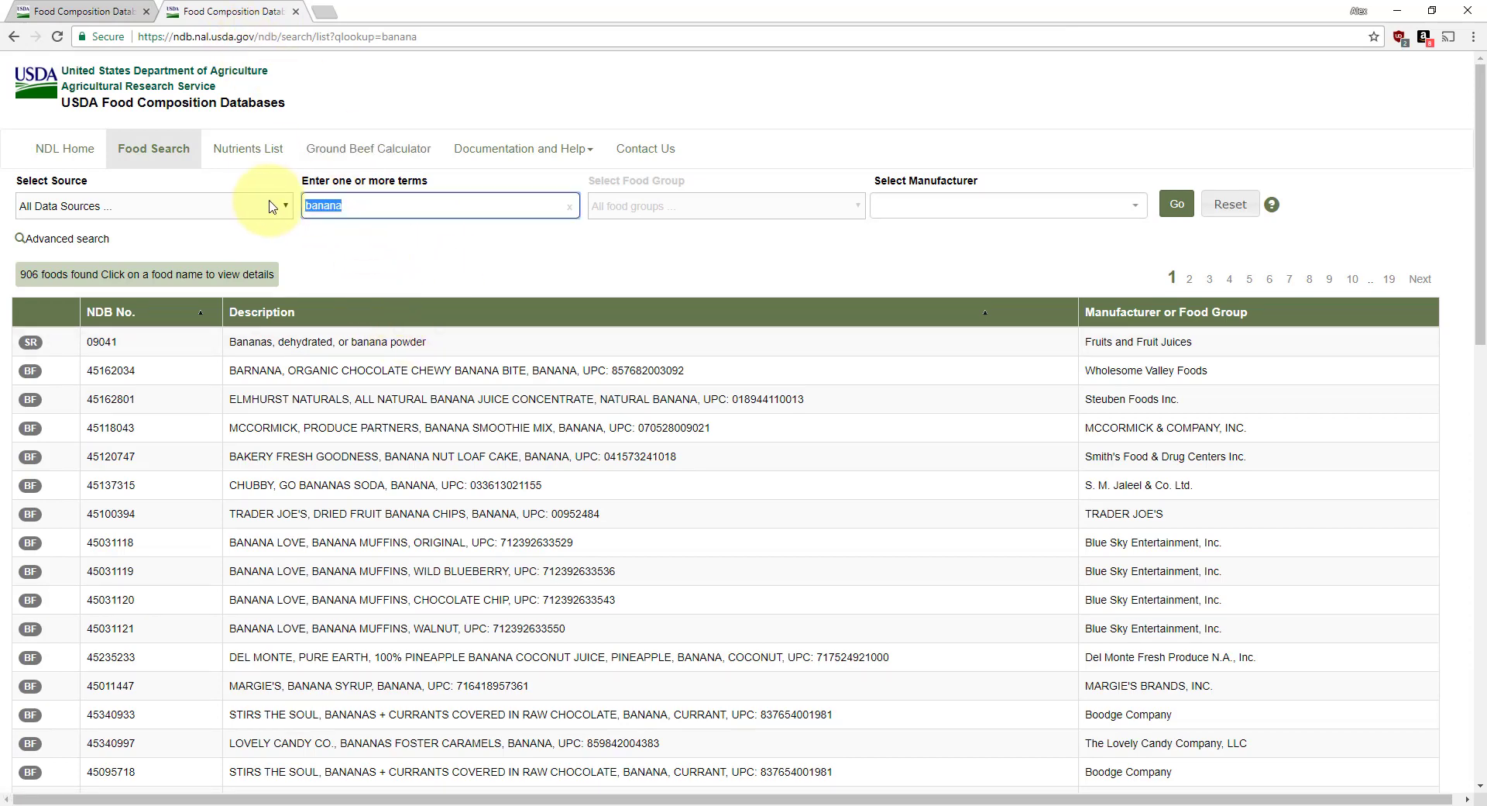
{"action": "left_click", "coordinate": [451, 37]}
{"action": "left_click_drag", "start_coordinate": [452, 37], "coordinate": [381, 37]}
{"action": "type", "text": "lettuce"}
{"action": "key", "text": "Return"}
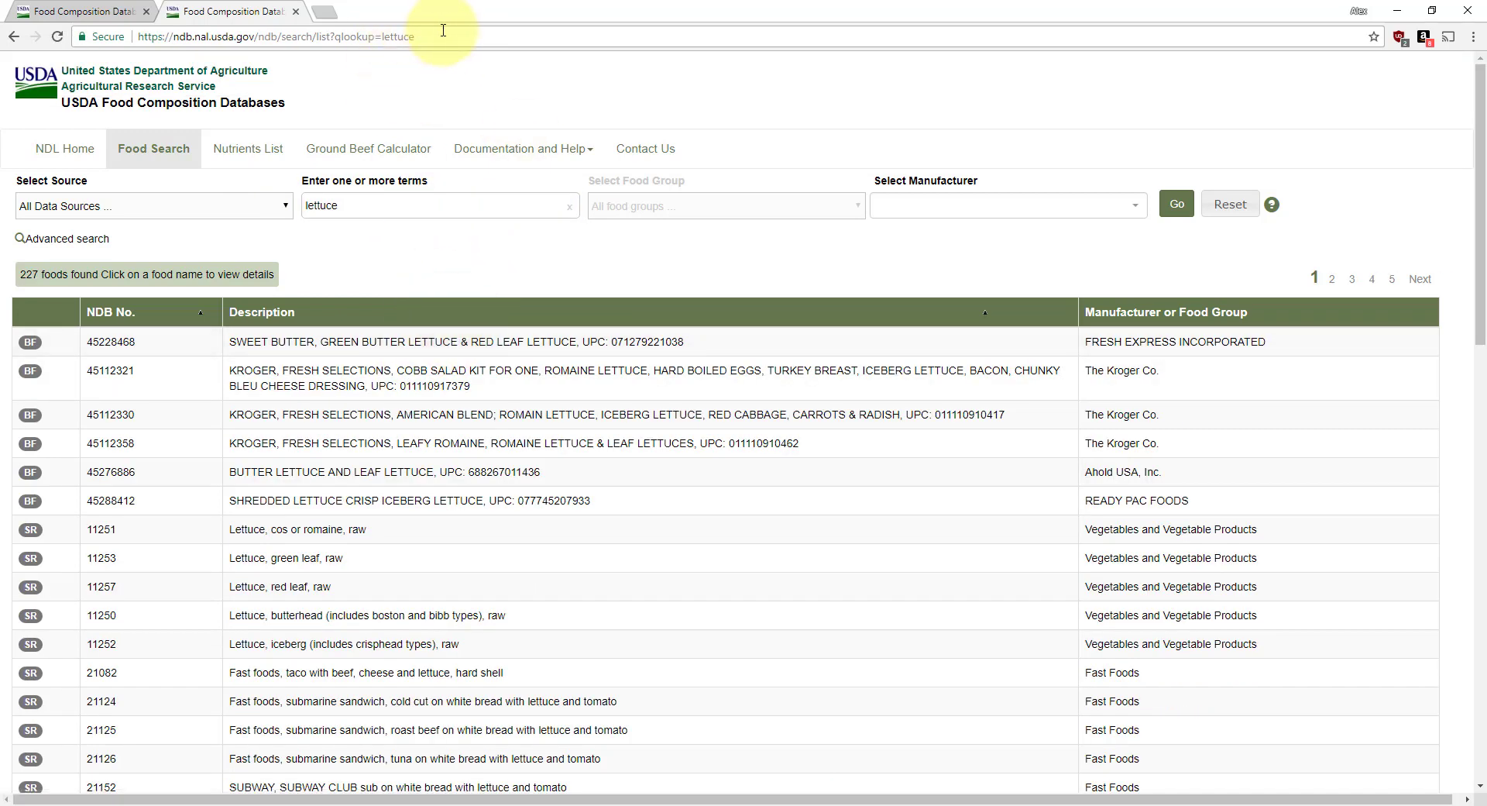
Copy the lettuce search URL and switch to the Power Query Editor
{"action": "left_click", "coordinate": [445, 34]}
{"action": "key", "text": "ctrl+c"}
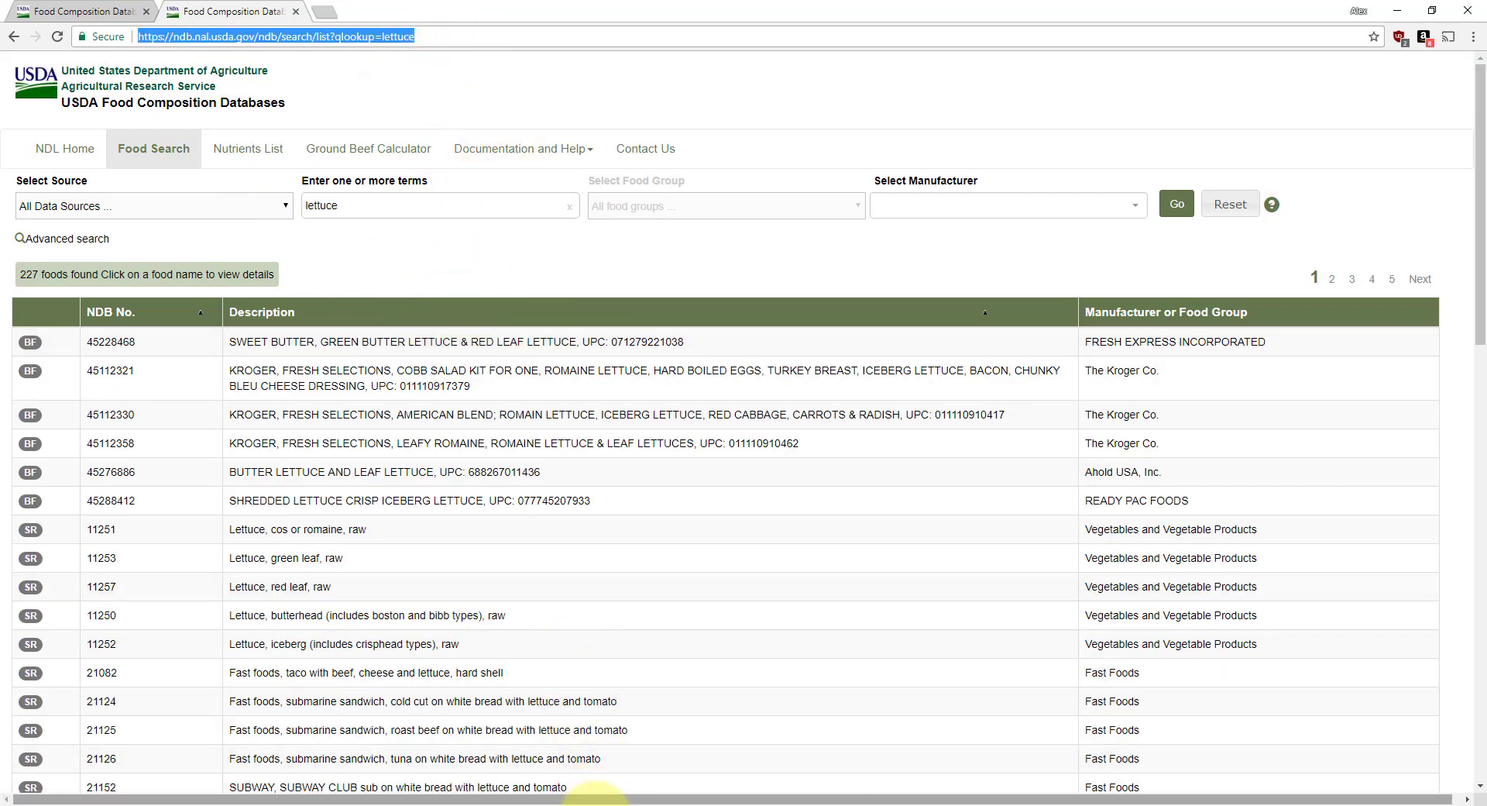
{"action": "left_click", "coordinate": [622, 798]}
{"action": "left_click", "coordinate": [657, 756]}
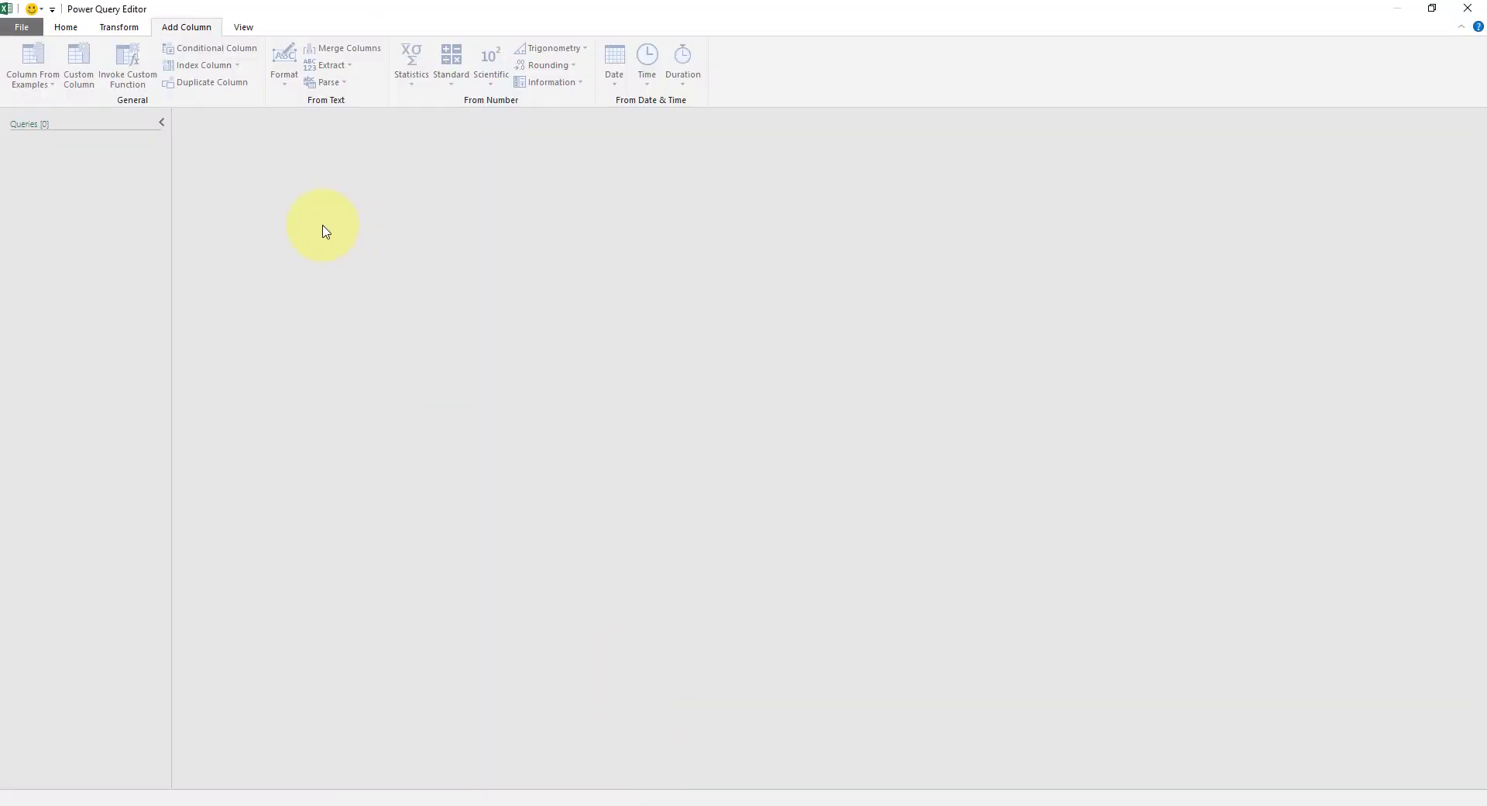
{"action": "left_click", "coordinate": [65, 27]}
{"action": "right_click", "coordinate": [73, 155]}
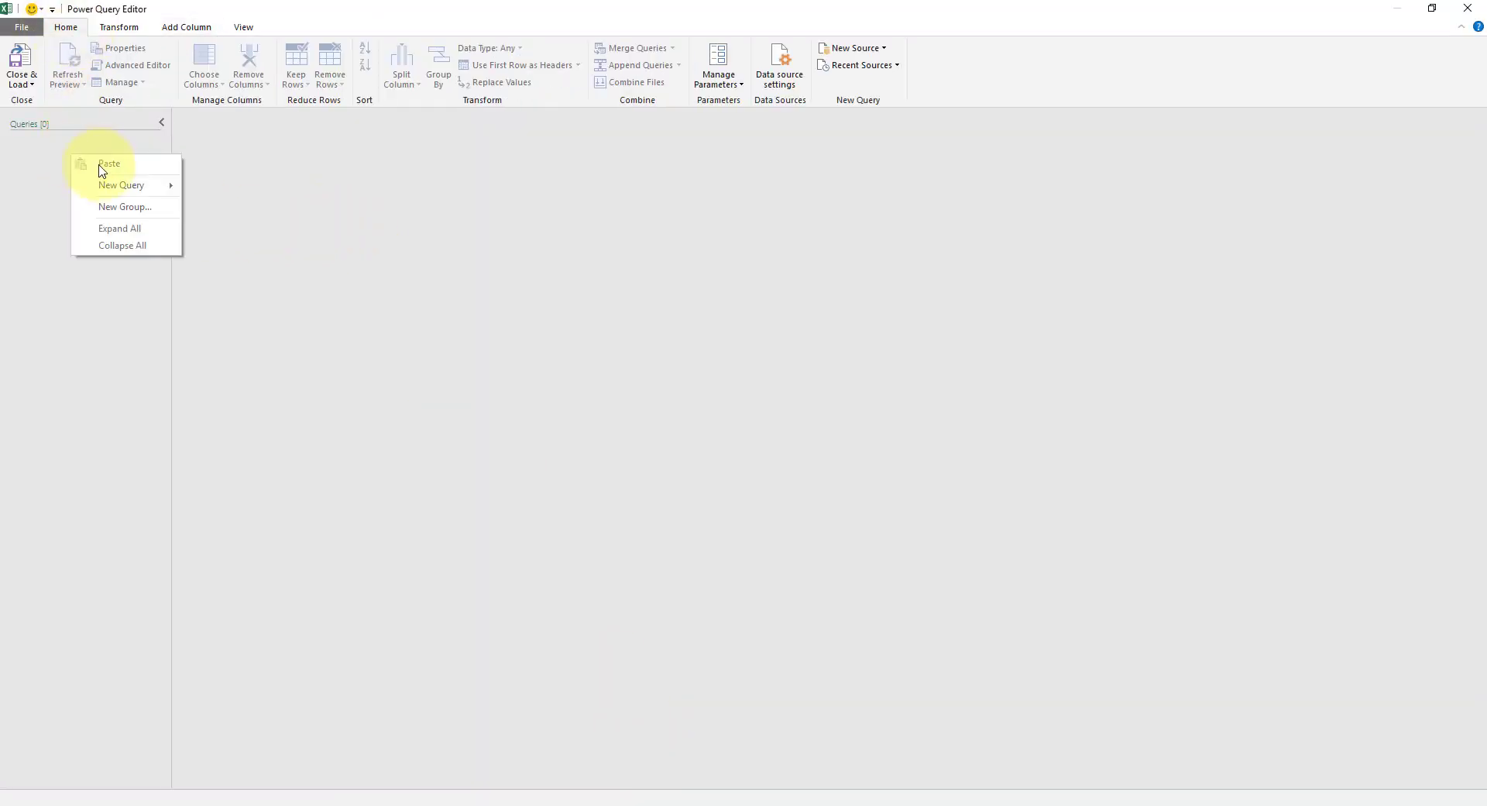
{"action": "mouse_move", "coordinate": [120, 190]}
{"action": "mouse_move", "coordinate": [265, 259]}
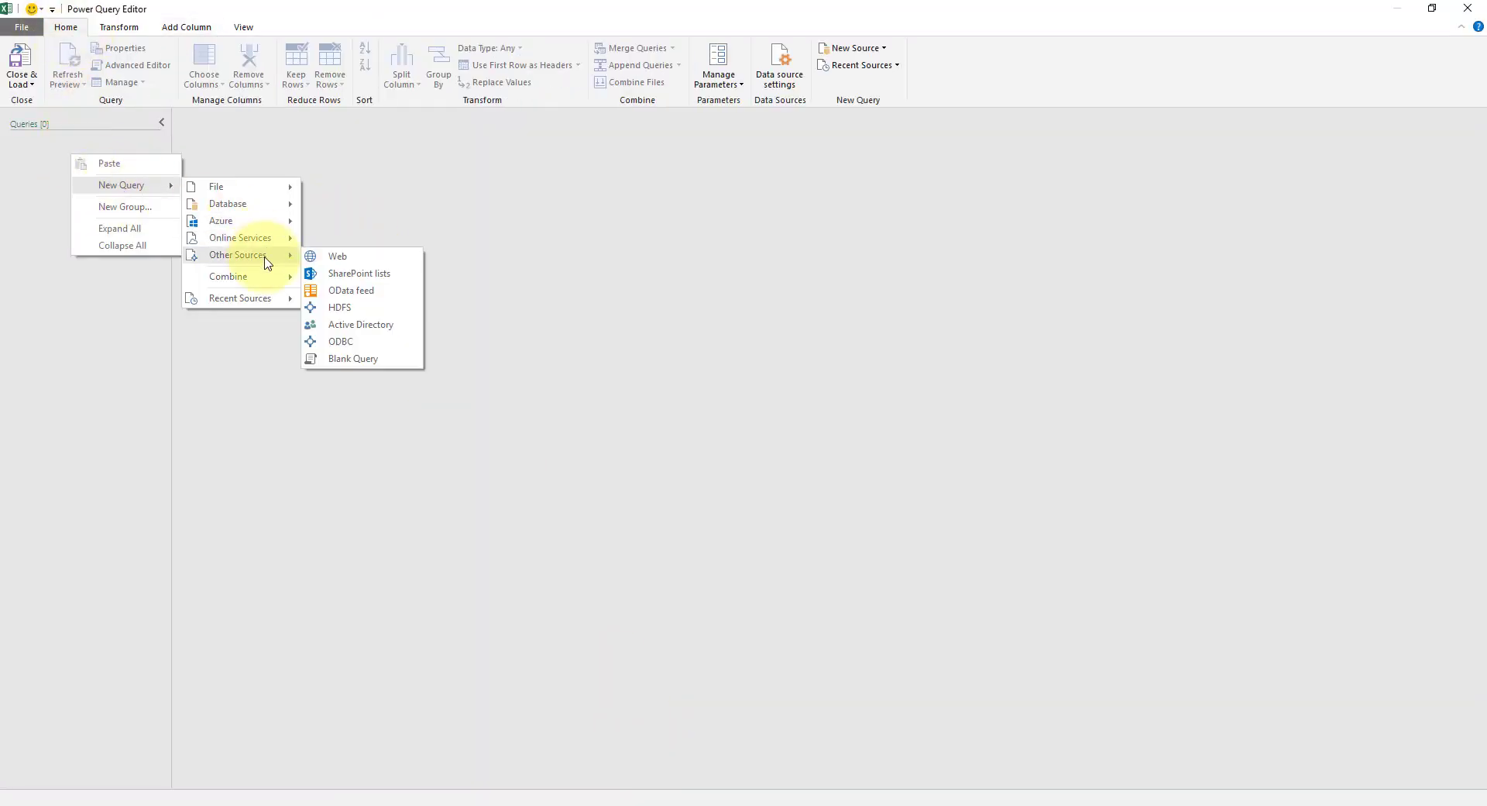
{"action": "left_click", "coordinate": [349, 260]}
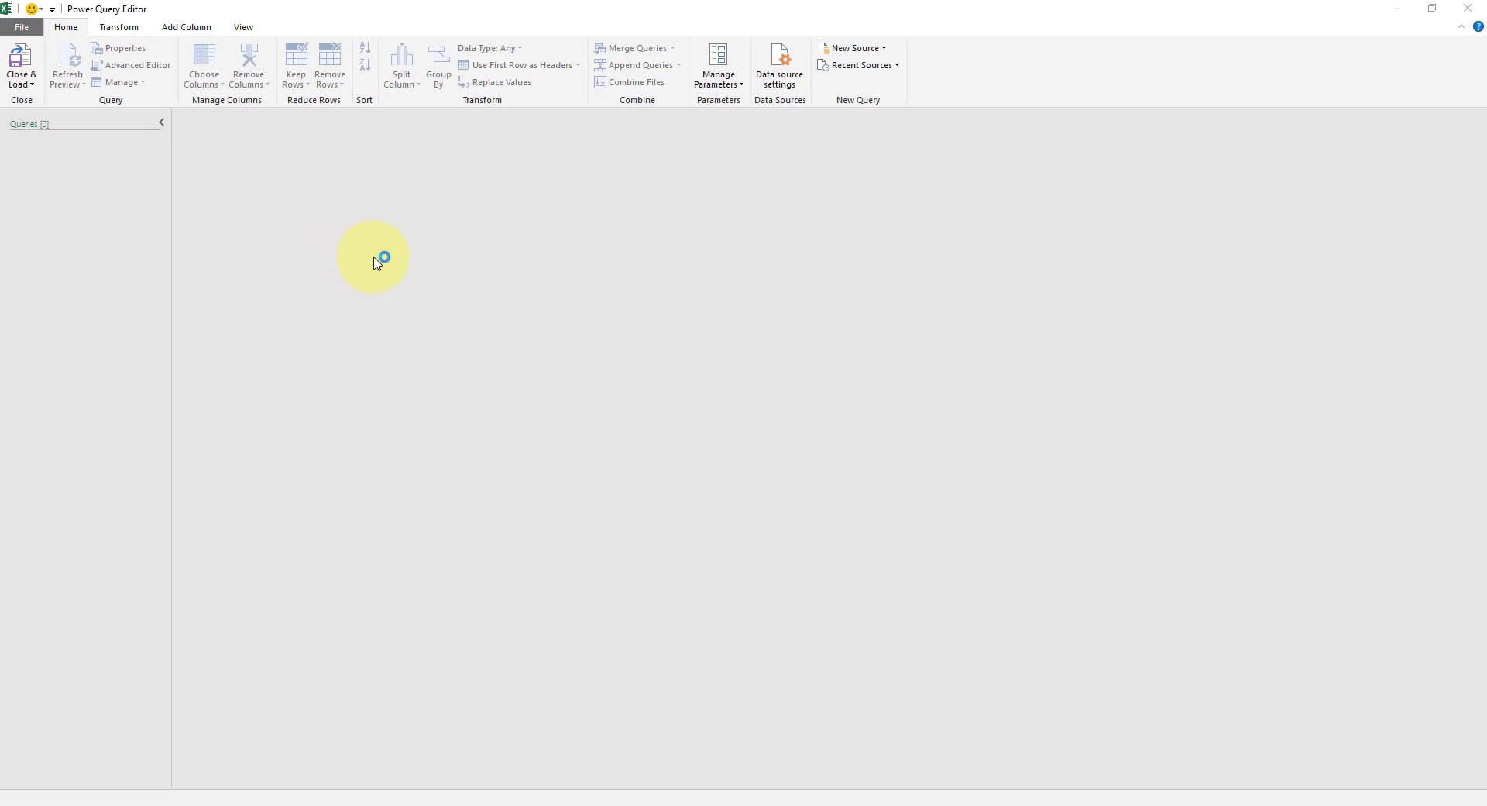
{"action": "left_click", "coordinate": [601, 402]}
{"action": "key", "text": "ctrl+v"}
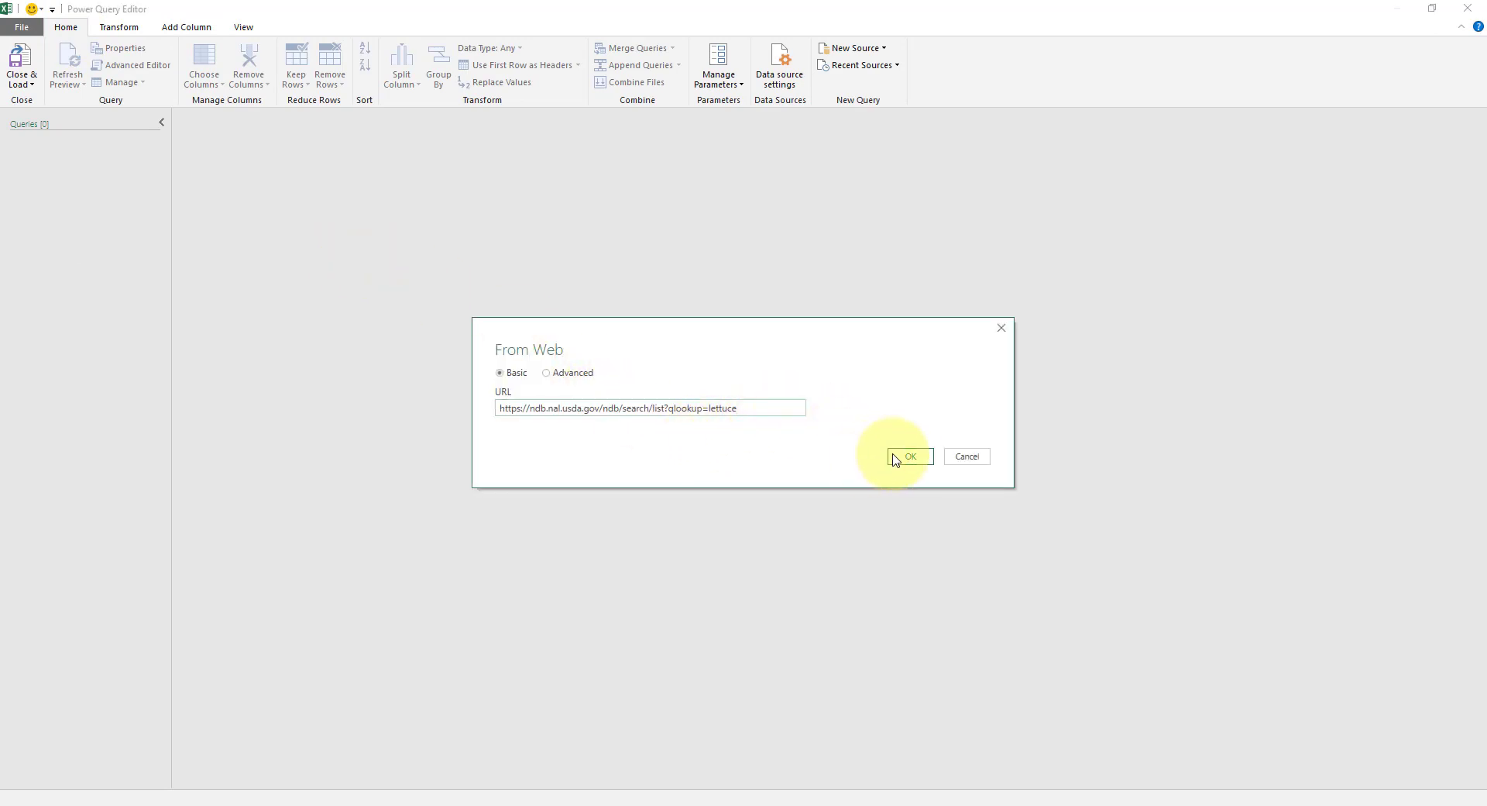
{"action": "left_click", "coordinate": [916, 458]}
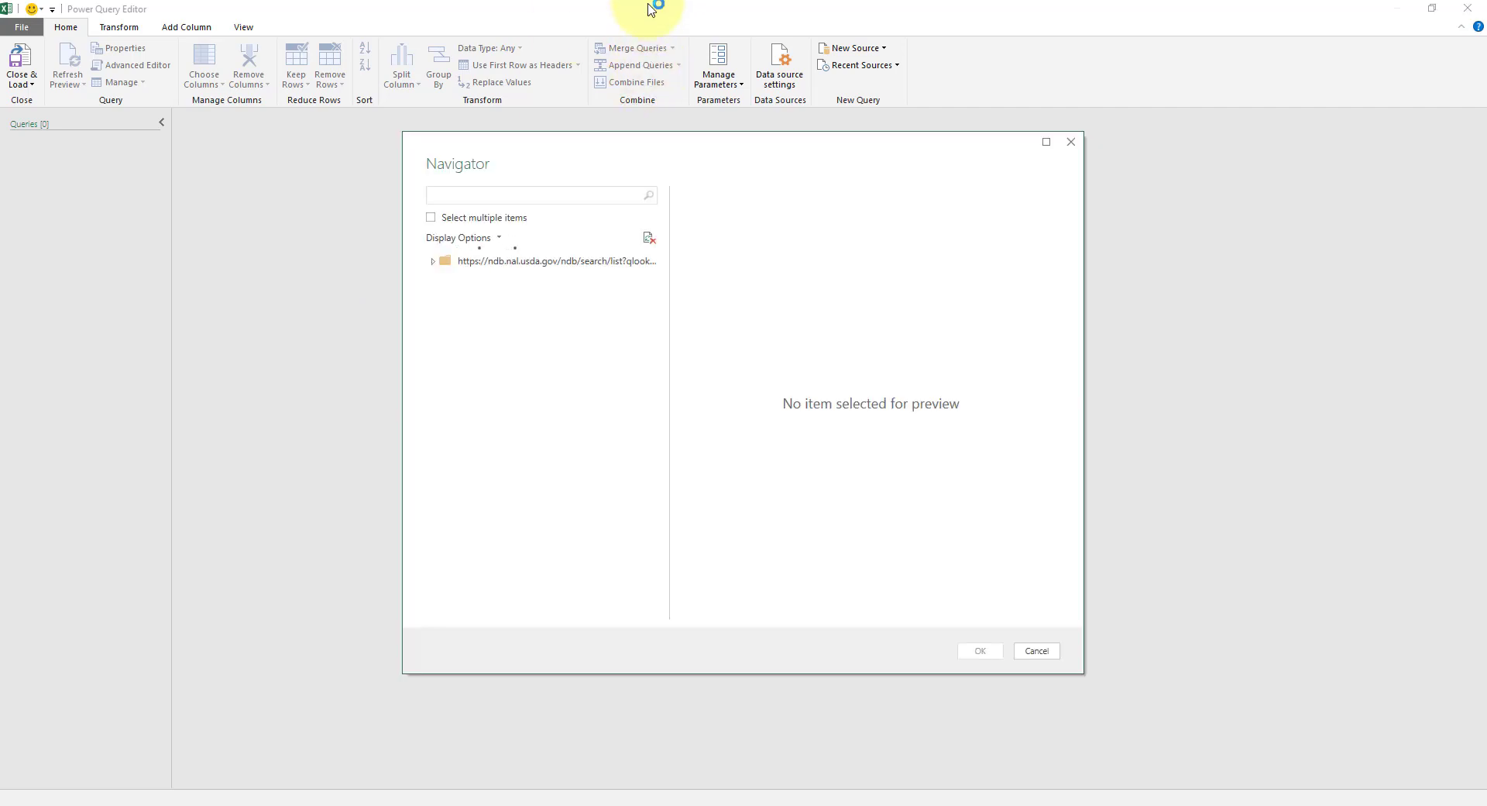
Preview the Document item, then choose Table 0 as the item to import
{"action": "left_click", "coordinate": [494, 285]}
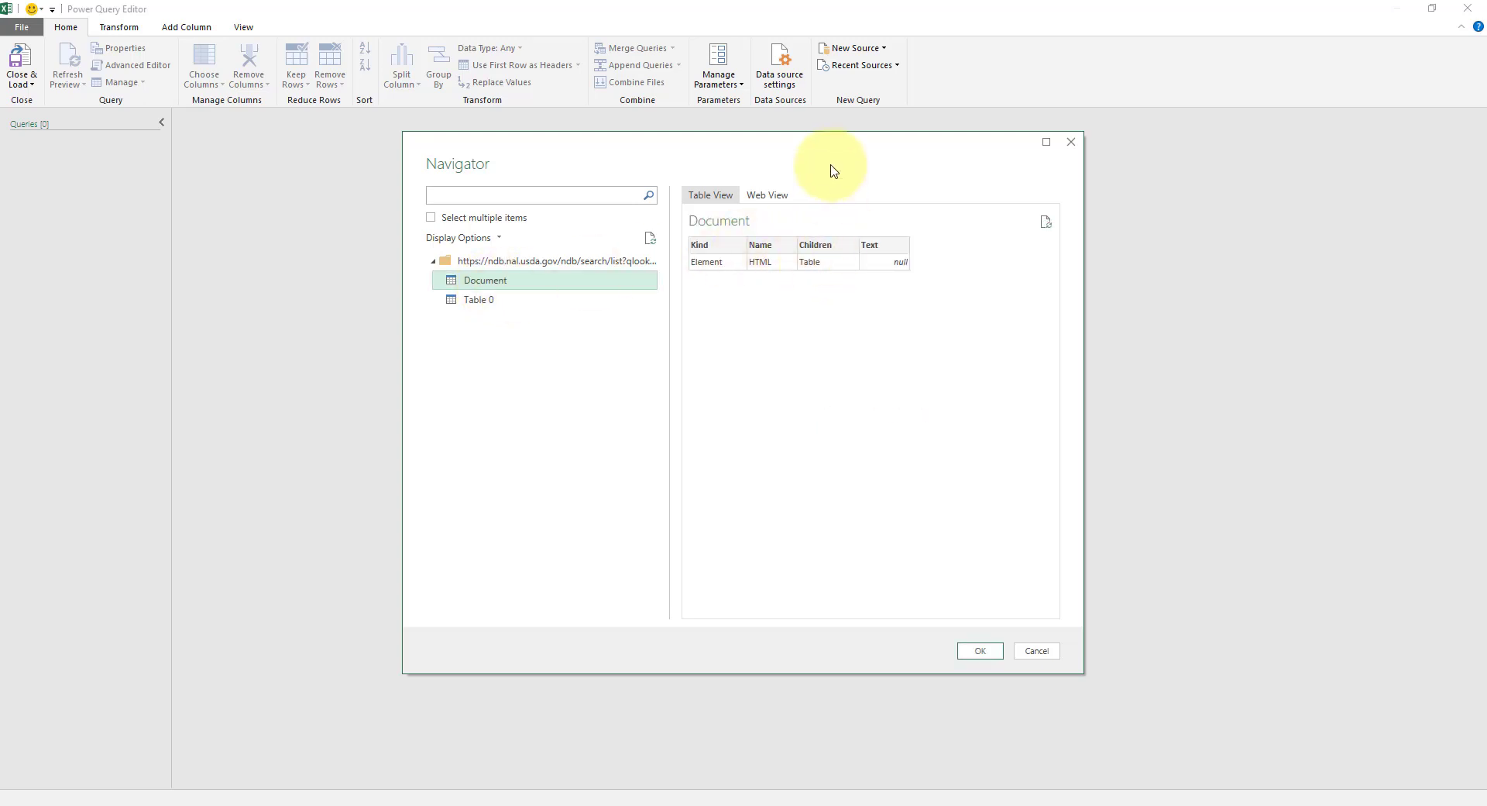
{"action": "left_click", "coordinate": [515, 304]}
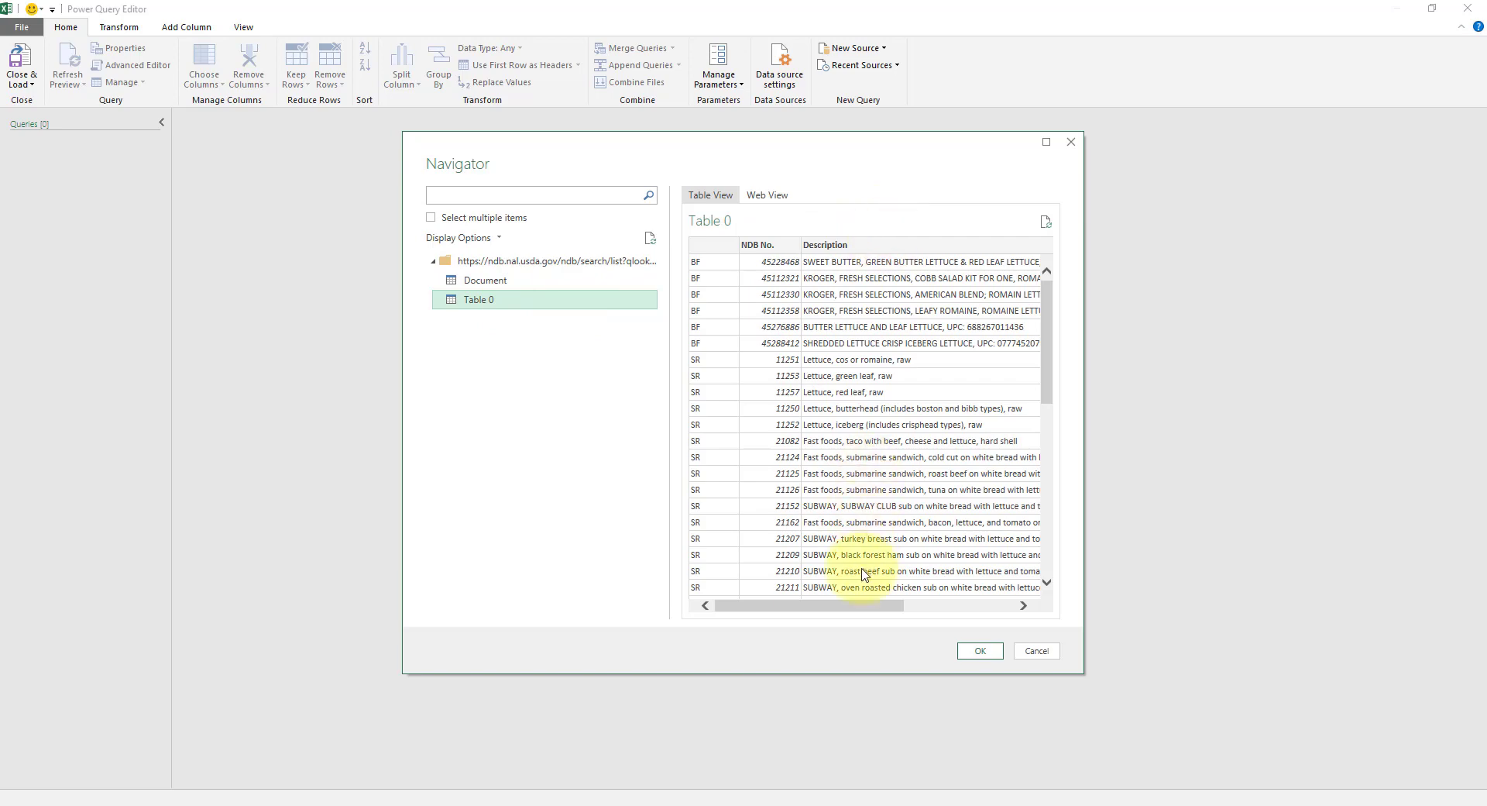
{"action": "left_click", "coordinate": [972, 655]}
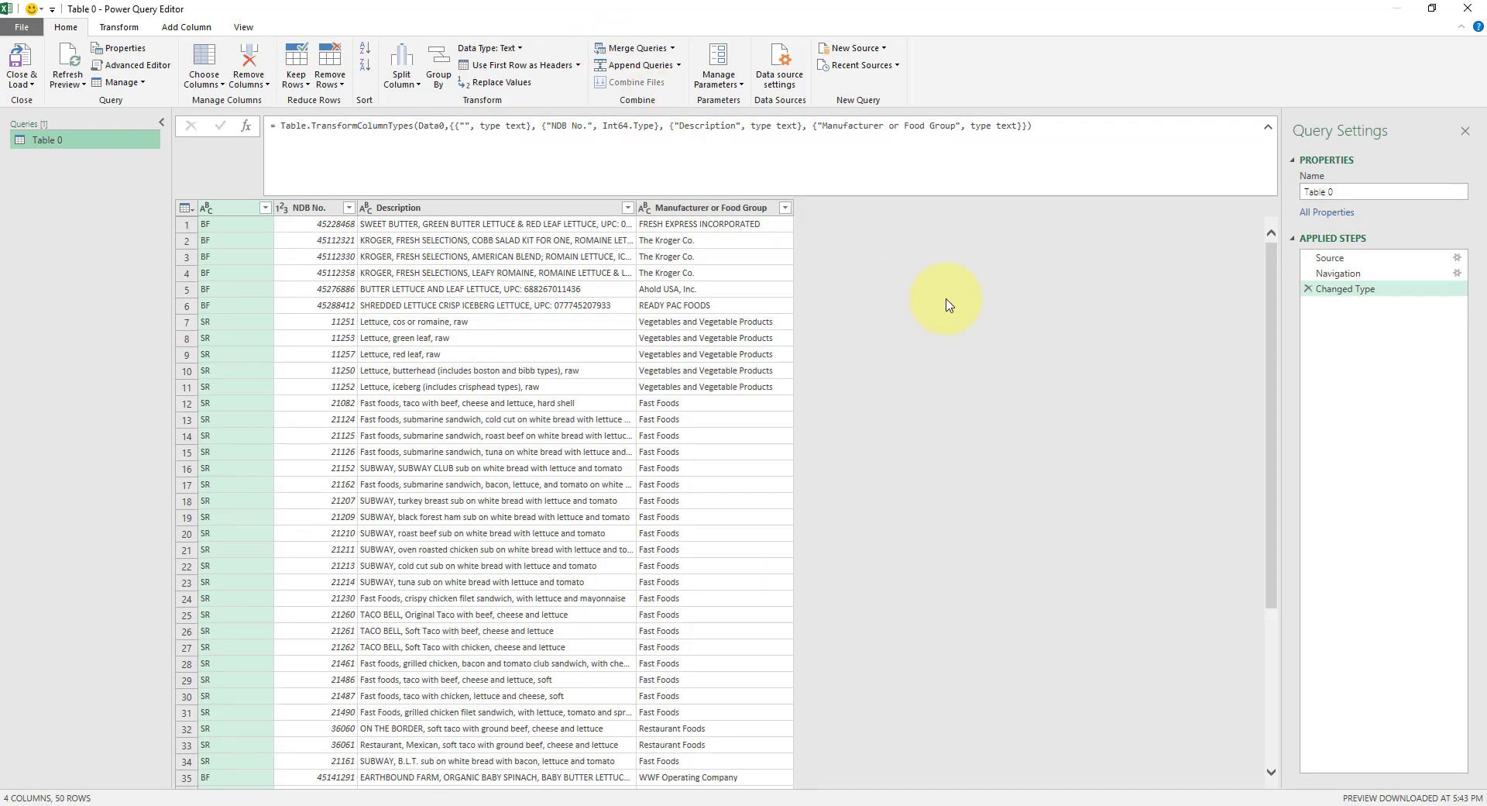
Review the query's Source step and delete the automatic Changed Type step
{"action": "left_click", "coordinate": [1361, 259]}
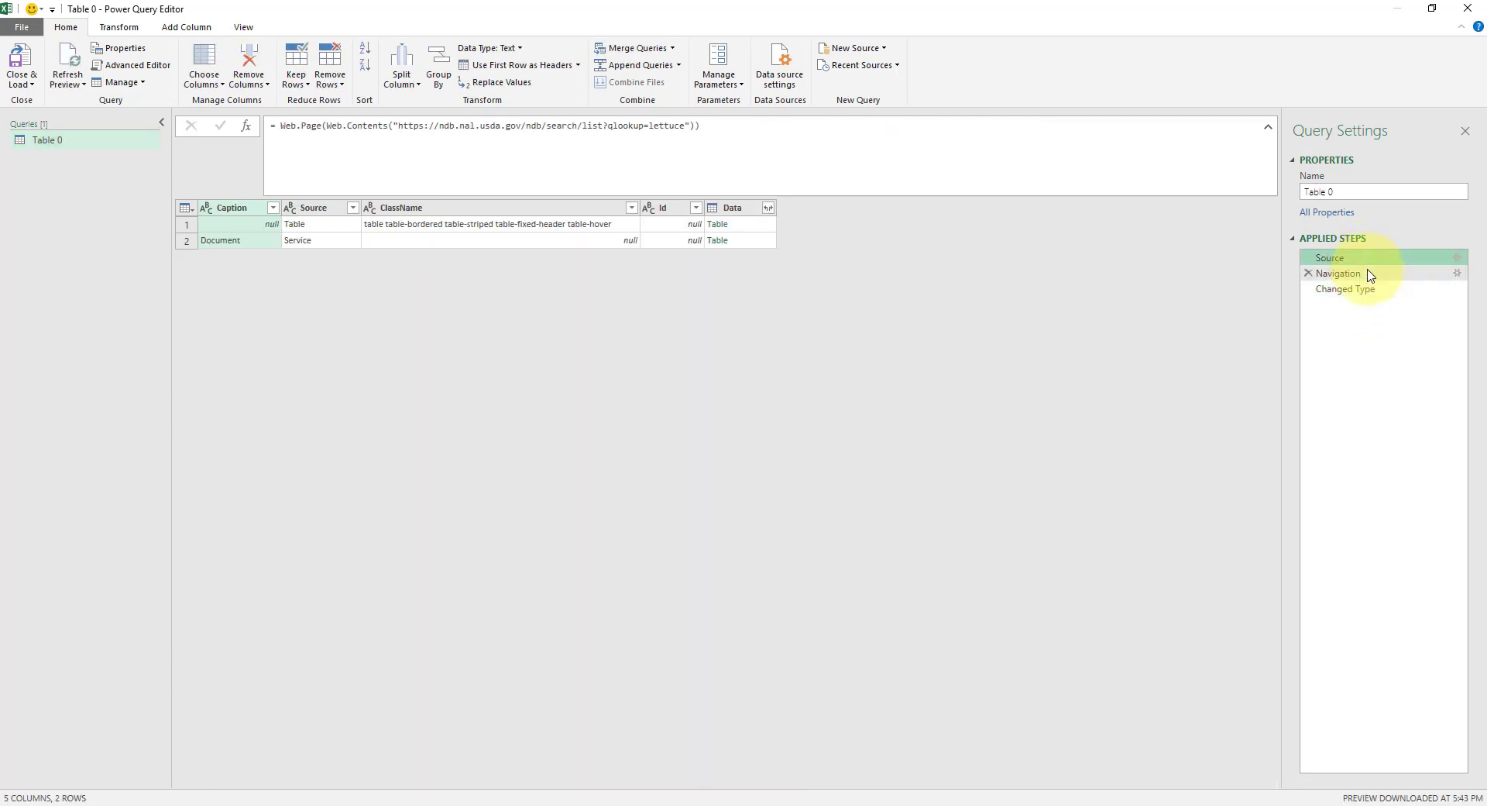
{"action": "left_click", "coordinate": [1354, 290]}
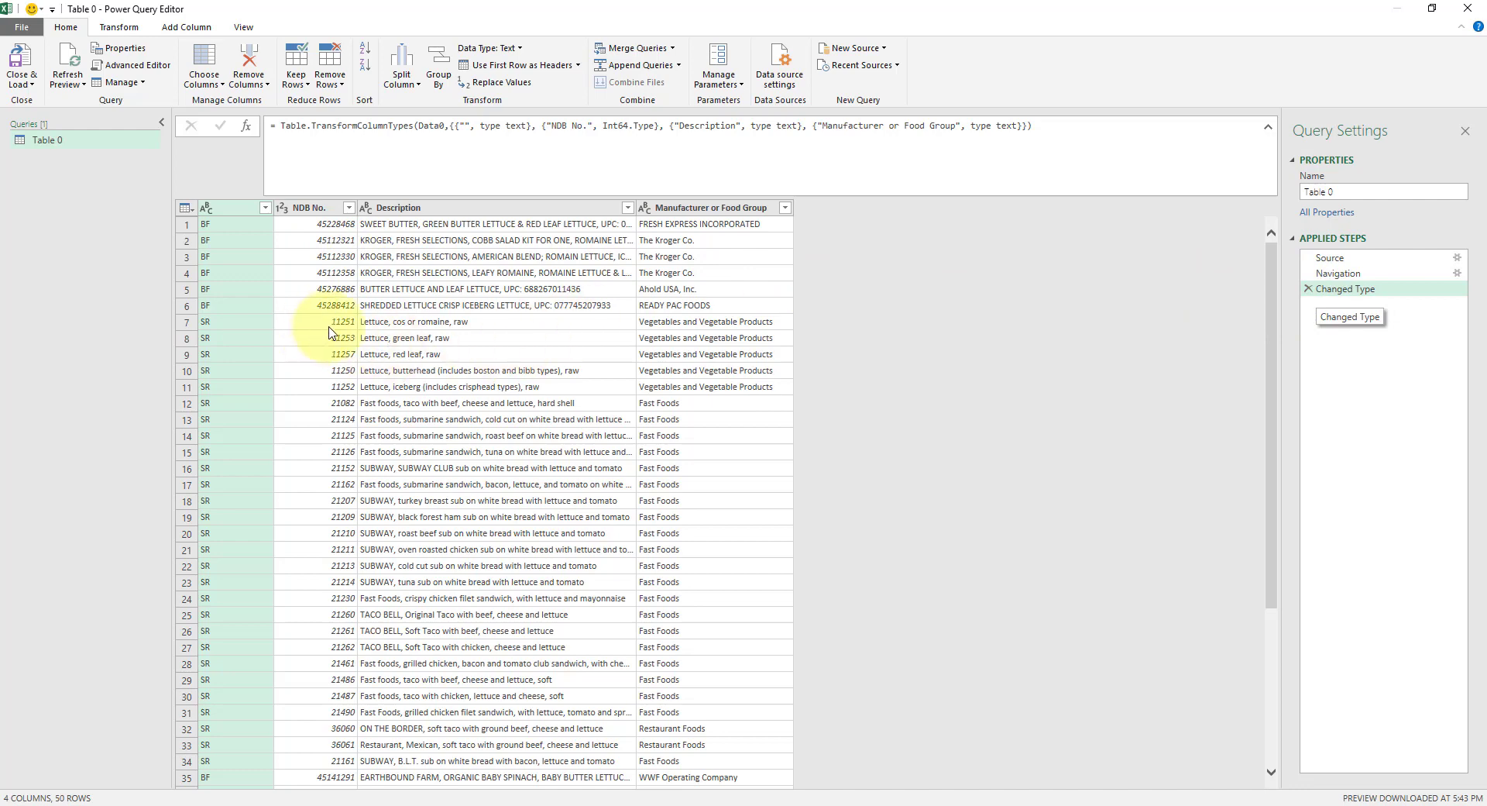
{"action": "left_click", "coordinate": [1308, 290]}
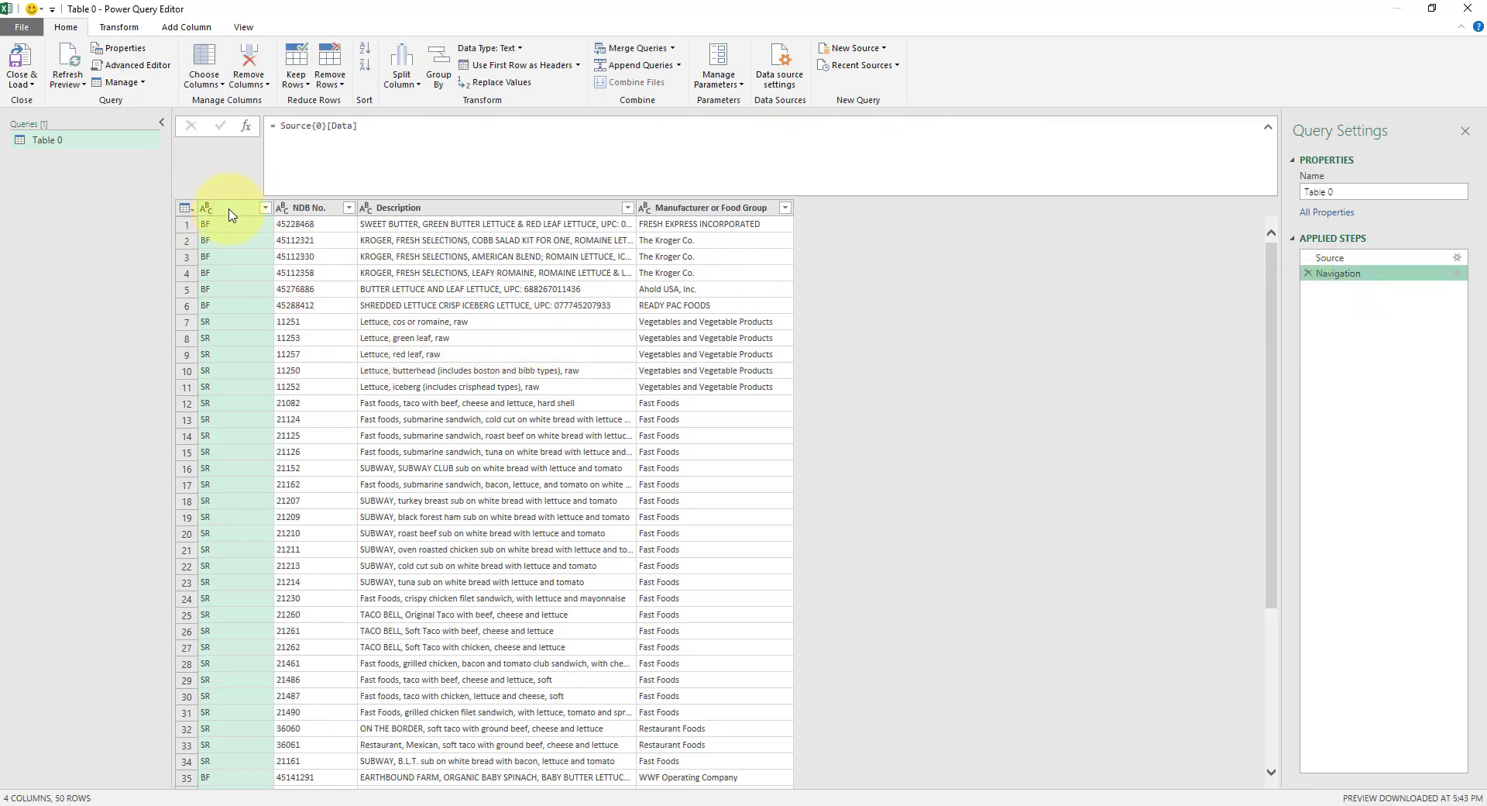
Look through the unnamed first column holding the BF and SR codes and remove it
{"action": "scroll", "coordinate": [259, 354], "scroll_direction": "down", "scroll_amount": 4}
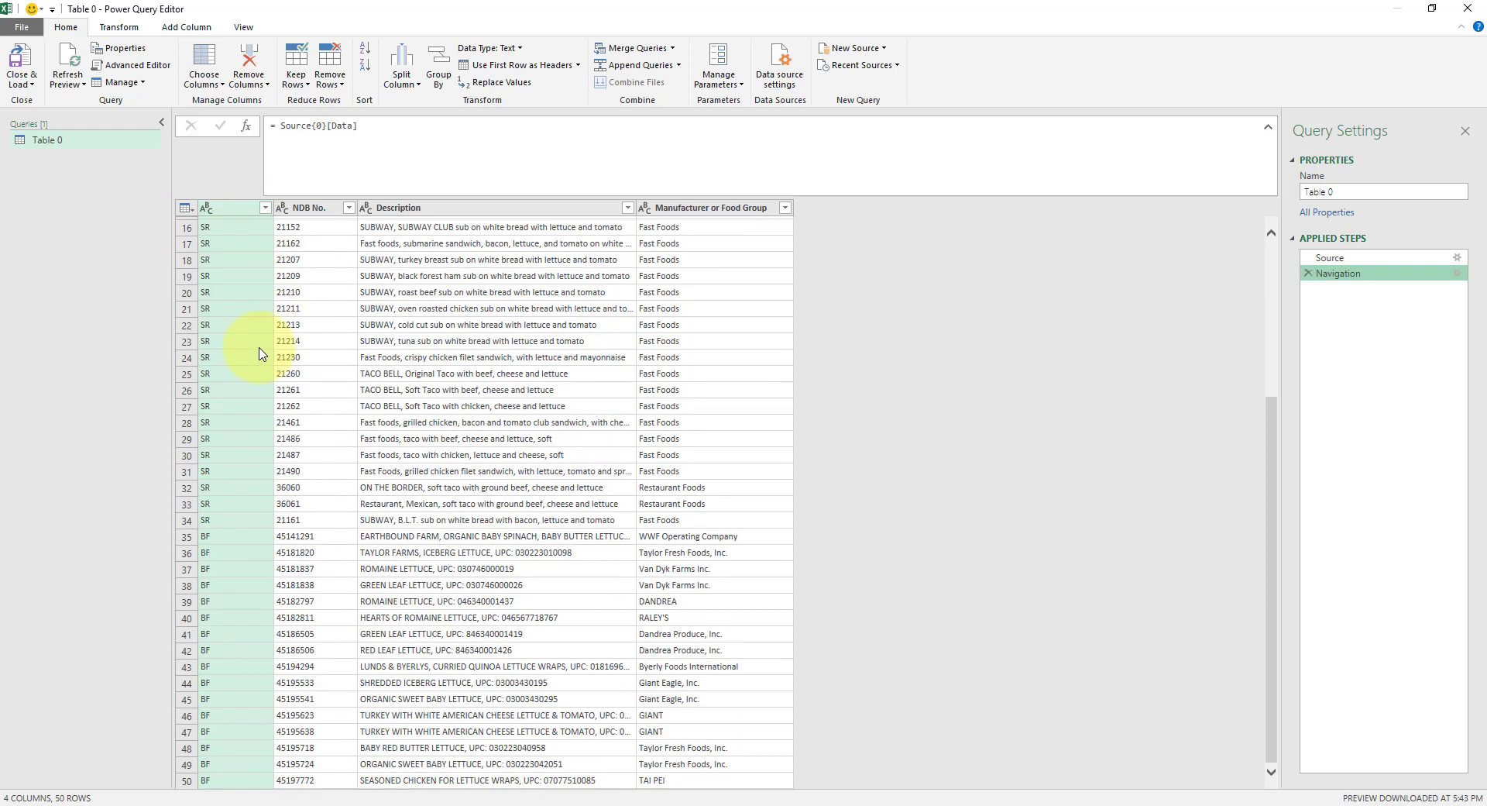
{"action": "scroll", "coordinate": [270, 271], "scroll_direction": "up", "scroll_amount": 4}
{"action": "right_click", "coordinate": [241, 208]}
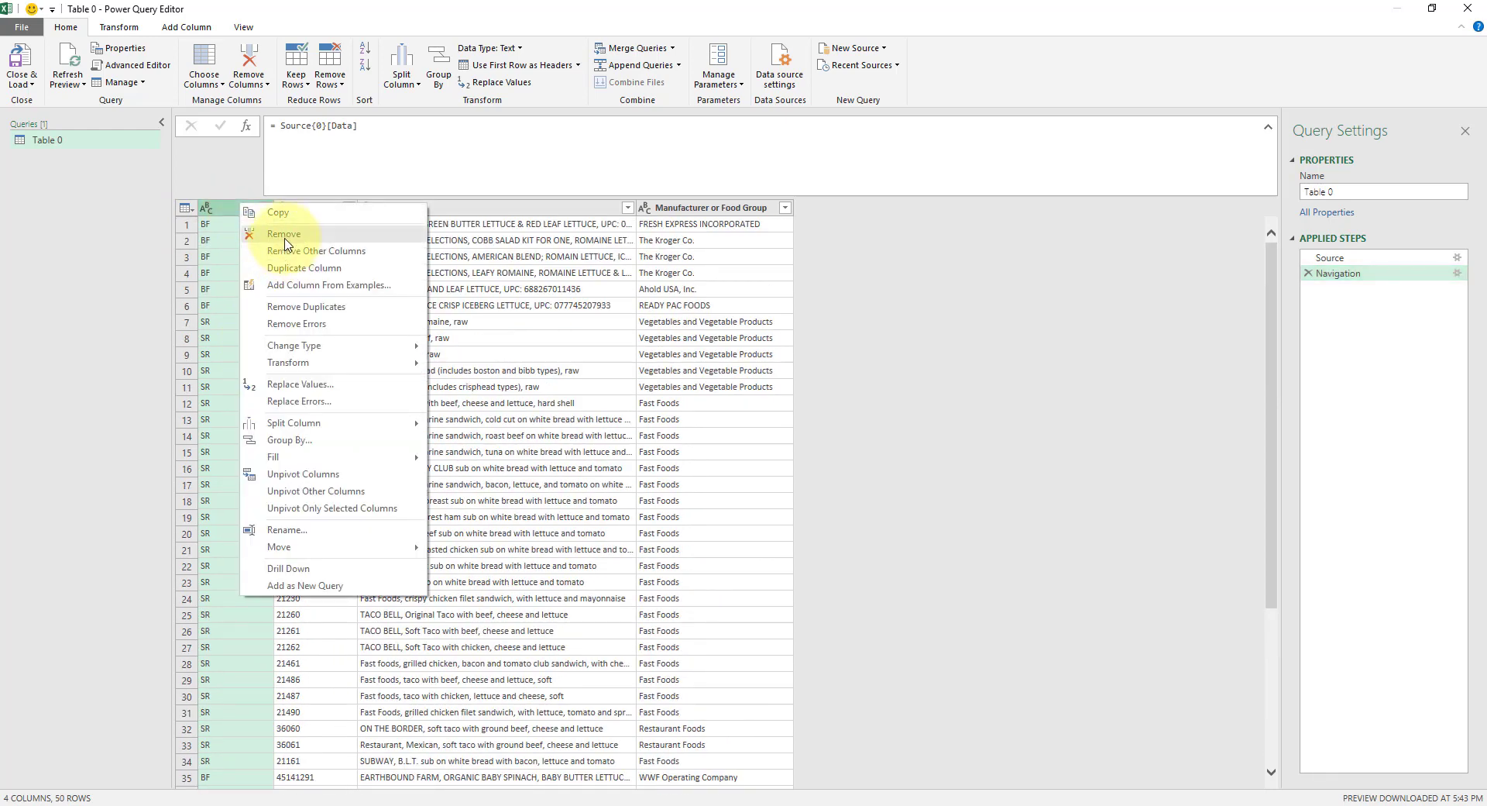
{"action": "left_click", "coordinate": [285, 235]}
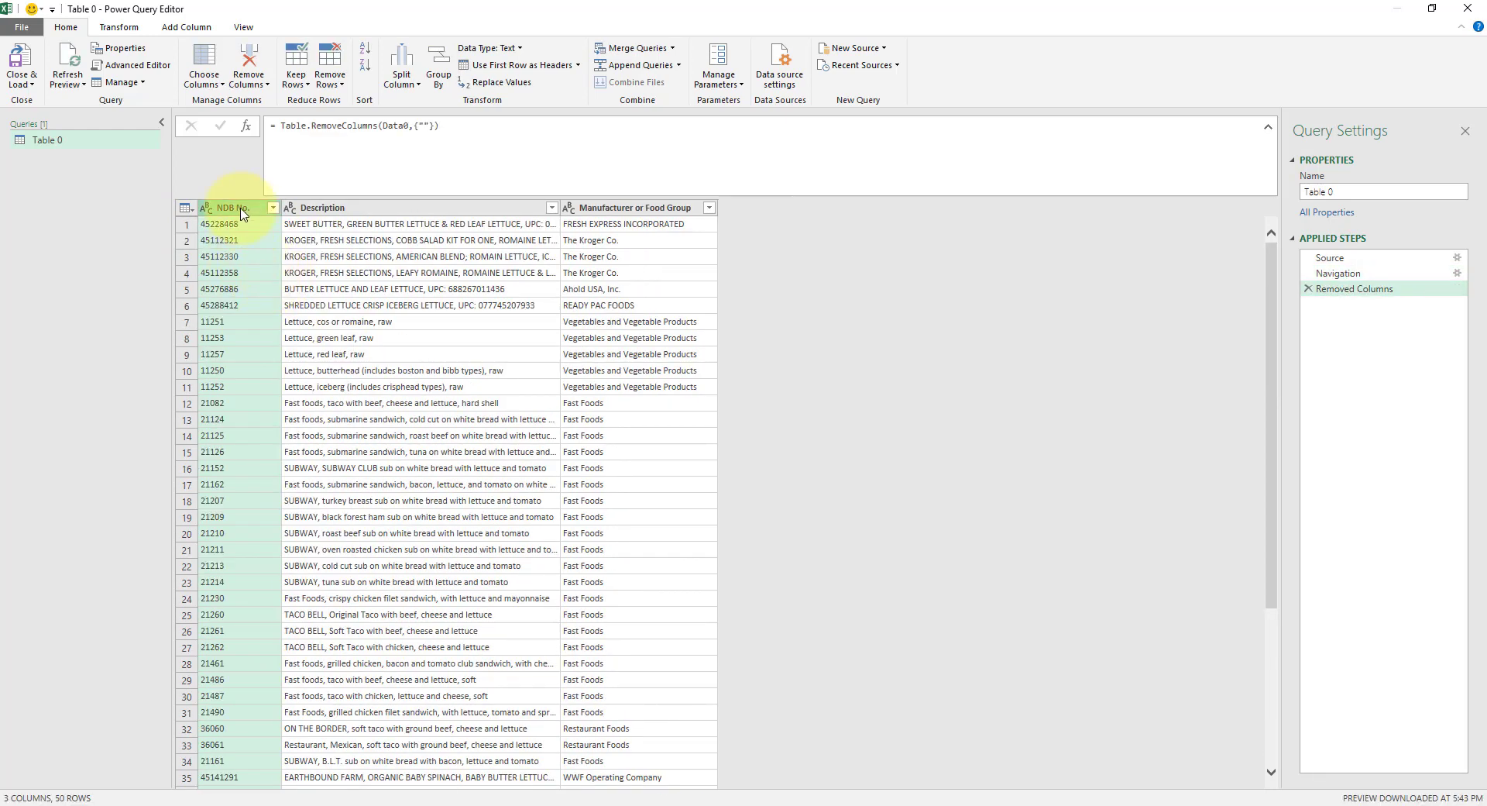
Widen the Description column to fit its contents and select its first cell
{"action": "left_click", "coordinate": [382, 207]}
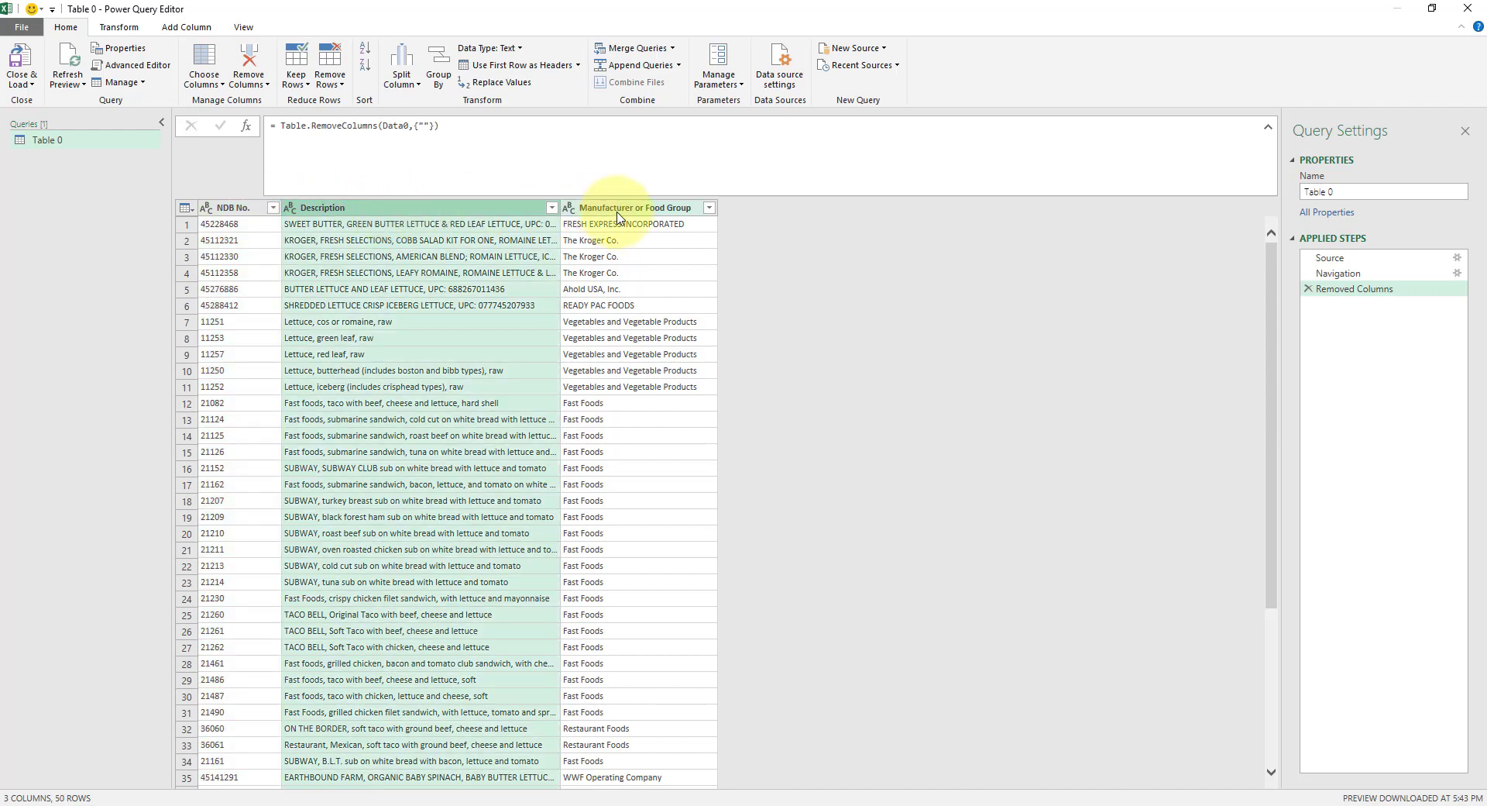
{"action": "left_click", "coordinate": [616, 208]}
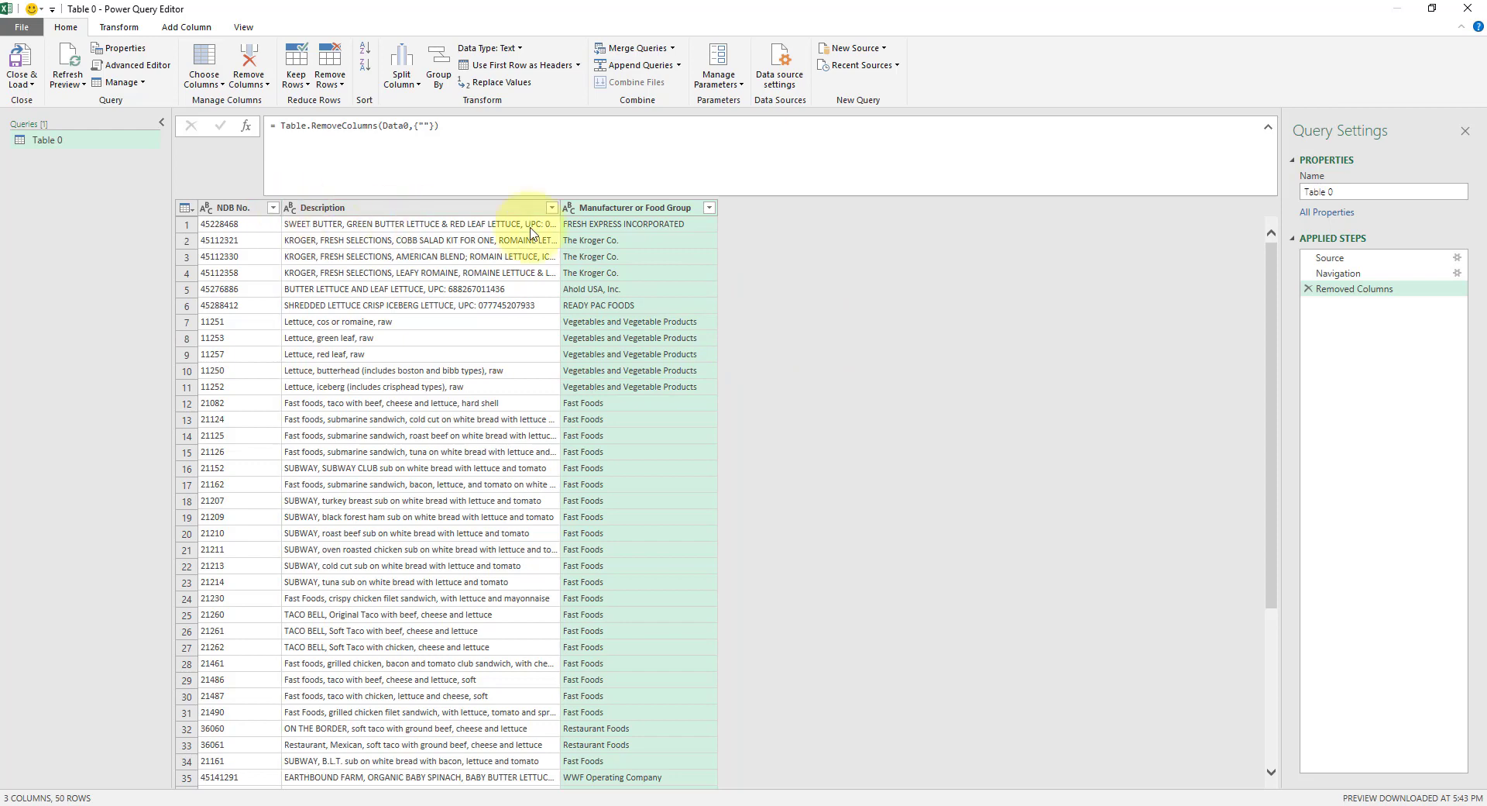
{"action": "double_click", "coordinate": [560, 206]}
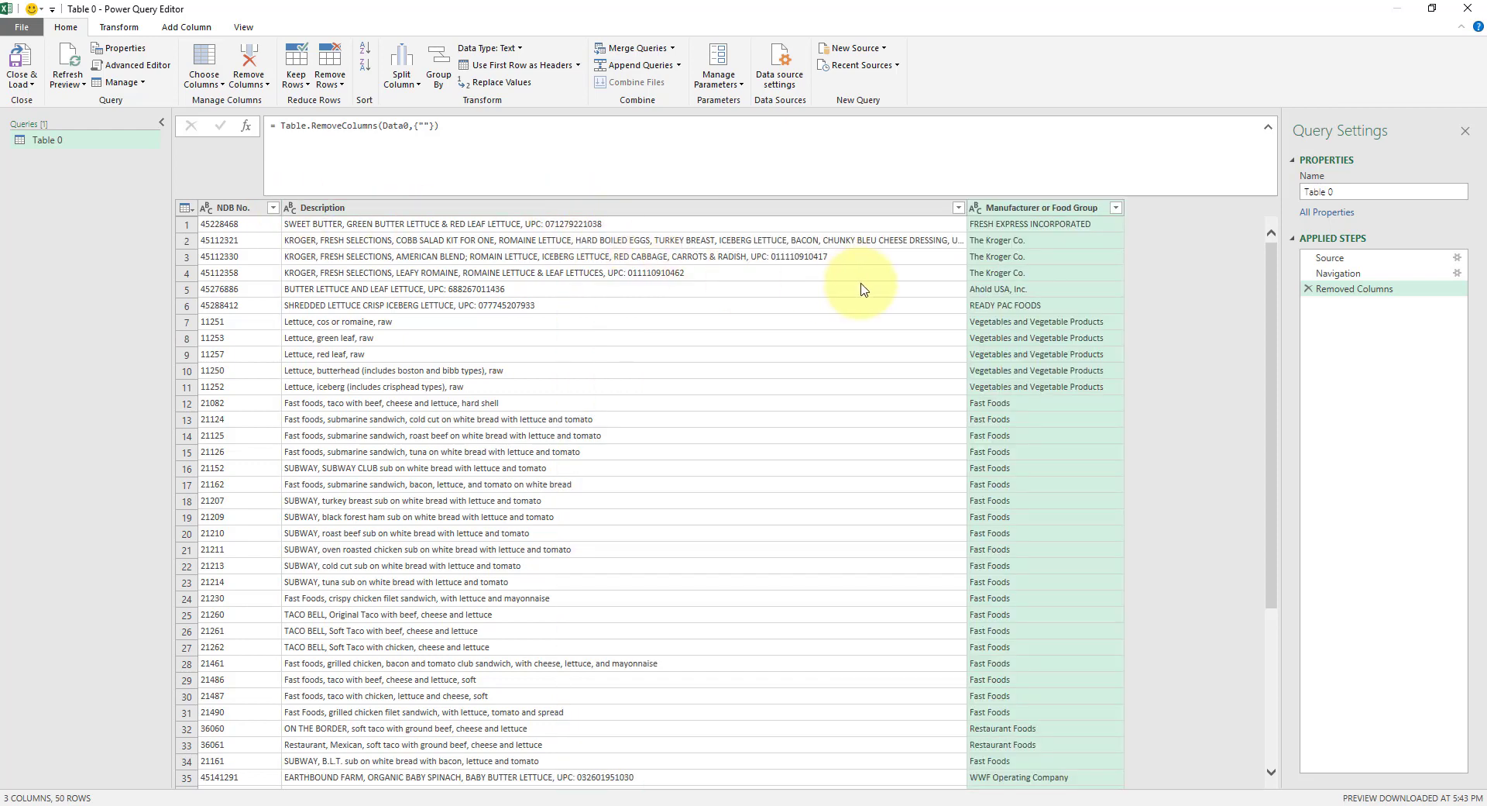
{"action": "left_click", "coordinate": [857, 288]}
{"action": "left_click", "coordinate": [500, 225]}
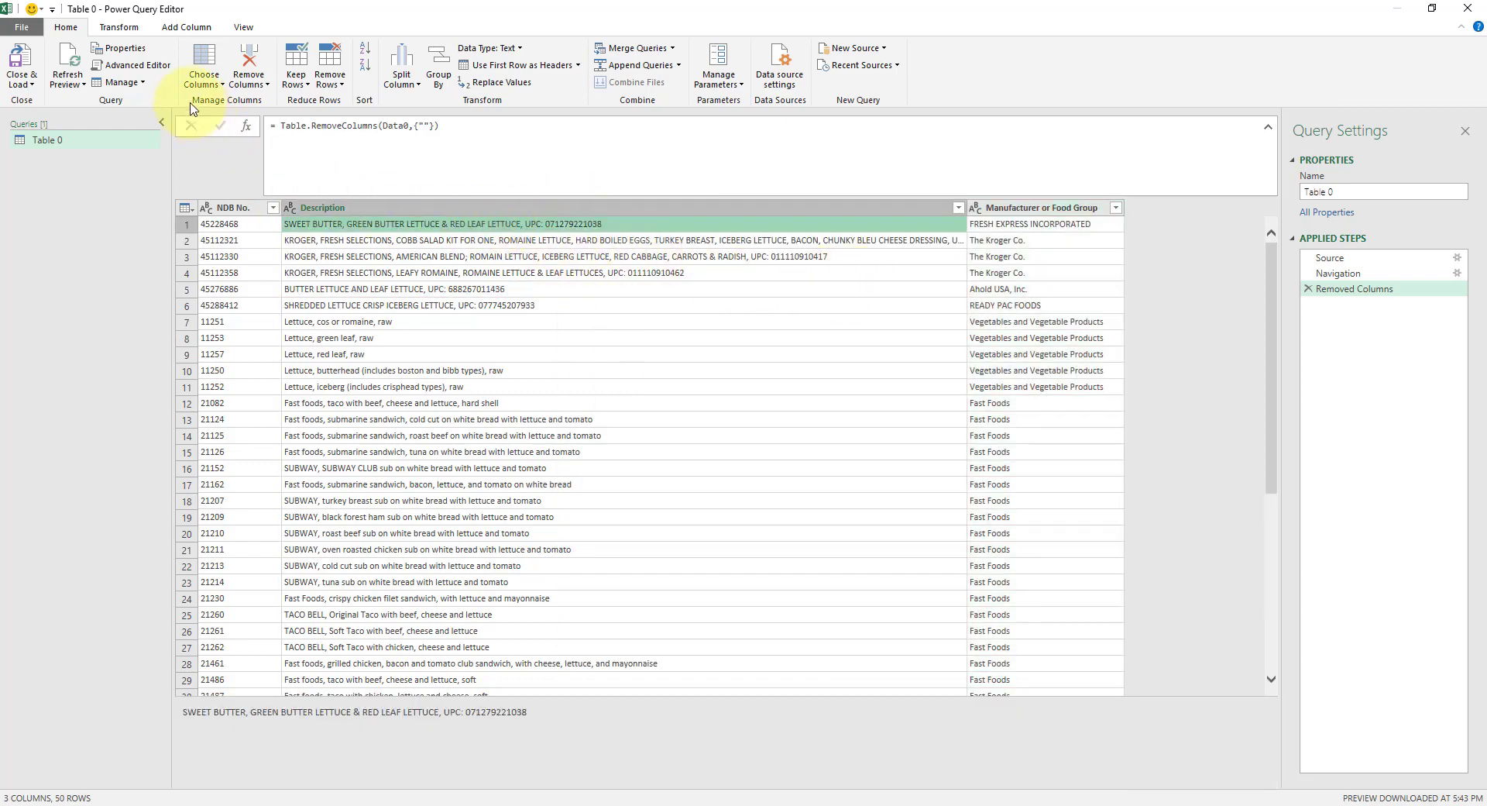
Open the Table 0 query code for editing and add the function header (produceName as text) as table => above let
{"action": "left_click", "coordinate": [137, 65]}
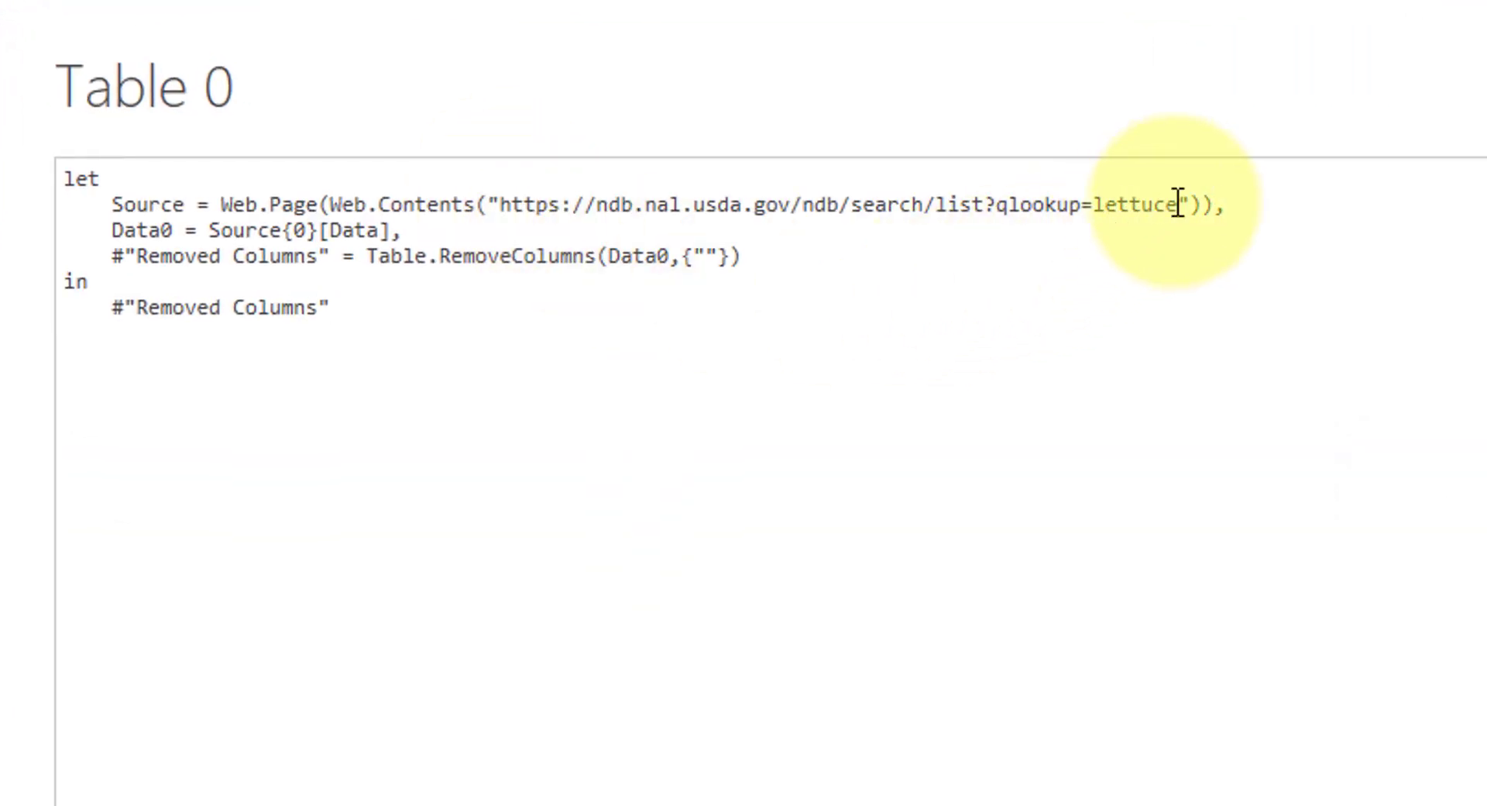
{"action": "left_click_drag", "start_coordinate": [1177, 203], "coordinate": [1119, 221]}
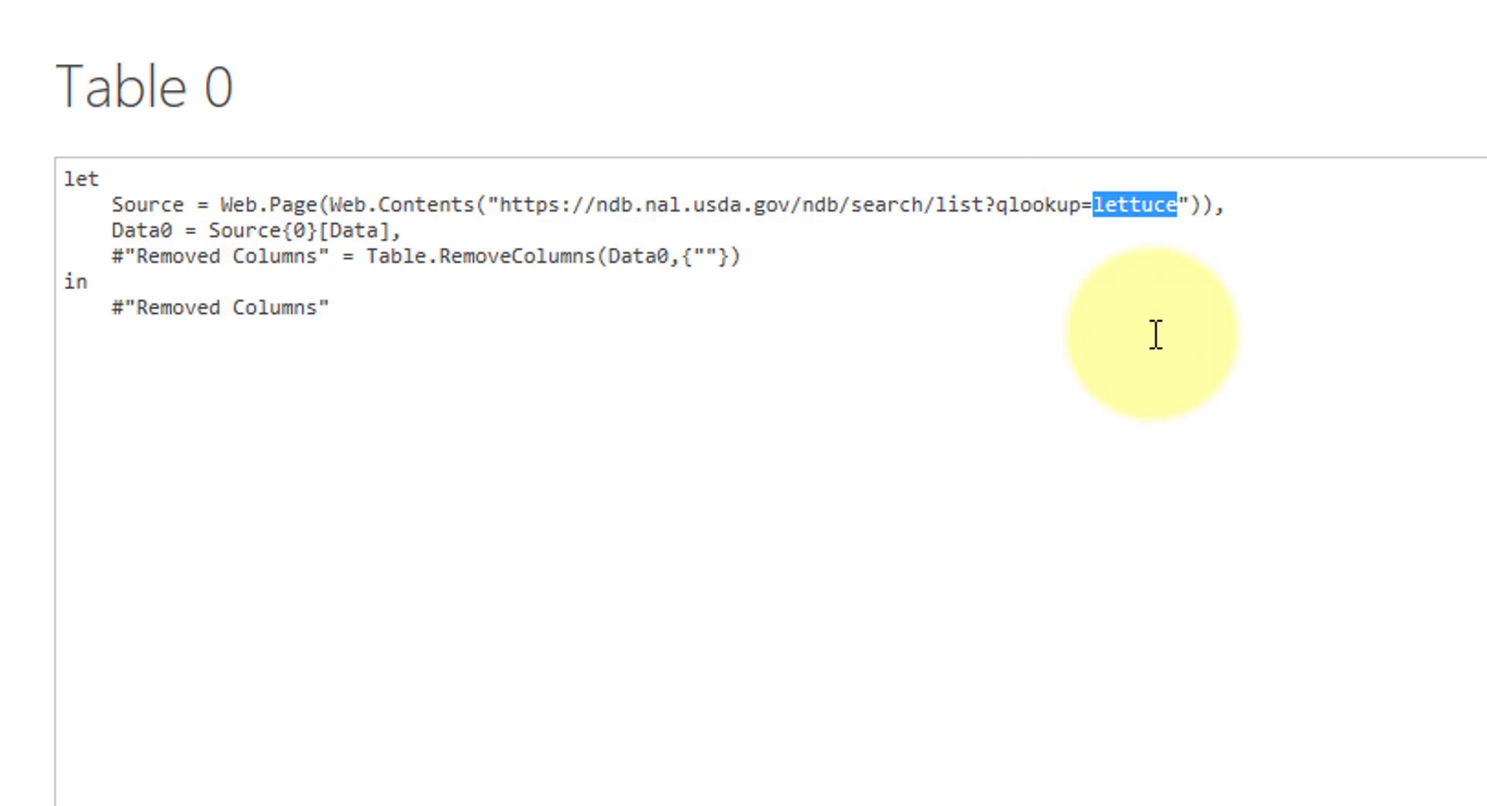
{"action": "key", "text": "ctrl+Home"}
{"action": "key", "text": "Return"}
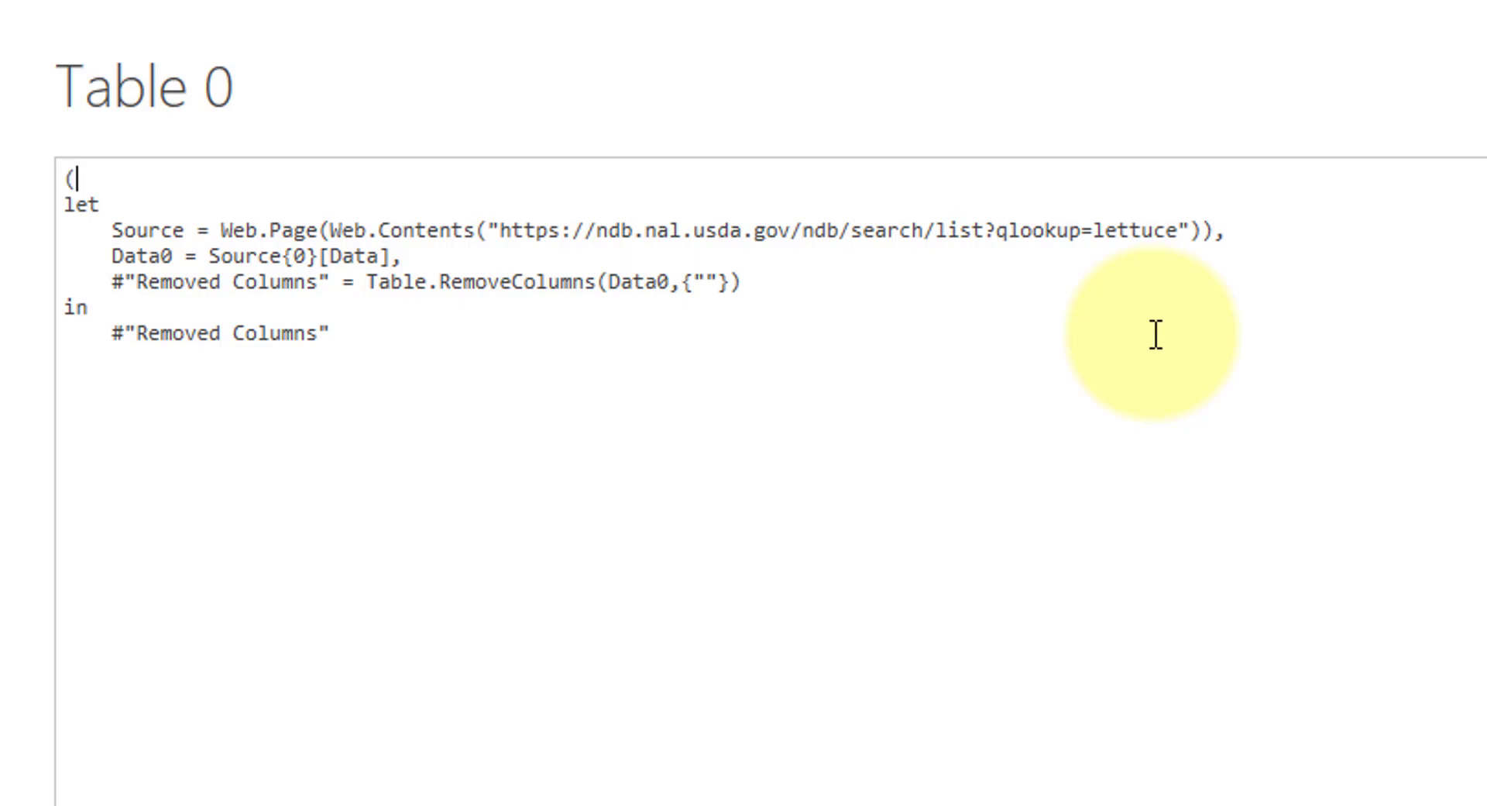
{"action": "type", "text": "roduceName as text"}
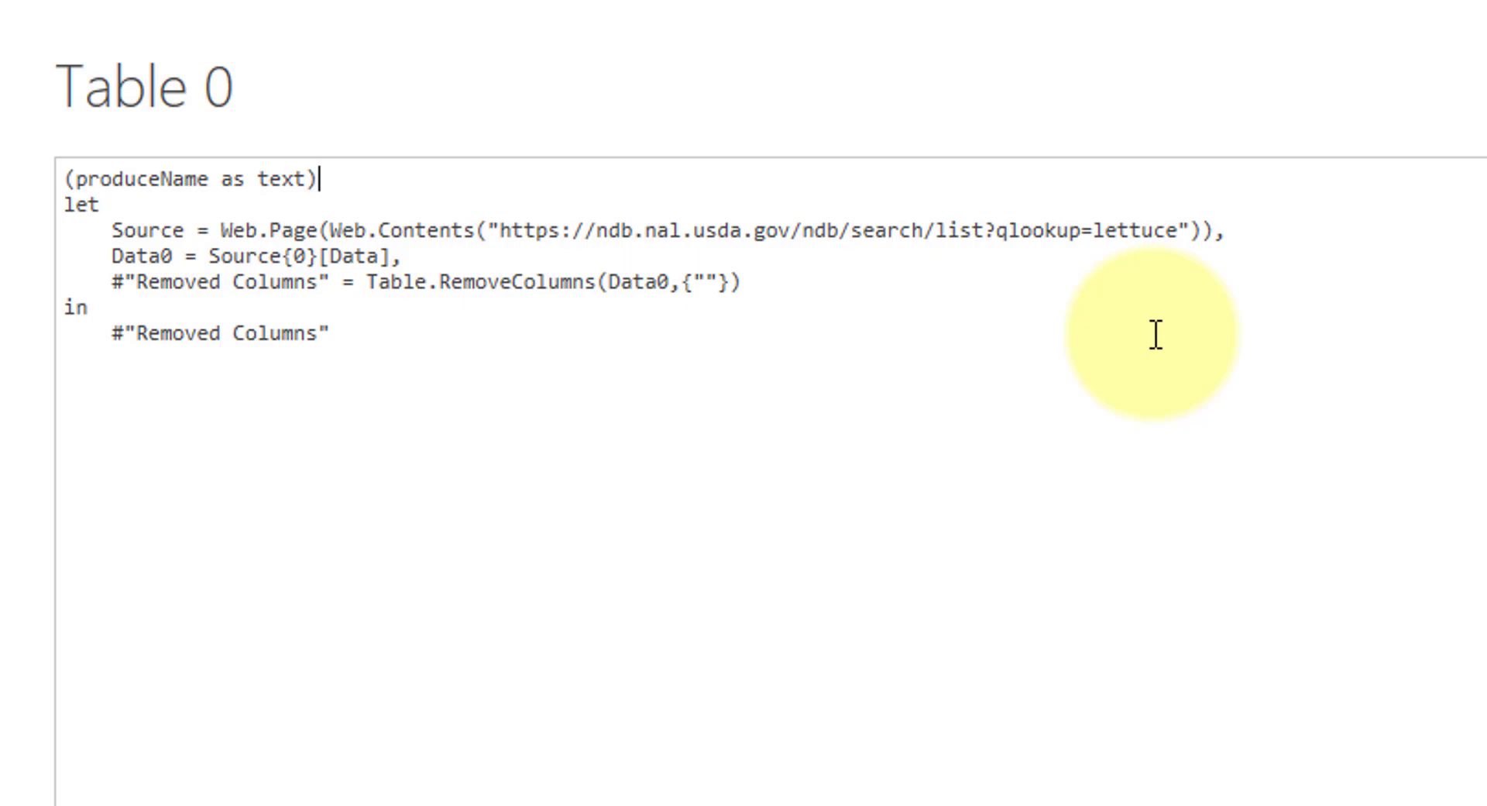
{"action": "type", "text": "table =>"}
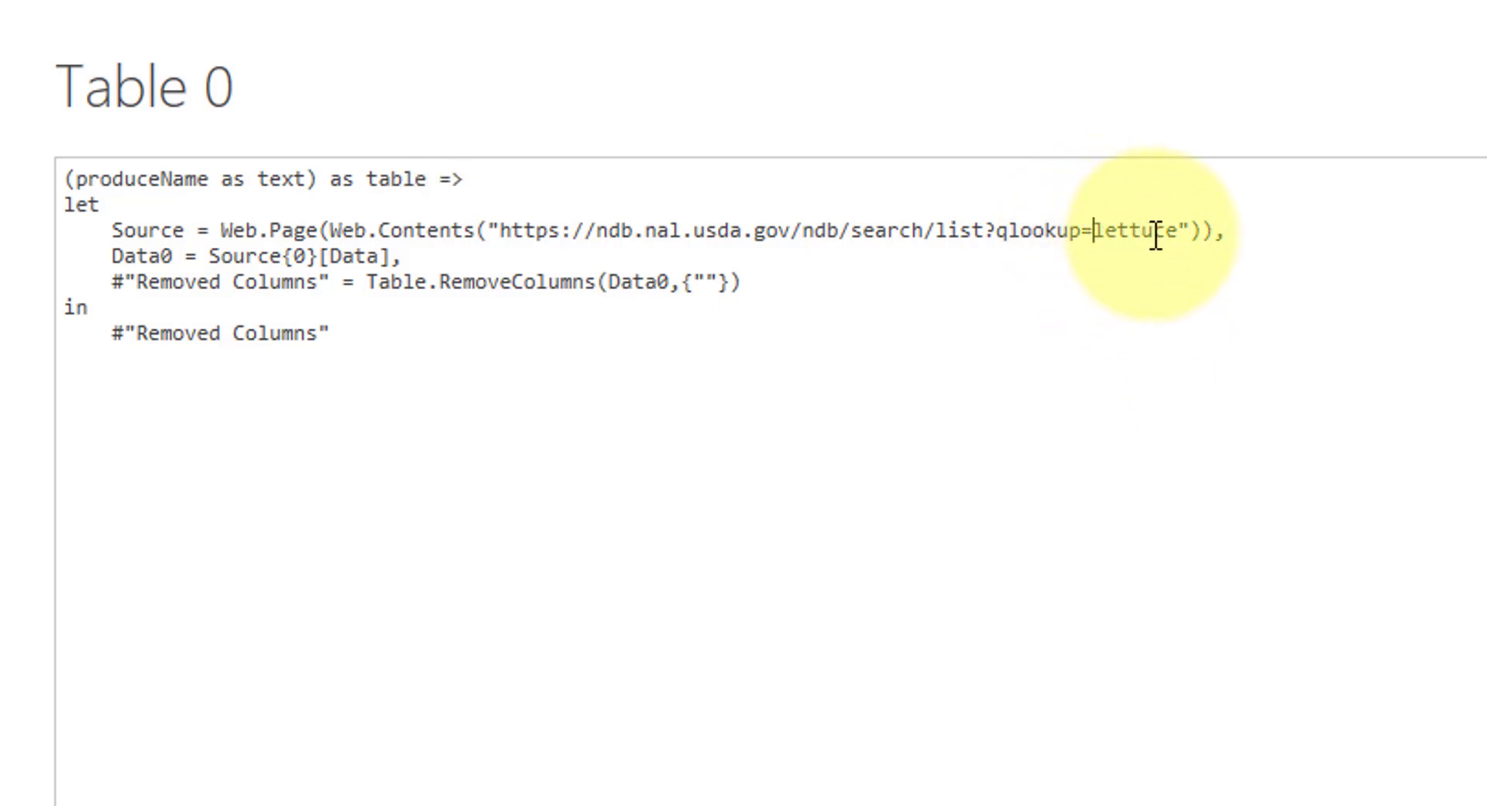
Replace the lettuce search term in the Source URL with the appended parameter & produceName, and apply the edited code
{"action": "left_click", "coordinate": [1179, 230]}
{"action": "key", "text": "BackSpace"}
{"action": "key", "text": "BackSpace"}
{"action": "key", "text": "BackSpace"}
{"action": "key", "text": "BackSpace"}
{"action": "key", "text": "BackSpace"}
{"action": "key", "text": "BackSpace"}
{"action": "key", "text": "BackSpace"}
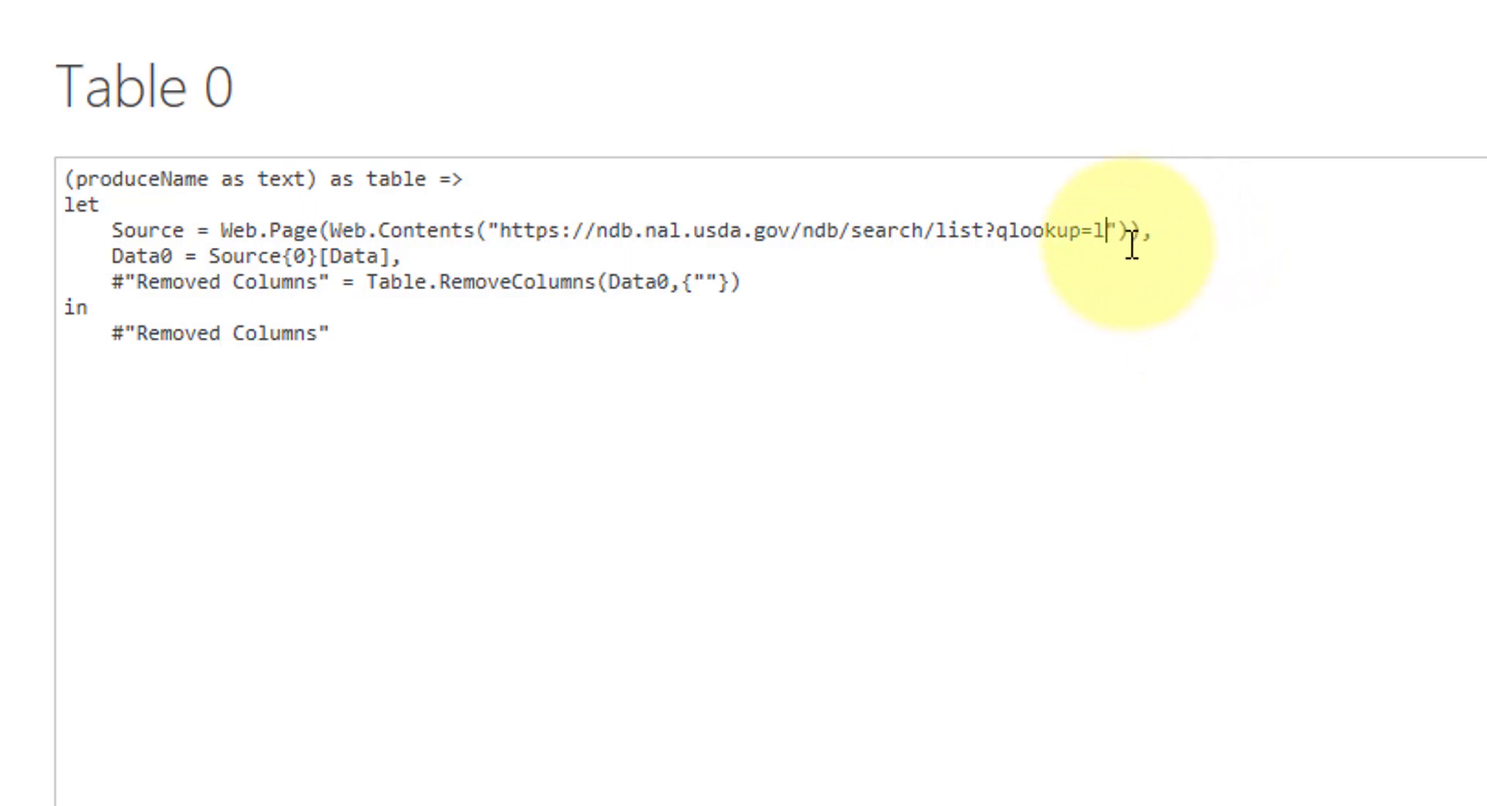
{"action": "key", "text": "Right"}
{"action": "key", "text": "Right"}
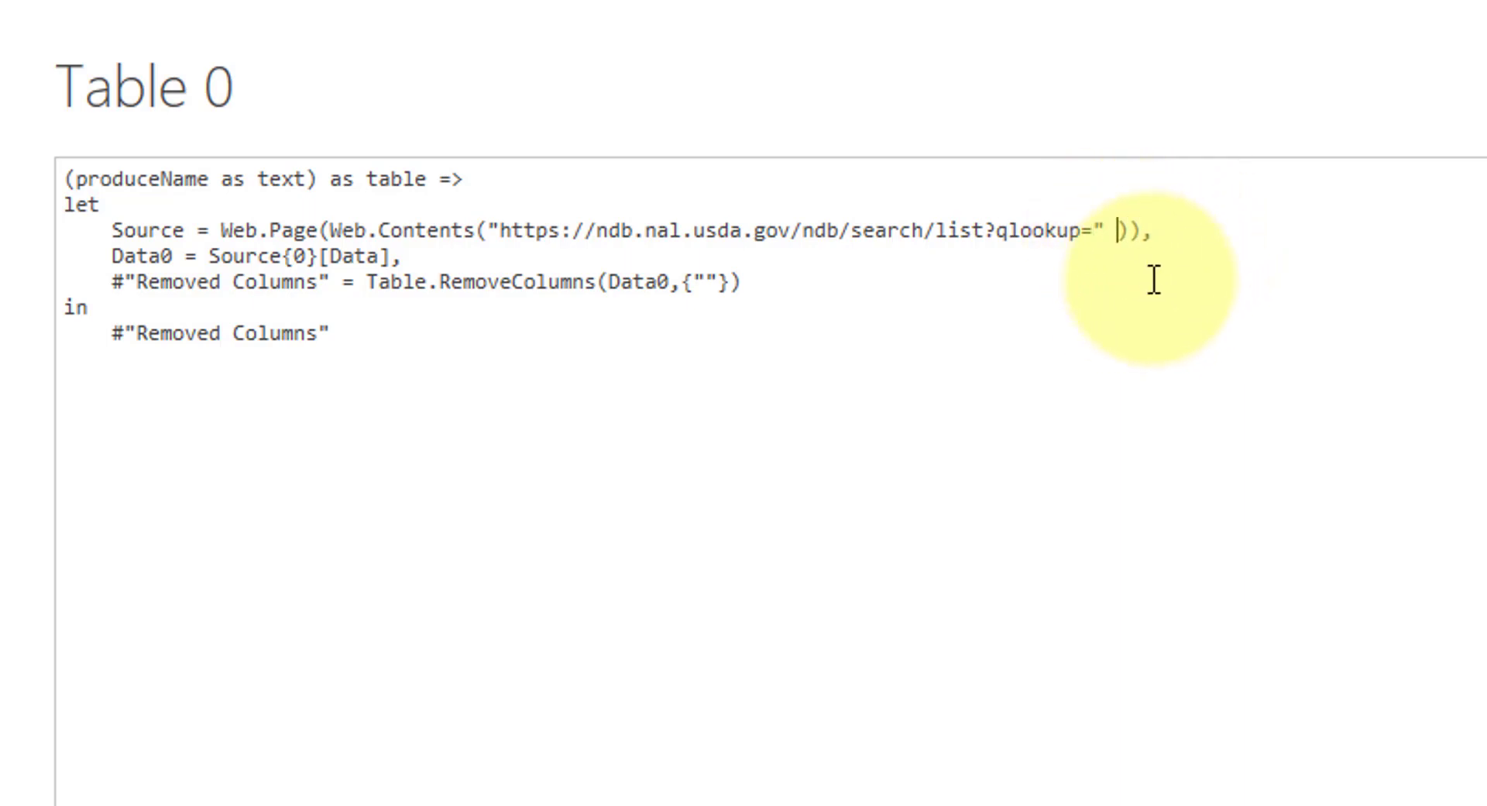
{"action": "type", "text": "& produceName"}
{"action": "left_click", "coordinate": [999, 314]}
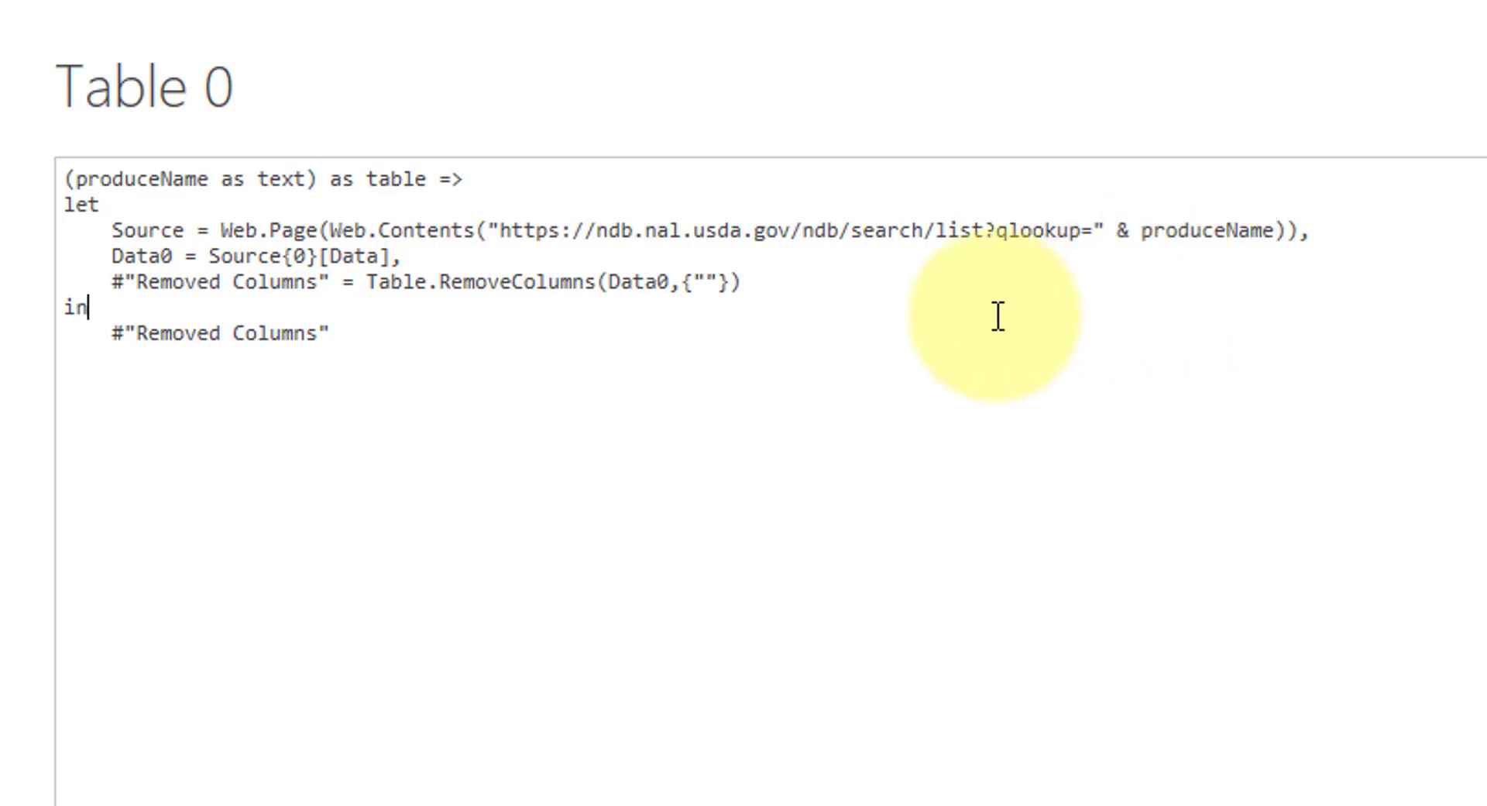
{"action": "left_click", "coordinate": [688, 378]}
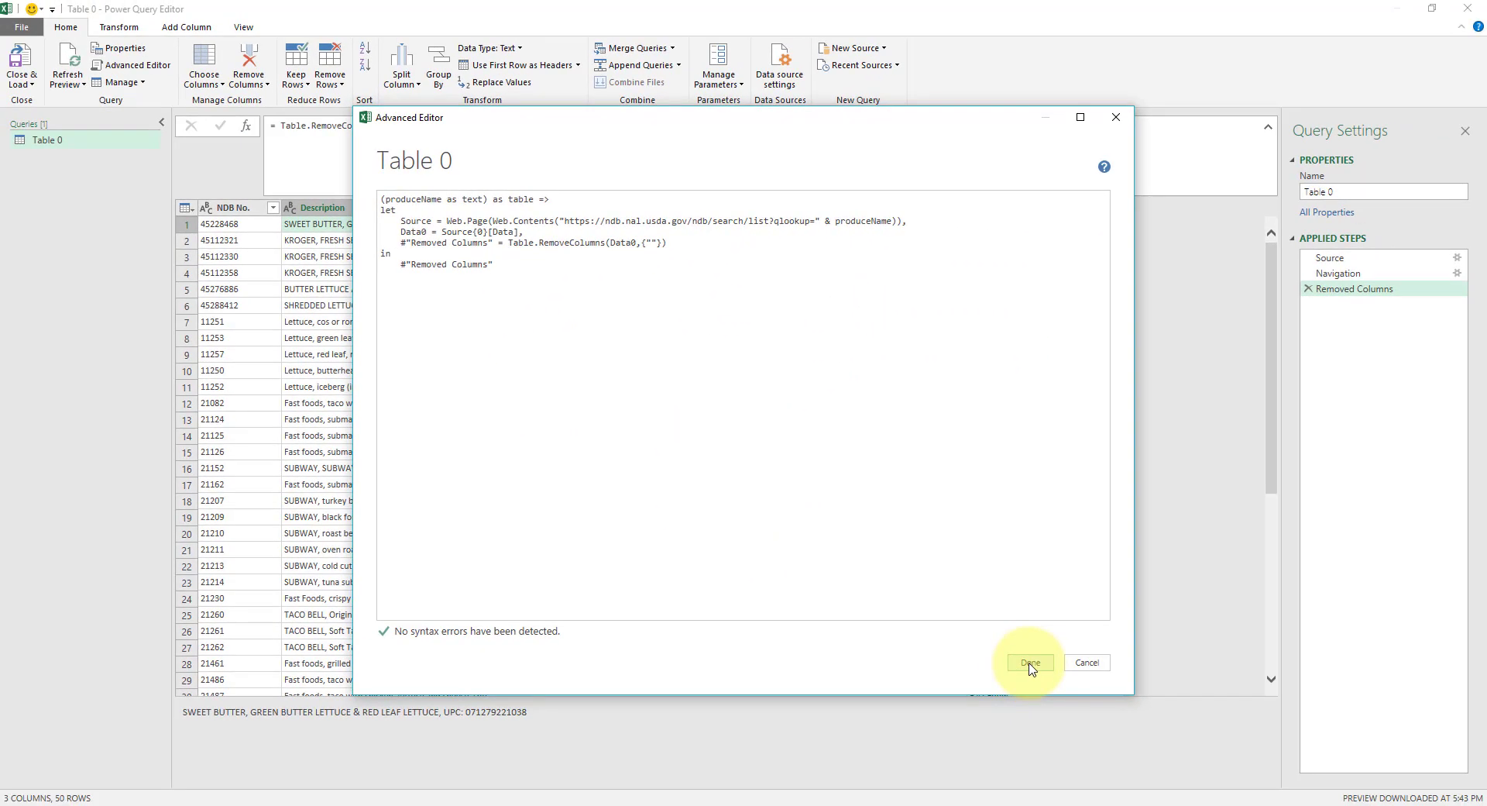
{"action": "left_click", "coordinate": [1030, 663]}
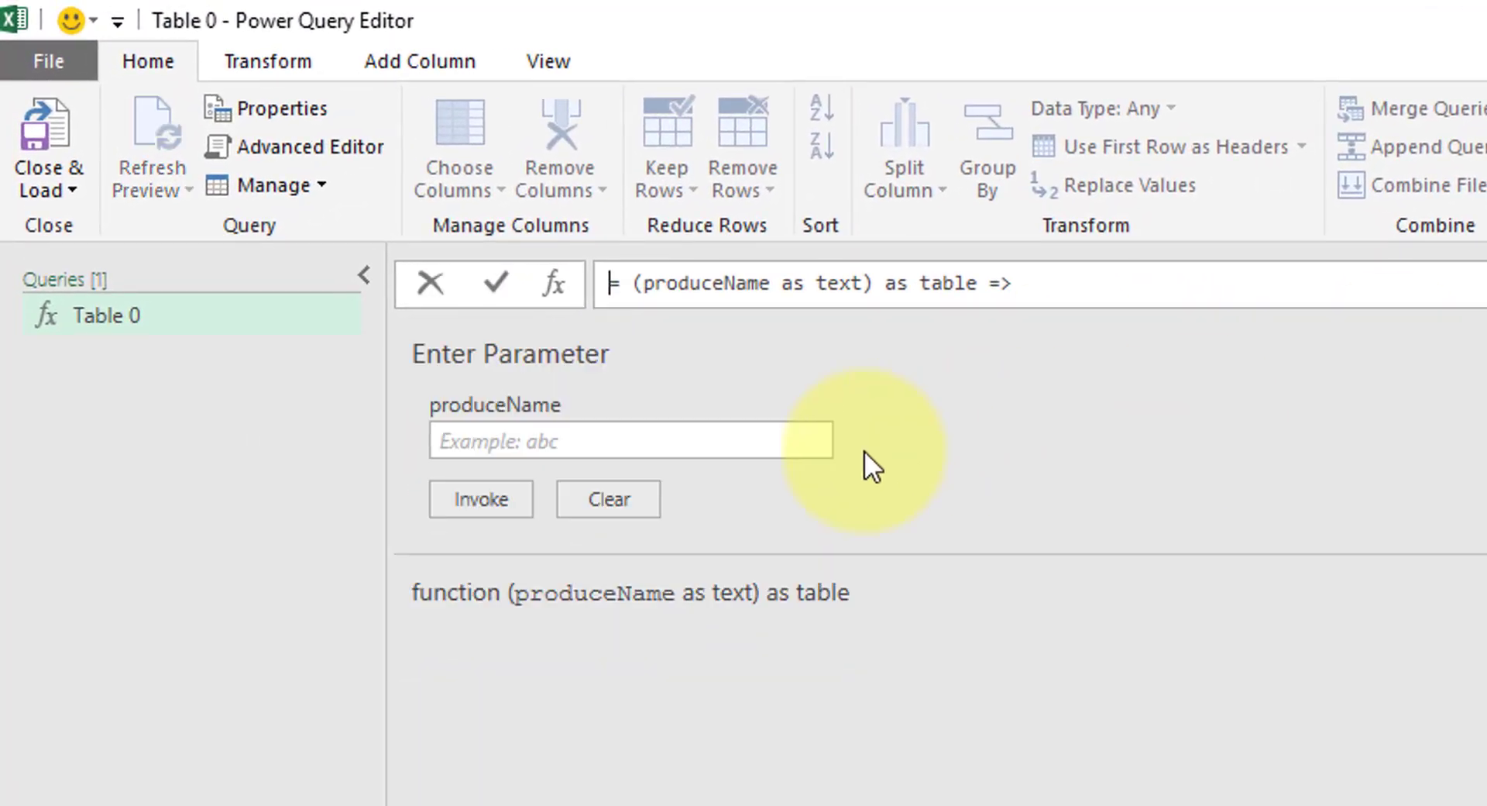
Rename the Table 0 function query as fnProduceTable
{"action": "left_click", "coordinate": [732, 430]}
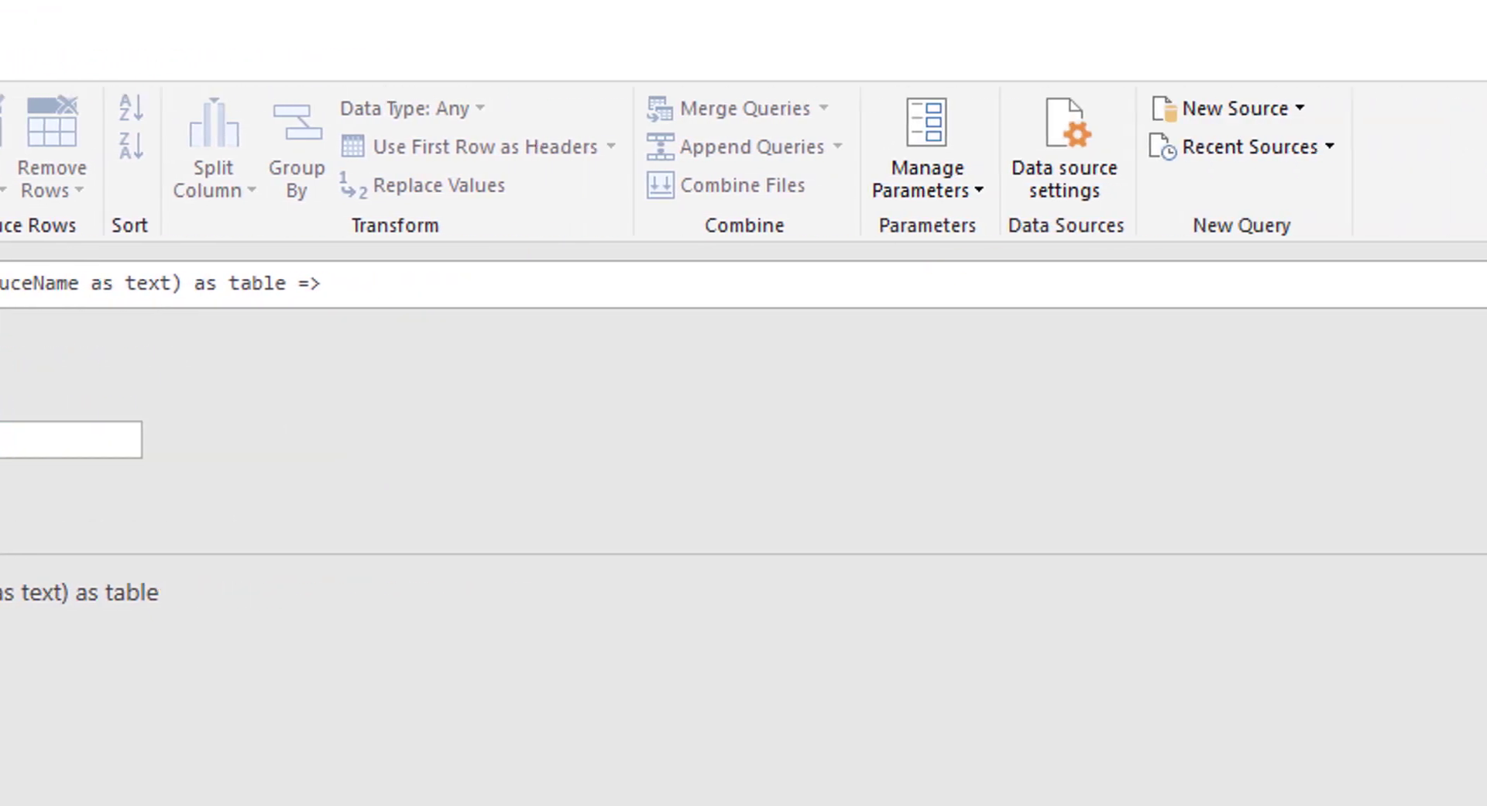
{"action": "type", "text": "fnP"}
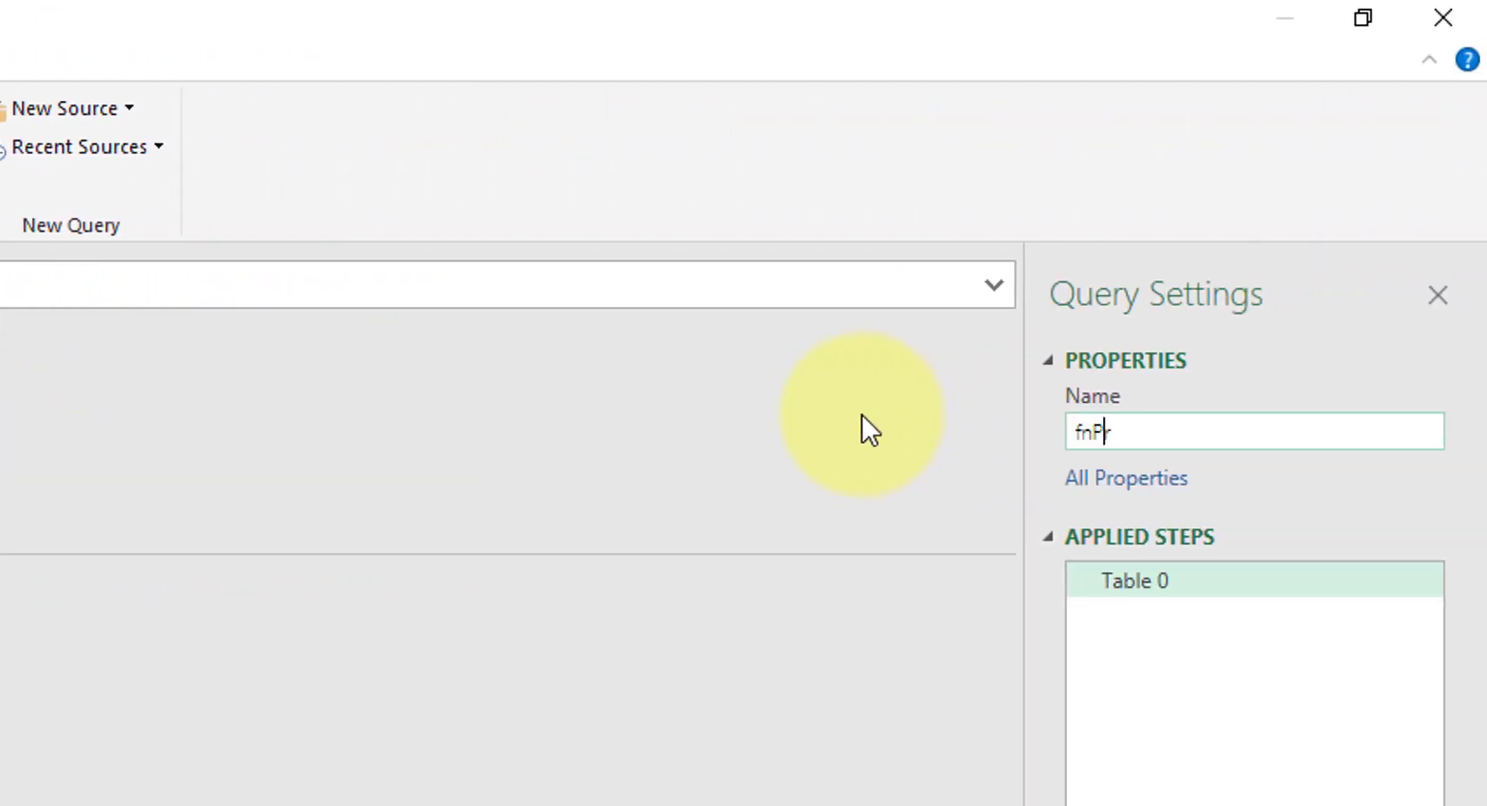
{"action": "type", "text": "roduceTable"}
{"action": "key", "text": "Return"}
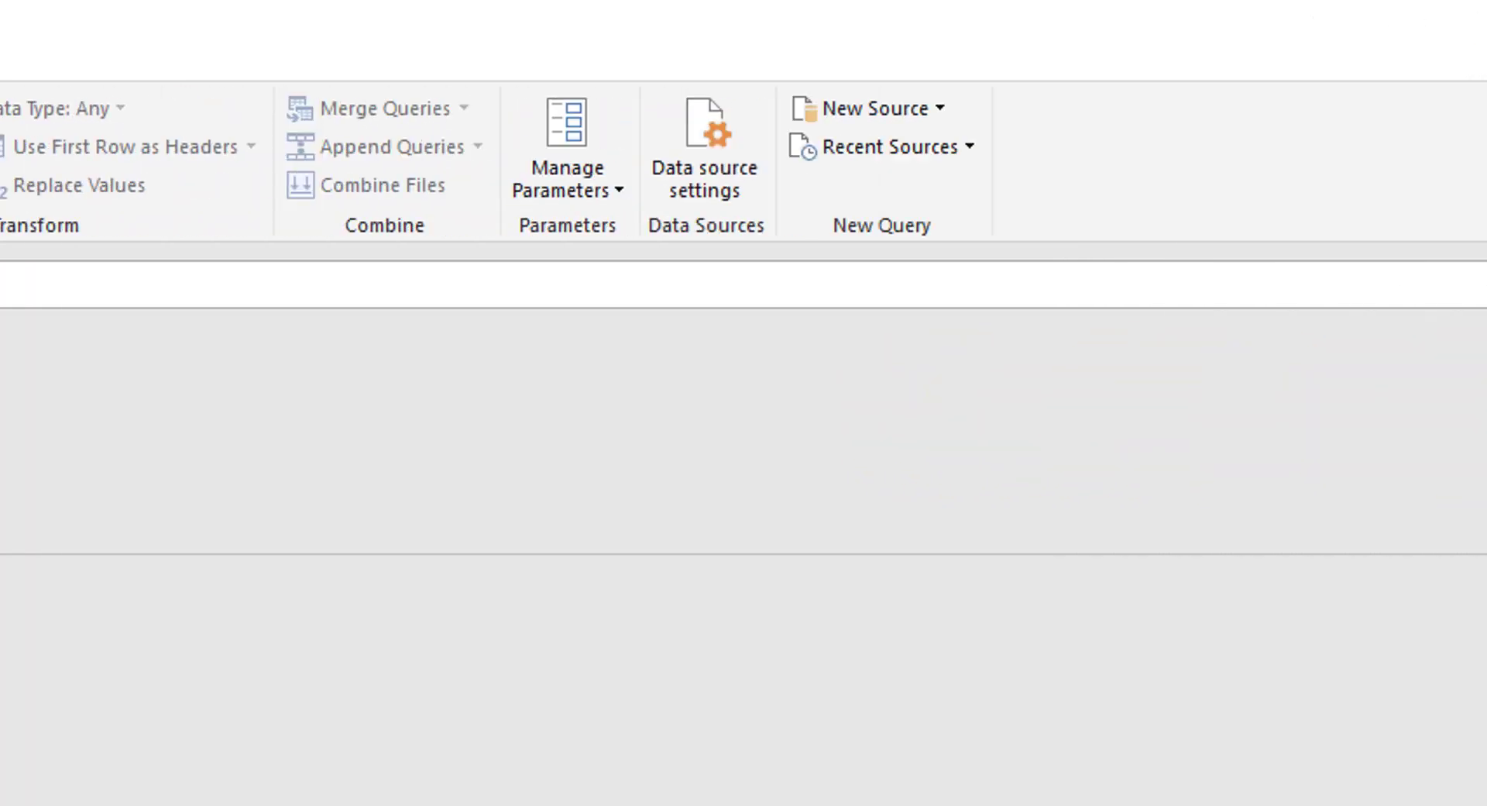
Test fnProduceTable by invoking it once with Orange and once with Apple as produceName
{"action": "left_click", "coordinate": [619, 436]}
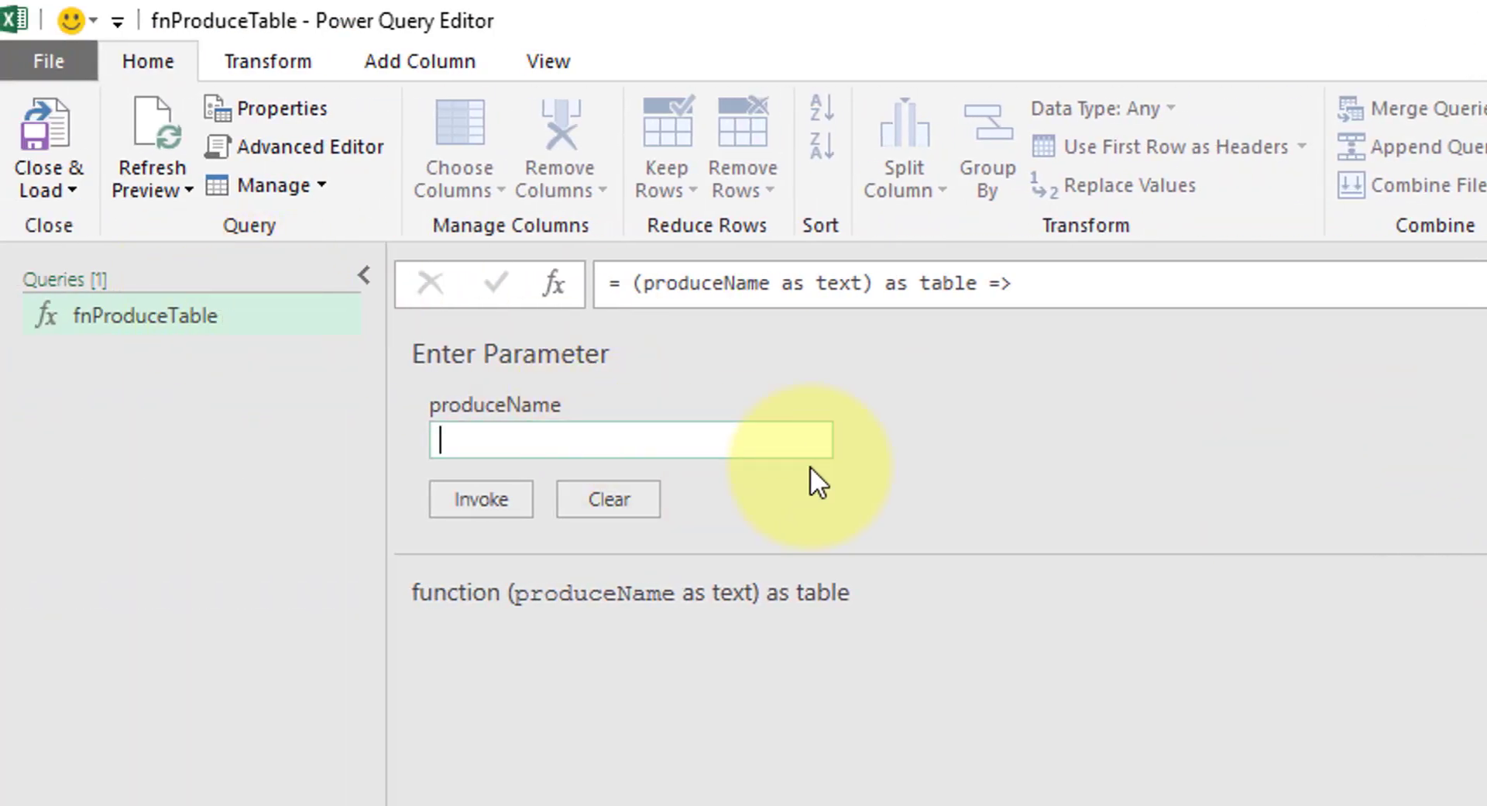
{"action": "type", "text": "Orange"}
{"action": "left_click", "coordinate": [491, 499]}
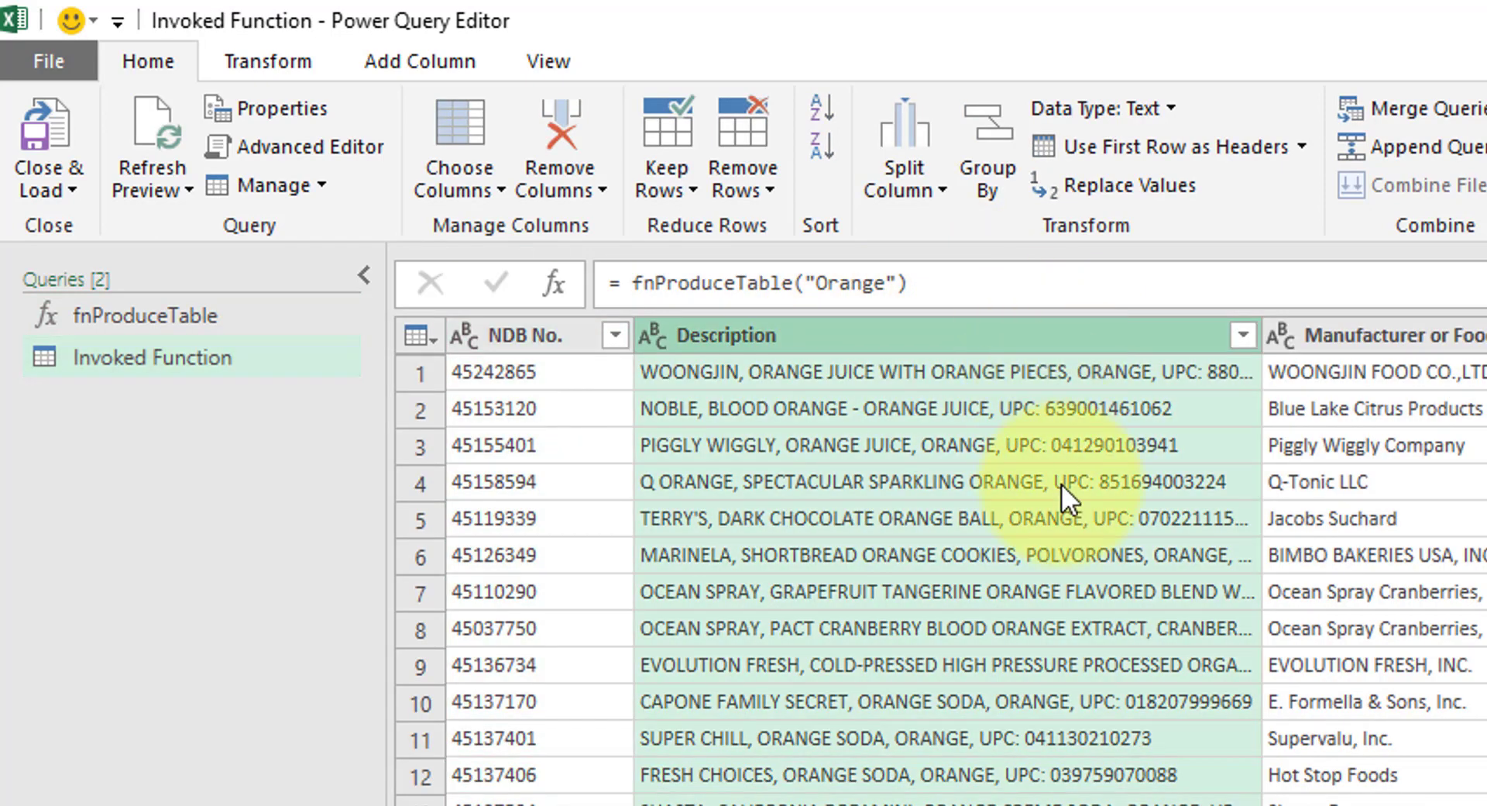
{"action": "left_click", "coordinate": [1061, 483]}
{"action": "left_click", "coordinate": [319, 315]}
{"action": "left_click", "coordinate": [706, 427]}
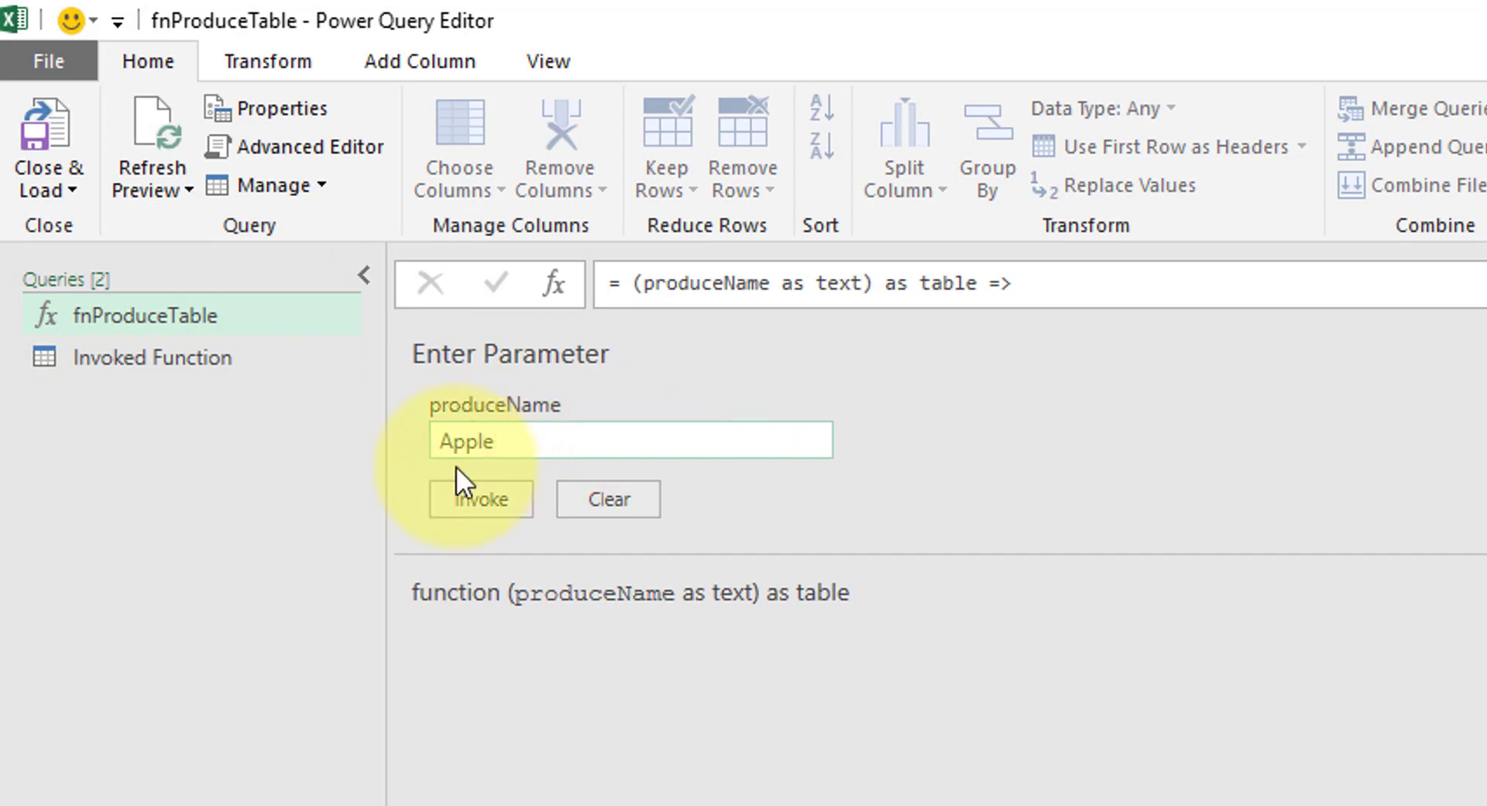
{"action": "left_click", "coordinate": [465, 496]}
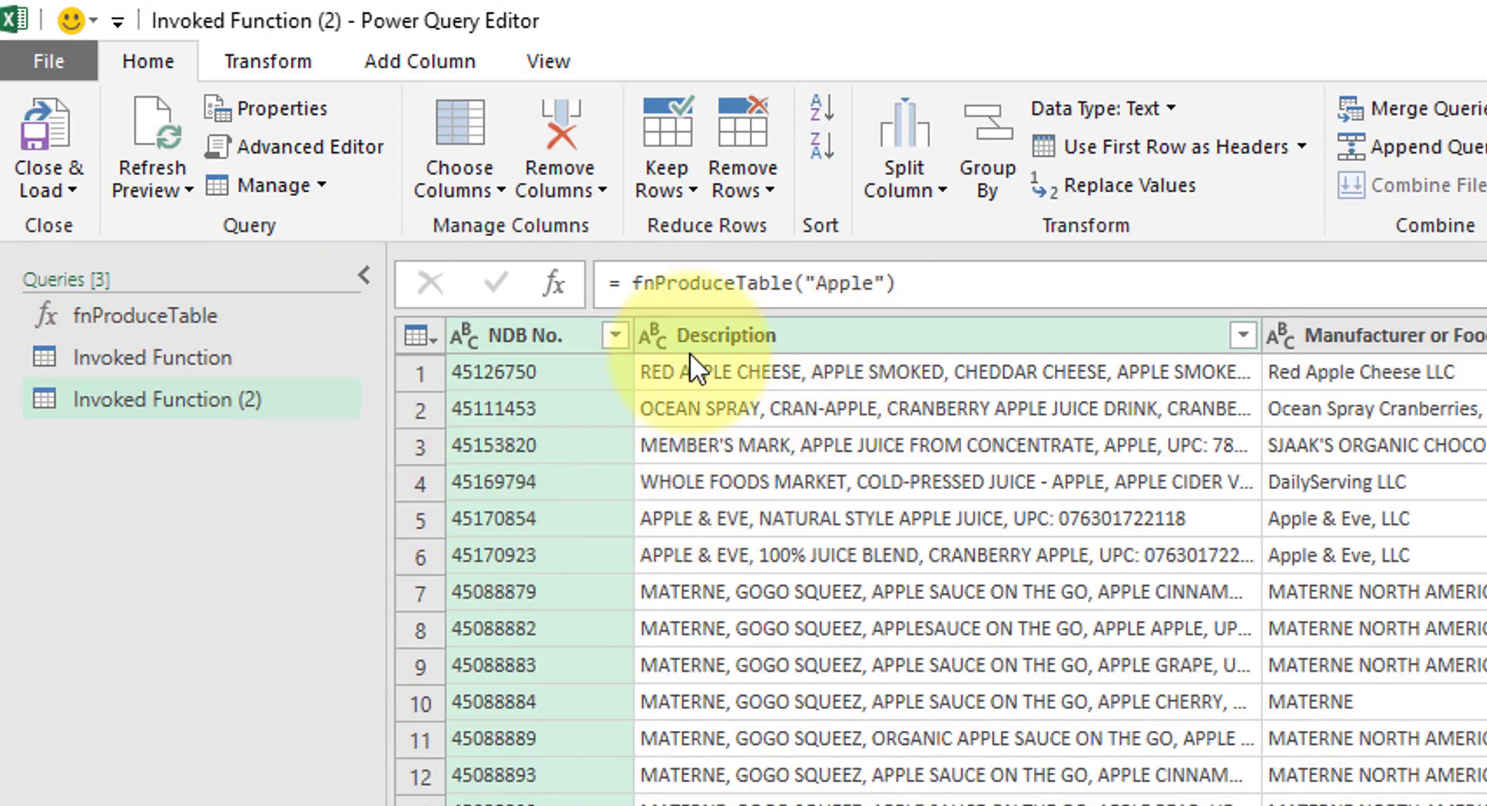
Invoke fnProduceTable with Pepporni as produceName and delete the query it generates
{"action": "left_click", "coordinate": [279, 311]}
{"action": "left_click", "coordinate": [792, 439]}
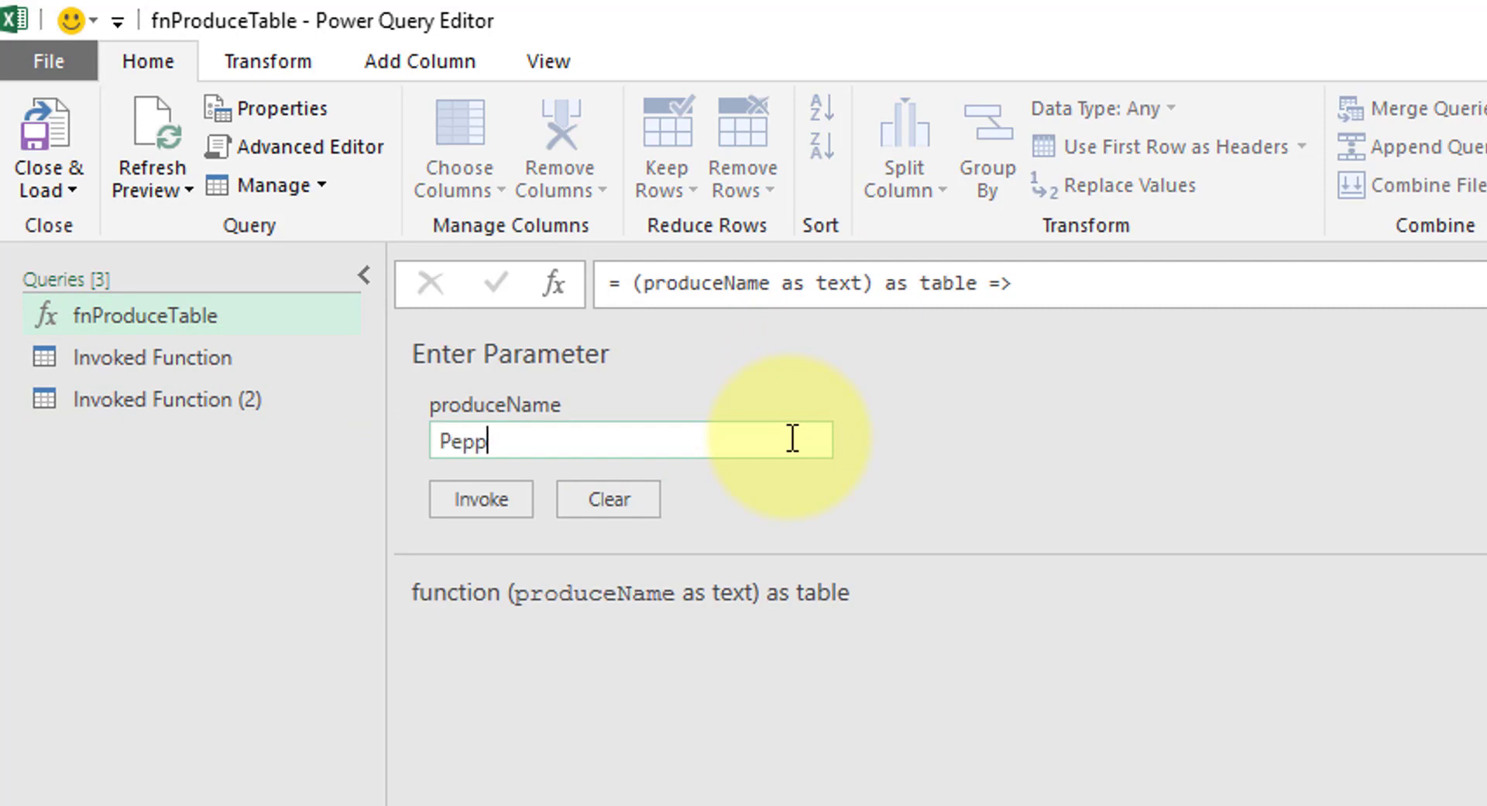
{"action": "left_click", "coordinate": [477, 496]}
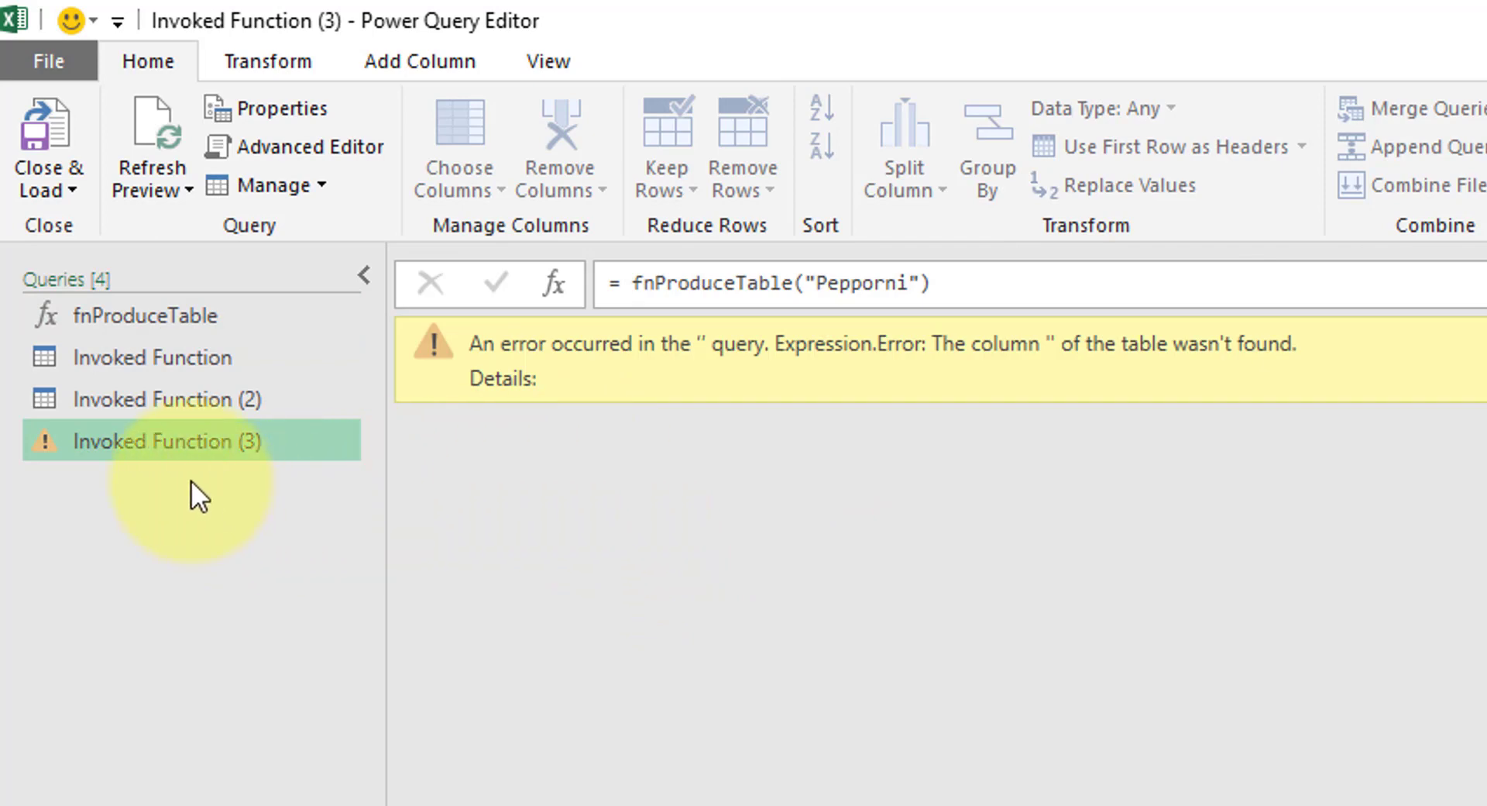
{"action": "right_click", "coordinate": [203, 434]}
{"action": "left_click", "coordinate": [291, 534]}
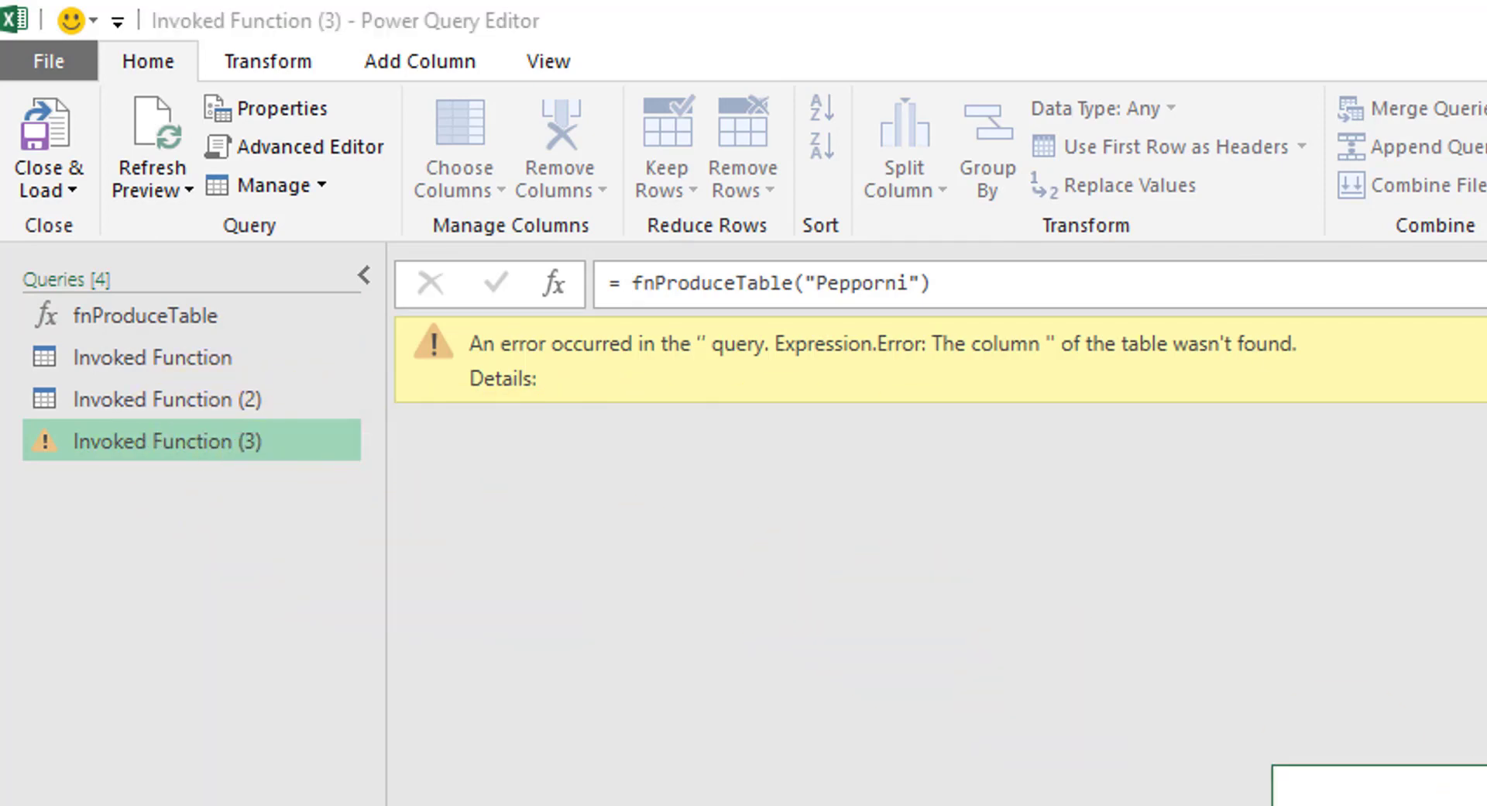
{"action": "key", "text": "Return"}
Invoke fnProduceTable with Sausage as produceName and check the first Description in the resulting table
{"action": "left_click", "coordinate": [215, 319]}
{"action": "left_click", "coordinate": [751, 444]}
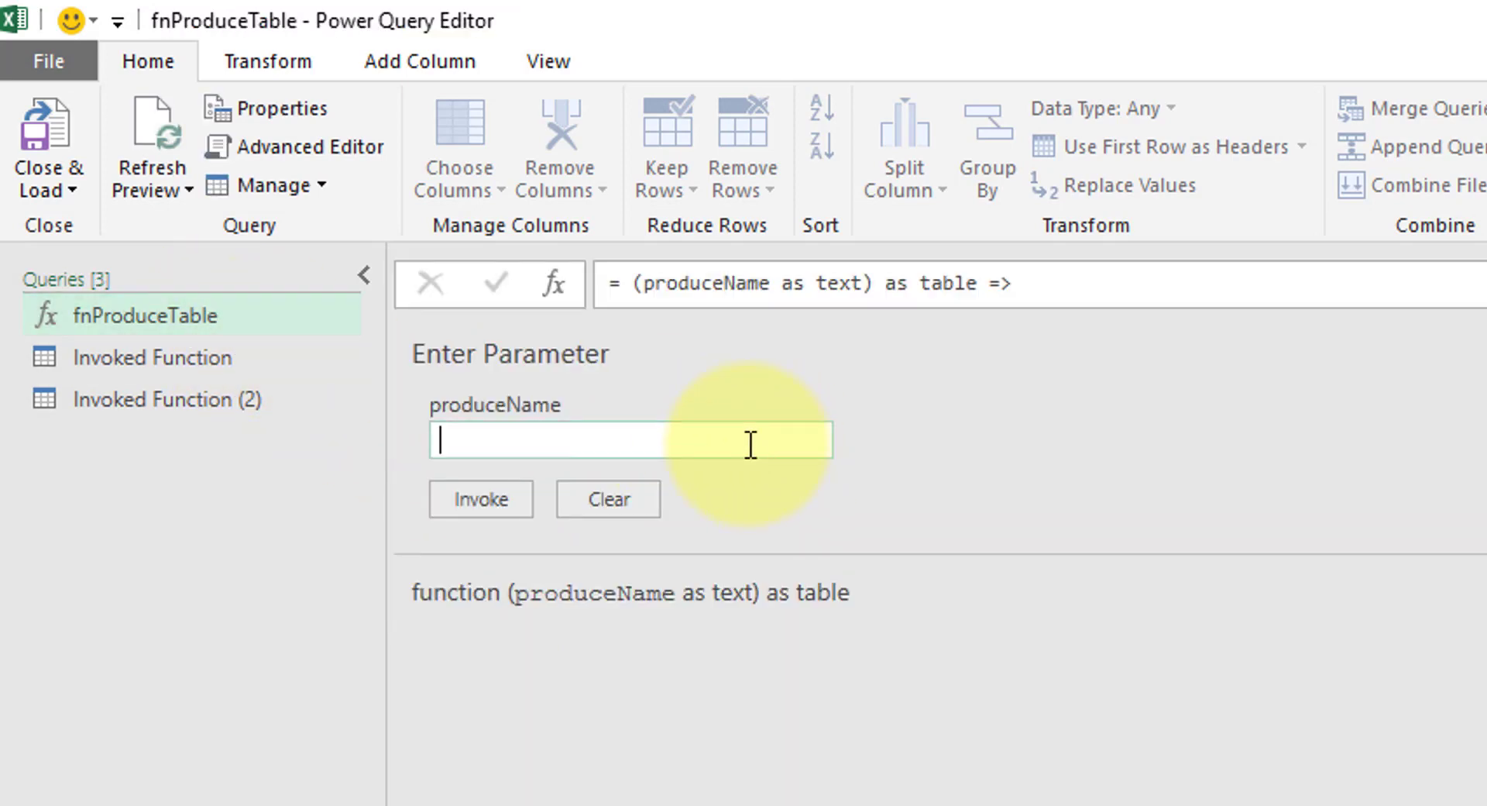
{"action": "type", "text": "Sauage"}
{"action": "key", "text": "BackSpace"}
{"action": "key", "text": "BackSpace"}
{"action": "type", "text": "sage"}
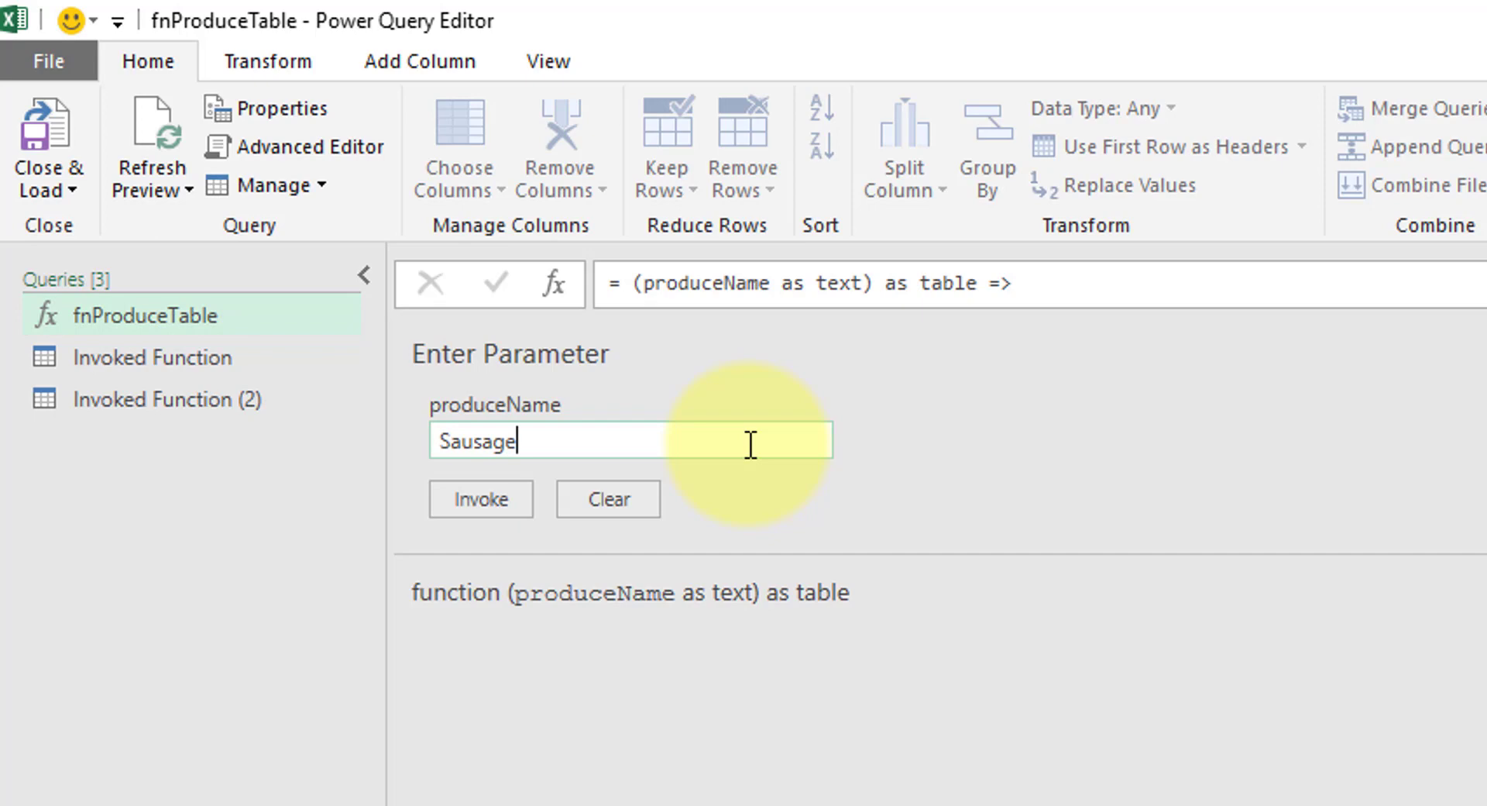
{"action": "left_click", "coordinate": [484, 496]}
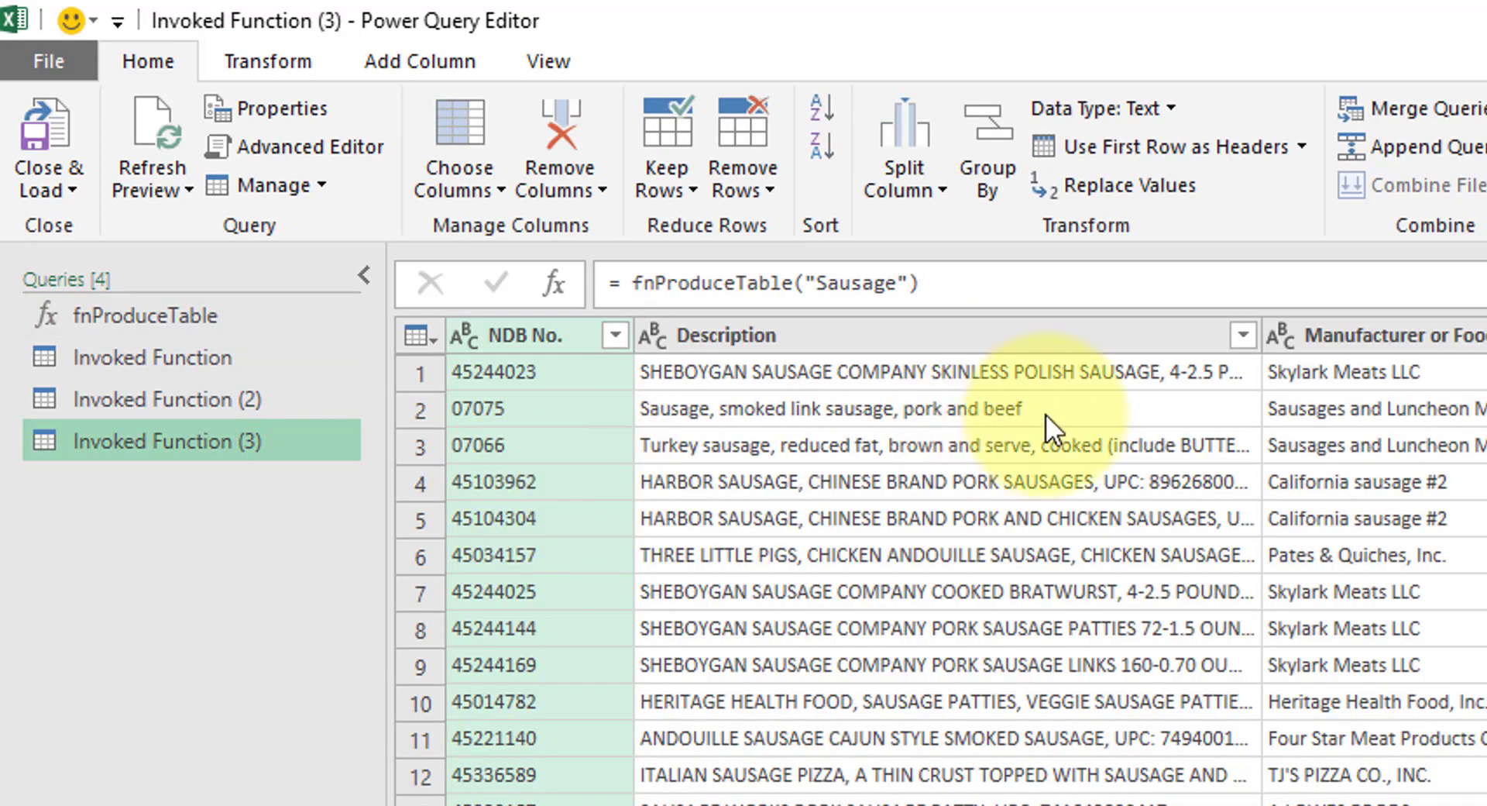
{"action": "left_click", "coordinate": [988, 359]}
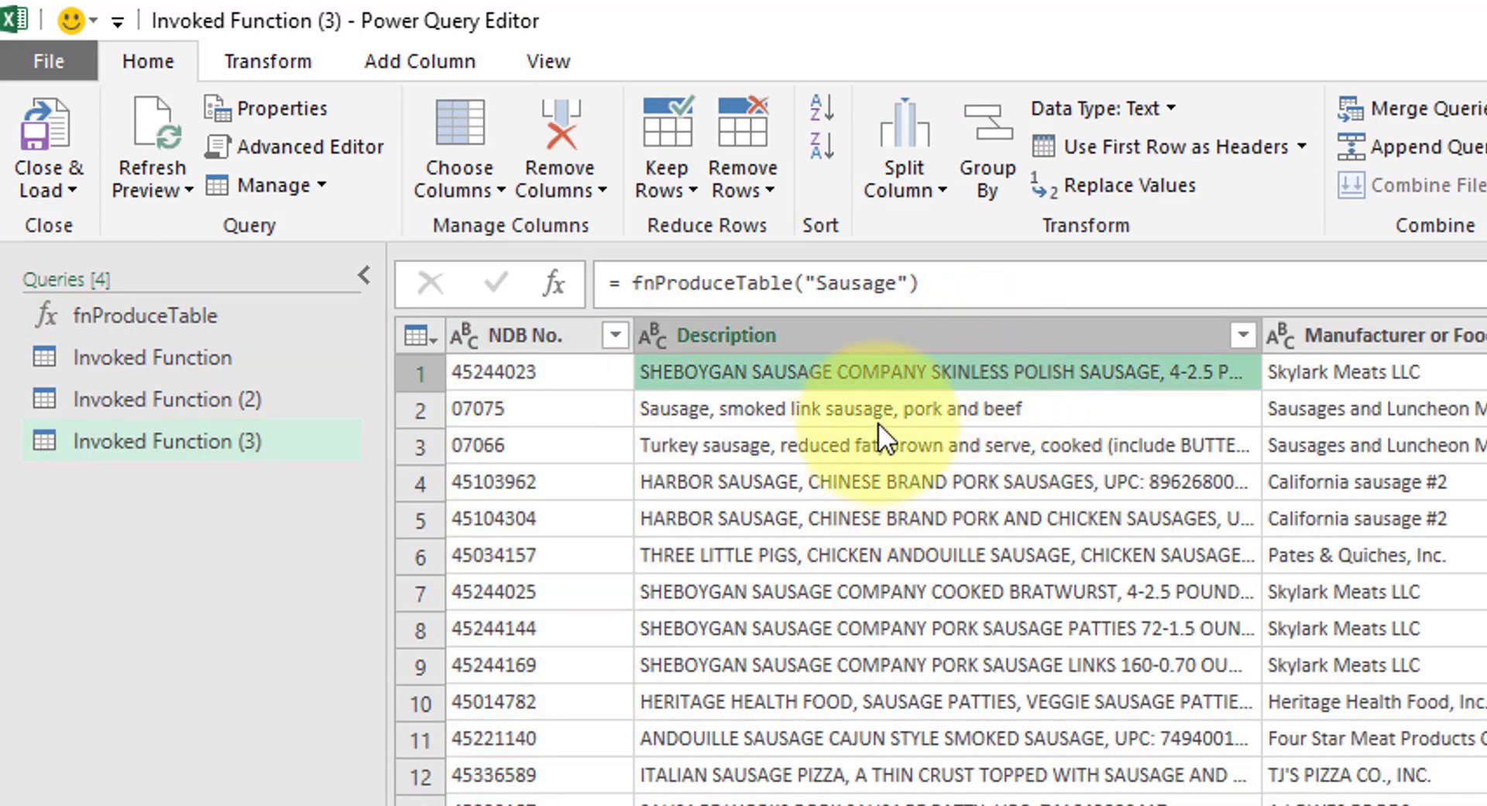
Delete the three Invoked Function test queries together, keeping only fnProduceTable
{"action": "left_click", "coordinate": [207, 452]}
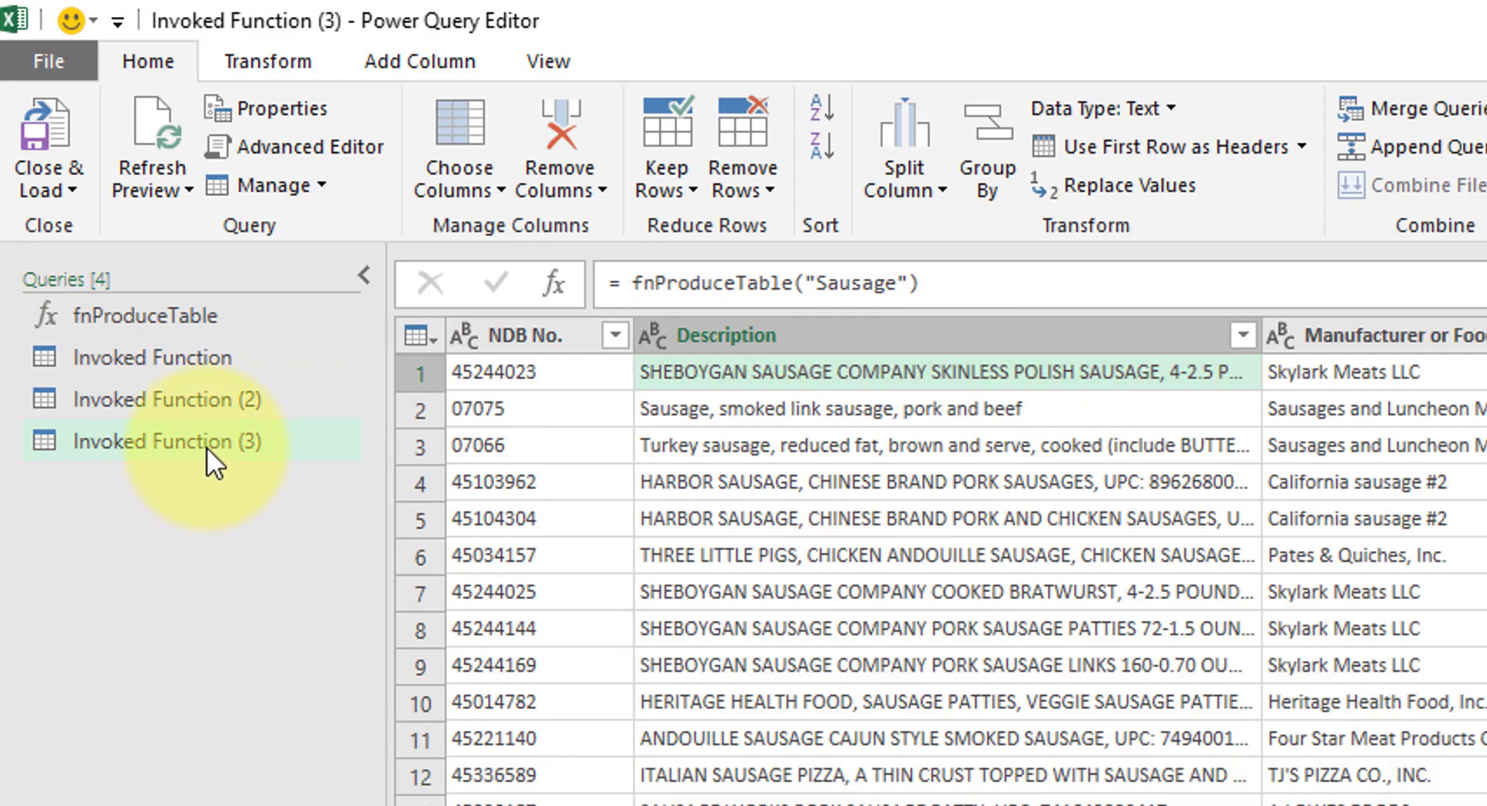
{"action": "left_click", "coordinate": [204, 363], "text": "shift"}
{"action": "right_click", "coordinate": [206, 364]}
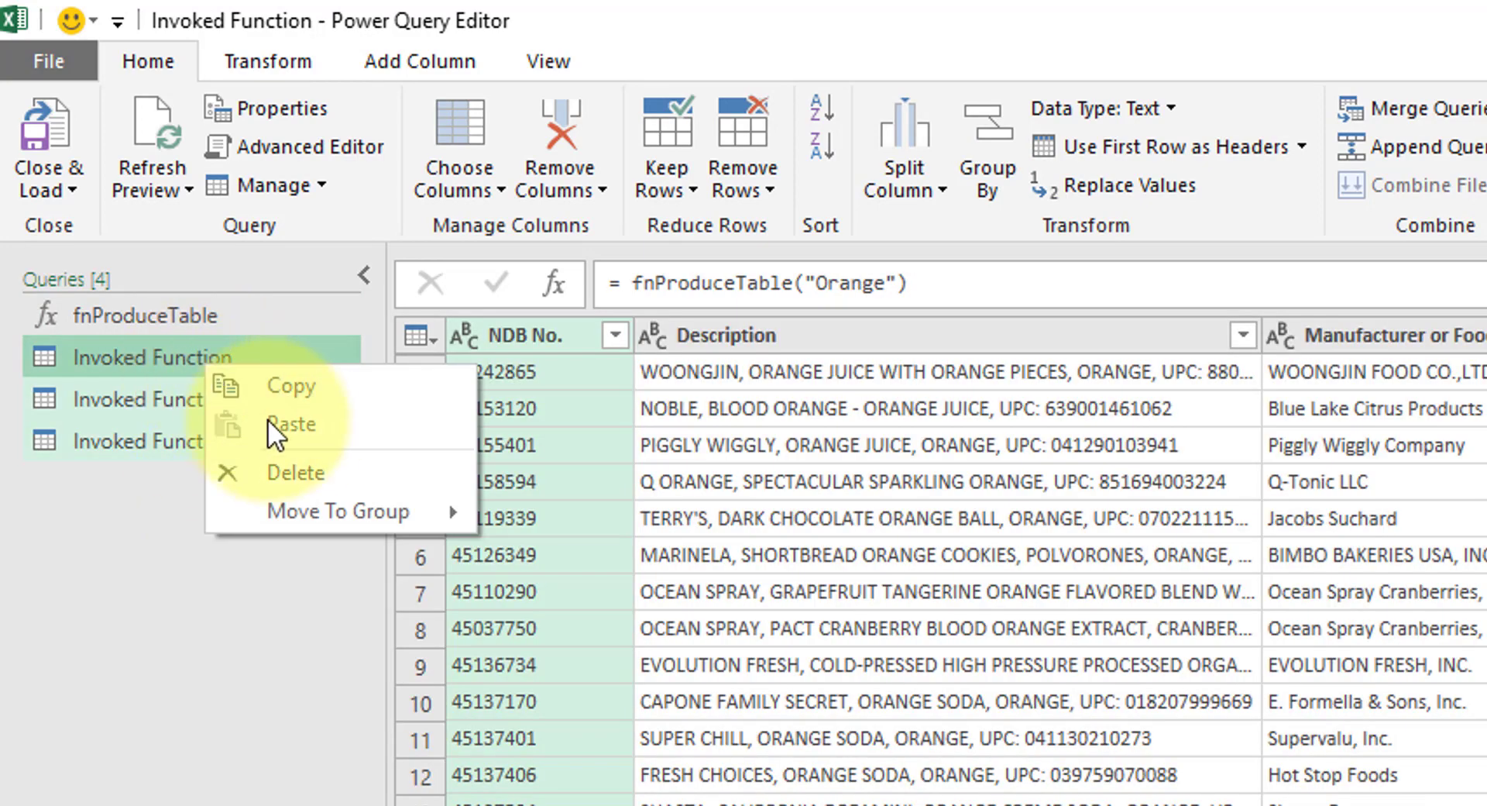
{"action": "left_click", "coordinate": [302, 468]}
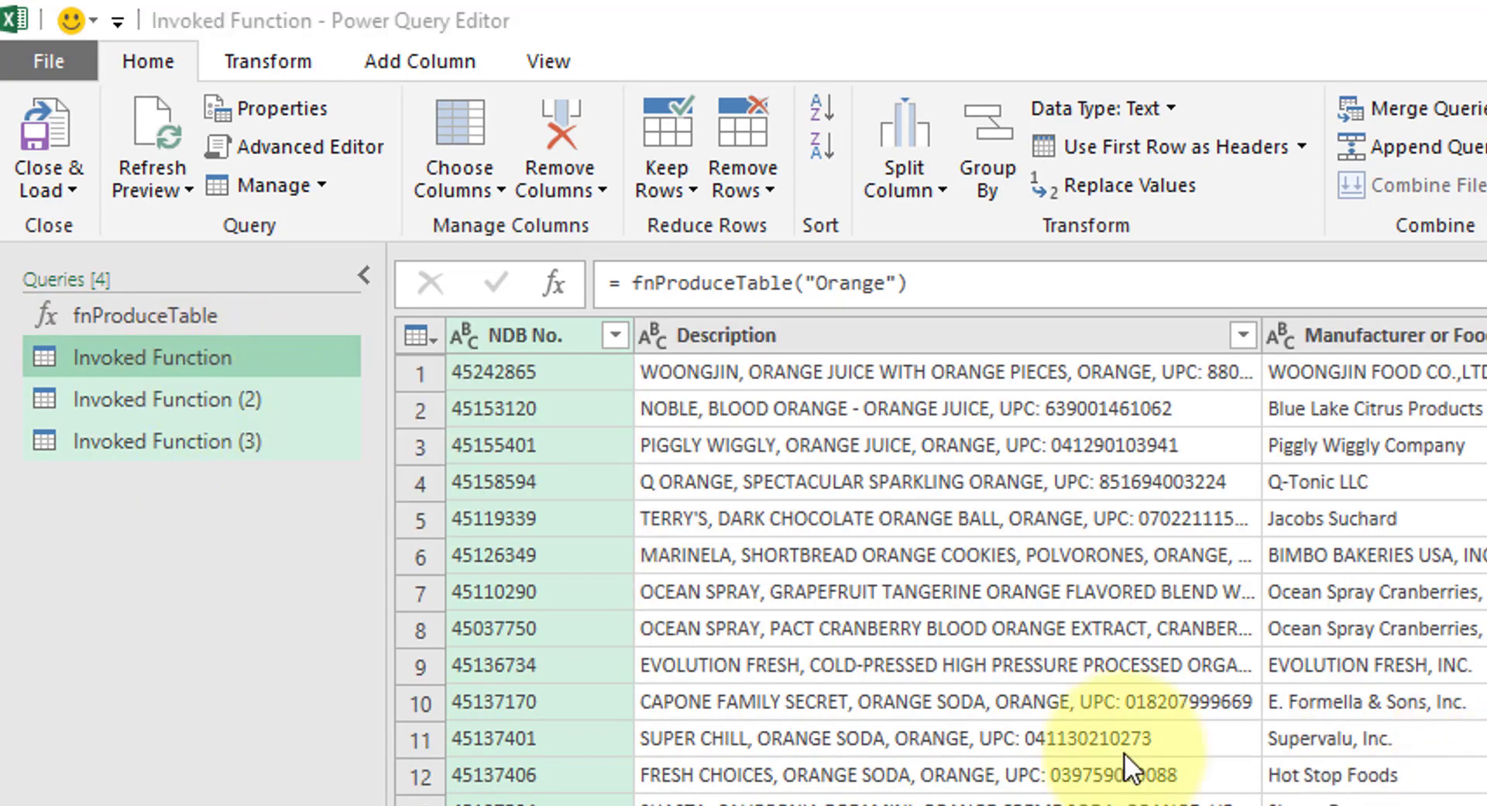
{"action": "left_click", "coordinate": [1126, 753]}
Create a new blank query alongside fnProduceTable
{"action": "right_click", "coordinate": [211, 452]}
{"action": "mouse_move", "coordinate": [448, 530]}
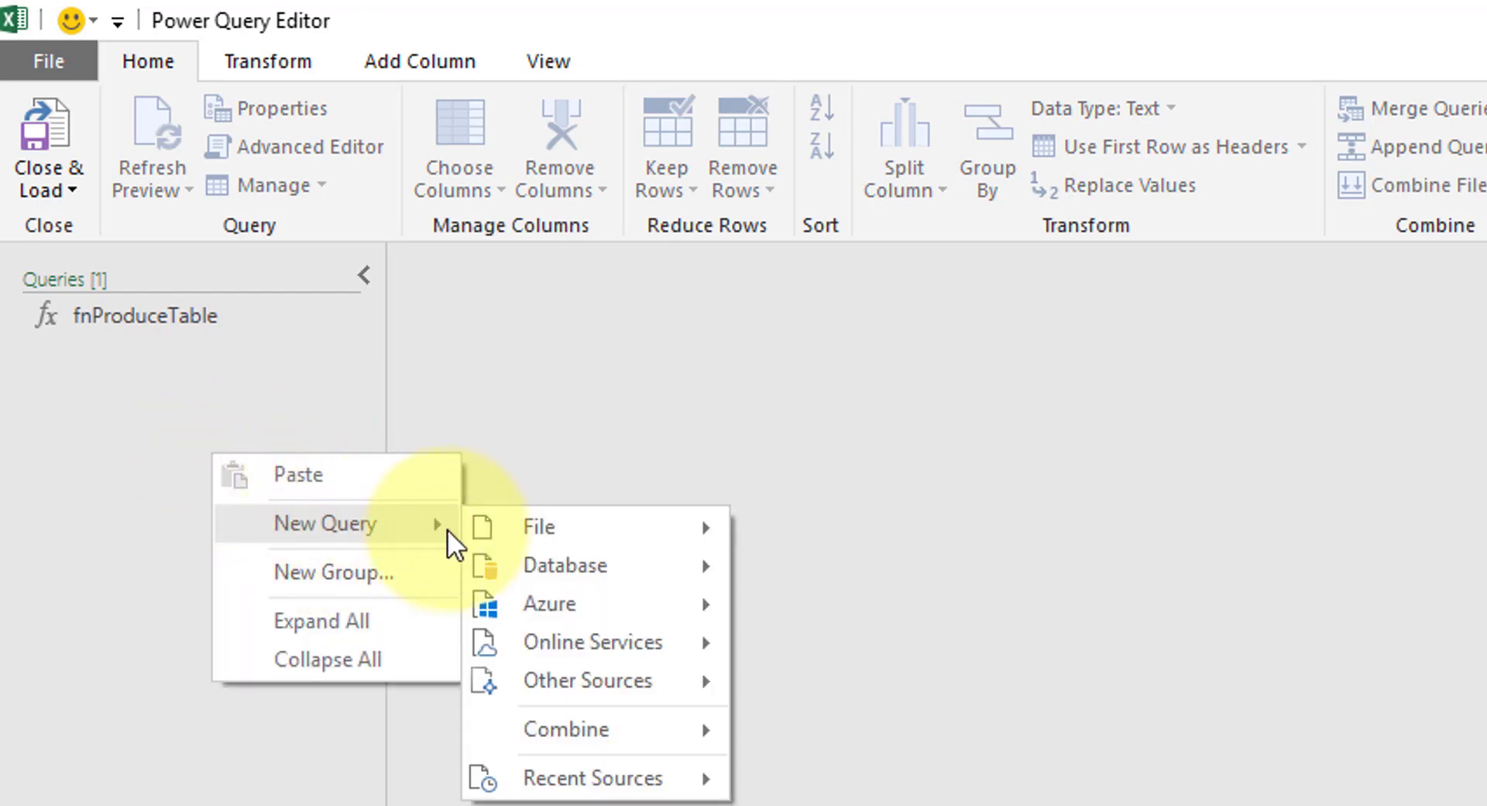
{"action": "mouse_move", "coordinate": [643, 682]}
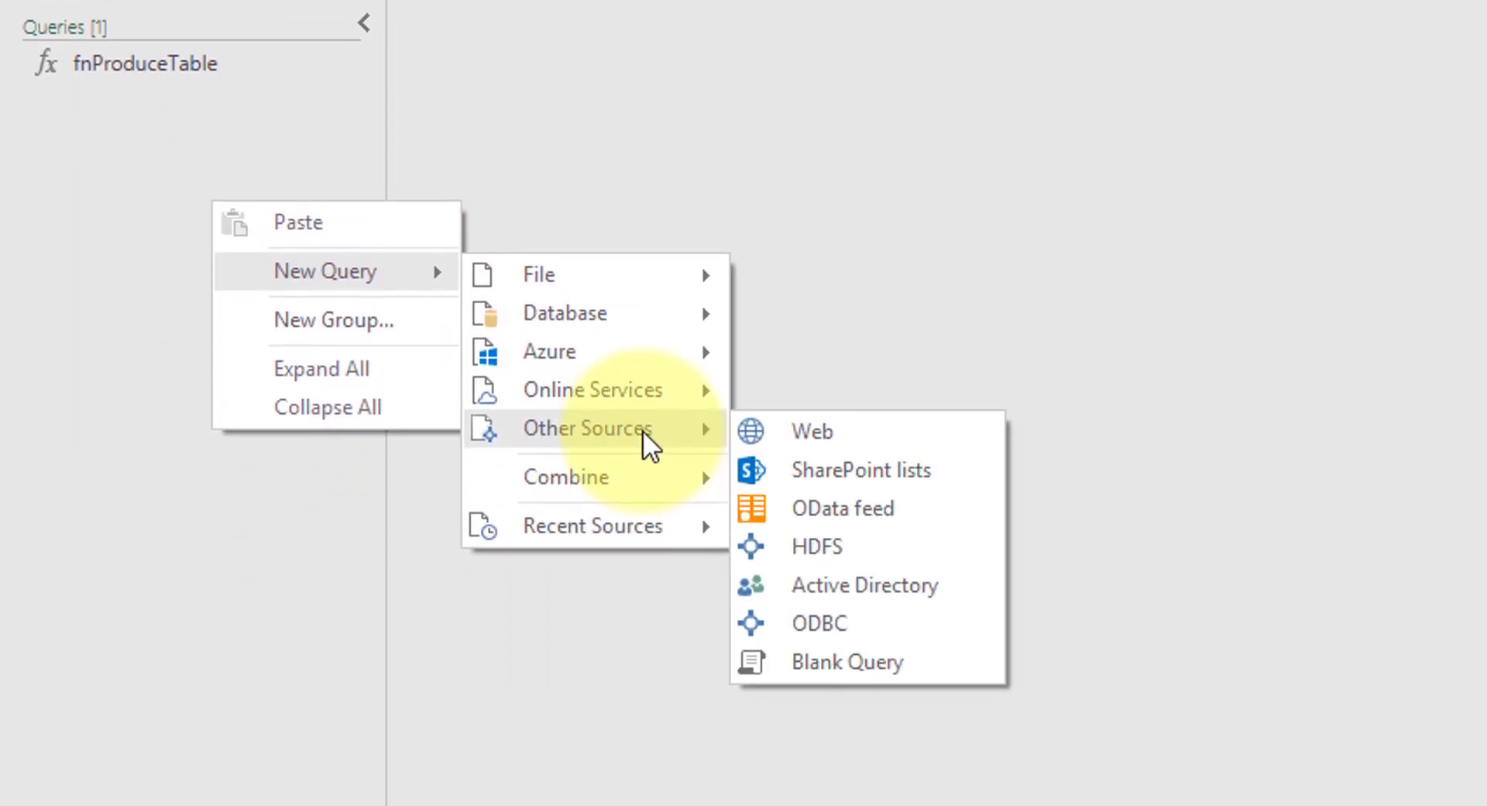
{"action": "left_click", "coordinate": [899, 660]}
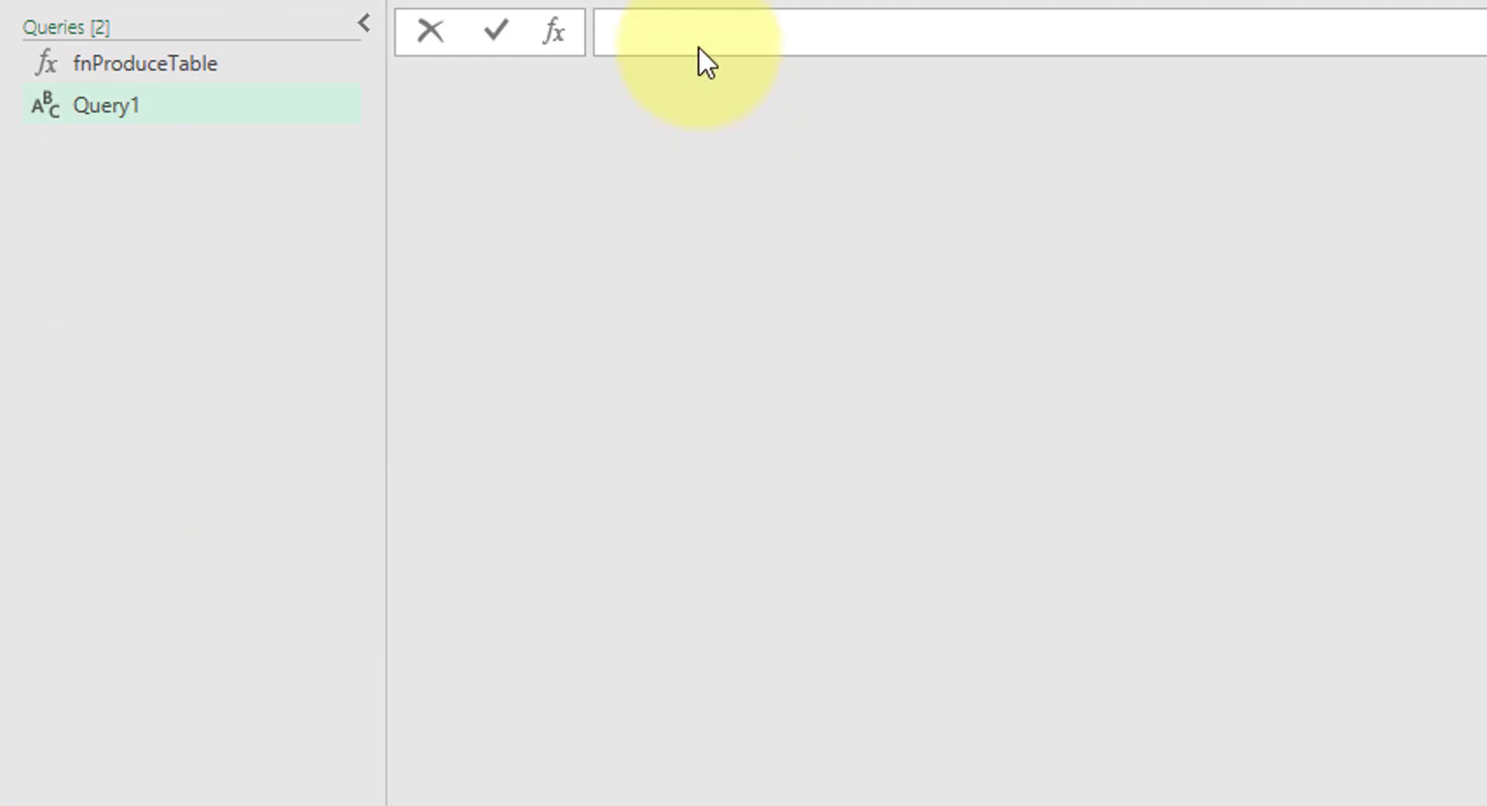
Define the blank query as =#table({"Produce Type"},{{"Lettuce"},{"Tomato"},{"Pepper"}}) and copy the whole formula
{"action": "left_click", "coordinate": [678, 38]}
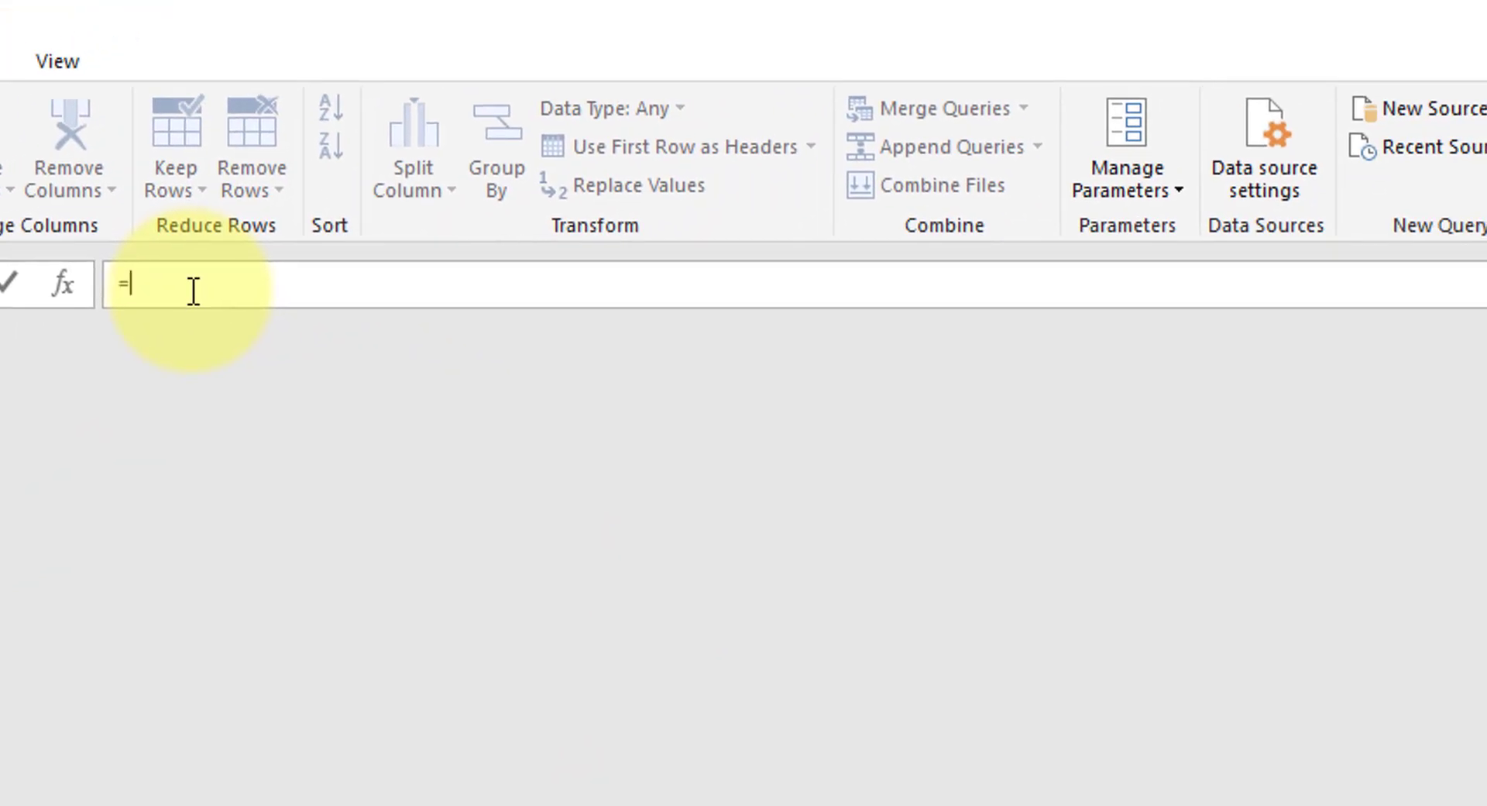
{"action": "type", "text": "=#table({\"Produce Type\"},{{\"Lettuce\"},{\"Tomato\"},{\"P"}
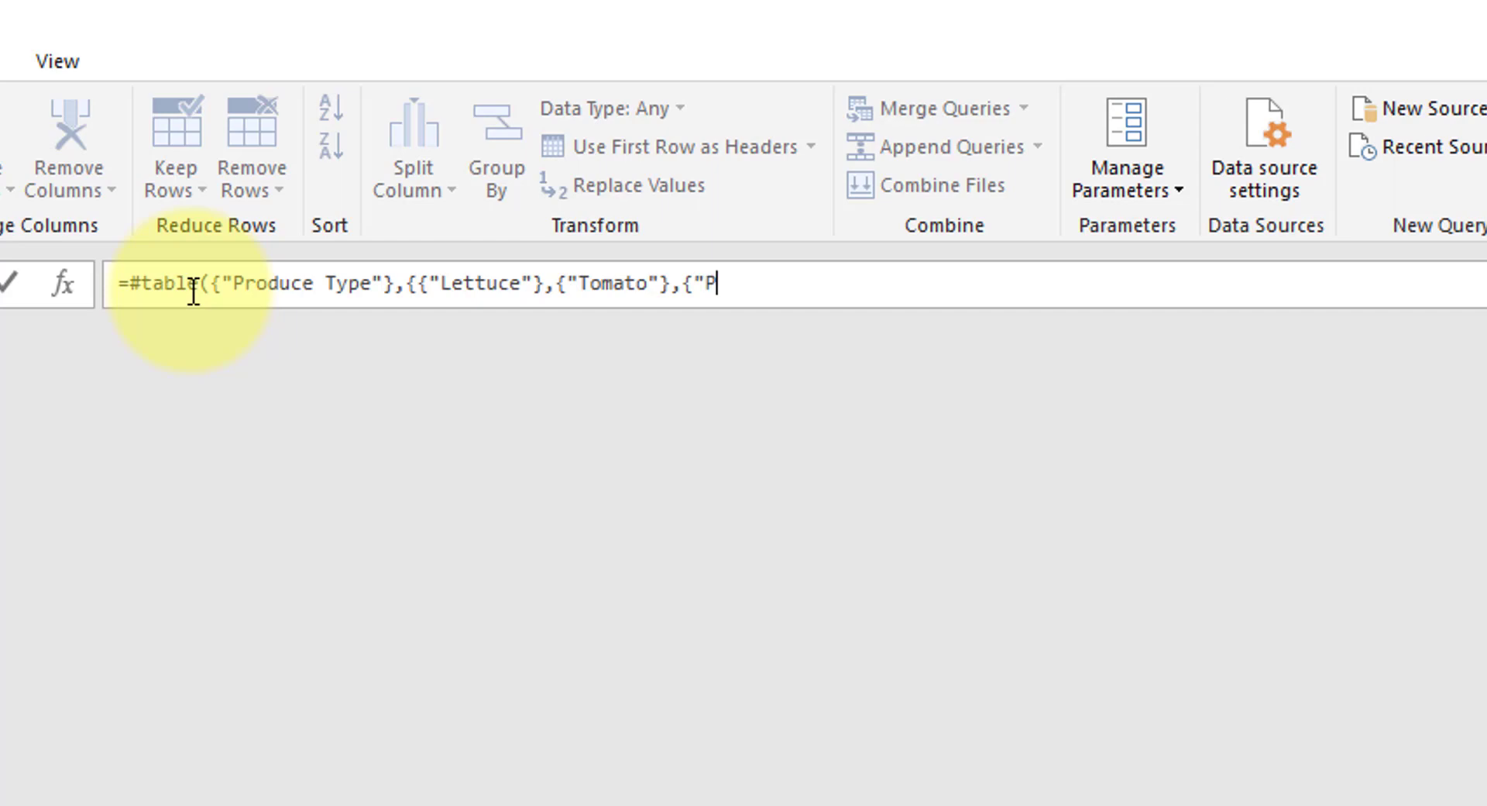
{"action": "type", "text": "epper"}
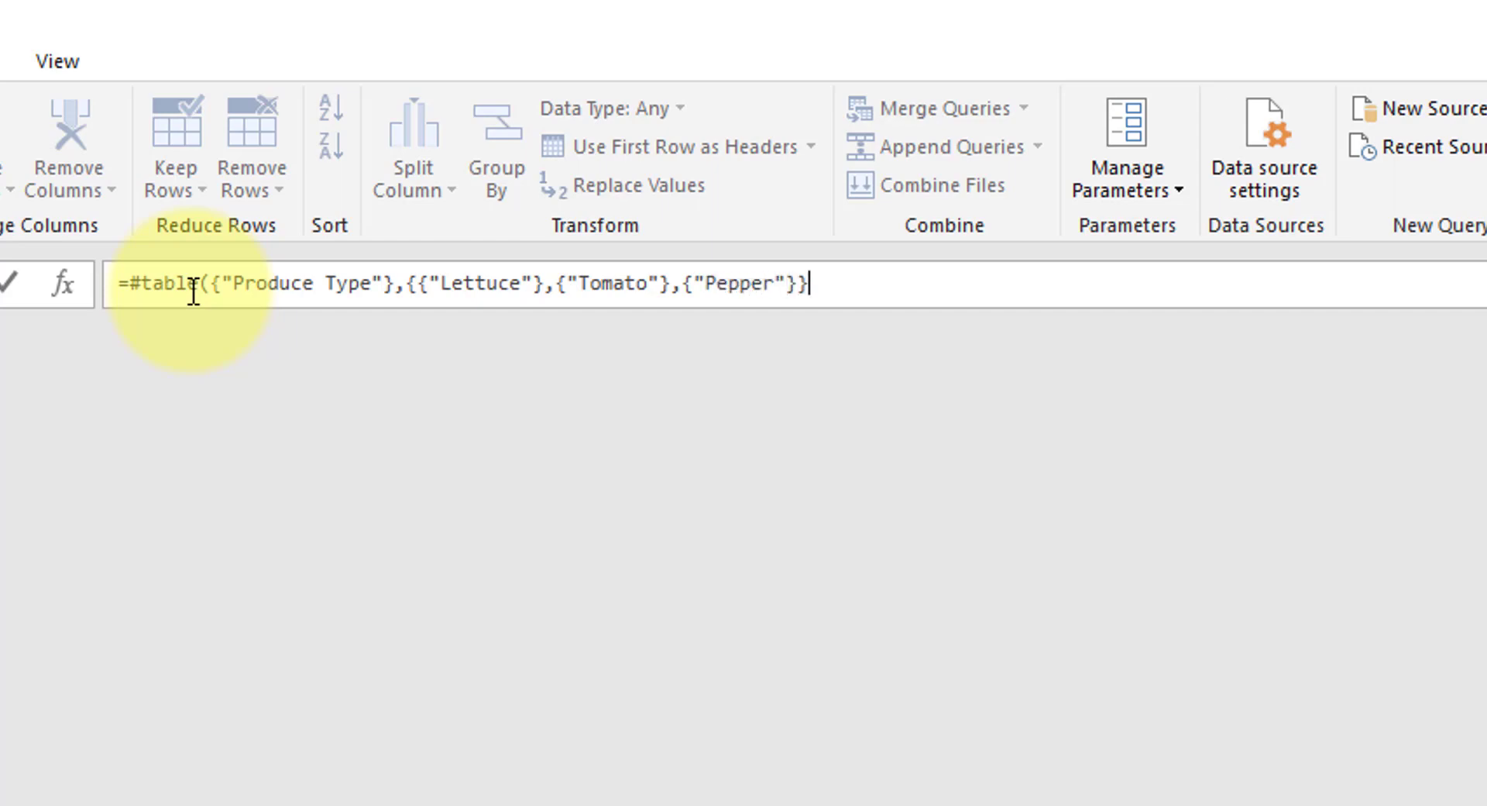
{"action": "key", "text": "Return"}
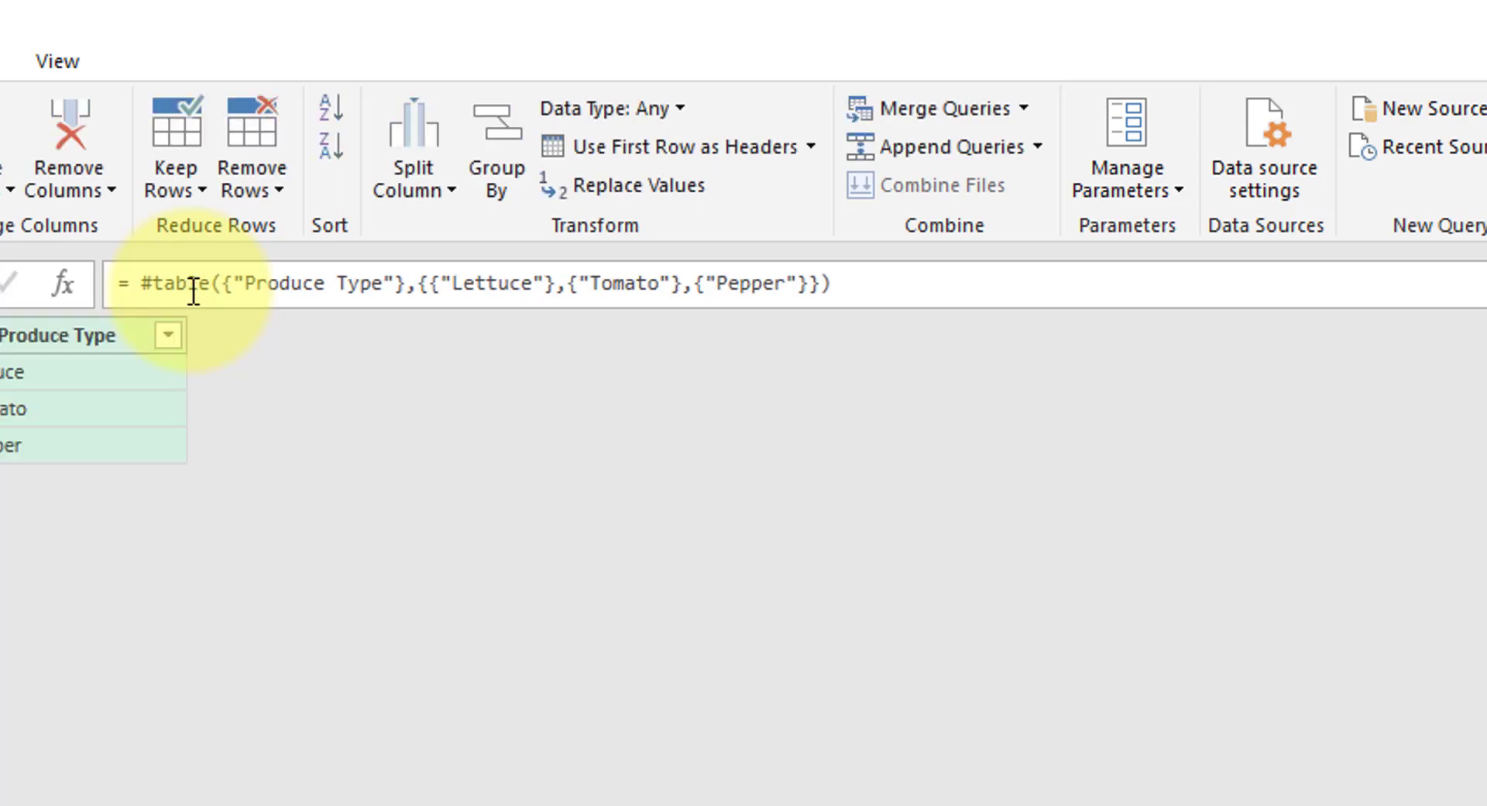
{"action": "left_click_drag", "start_coordinate": [891, 290], "coordinate": [3, 230]}
{"action": "key", "text": "ctrl+c"}
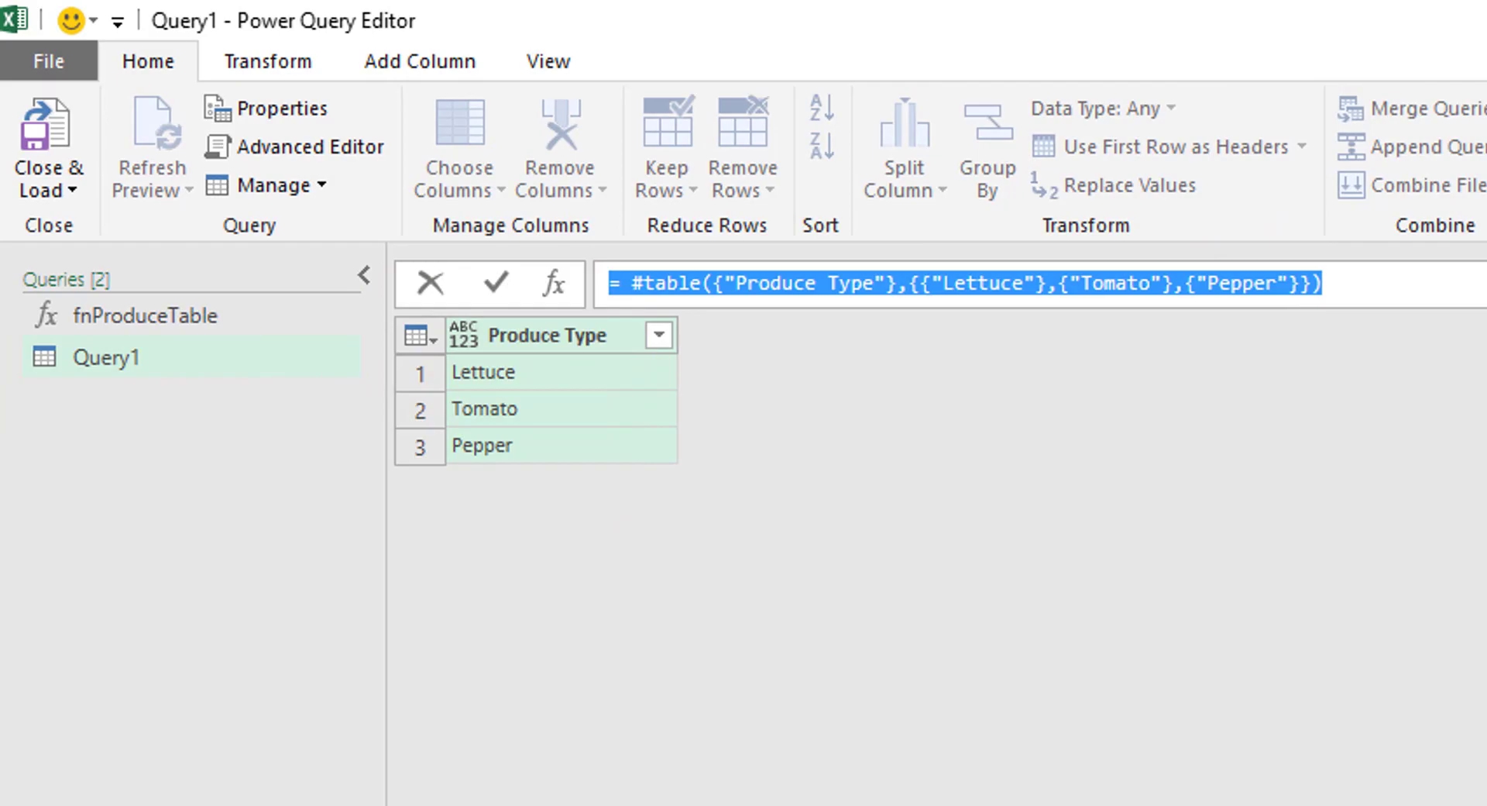
Switch to Notepad++ and paste the copied #table formula into a new document
{"action": "key", "text": "alt+Tab"}
{"action": "key", "text": "ctrl+n"}
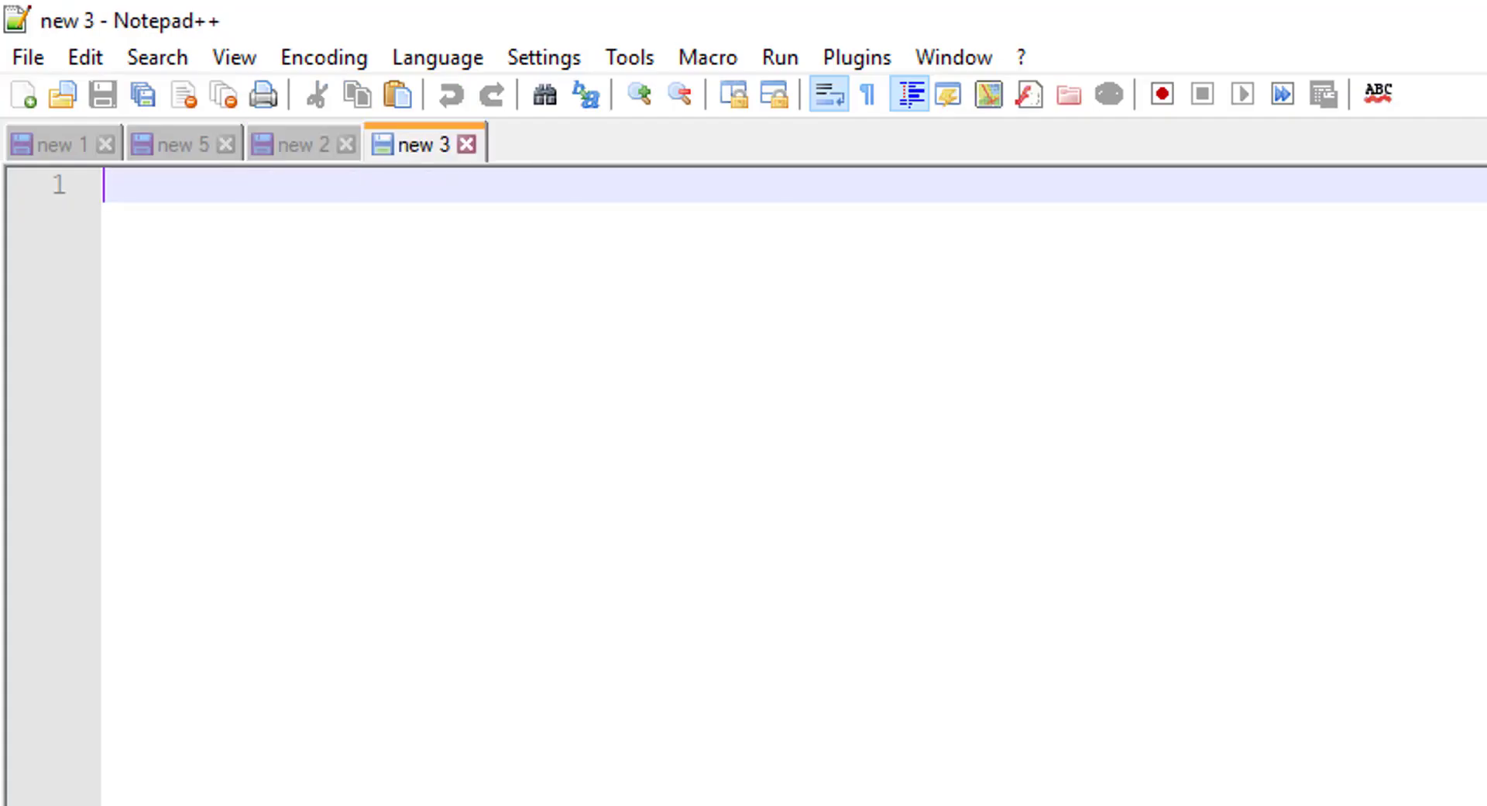
{"action": "key", "text": "ctrl+v"}
Put the {"Produce Type"}, column list on its own line indented two levels beneath = #table(
{"action": "left_click", "coordinate": [257, 184]}
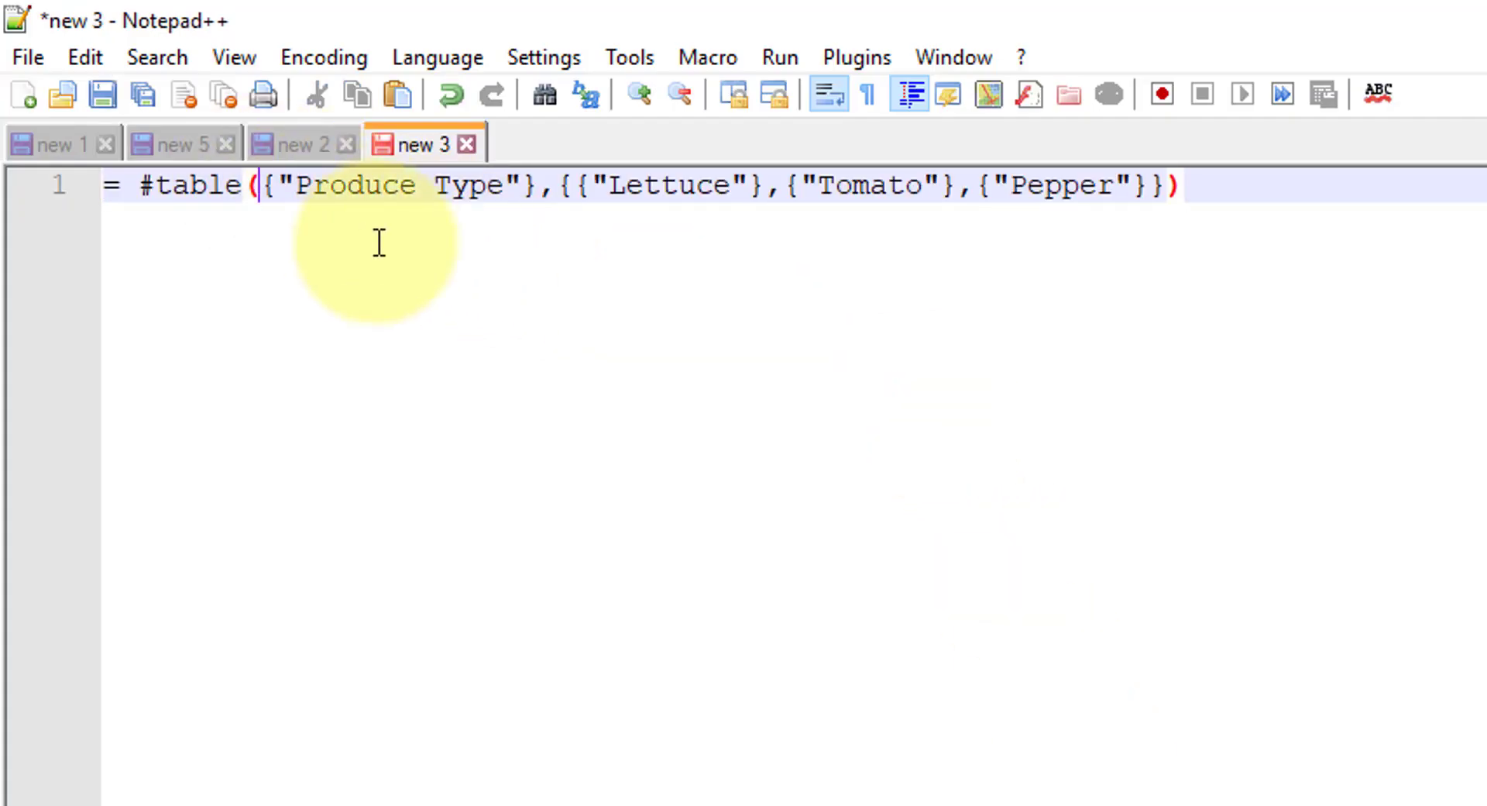
{"action": "key", "text": "Return"}
{"action": "key", "text": "Tab"}
{"action": "key", "text": "Tab"}
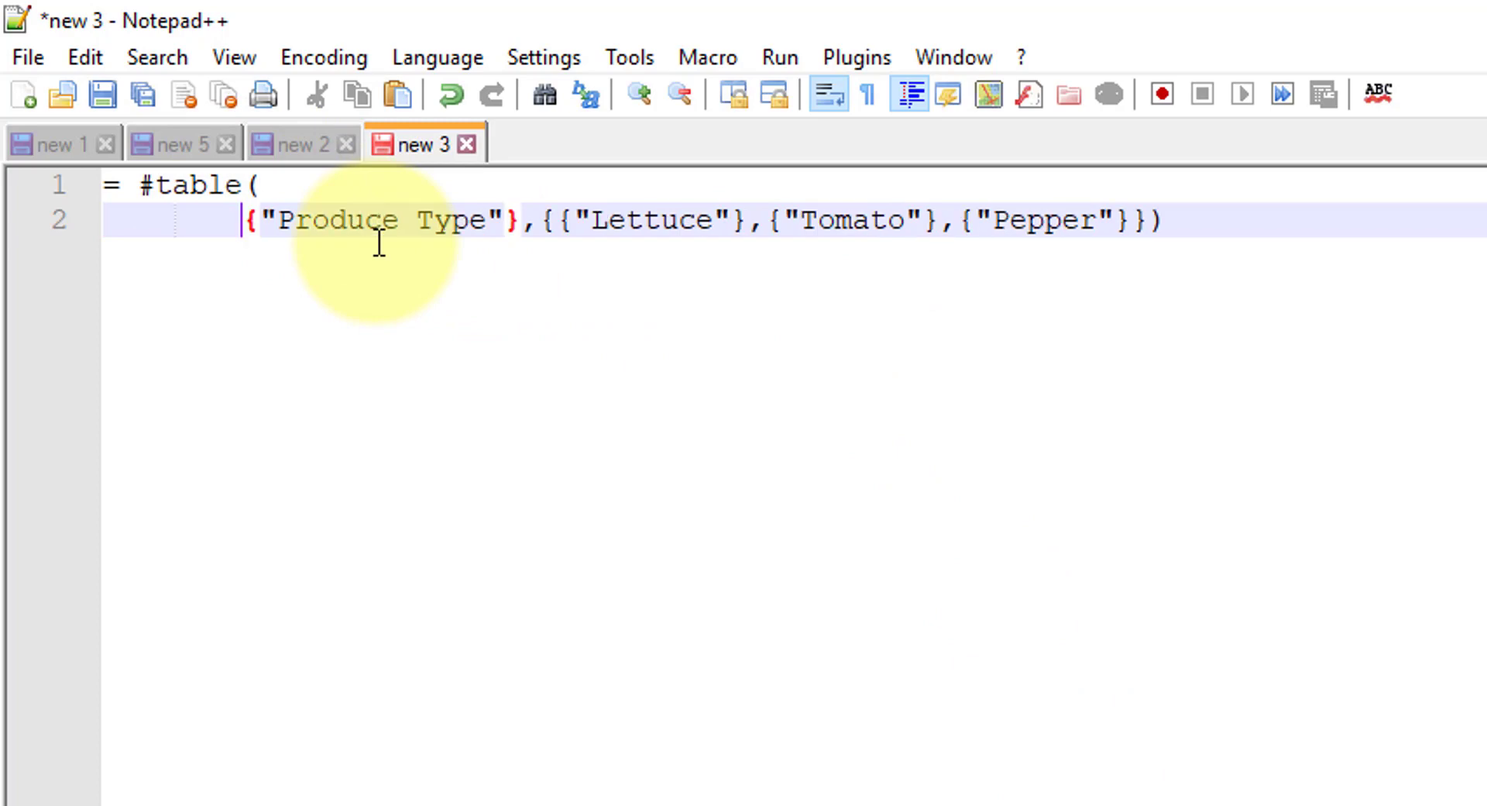
{"action": "left_click", "coordinate": [540, 220]}
{"action": "key", "text": "Return"}
Split the row list so the outer braces, Lettuce, Tomato, Pepper and the closing parenthesis each sit on separate lines
{"action": "left_click", "coordinate": [260, 257]}
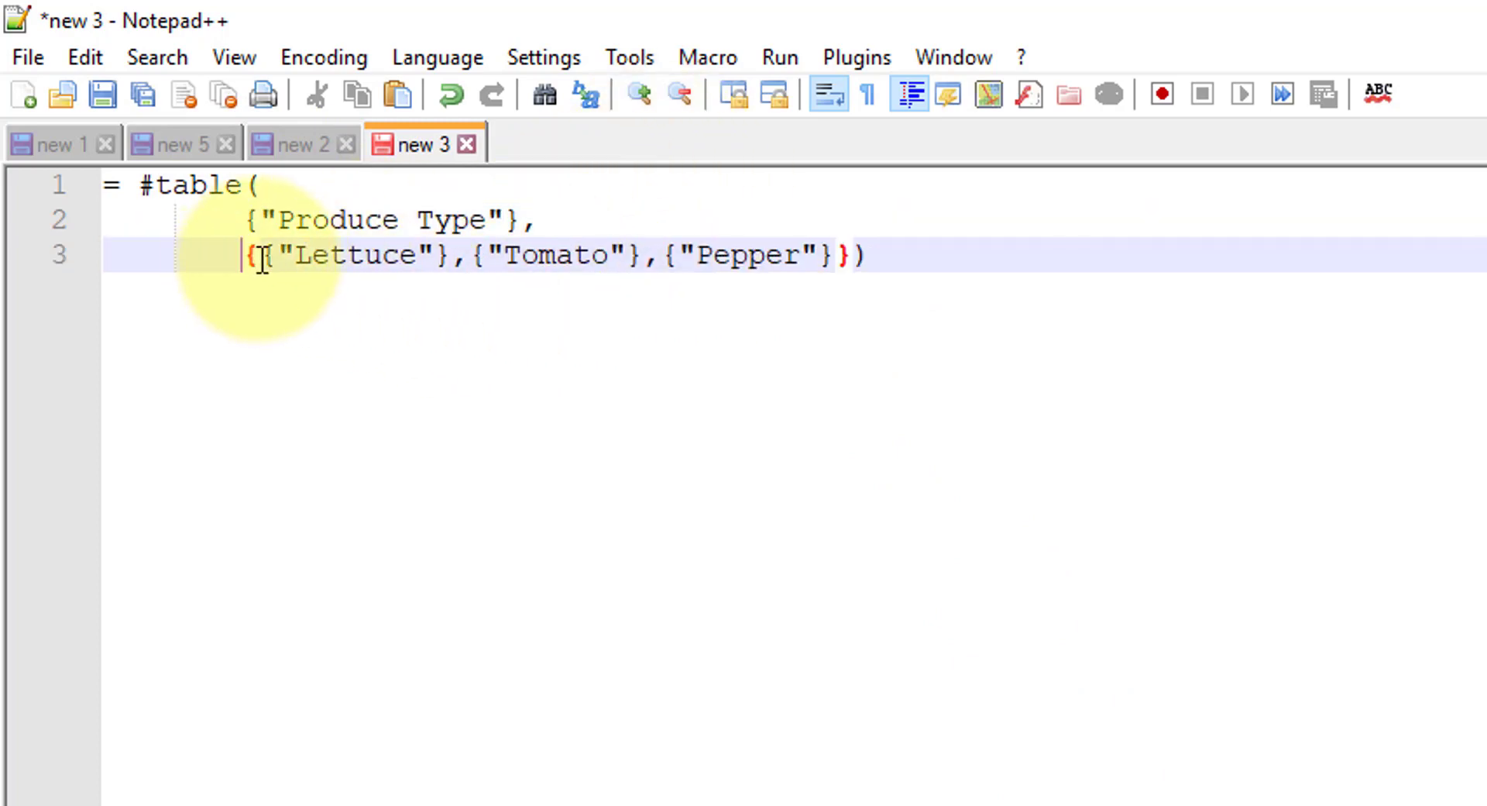
{"action": "key", "text": "Return"}
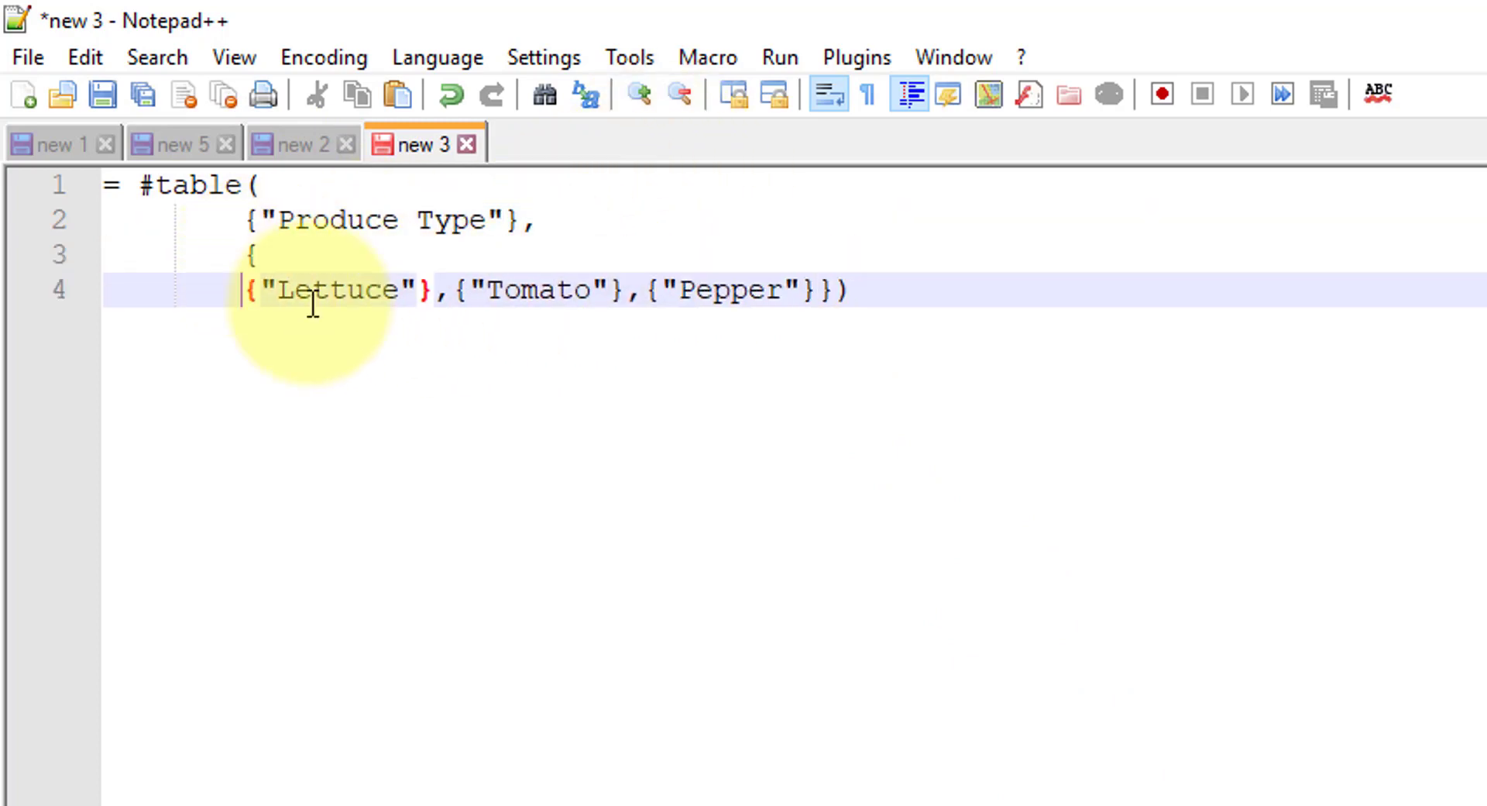
{"action": "left_click", "coordinate": [449, 293]}
{"action": "key", "text": "Return"}
{"action": "left_click", "coordinate": [431, 323]}
{"action": "key", "text": "Return"}
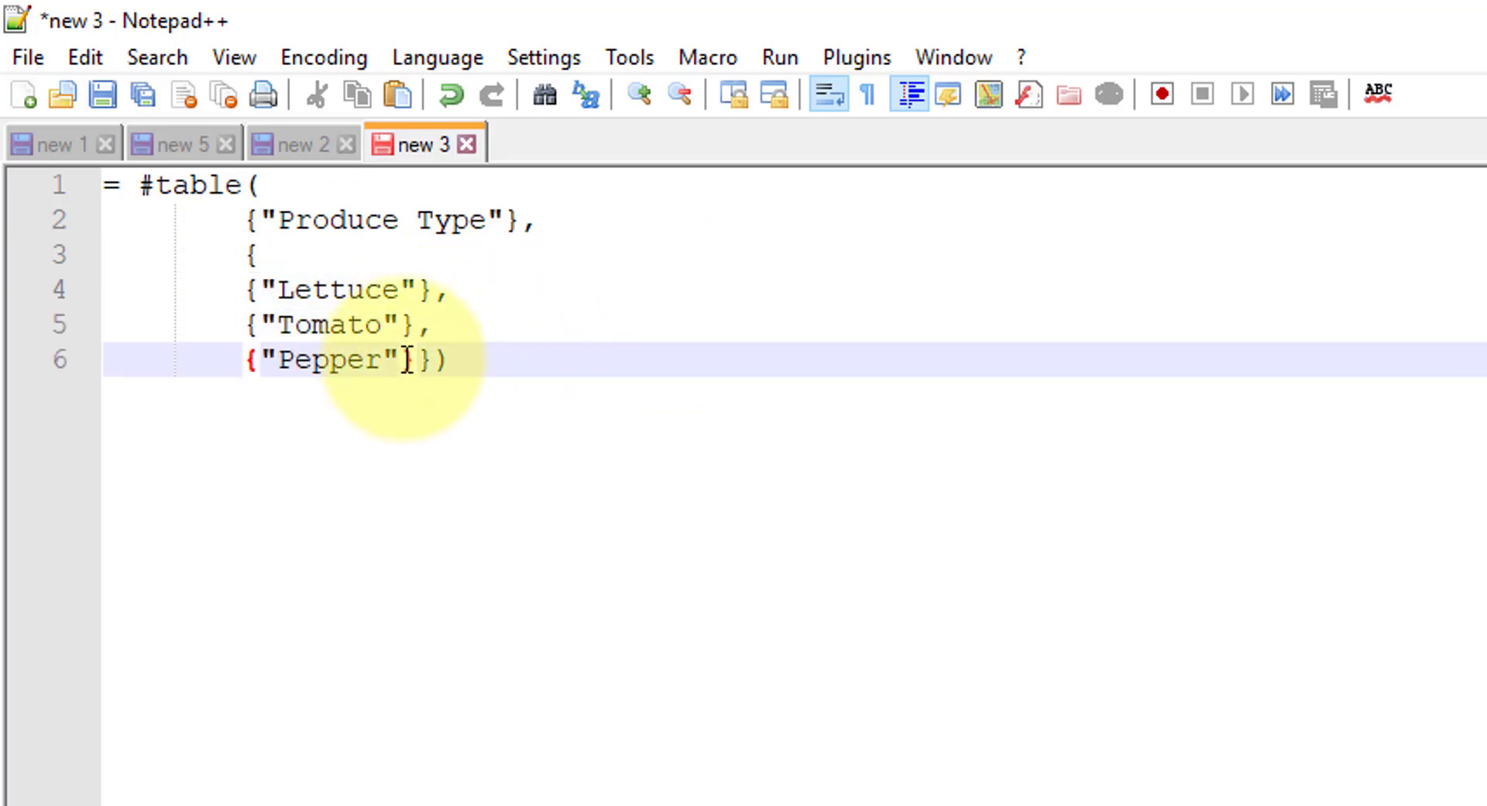
{"action": "left_click", "coordinate": [413, 359]}
{"action": "key", "text": "Return"}
{"action": "key", "text": "Return"}
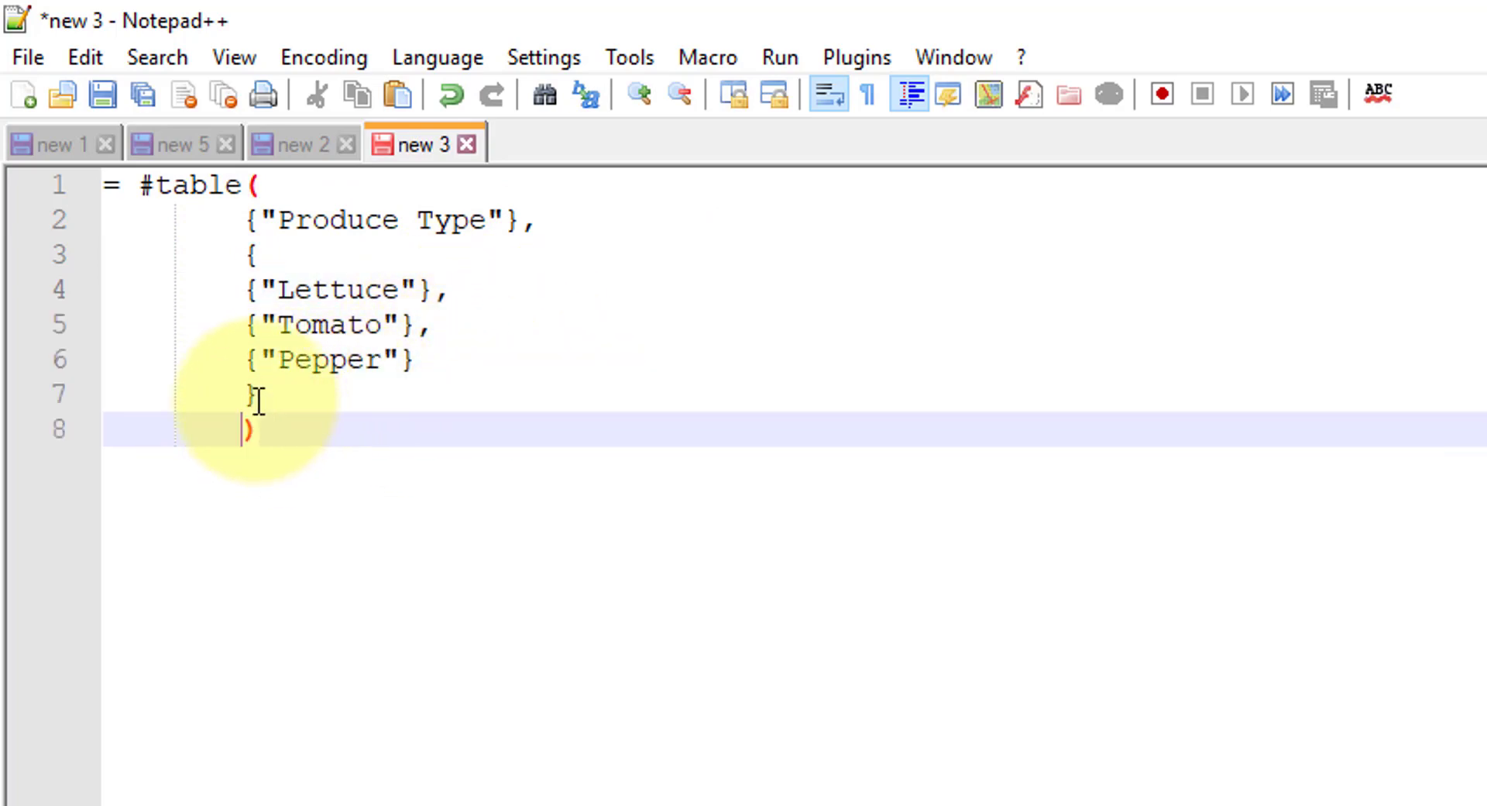
Indent the Lettuce, Tomato and Pepper lines one level deeper than their enclosing braces
{"action": "left_click_drag", "start_coordinate": [415, 360], "coordinate": [123, 286]}
{"action": "key", "text": "Tab"}
{"action": "left_click", "coordinate": [575, 215]}
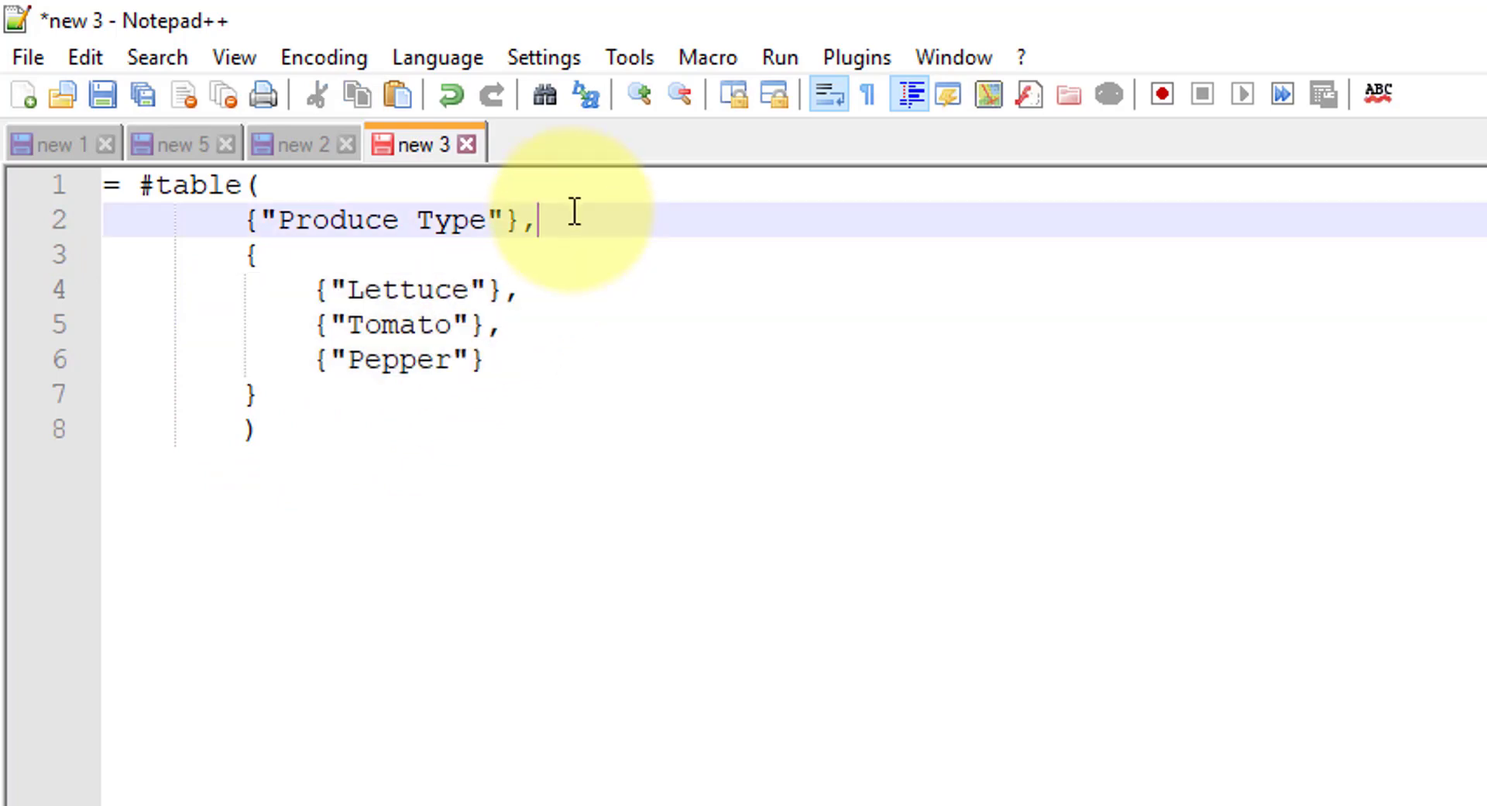
Examine the formula's two arguments, the column name list and the nested list of row values
{"action": "left_click_drag", "start_coordinate": [372, 396], "coordinate": [93, 260]}
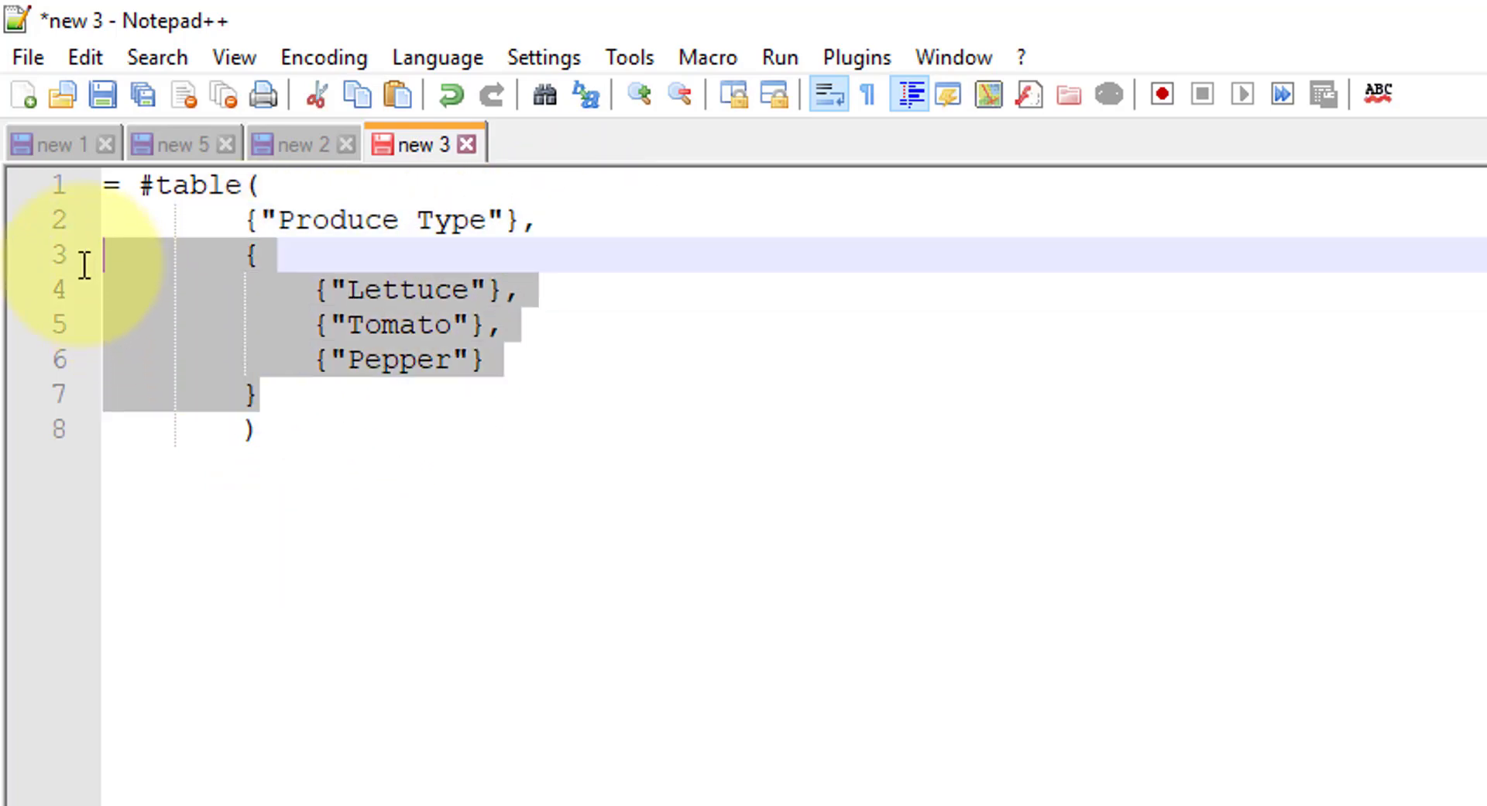
{"action": "left_click", "coordinate": [537, 217]}
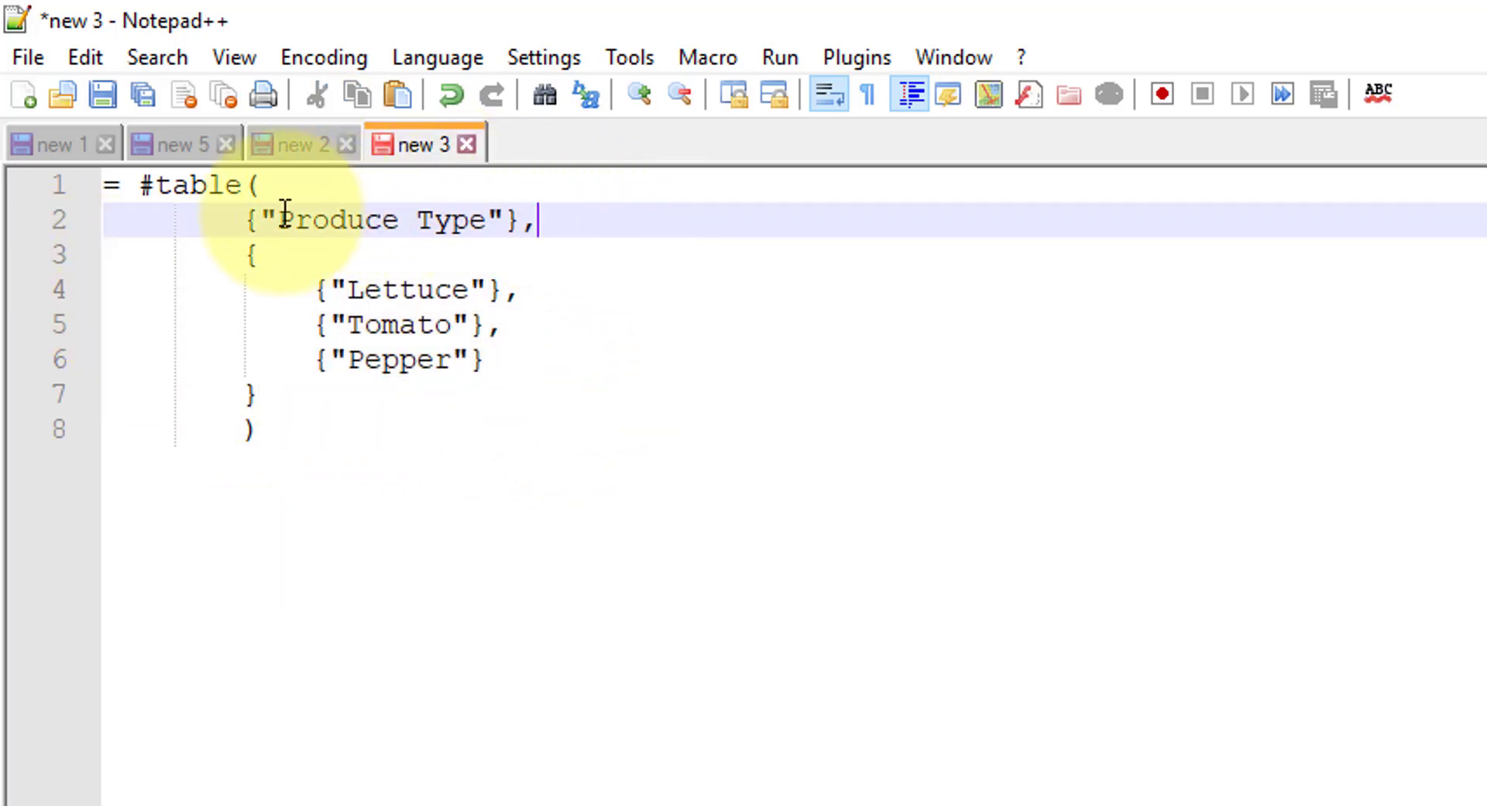
{"action": "left_click_drag", "start_coordinate": [247, 219], "coordinate": [535, 223]}
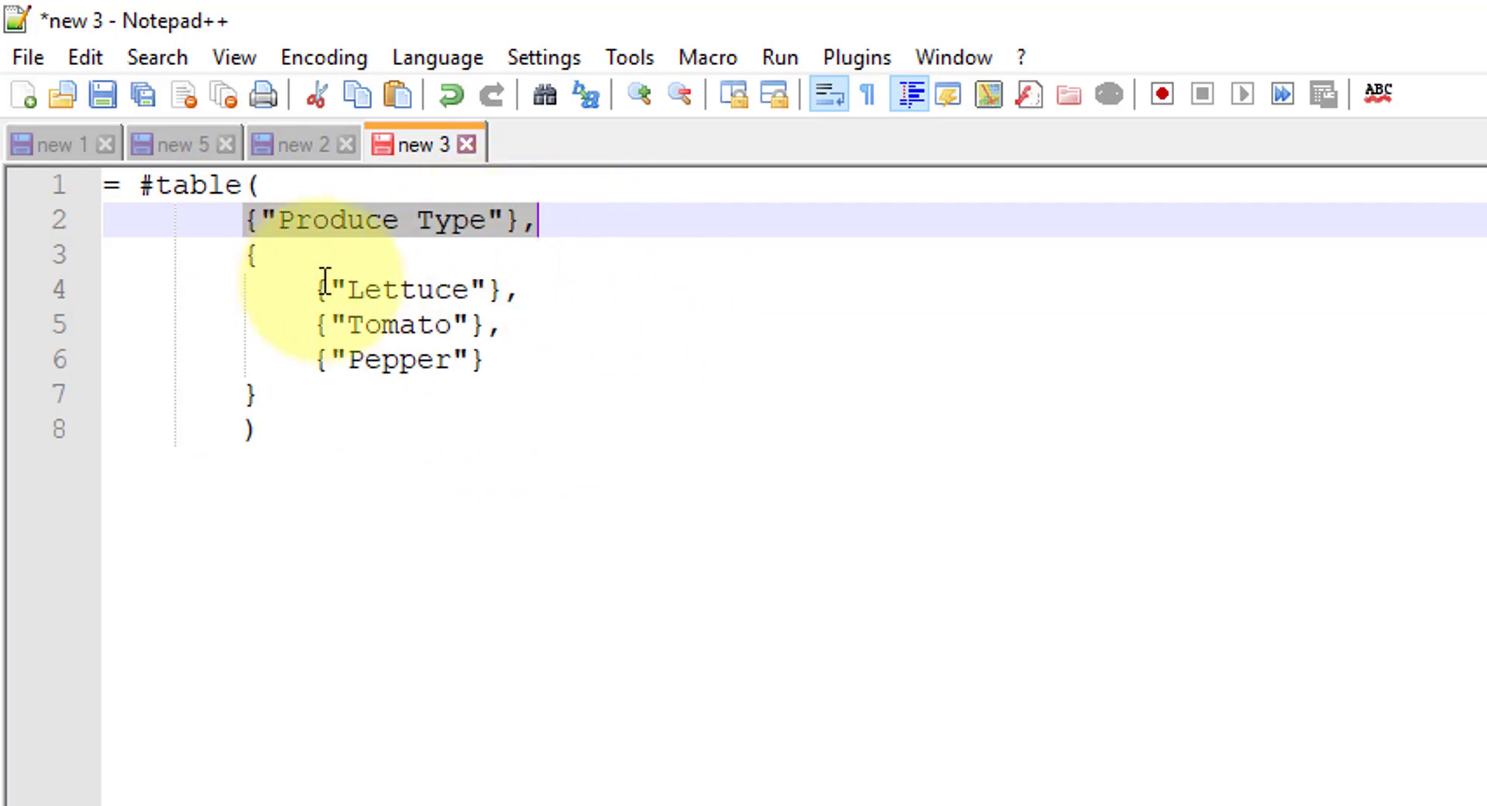
{"action": "left_click_drag", "start_coordinate": [318, 289], "coordinate": [511, 359]}
{"action": "left_click_drag", "start_coordinate": [318, 392], "coordinate": [83, 257]}
{"action": "left_click", "coordinate": [251, 256]}
{"action": "left_click_drag", "start_coordinate": [251, 256], "coordinate": [341, 397]}
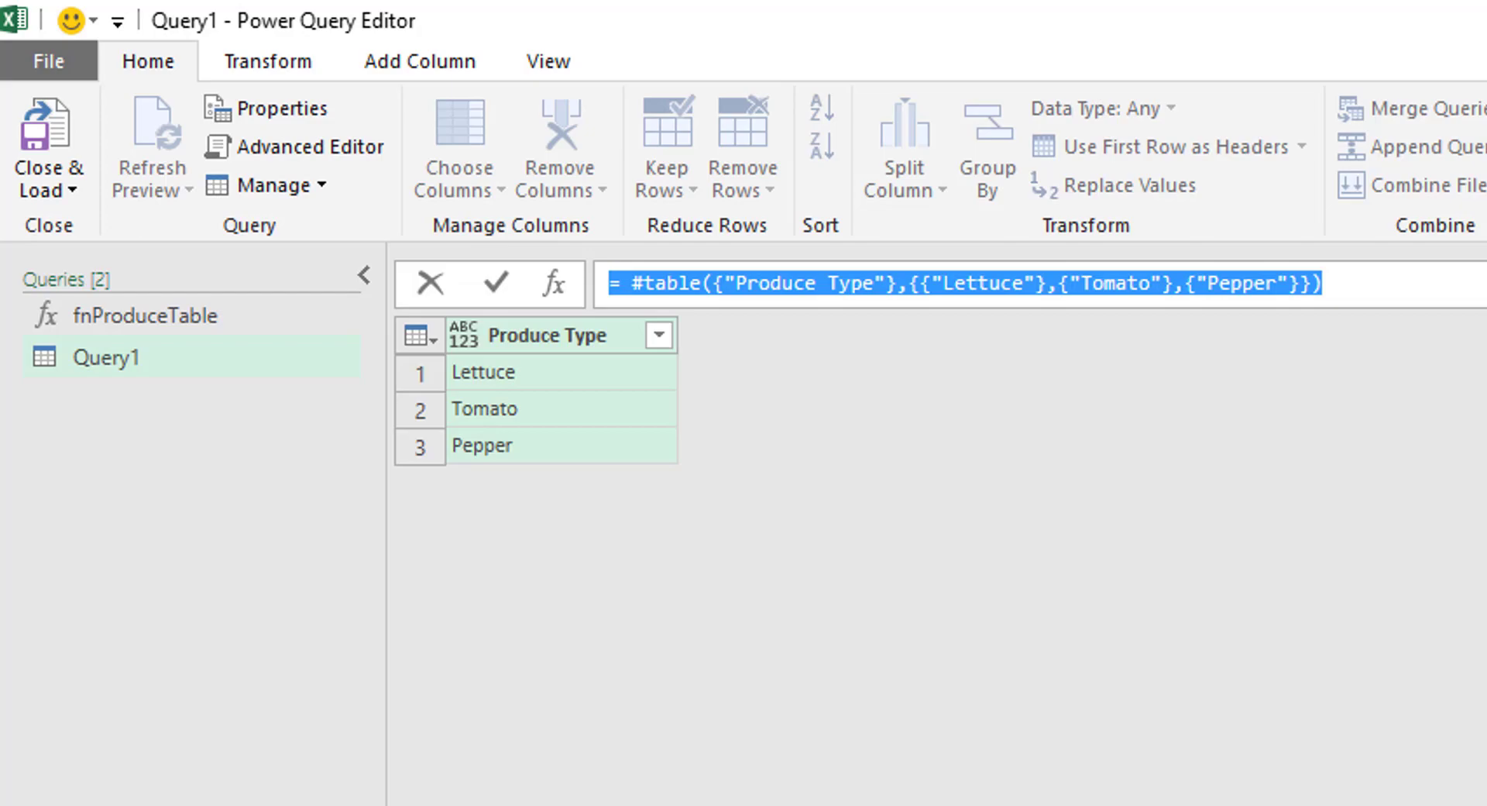
Back in Notepad++, replace the opening brace before "Produce Type" with type table [#
{"action": "key", "text": "alt+Tab"}
{"action": "left_click", "coordinate": [241, 207]}
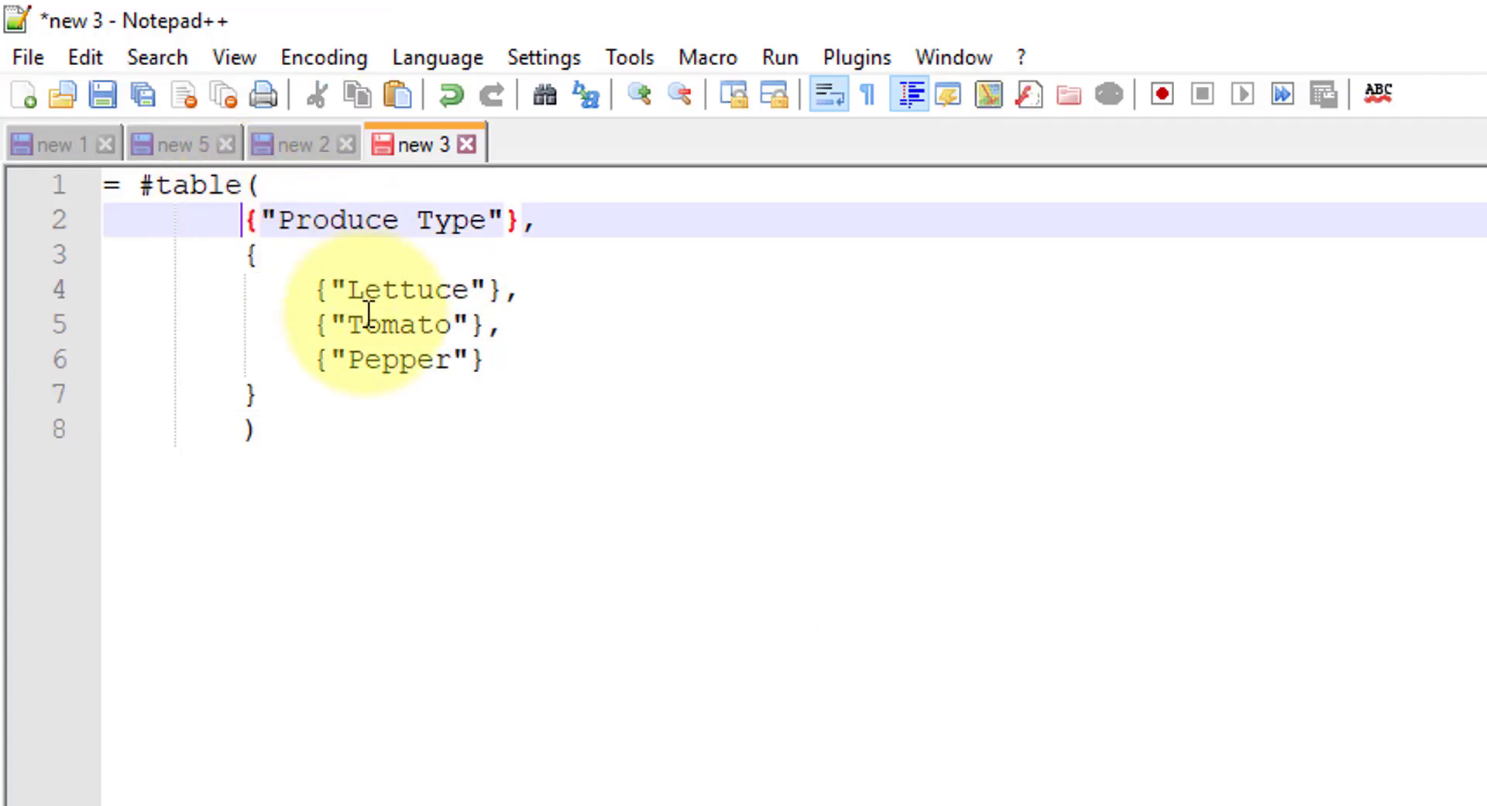
{"action": "type", "text": "table"}
{"action": "key", "text": "BackSpace"}
{"action": "key", "text": "BackSpace"}
{"action": "key", "text": "BackSpace"}
{"action": "key", "text": "BackSpace"}
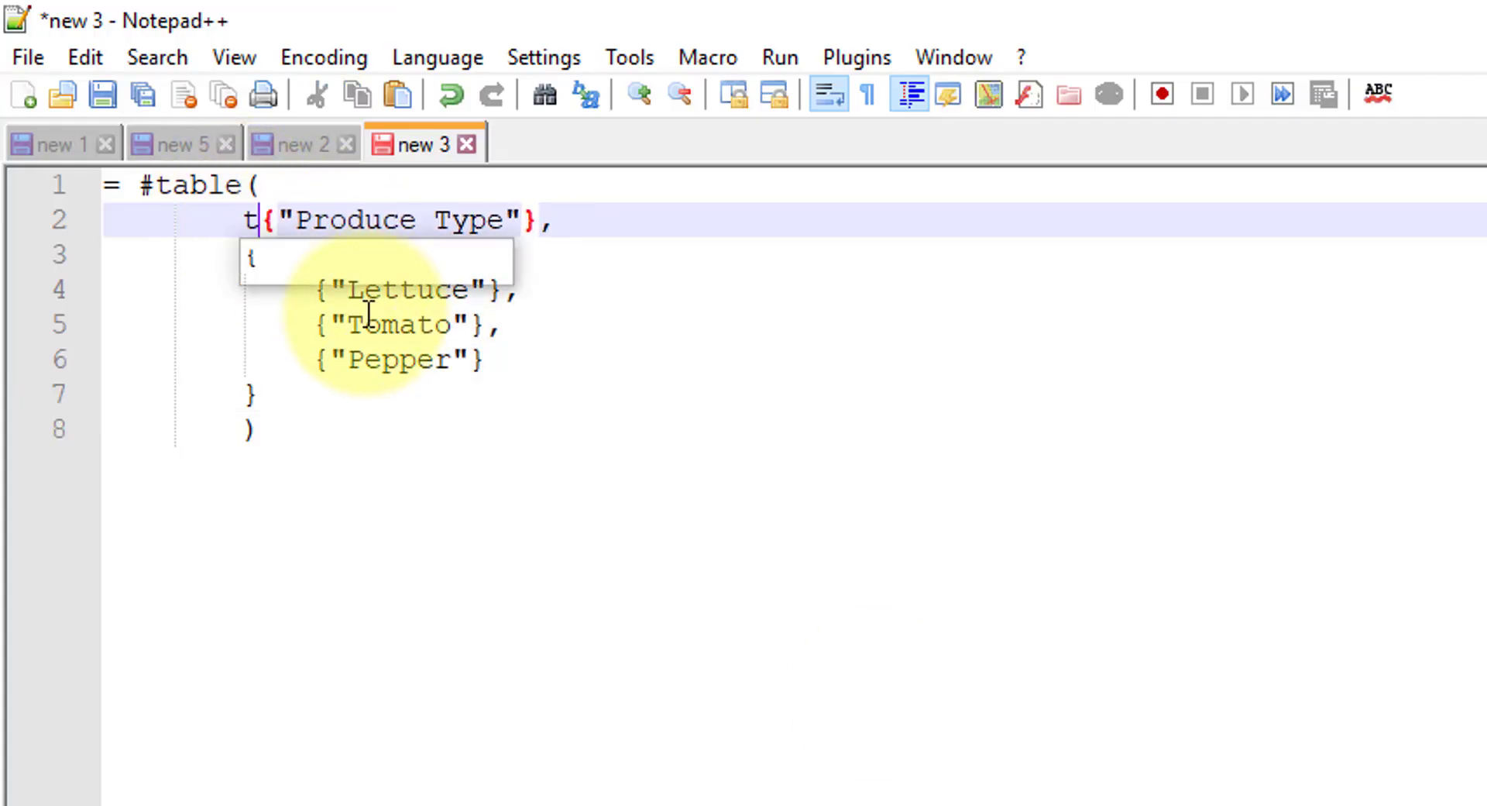
{"action": "type", "text": "ype table ["}
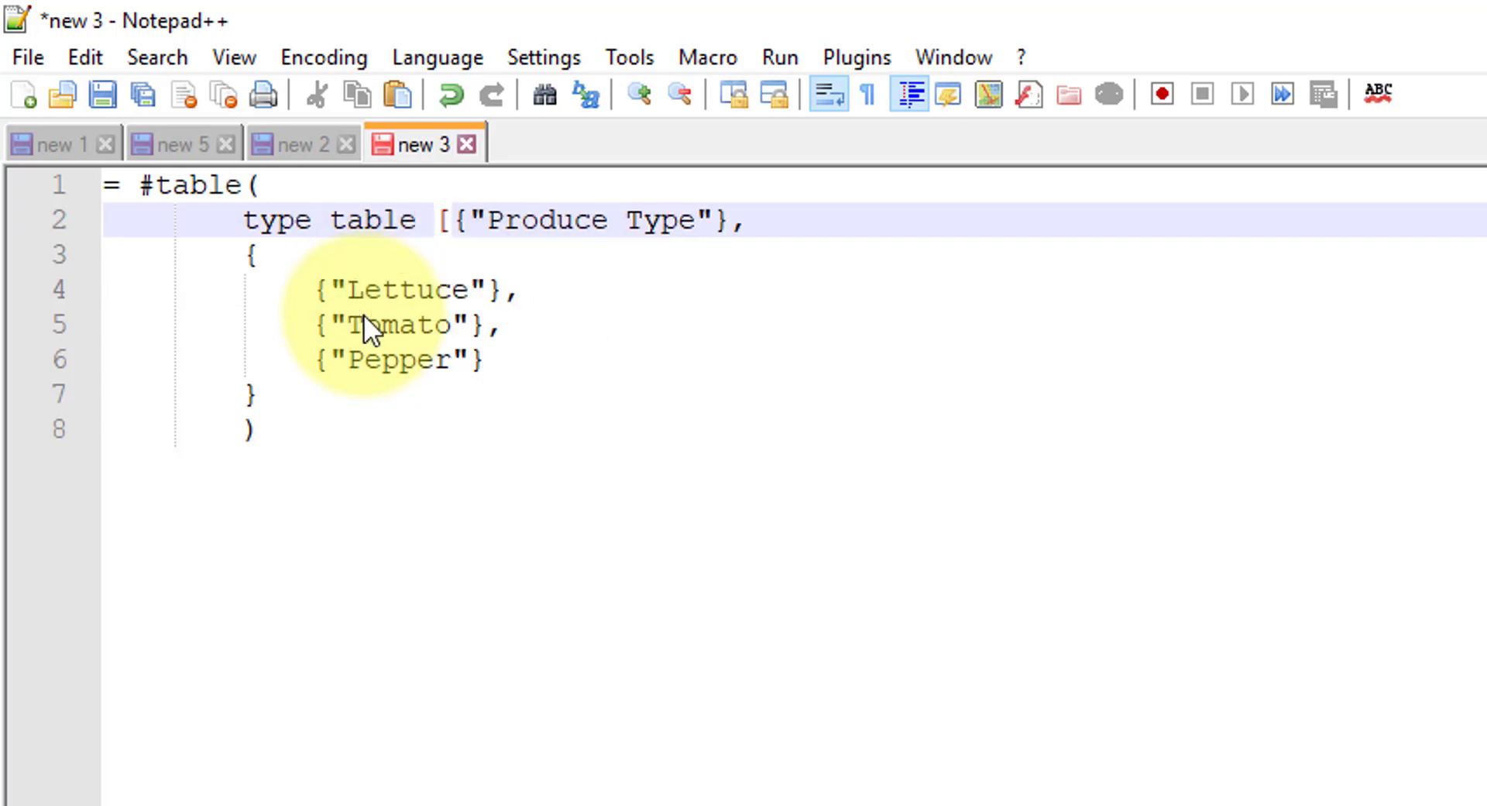
{"action": "key", "text": "Delete"}
{"action": "type", "text": "#"}
{"action": "key", "text": "Up"}
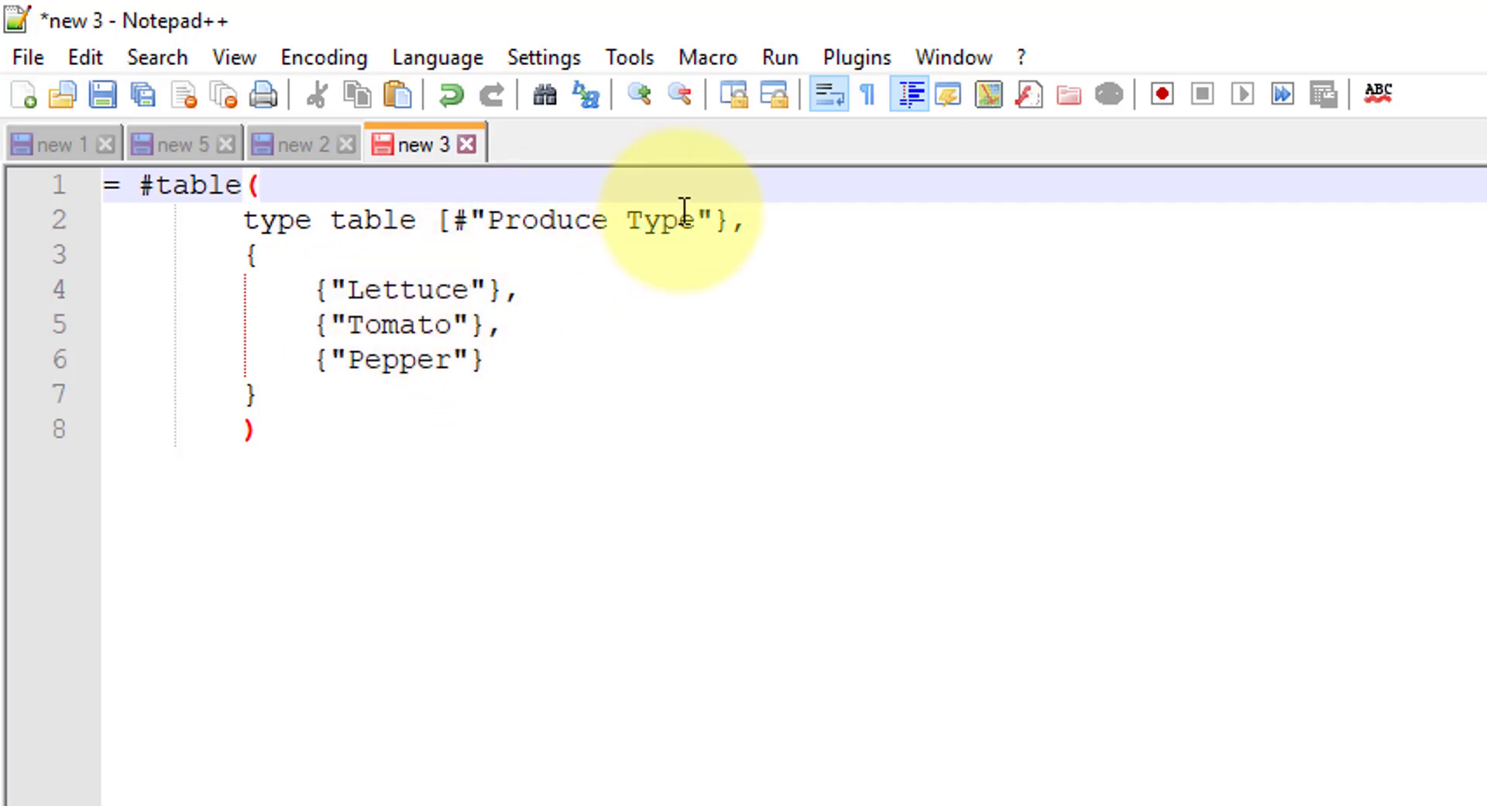
Replace the closing brace after "Produce Type" with = text] to complete the typed column definition
{"action": "left_click", "coordinate": [710, 220]}
{"action": "key", "text": "Delete"}
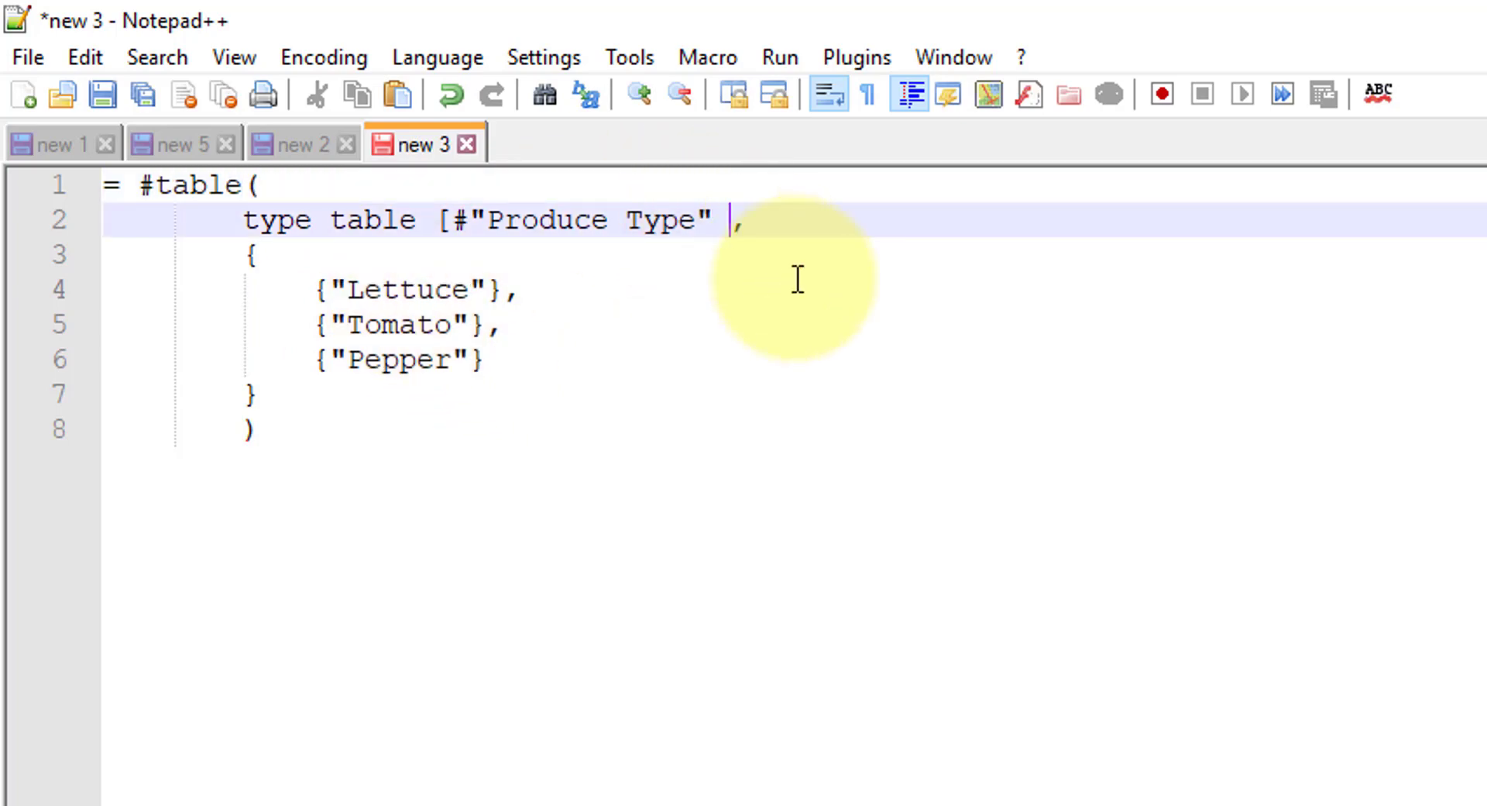
{"action": "type", "text": "= text]"}
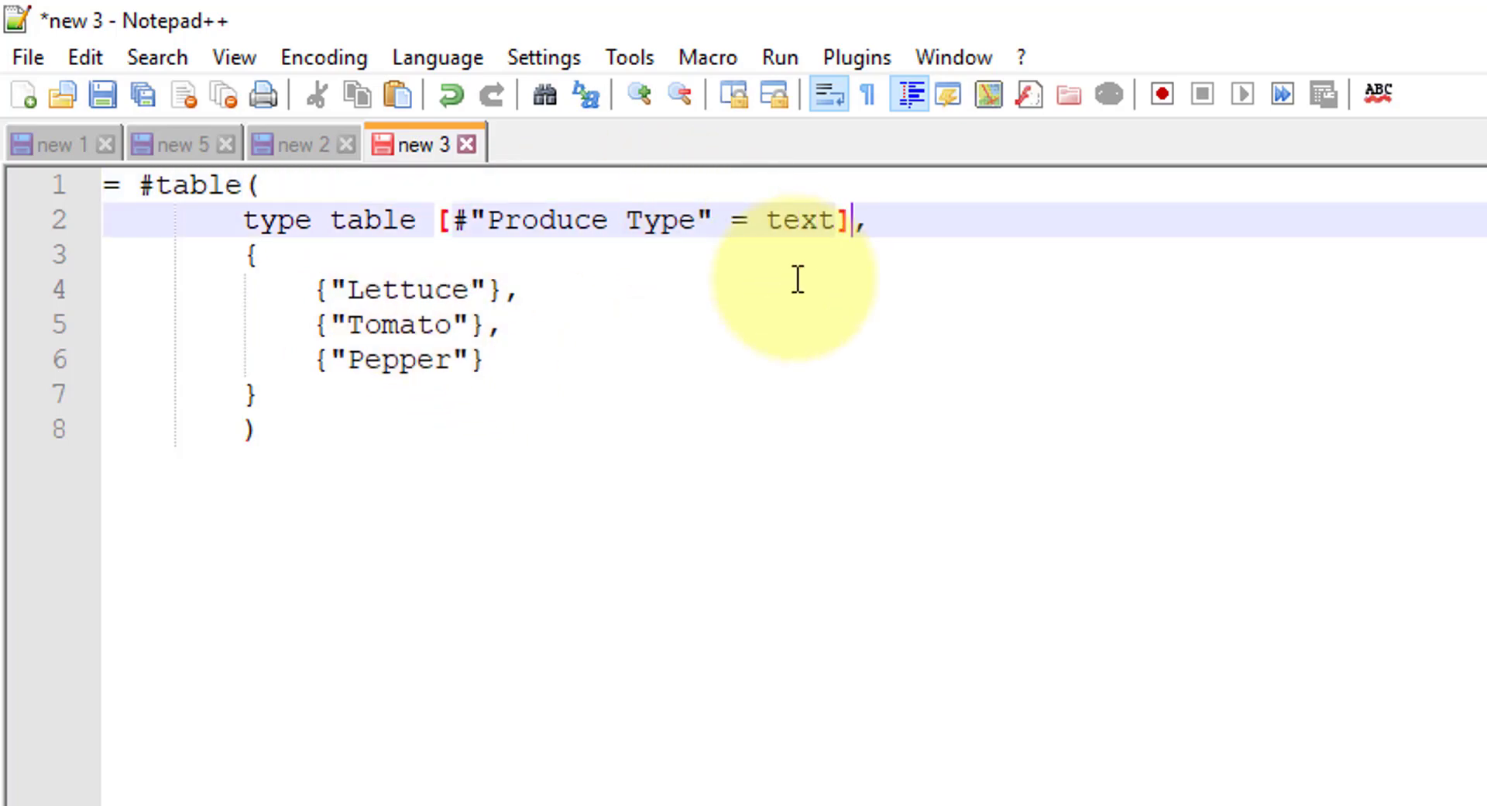
Copy the whole typed #table formula and use it in the Power Query Editor to replace Query1's formula
{"action": "left_click_drag", "start_coordinate": [444, 431], "coordinate": [19, 89]}
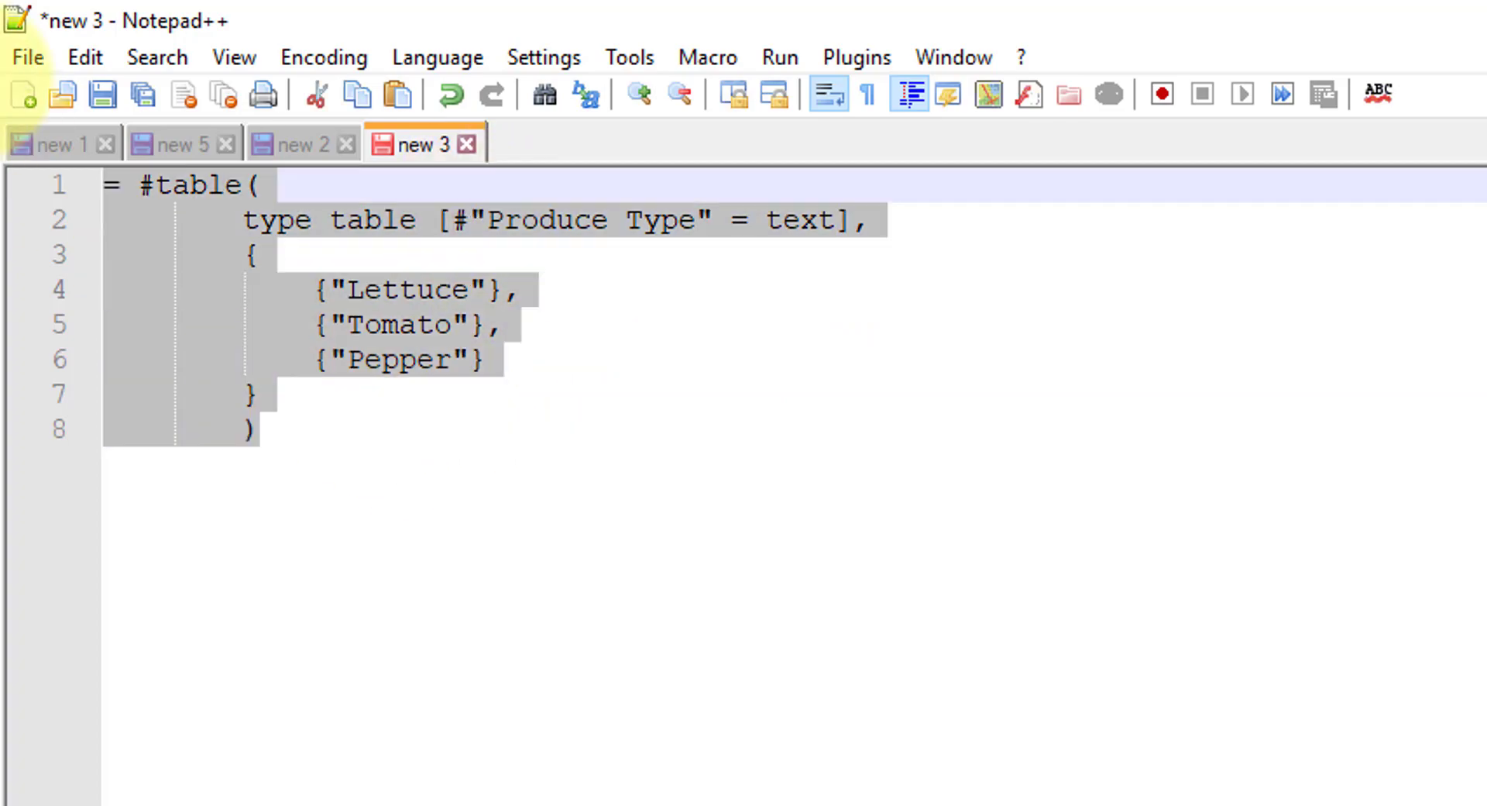
{"action": "key", "text": "alt+Tab"}
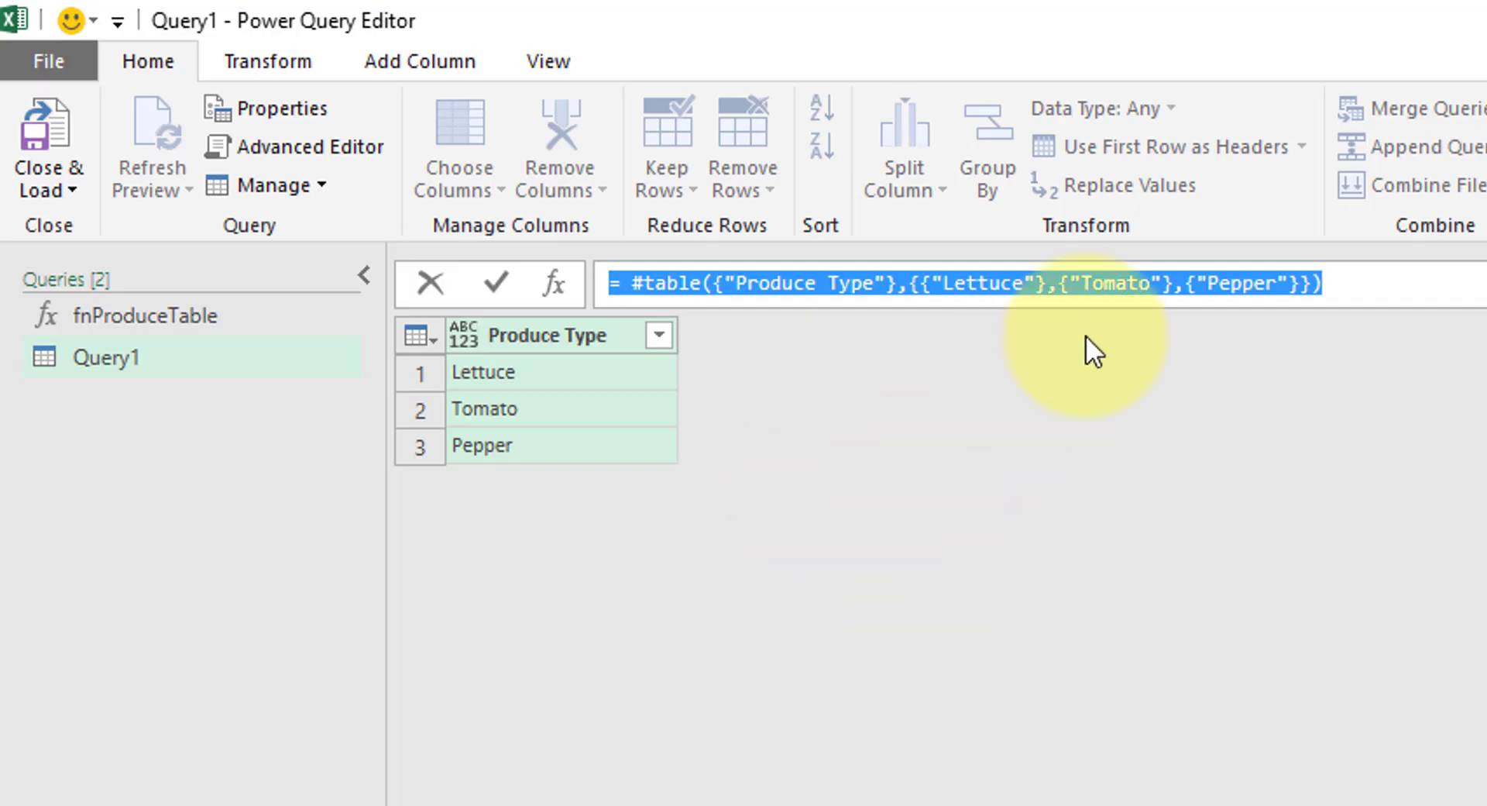
{"action": "key", "text": "ctrl+v"}
{"action": "key", "text": "Return"}
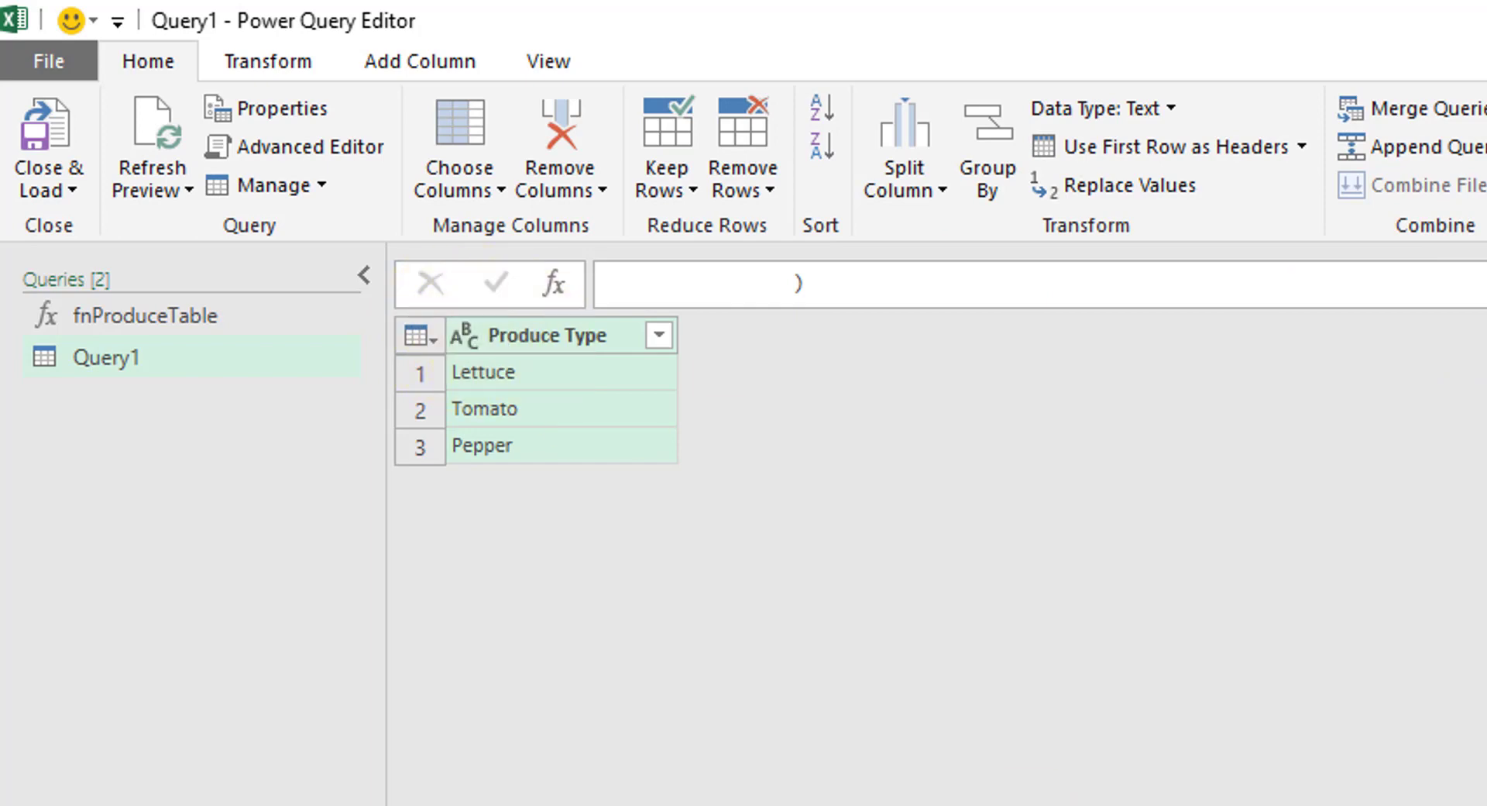
Return to Notepad++ and examine the type table line, including the #"Produce Type" notation and its text type
{"action": "key", "text": "alt+Tab"}
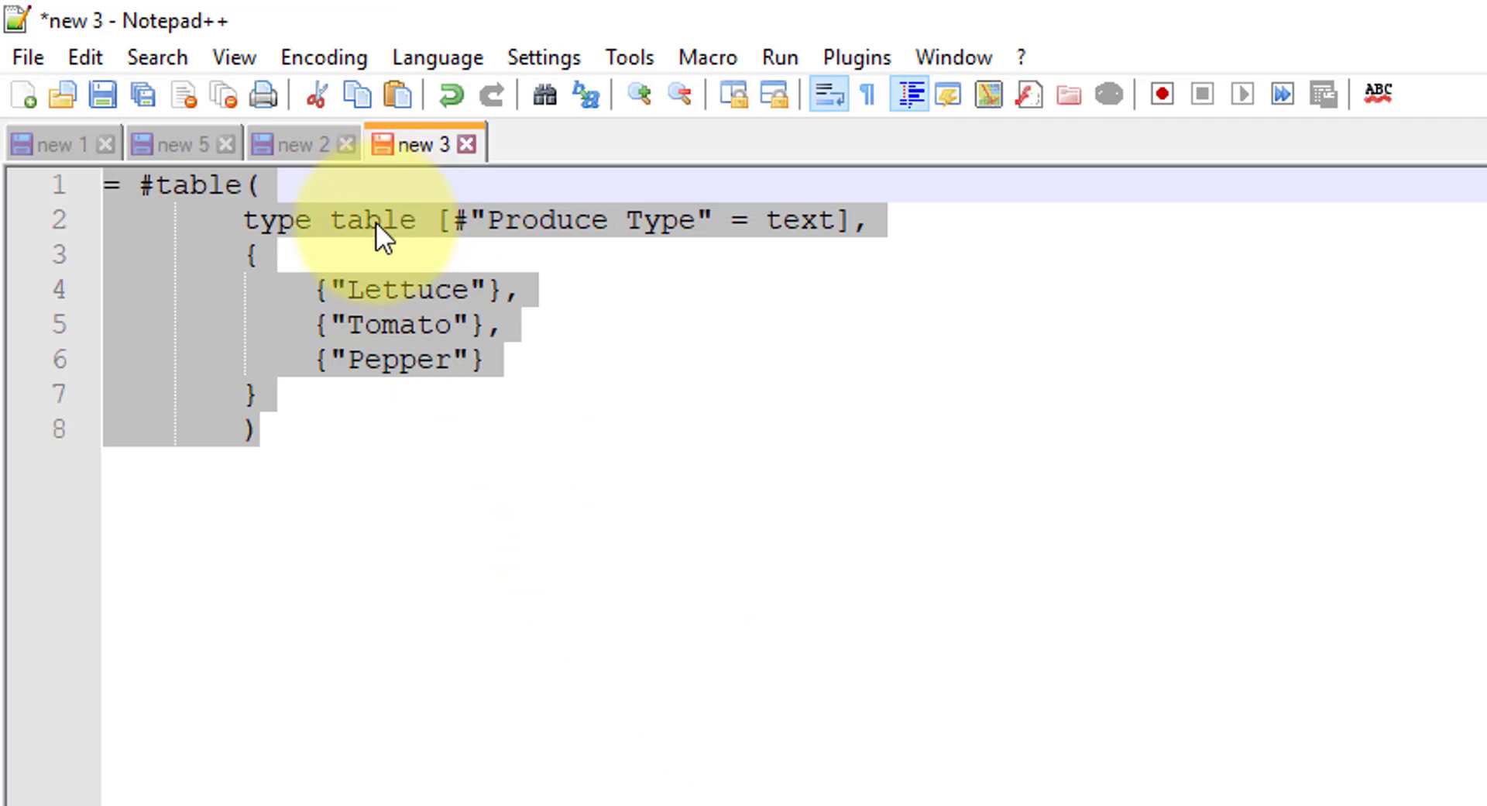
{"action": "left_click_drag", "start_coordinate": [245, 220], "coordinate": [709, 216]}
{"action": "left_click", "coordinate": [543, 220]}
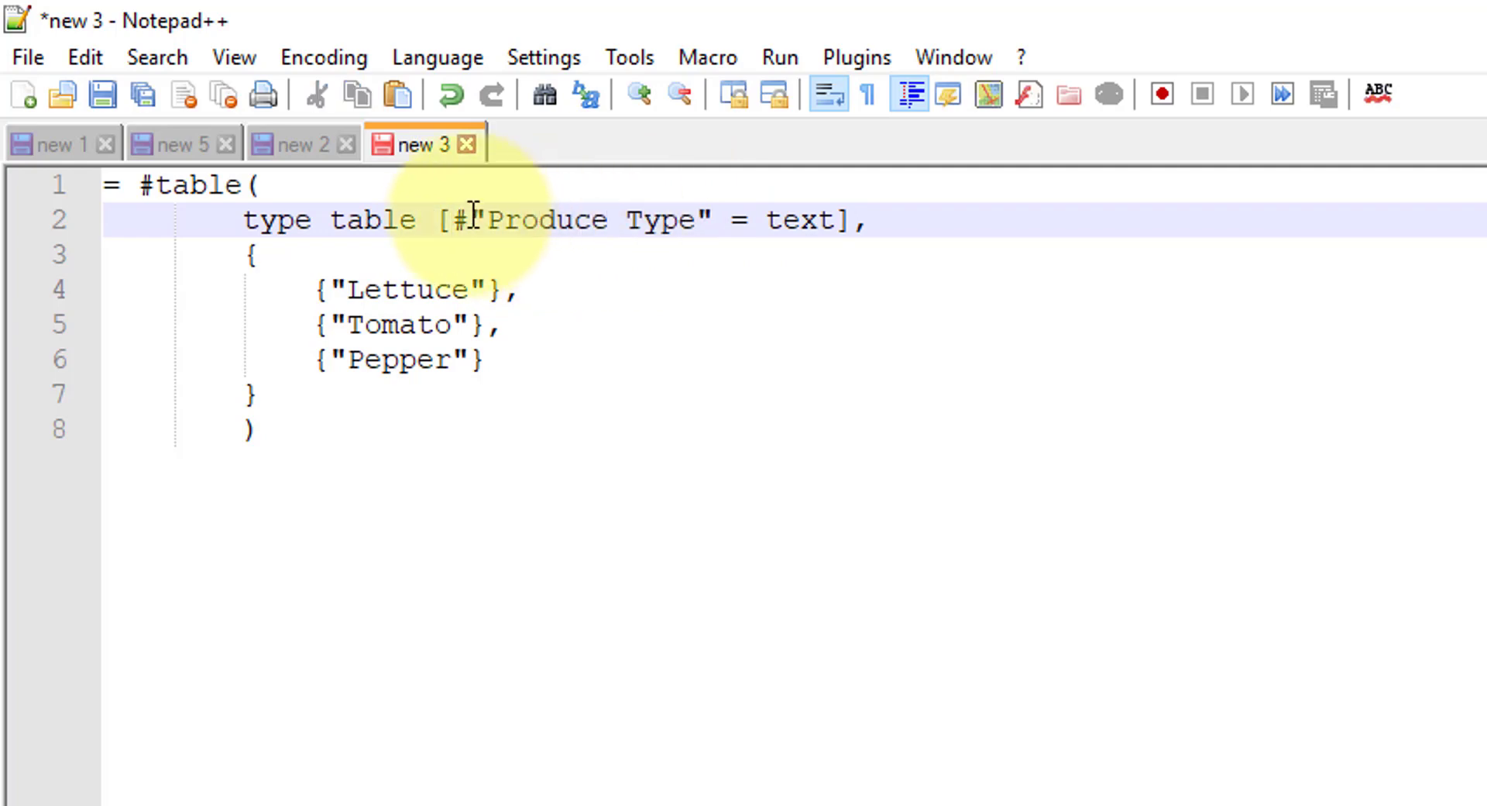
{"action": "left_click_drag", "start_coordinate": [454, 220], "coordinate": [488, 220]}
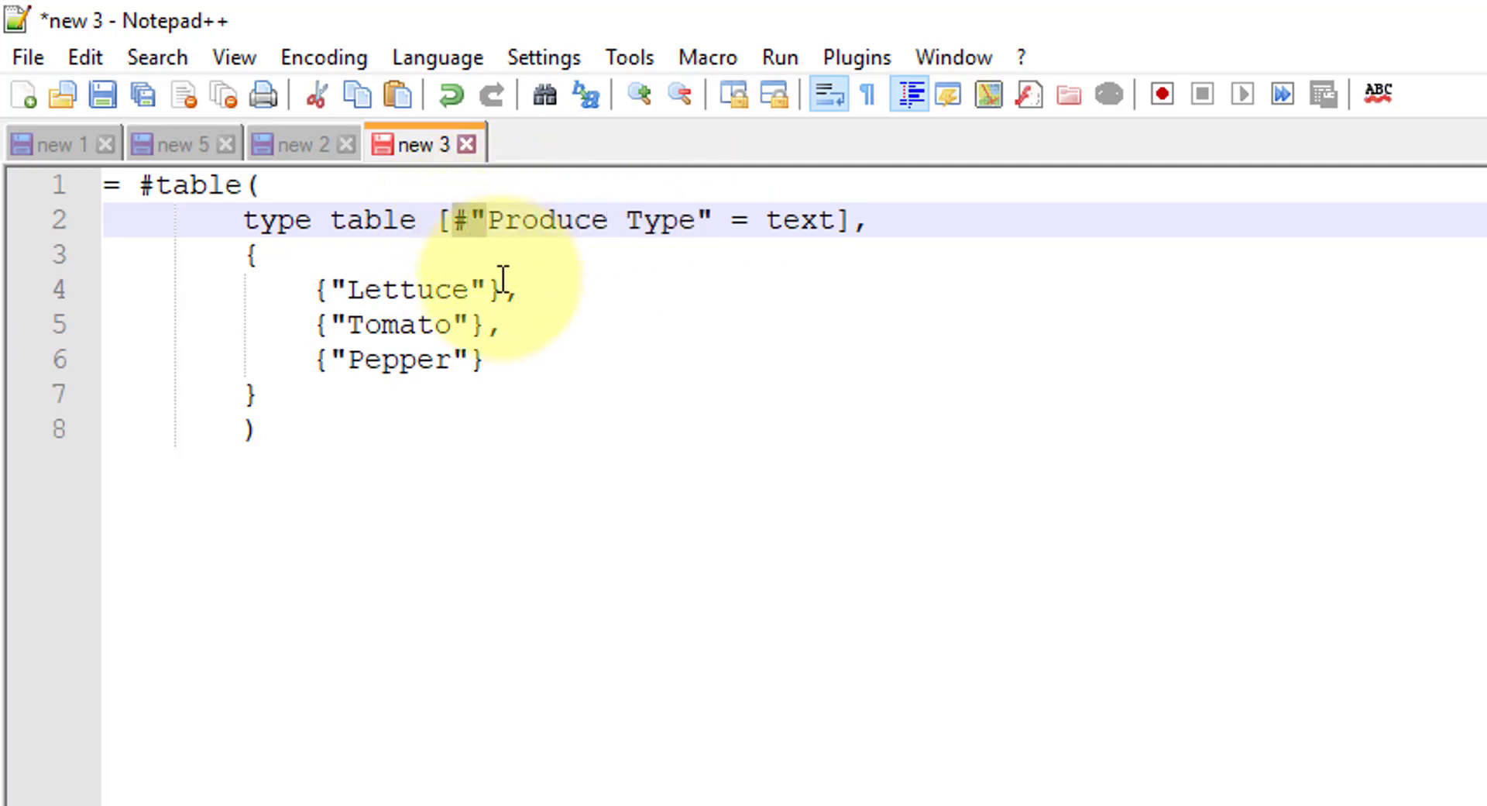
{"action": "left_click", "coordinate": [720, 199]}
{"action": "left_click", "coordinate": [767, 223]}
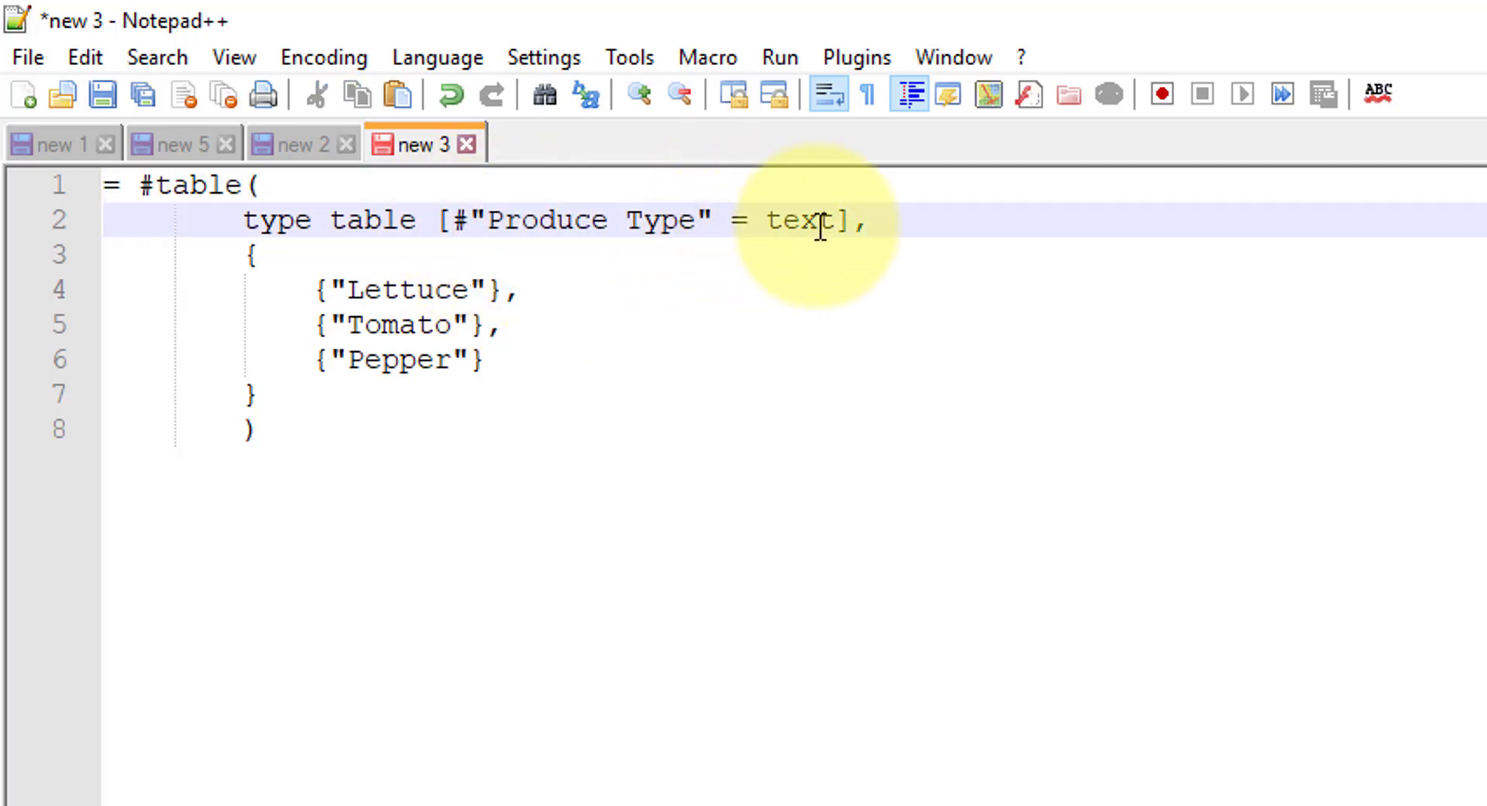
{"action": "left_click", "coordinate": [872, 221]}
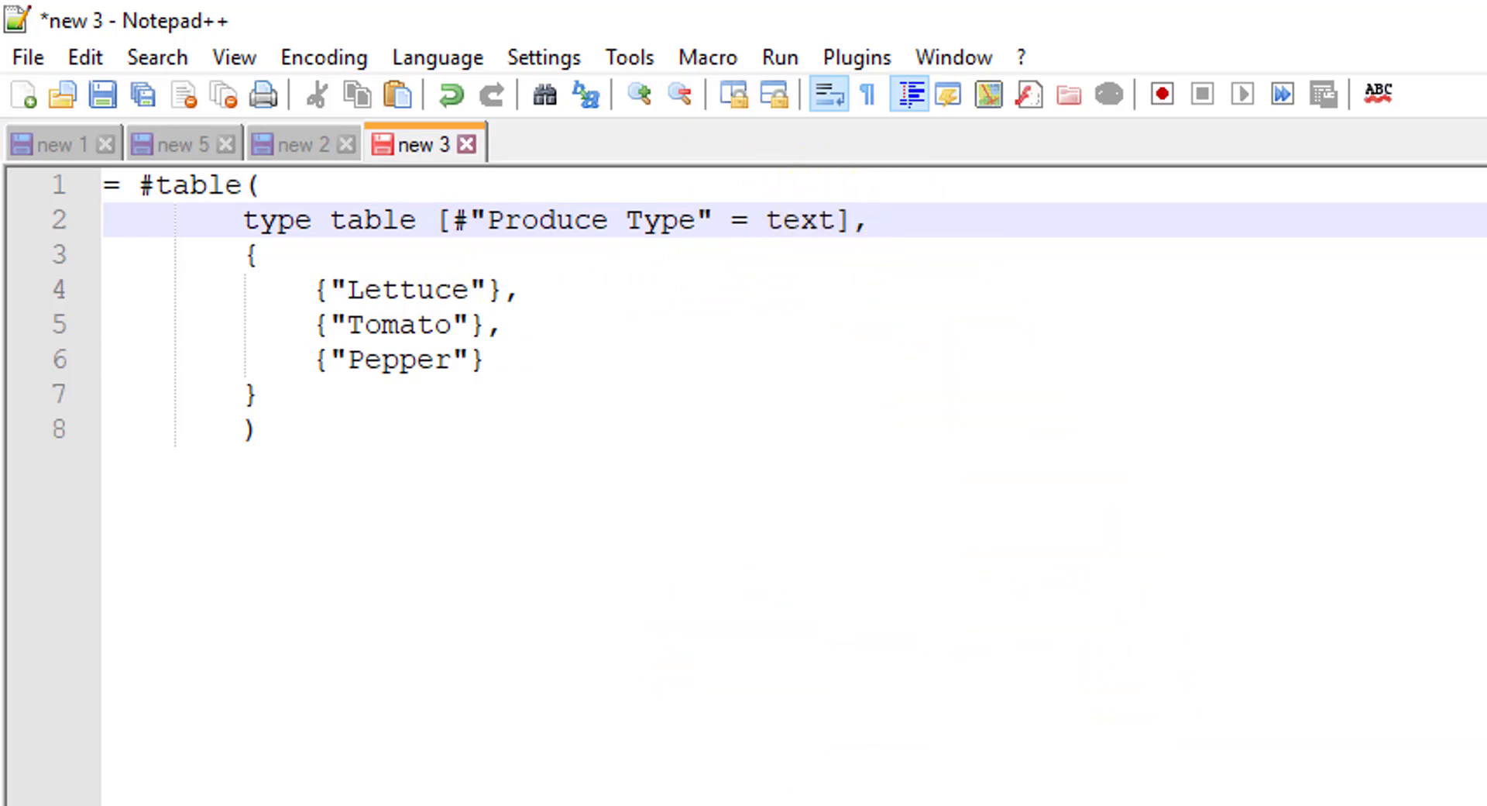
In the Power Query Editor, invoke fnProduceTable for each Query1 row as column Produce Table, with Produce Type as produceName
{"action": "key", "text": "alt+Tab"}
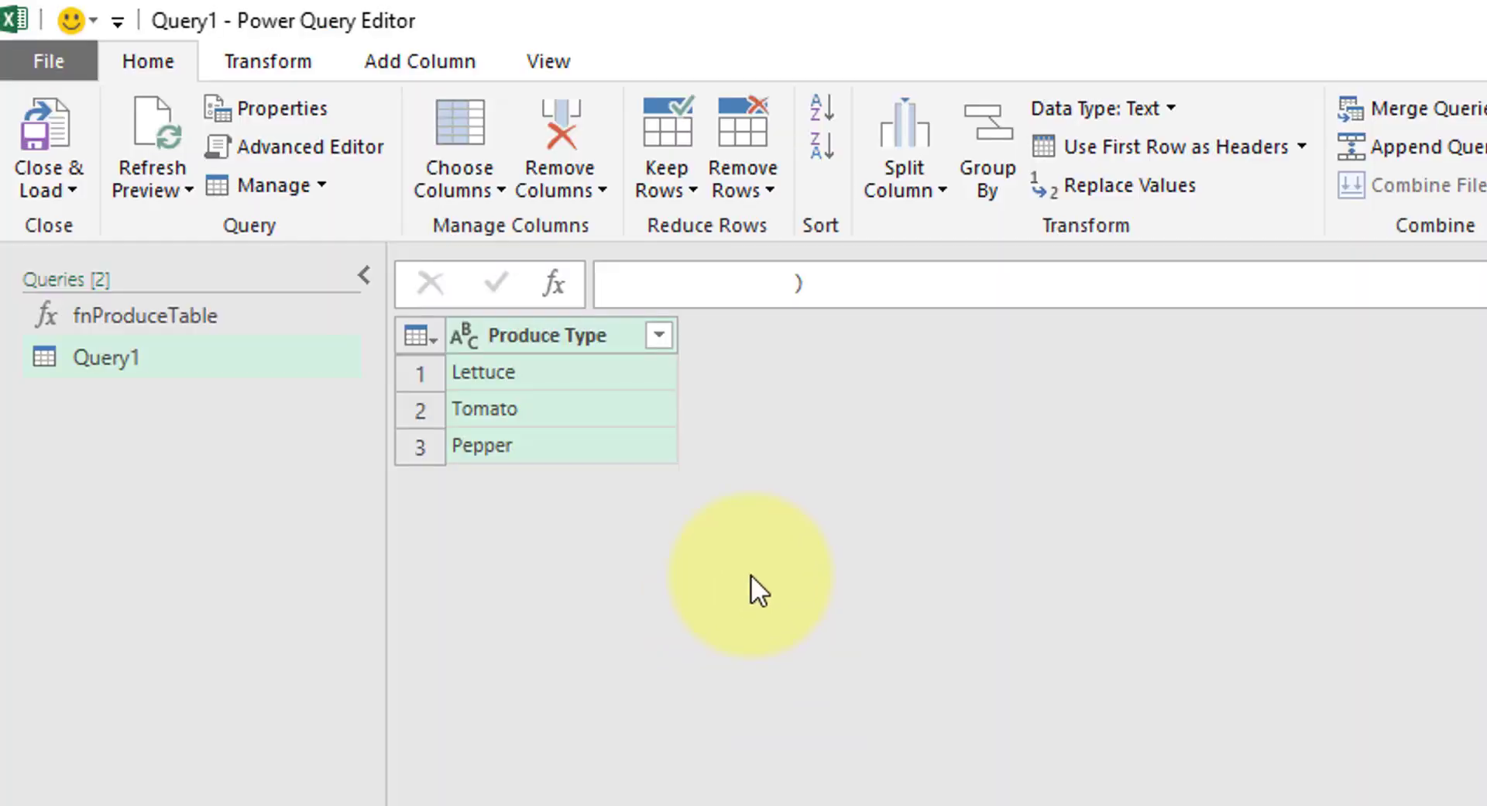
{"action": "left_click", "coordinate": [394, 60]}
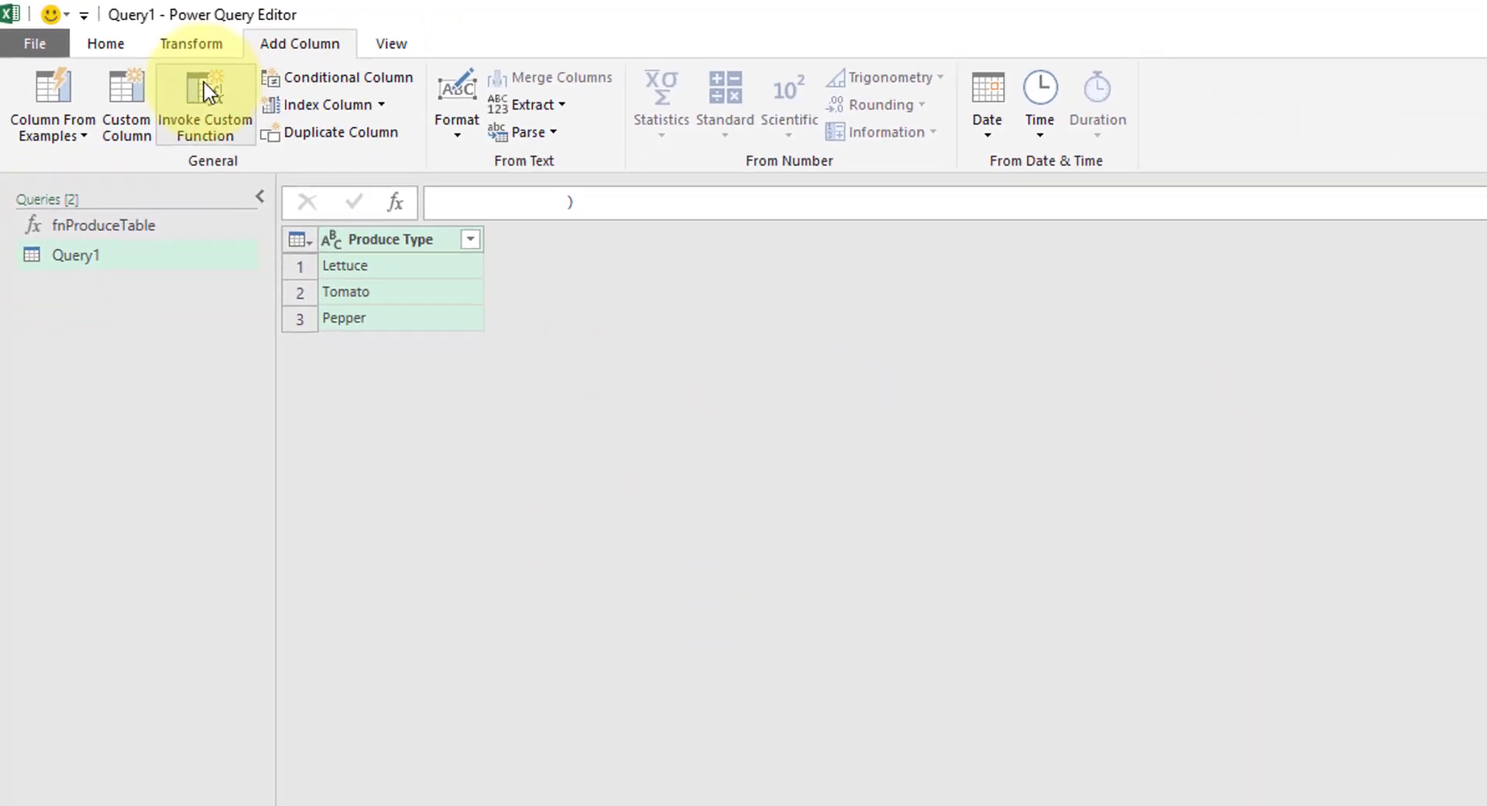
{"action": "left_click", "coordinate": [205, 96]}
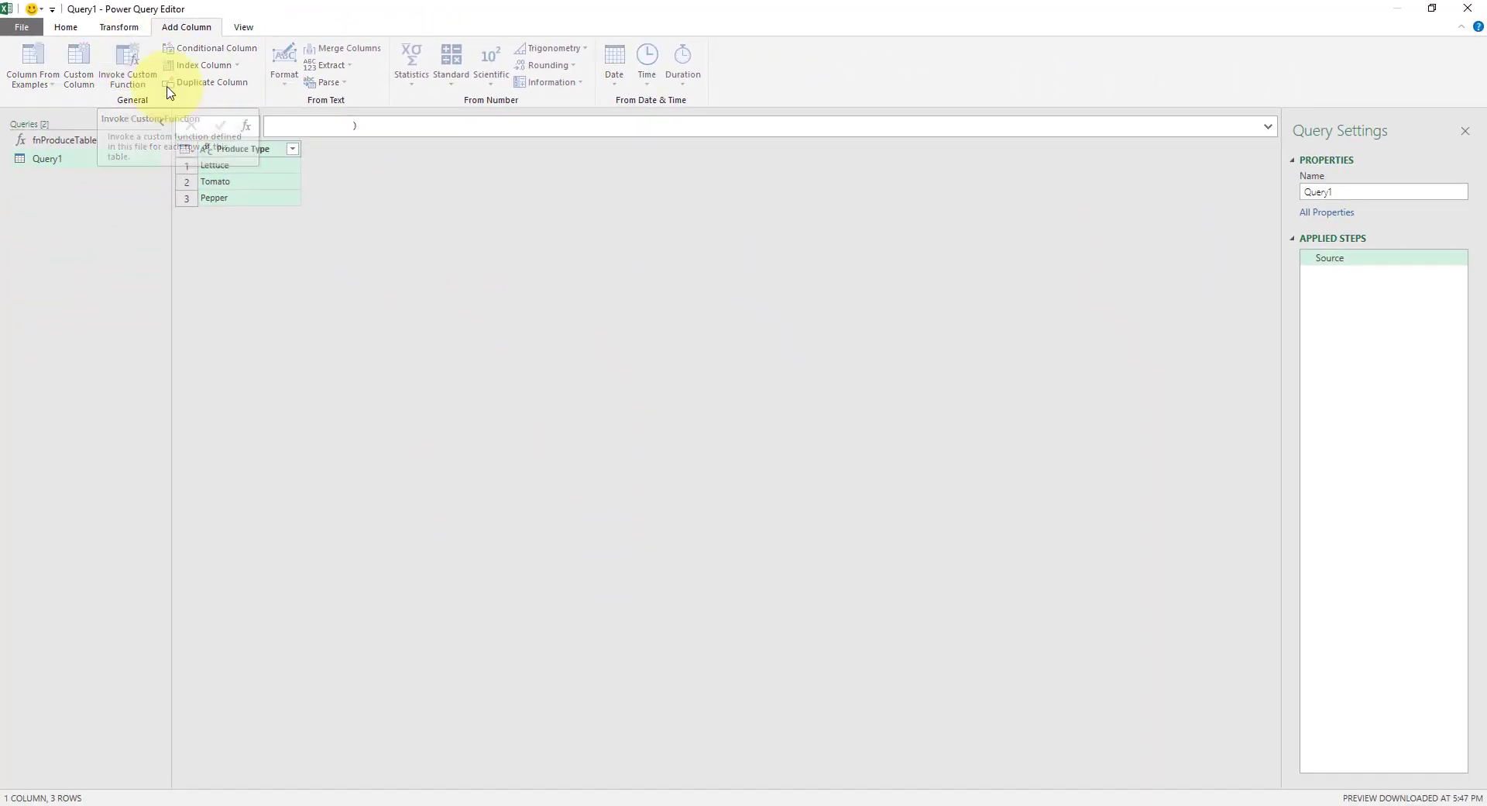
{"action": "left_click_drag", "start_coordinate": [614, 391], "coordinate": [475, 375]}
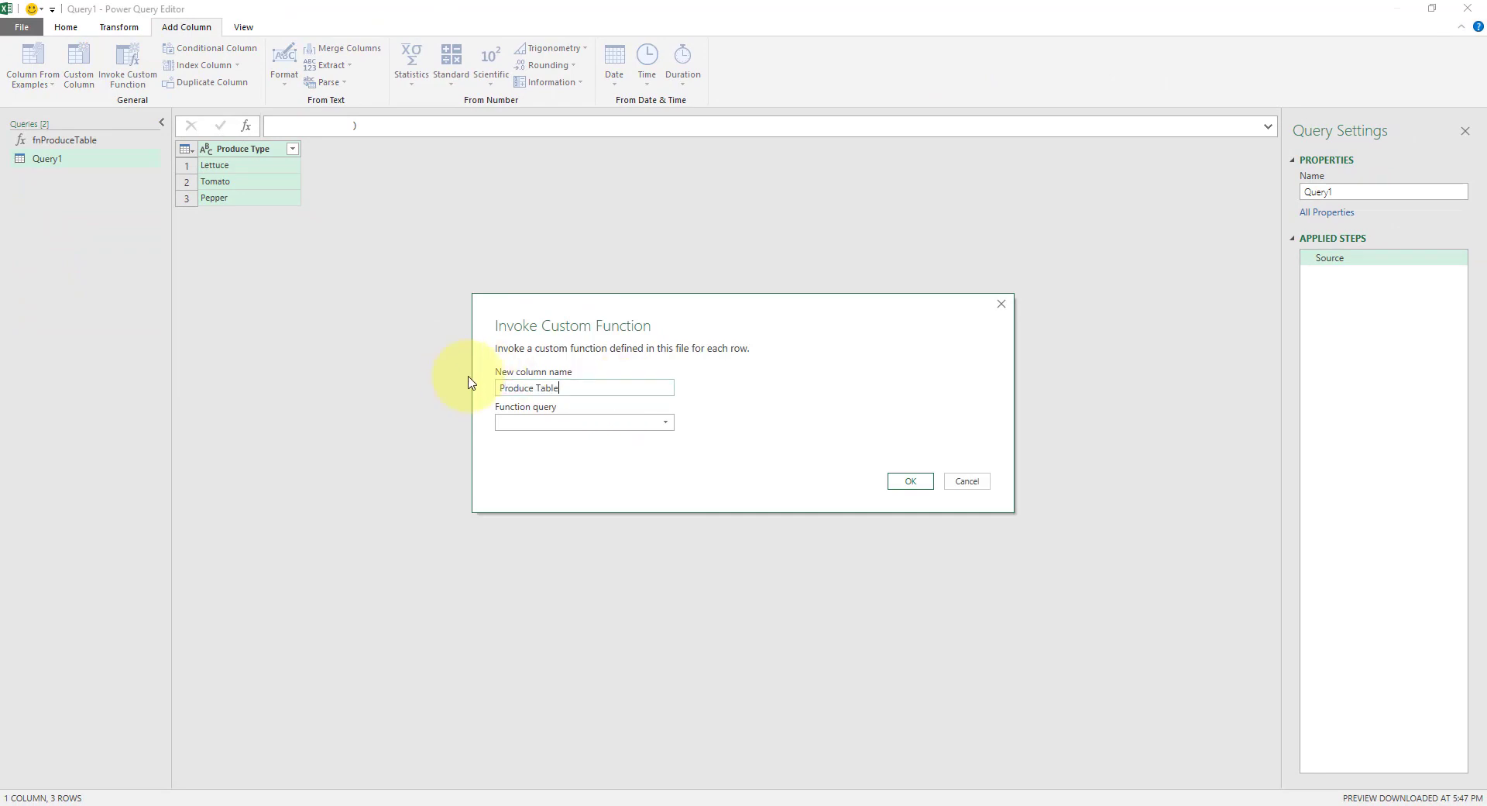
{"action": "left_click", "coordinate": [565, 423]}
{"action": "left_click", "coordinate": [558, 441]}
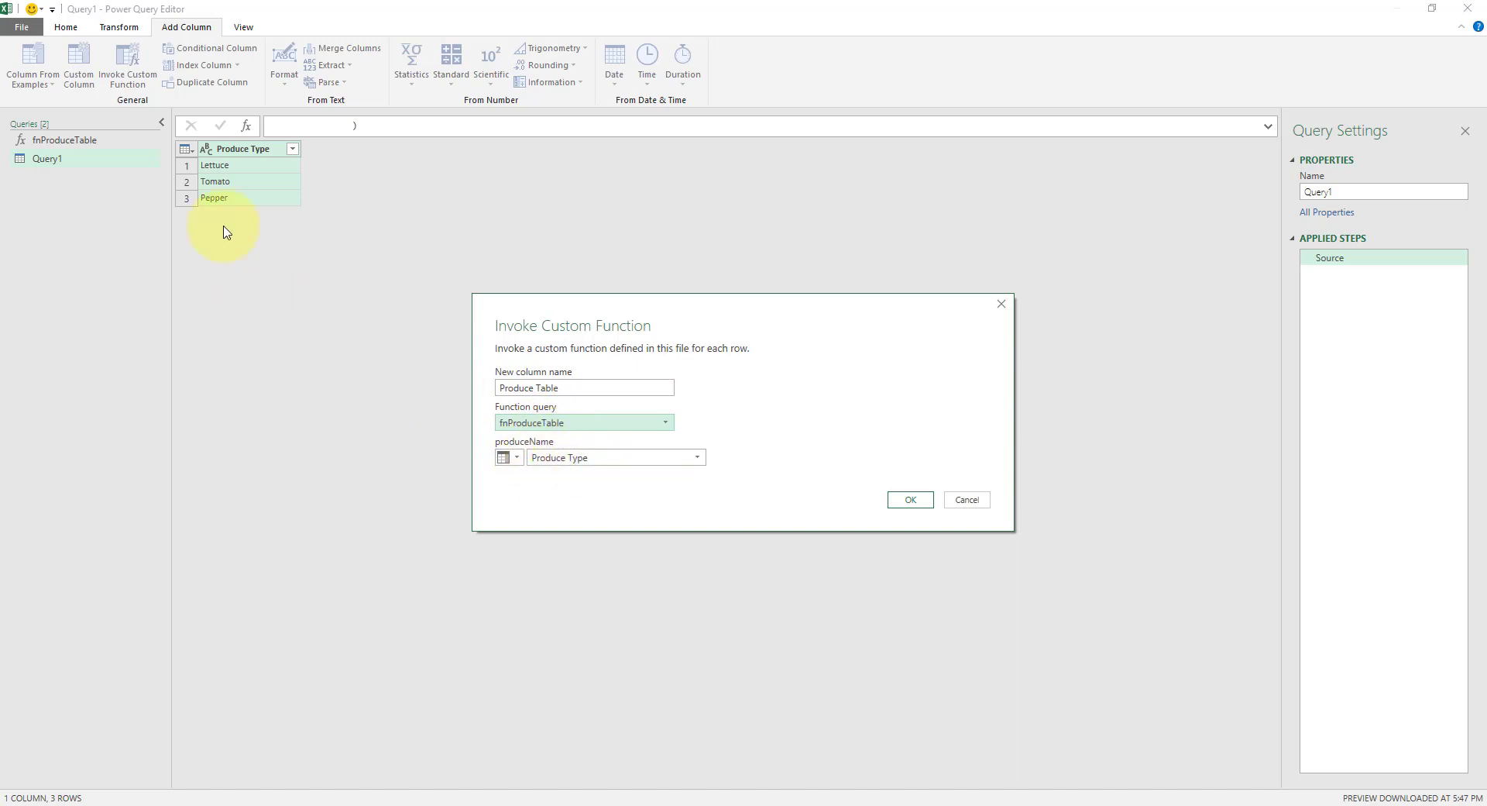
{"action": "left_click", "coordinate": [912, 500]}
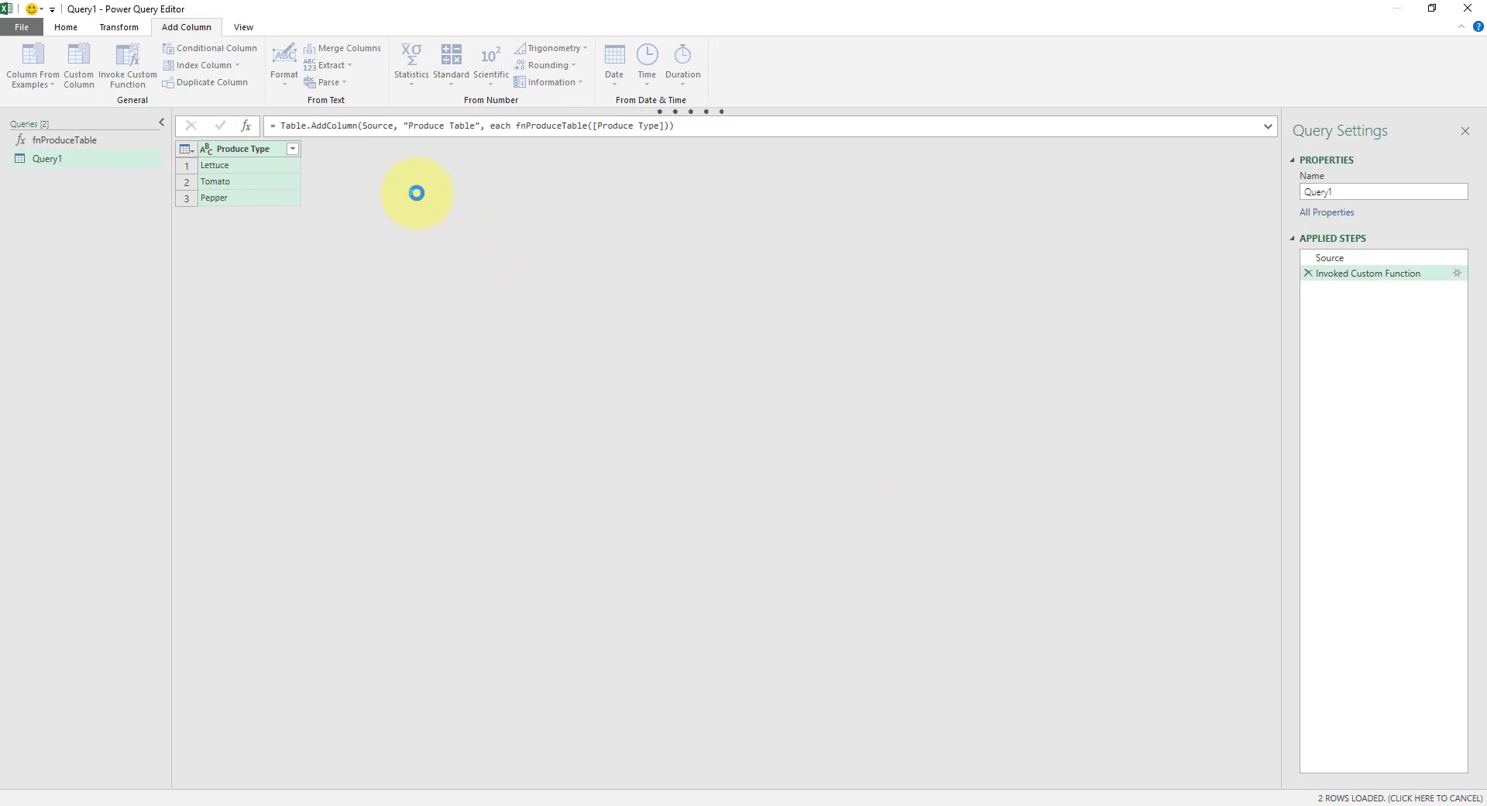
Preview the nested tables in the Produce Table column, including those for Tomato and Pepper
{"action": "left_click", "coordinate": [379, 171]}
{"action": "left_click", "coordinate": [385, 185]}
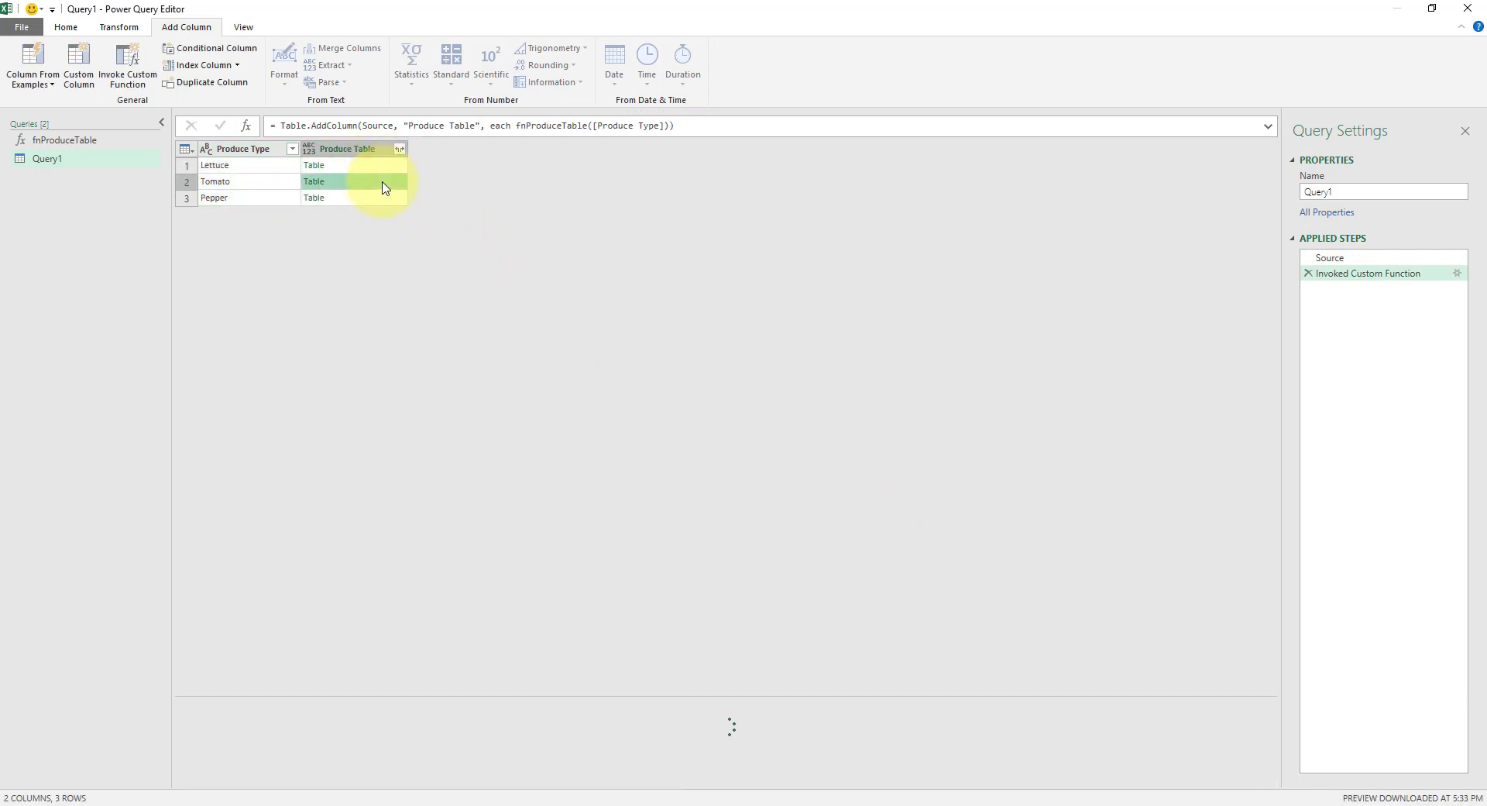
{"action": "left_click", "coordinate": [385, 197]}
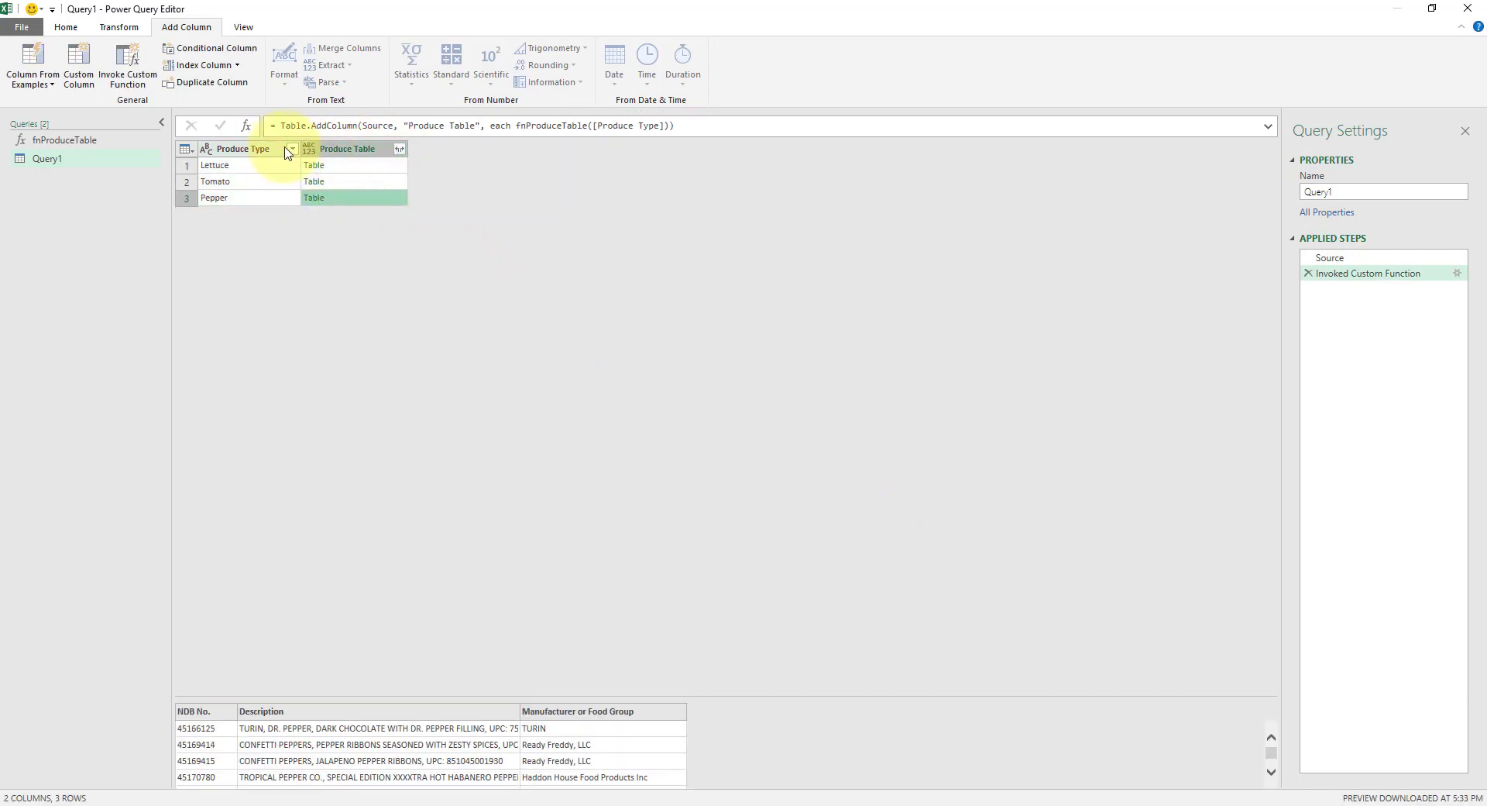
Expand the Produce Table column into NDB No., Description and Manufacturer or Food Group, without the original column name as prefix
{"action": "left_click", "coordinate": [346, 149]}
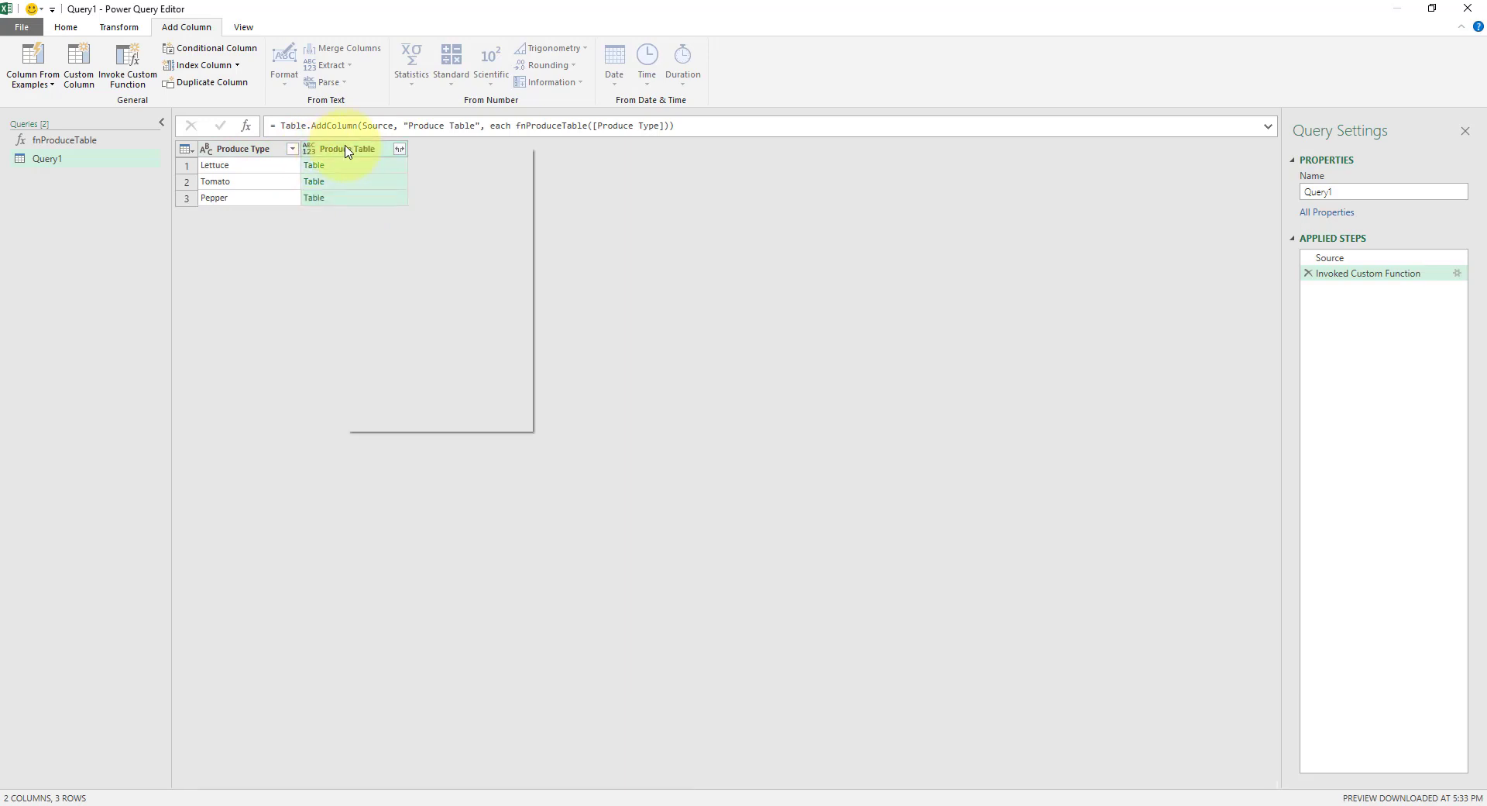
{"action": "right_click", "coordinate": [346, 149]}
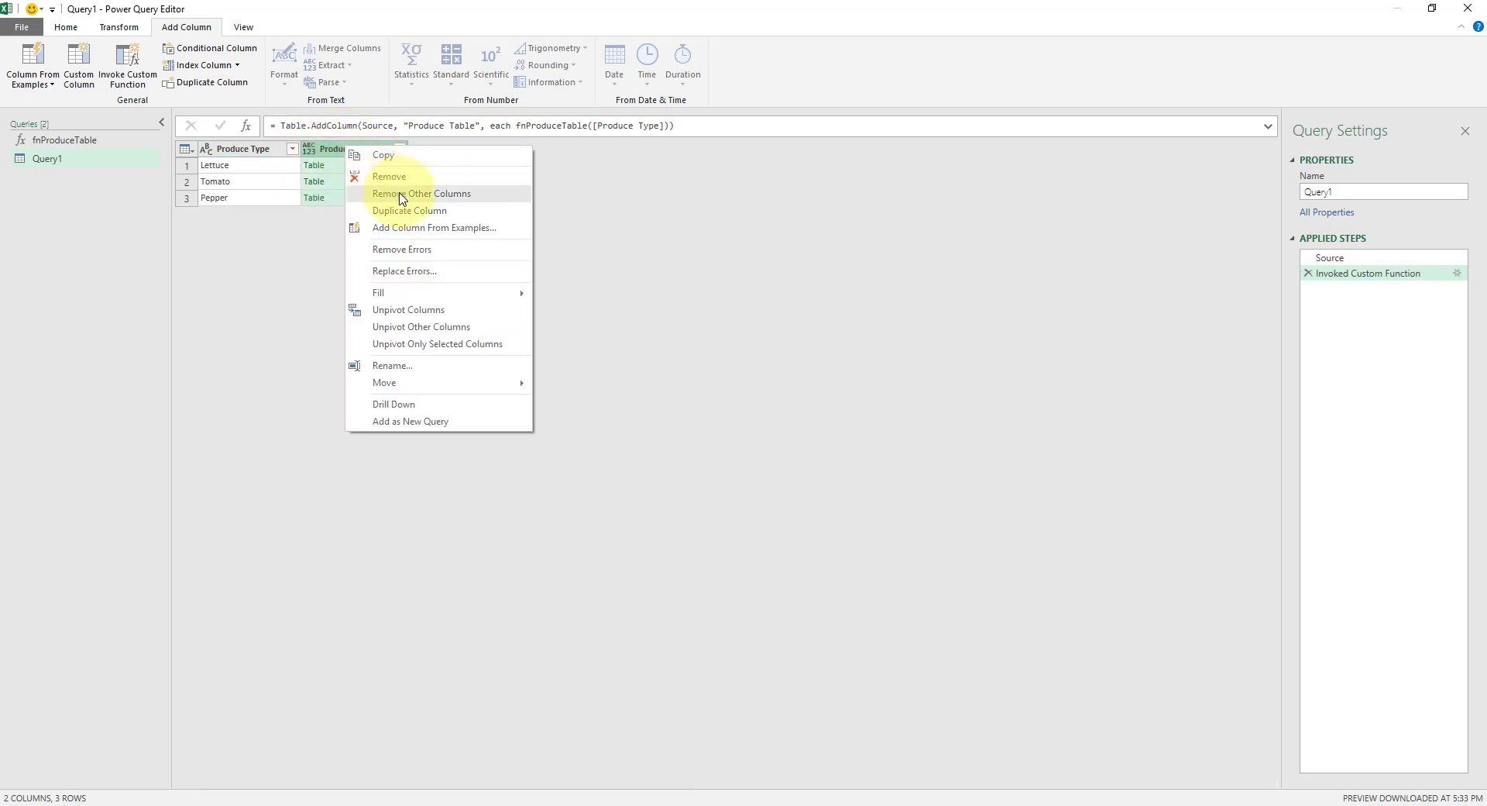
{"action": "left_click", "coordinate": [658, 211]}
{"action": "left_click", "coordinate": [400, 149]}
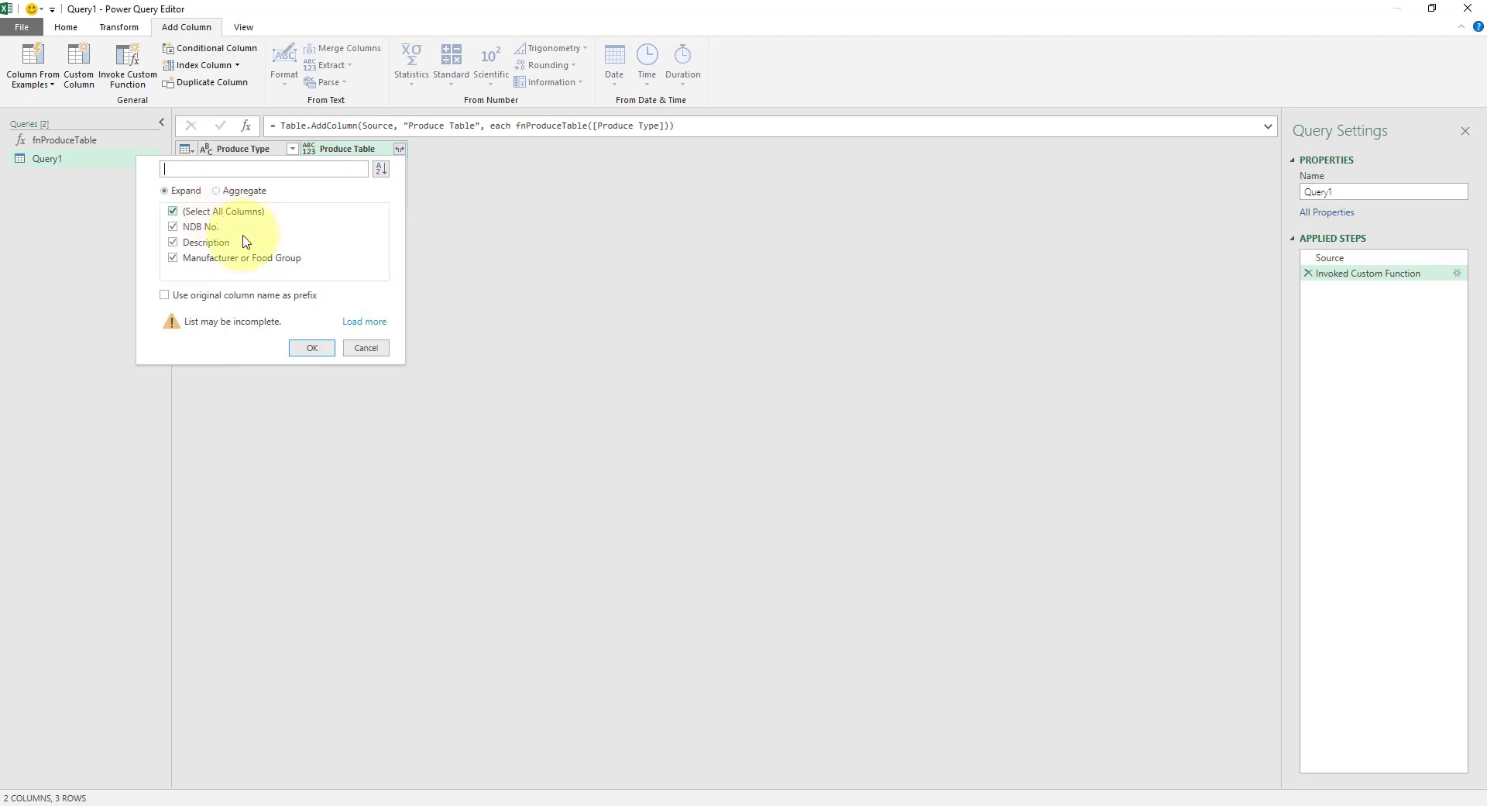
{"action": "left_click", "coordinate": [313, 347]}
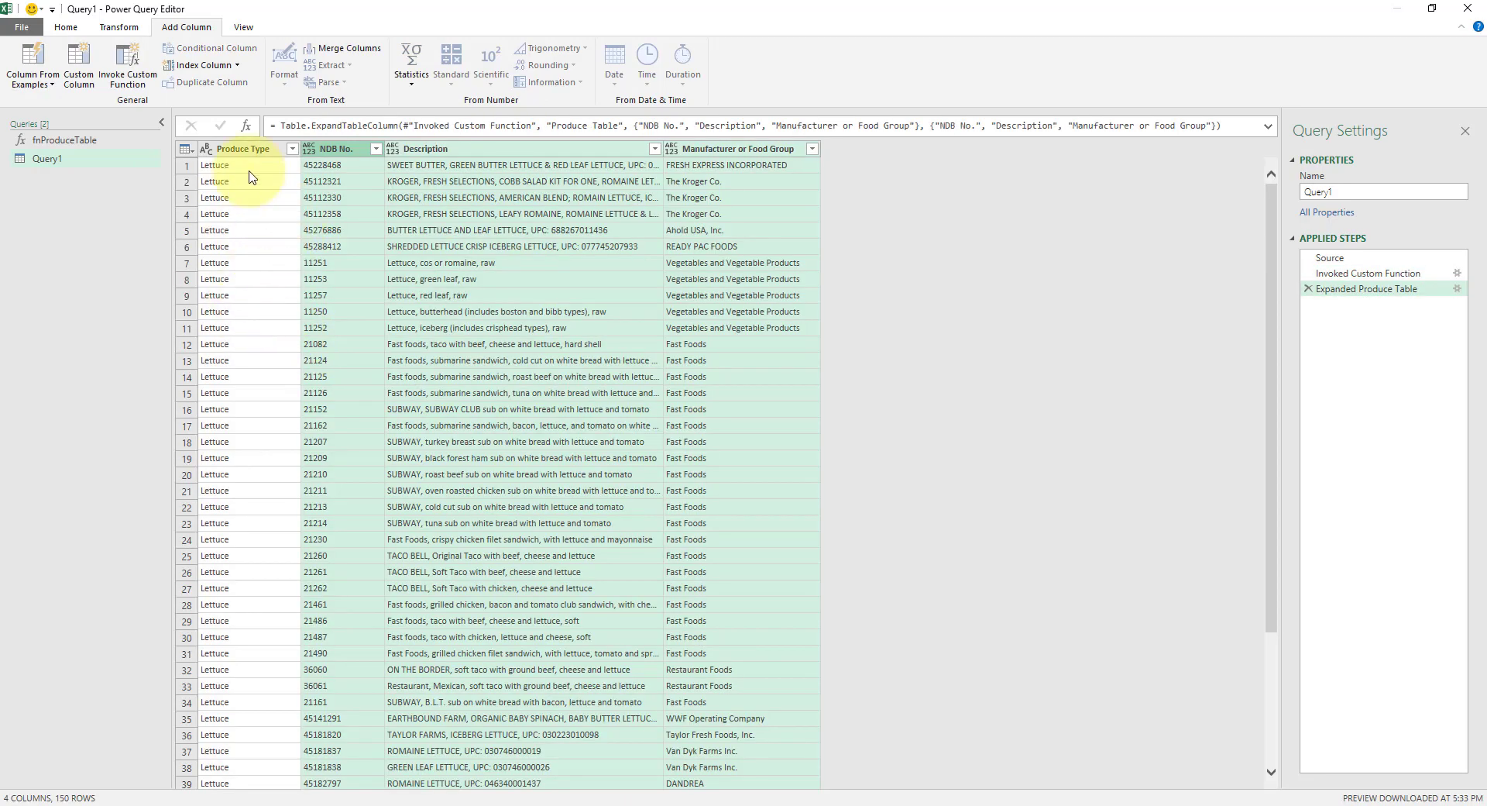
Examine the expanded rows for Lettuce, Tomato and Pepper, checking where each produce type begins
{"action": "left_click", "coordinate": [204, 169]}
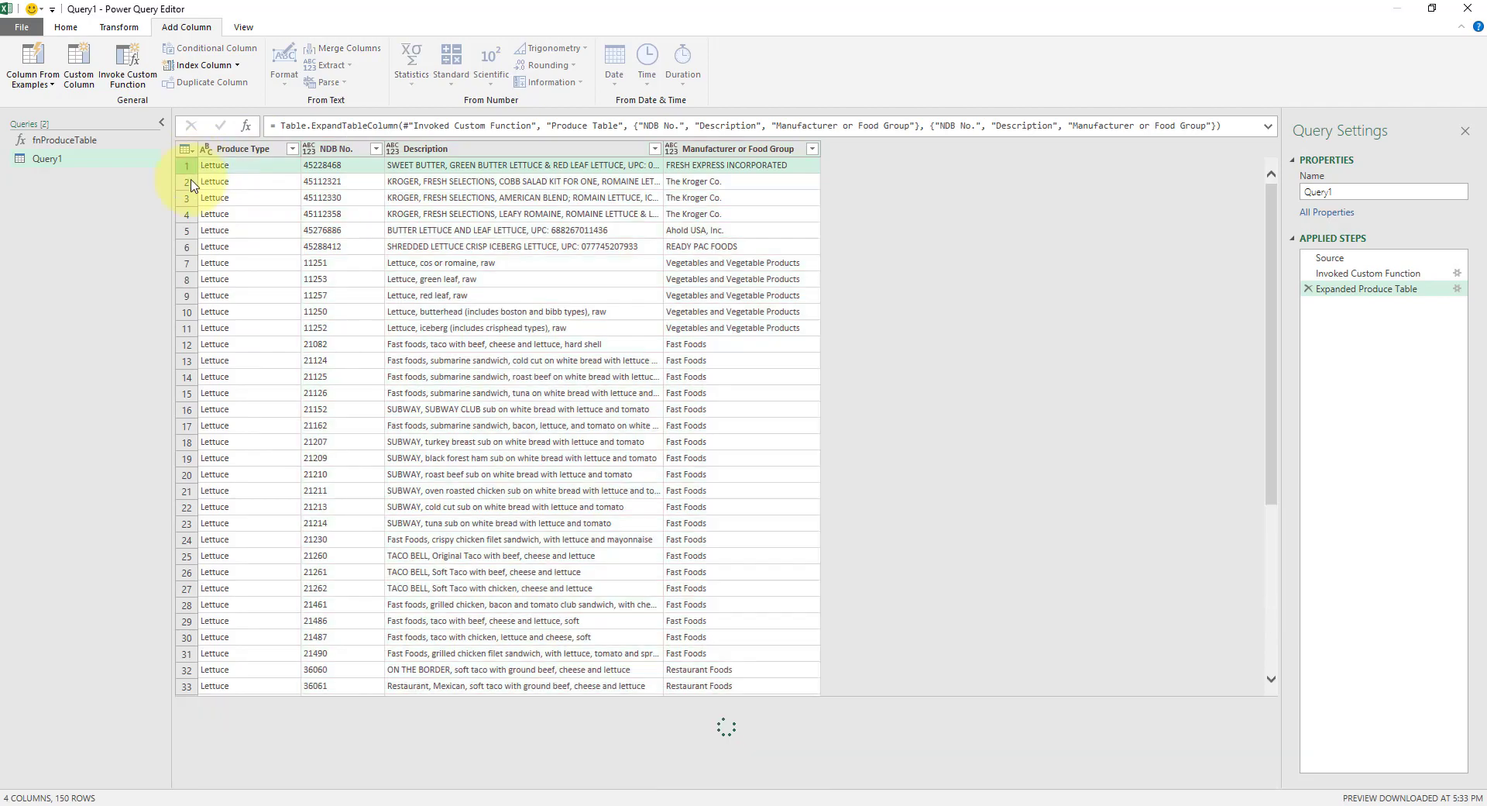
{"action": "scroll", "coordinate": [213, 457], "scroll_direction": "down", "scroll_amount": 12}
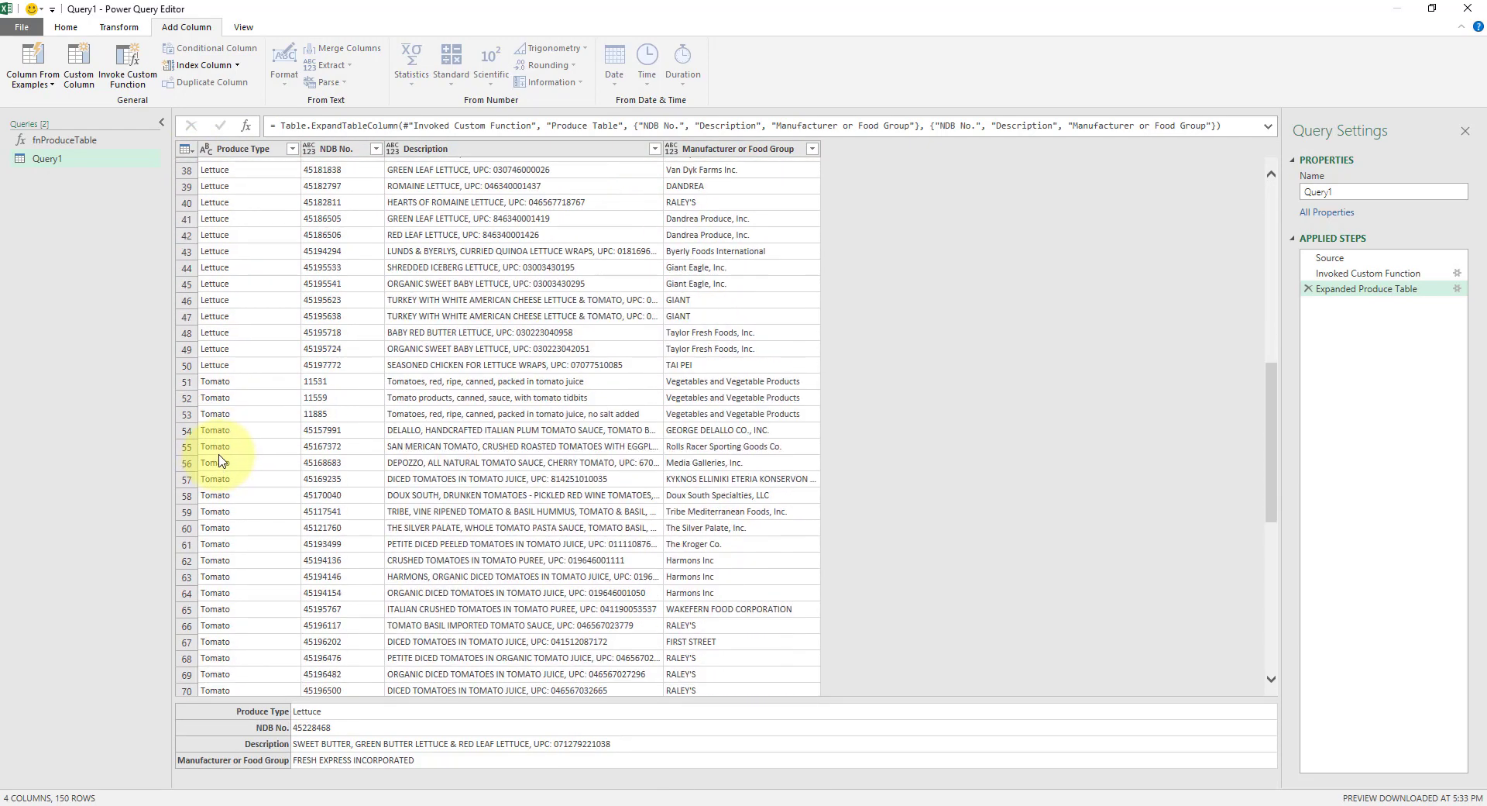
{"action": "left_click", "coordinate": [233, 381]}
{"action": "left_click", "coordinate": [449, 381]}
{"action": "scroll", "coordinate": [313, 410], "scroll_direction": "down", "scroll_amount": 18}
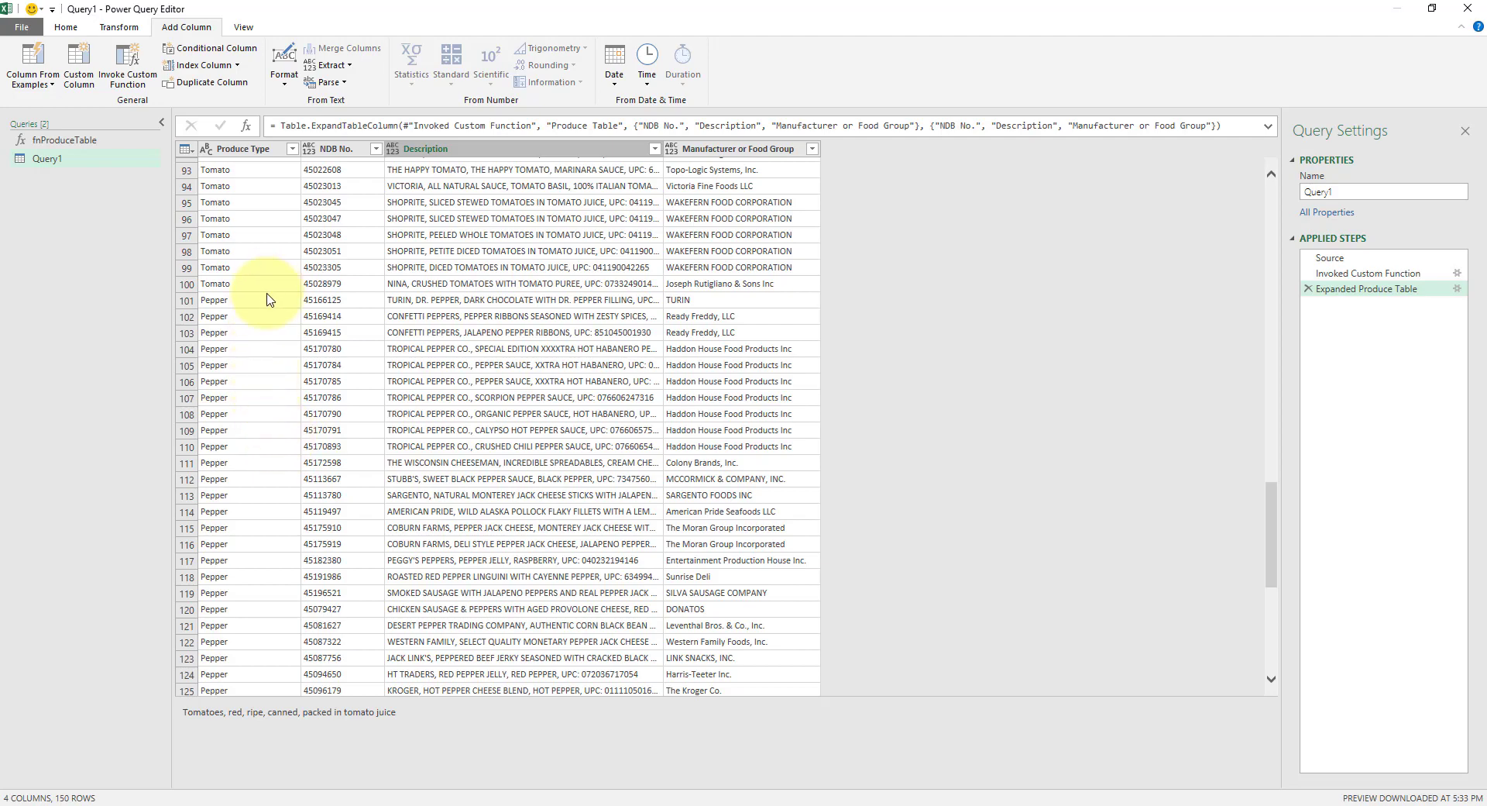
{"action": "left_click", "coordinate": [267, 300]}
{"action": "scroll", "coordinate": [831, 325], "scroll_direction": "up", "scroll_amount": 20}
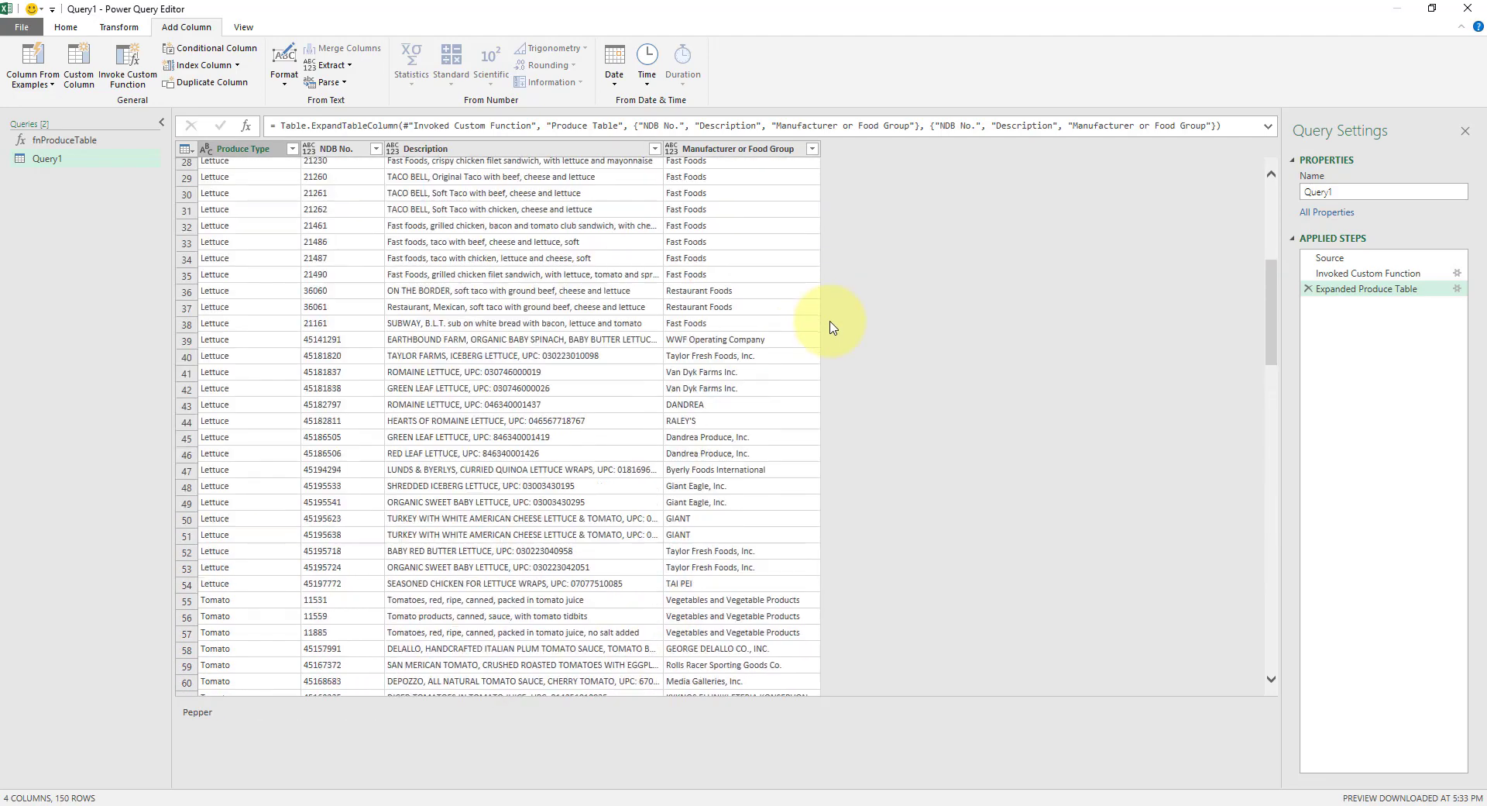
{"action": "scroll", "coordinate": [831, 326], "scroll_direction": "up", "scroll_amount": 9}
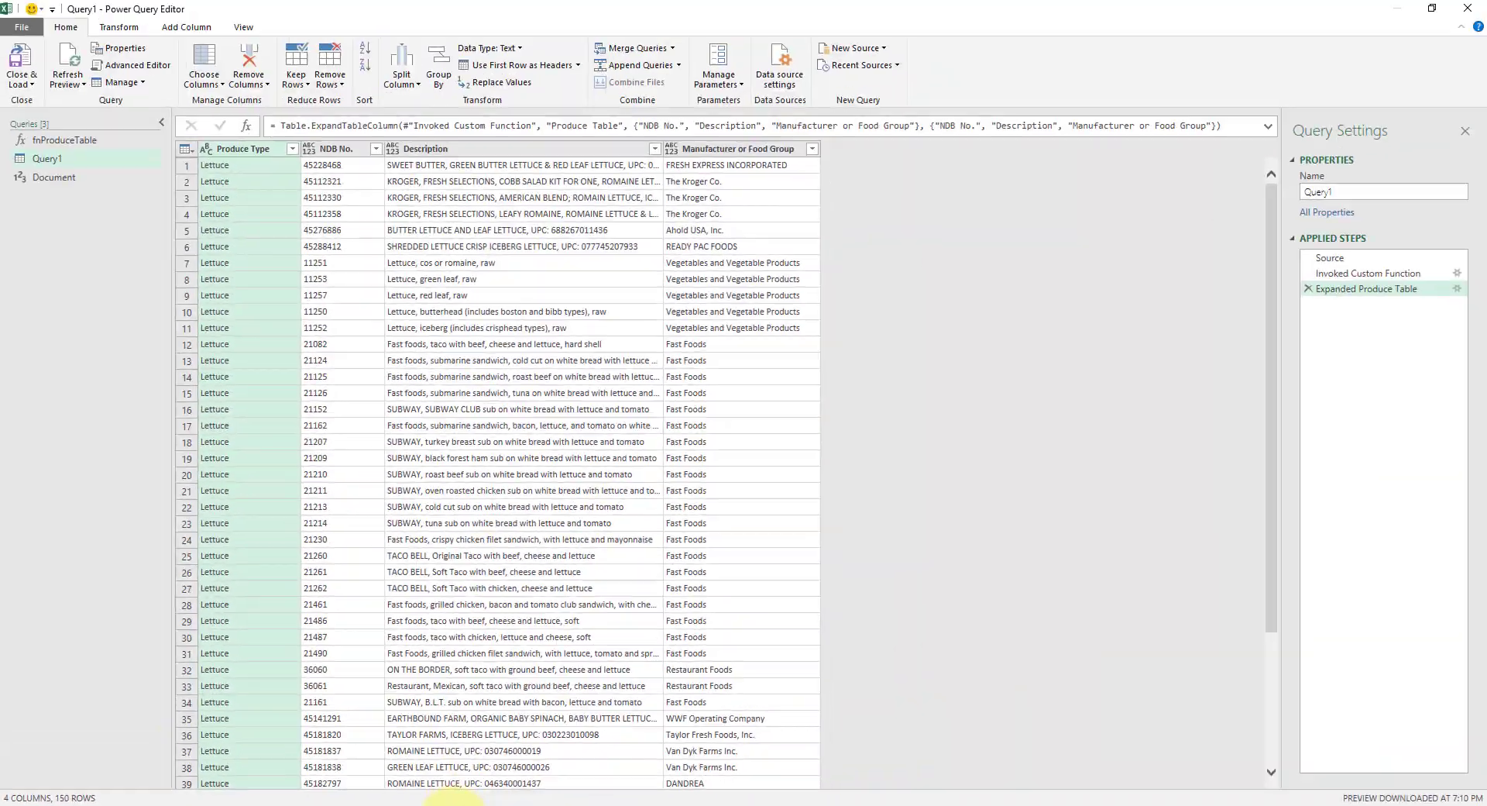
Switch to the browser and reload the USDA food search with the URL's query reduced to qlookup=lettuce
{"action": "left_click", "coordinate": [507, 766]}
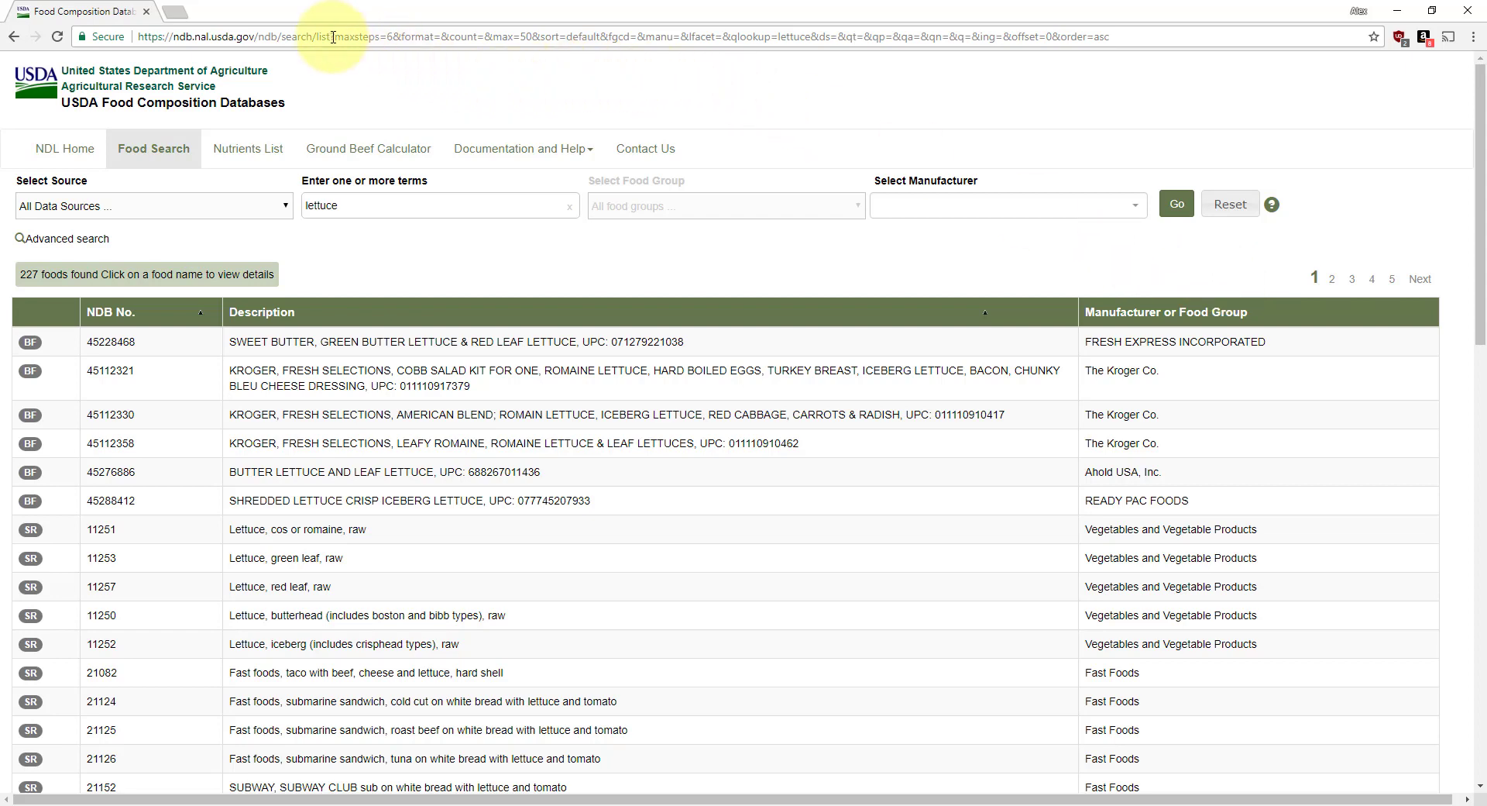
{"action": "left_click", "coordinate": [333, 36]}
{"action": "key", "text": "ctrl+c"}
{"action": "double_click", "coordinate": [338, 38]}
{"action": "left_click_drag", "start_coordinate": [335, 36], "coordinate": [1168, 38]}
{"action": "type", "text": "qlooku"}
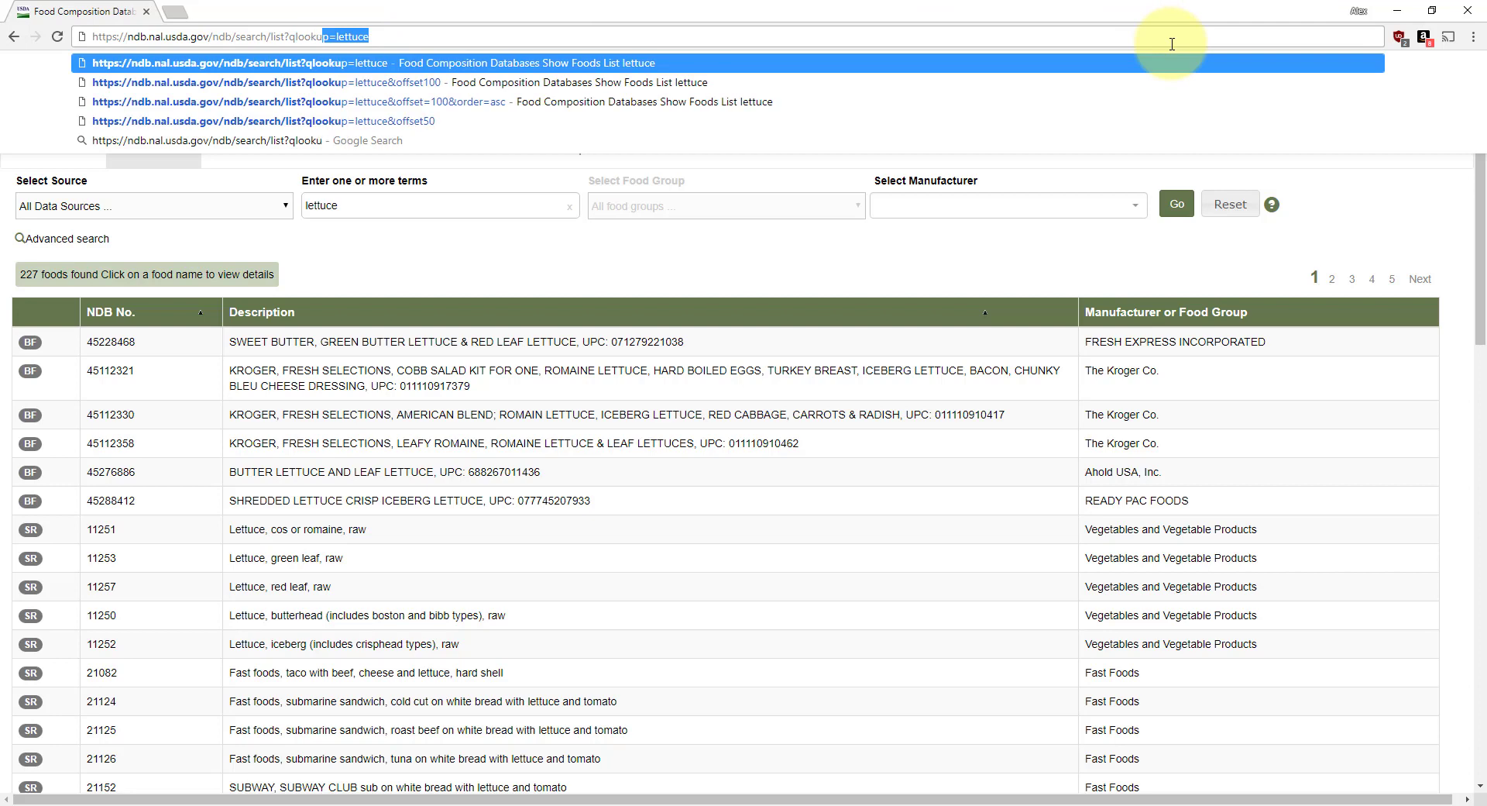
{"action": "key", "text": "Return"}
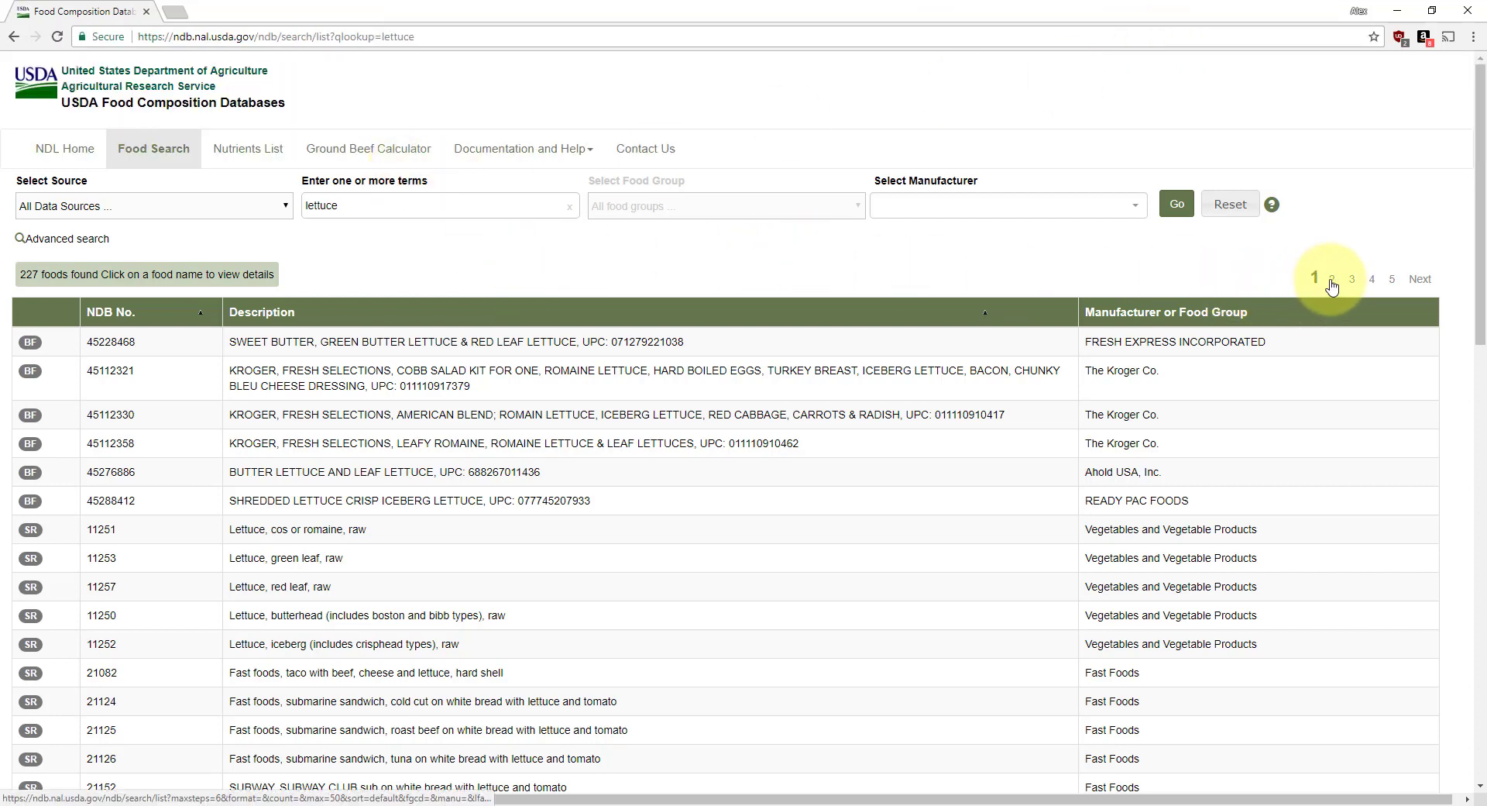
Go through result pages 2 to 5 and back to page 1, comparing the offset value in each page's URL
{"action": "left_click", "coordinate": [1332, 280]}
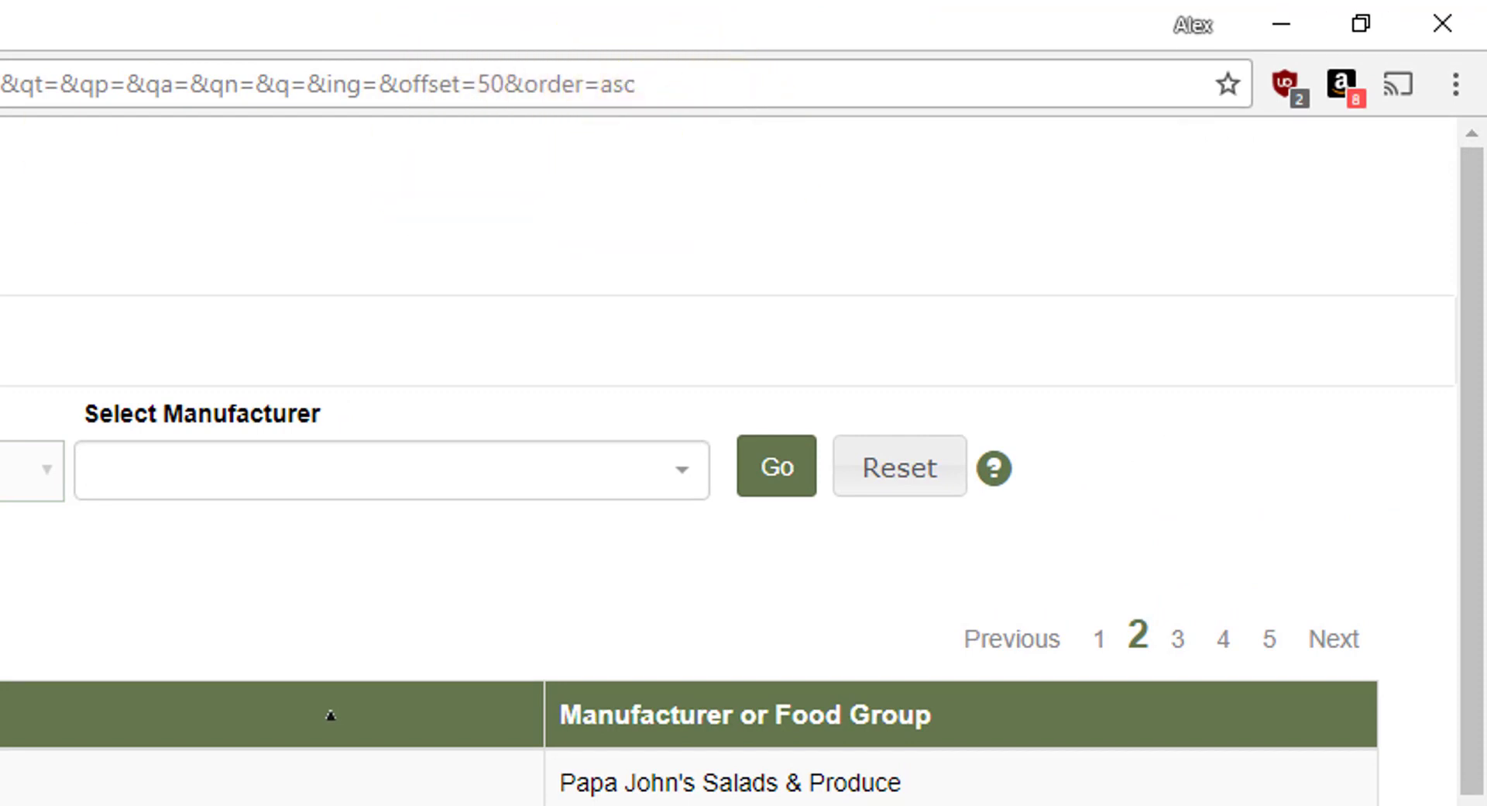
{"action": "left_click", "coordinate": [1178, 638]}
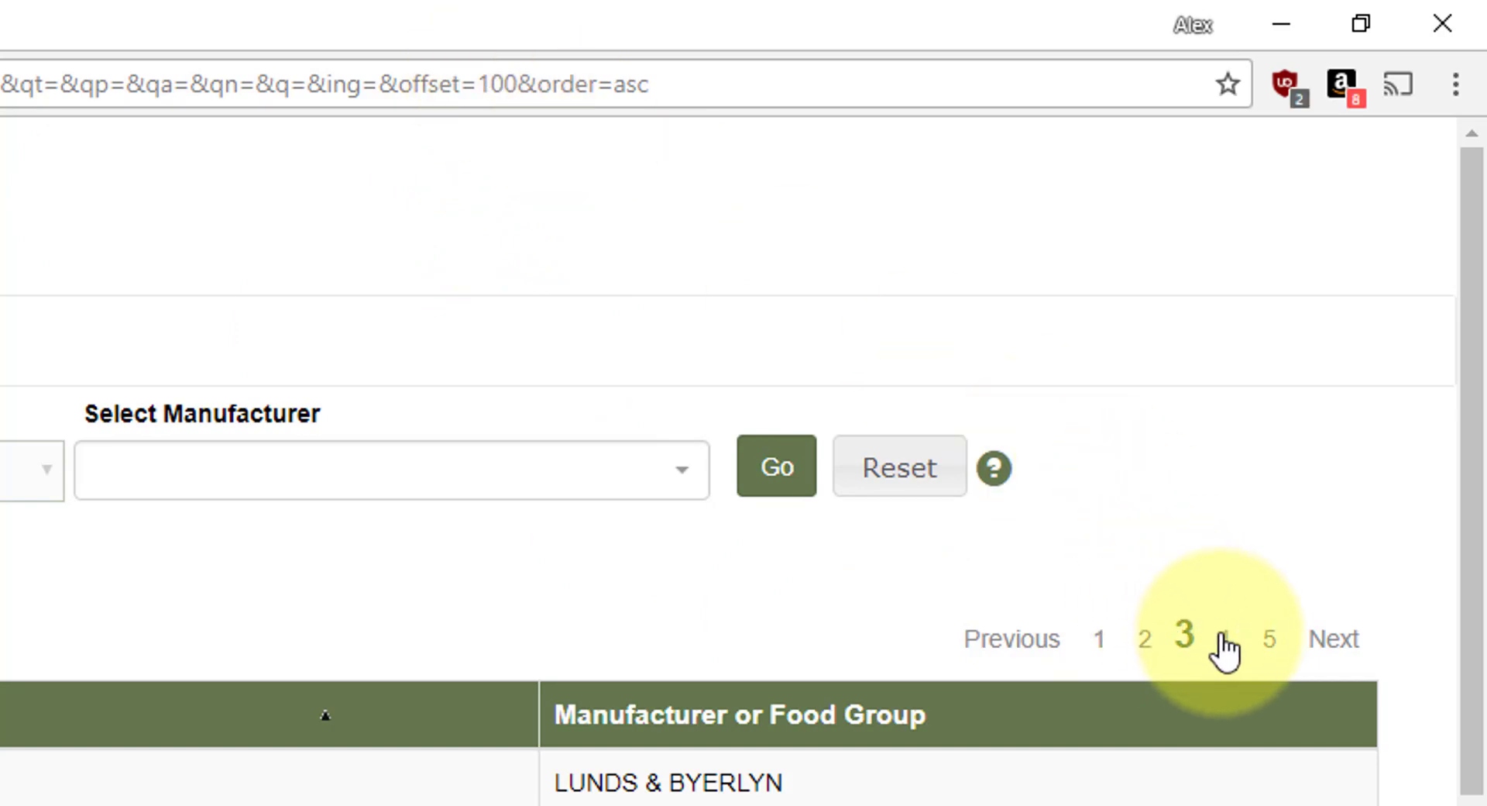
{"action": "left_click", "coordinate": [1223, 638]}
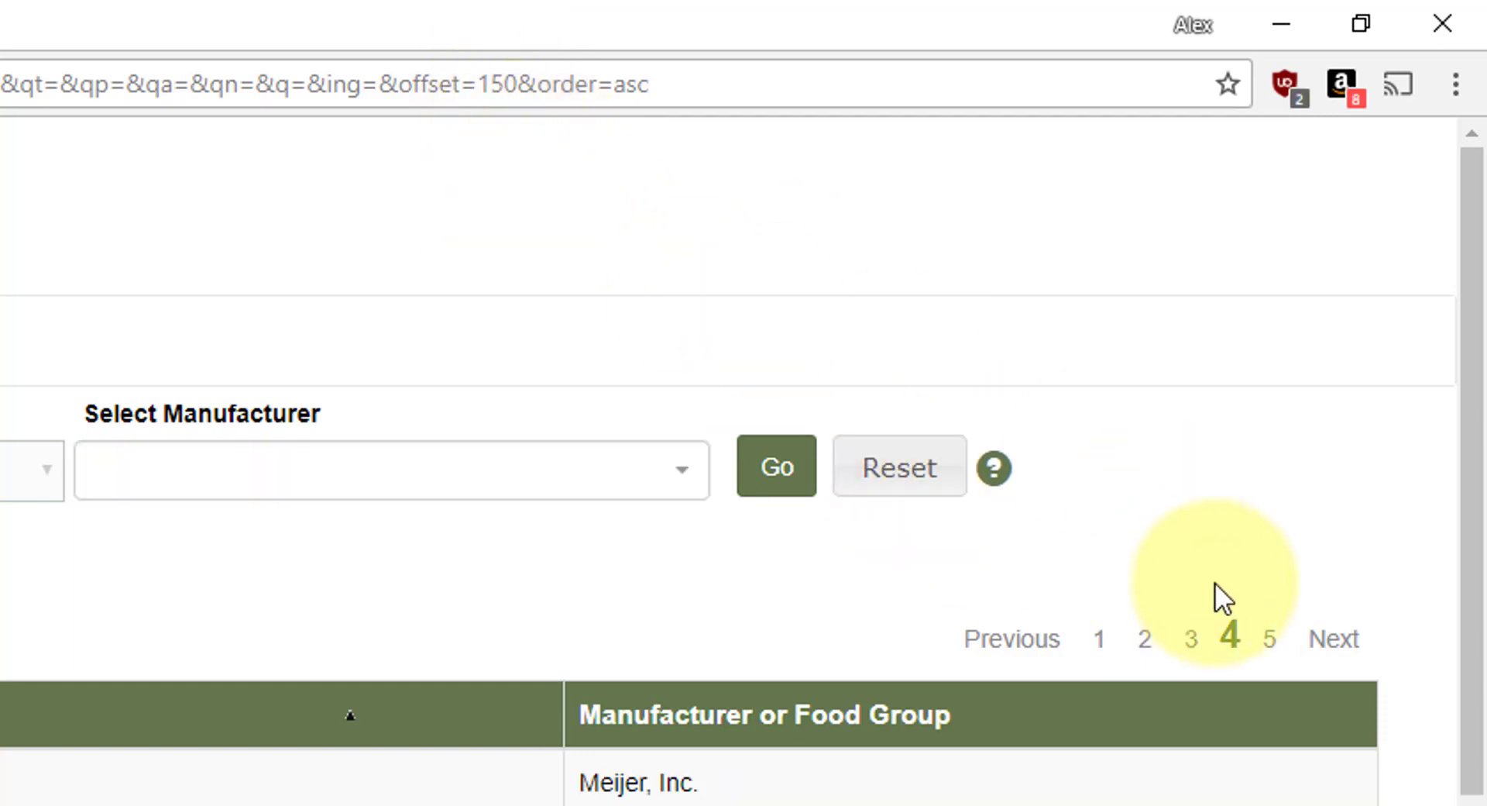
{"action": "left_click", "coordinate": [1267, 643]}
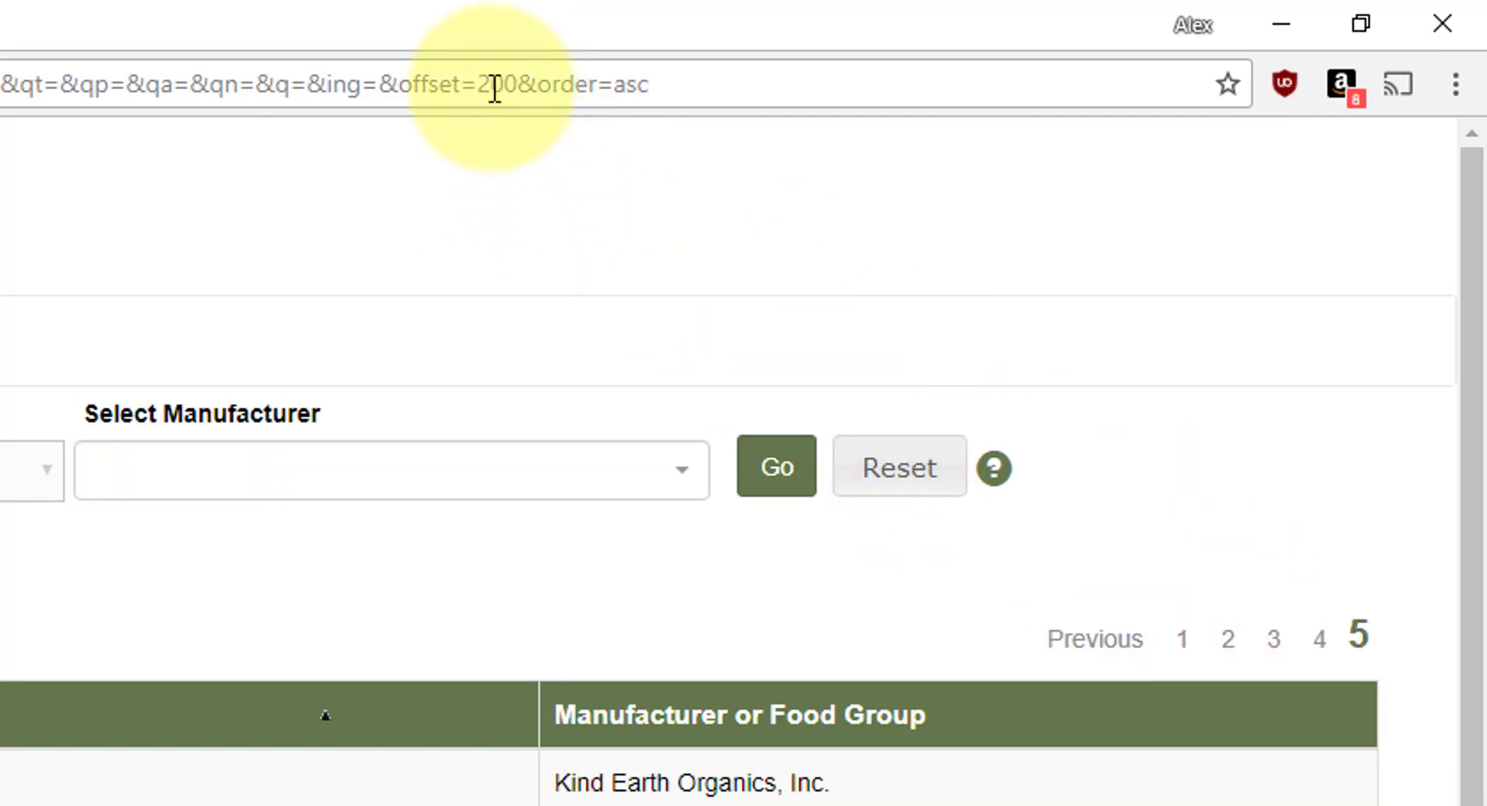
{"action": "left_click", "coordinate": [1197, 639]}
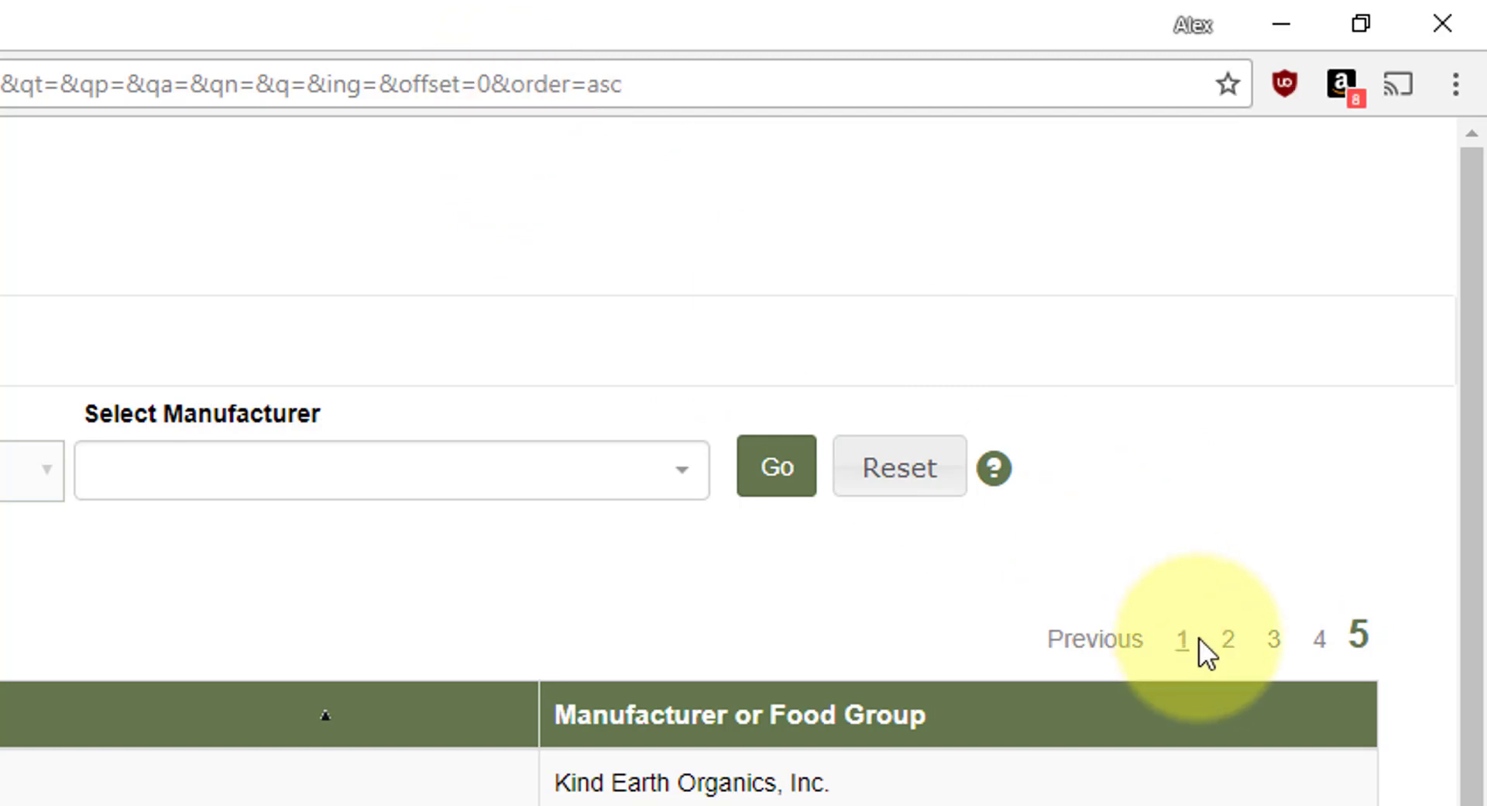
Copy the full URL of the first results page and paste it twice into Notepad++, separated by a blank line
{"action": "left_click", "coordinate": [707, 97]}
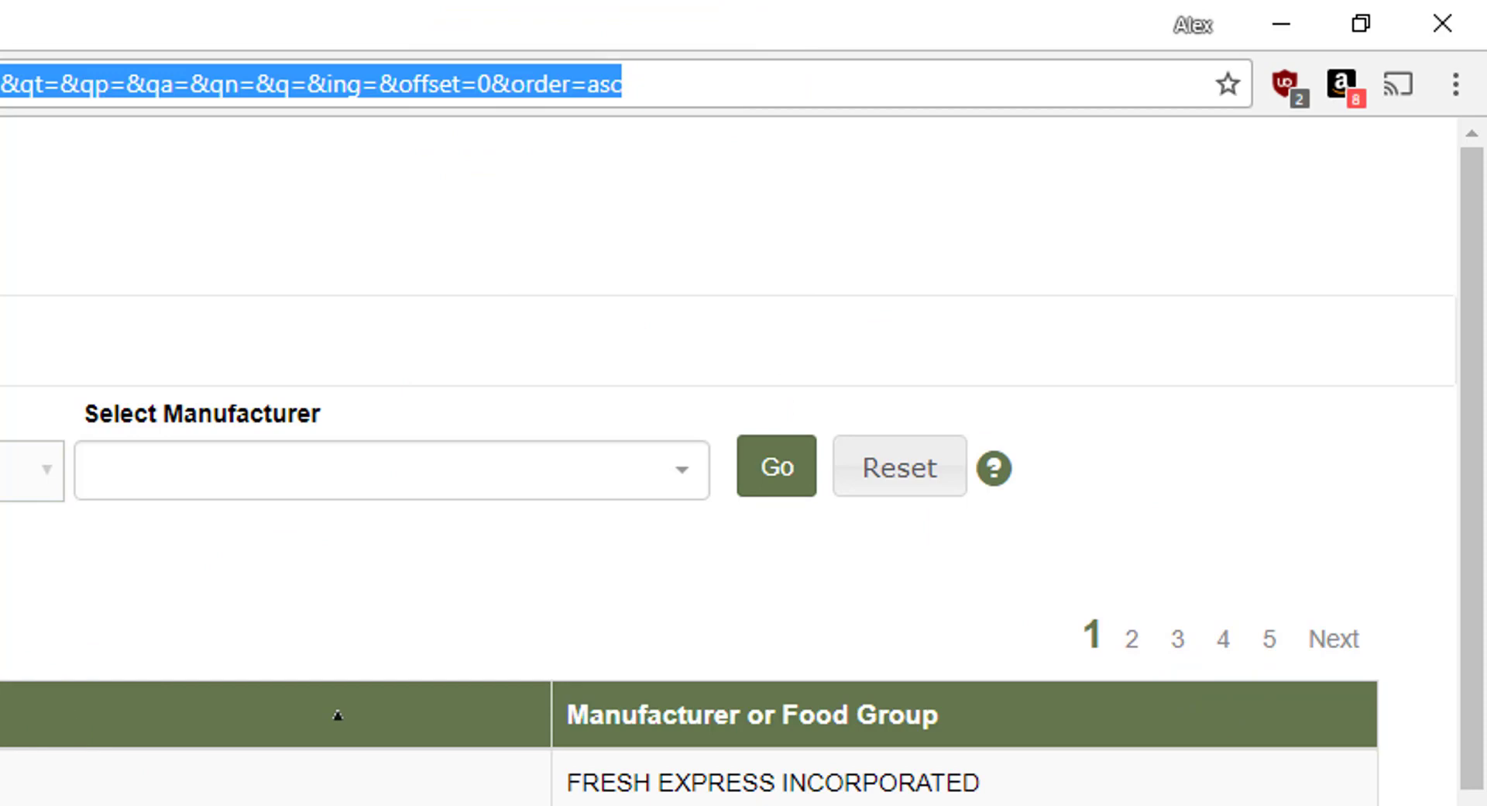
{"action": "key", "text": "alt+Tab"}
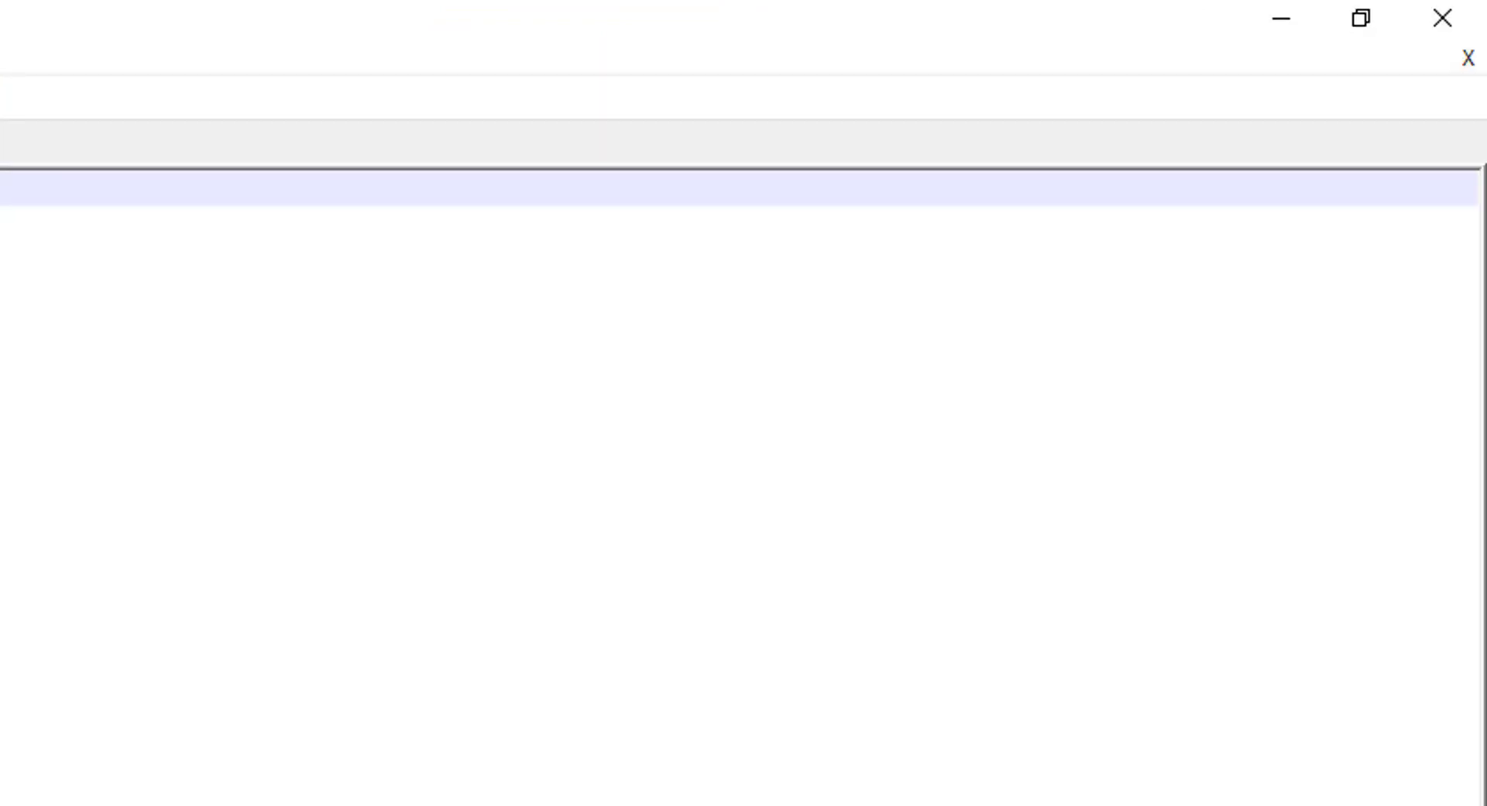
{"action": "key", "text": "ctrl+v"}
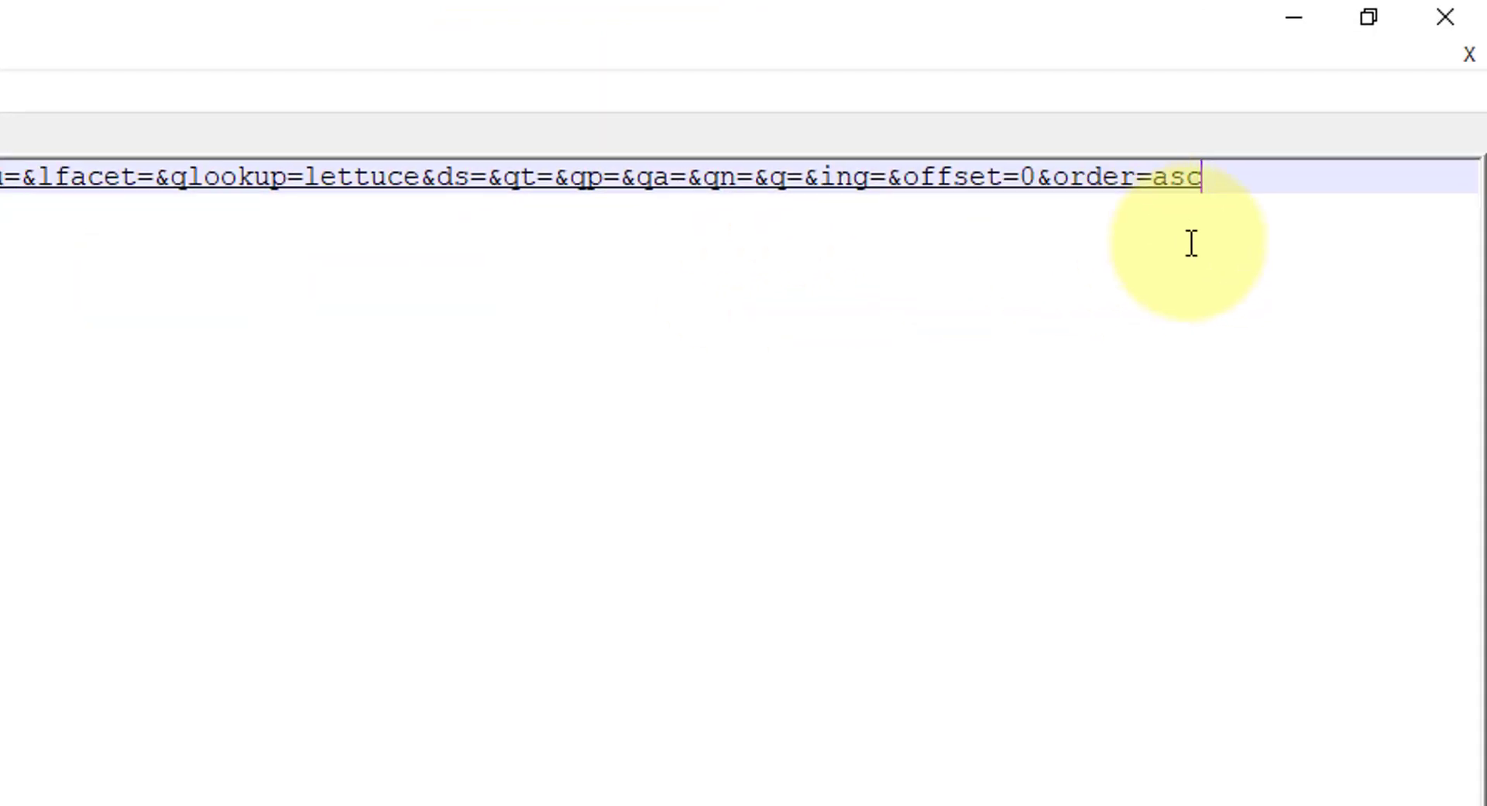
{"action": "key", "text": "Return"}
{"action": "key", "text": "Return"}
{"action": "key", "text": "ctrl+v"}
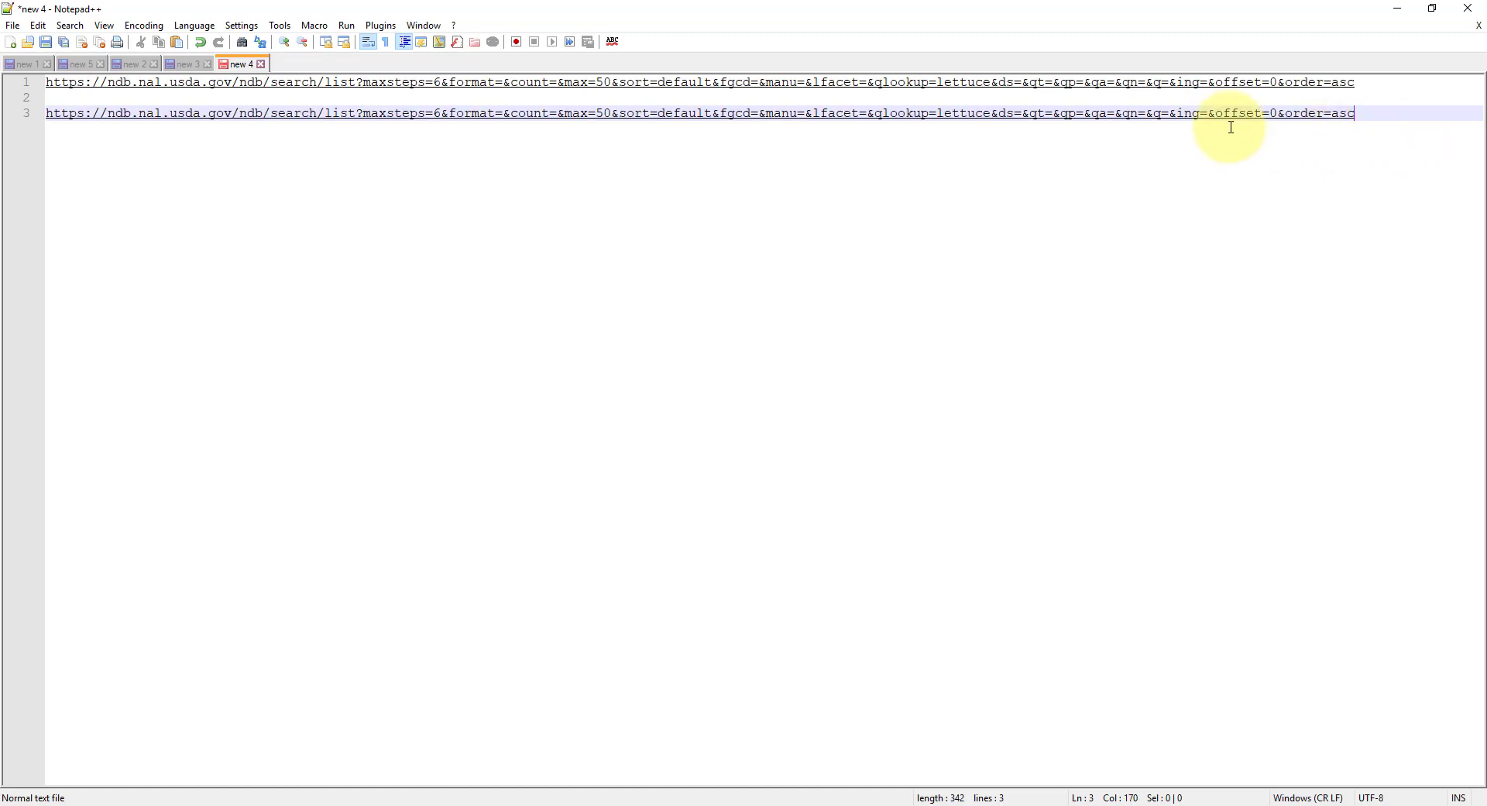
Shorten the second URL's query string to qlookup=lettuce&offset=0&order=asc
{"action": "left_click_drag", "start_coordinate": [1356, 114], "coordinate": [365, 124]}
{"action": "type", "text": "q"}
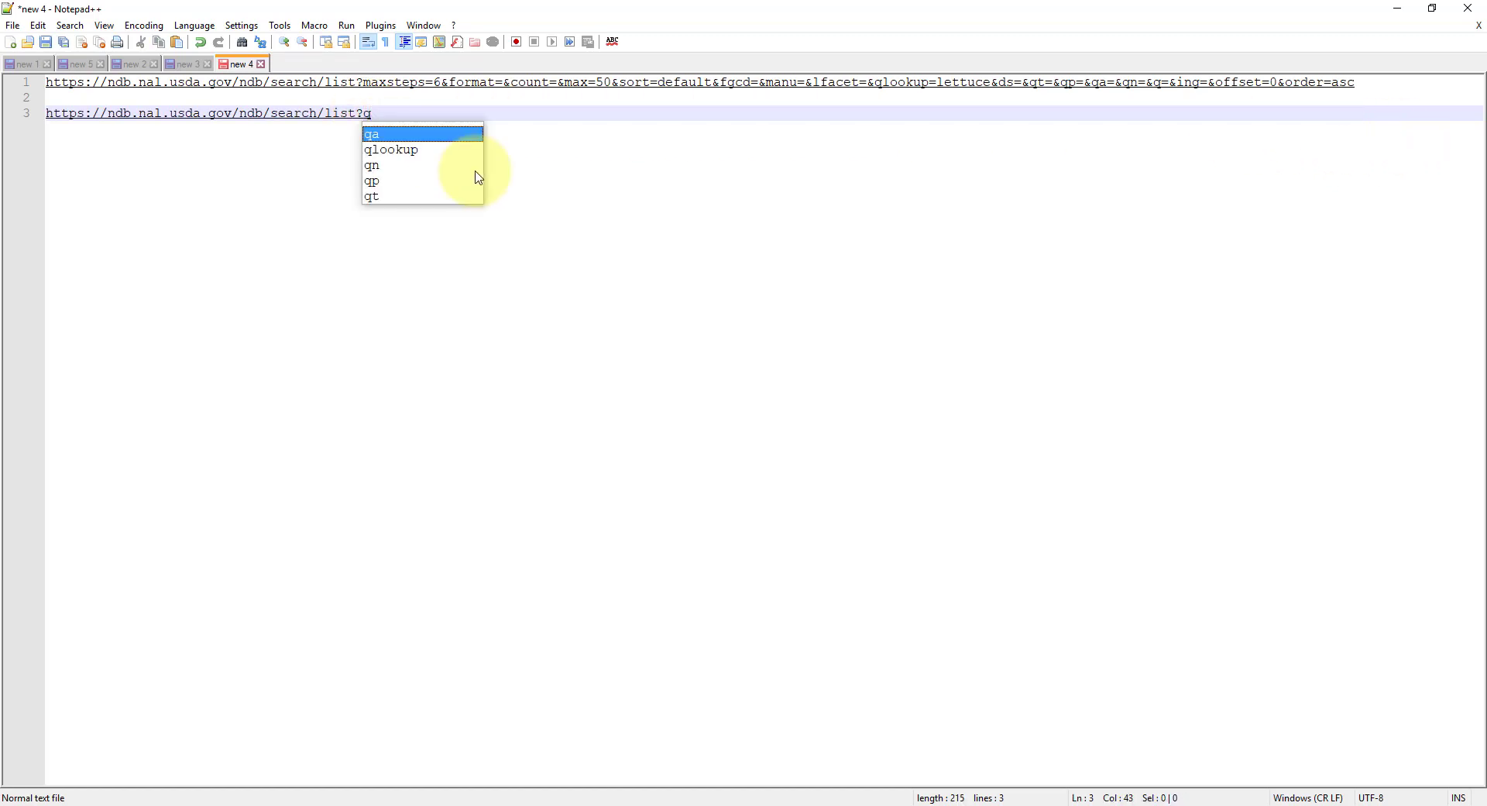
{"action": "type", "text": "lookup=lettuce&"}
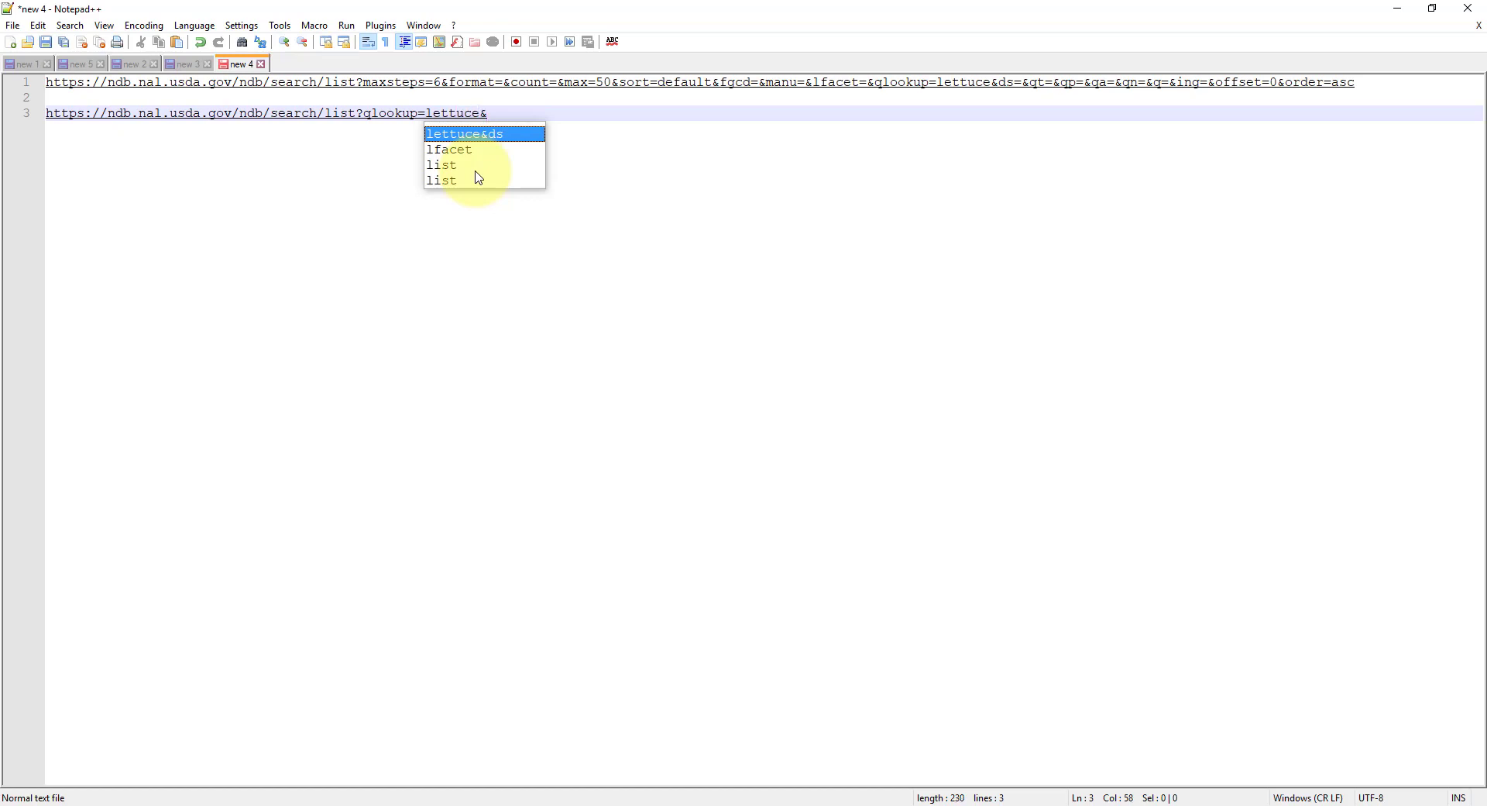
{"action": "type", "text": "offset="}
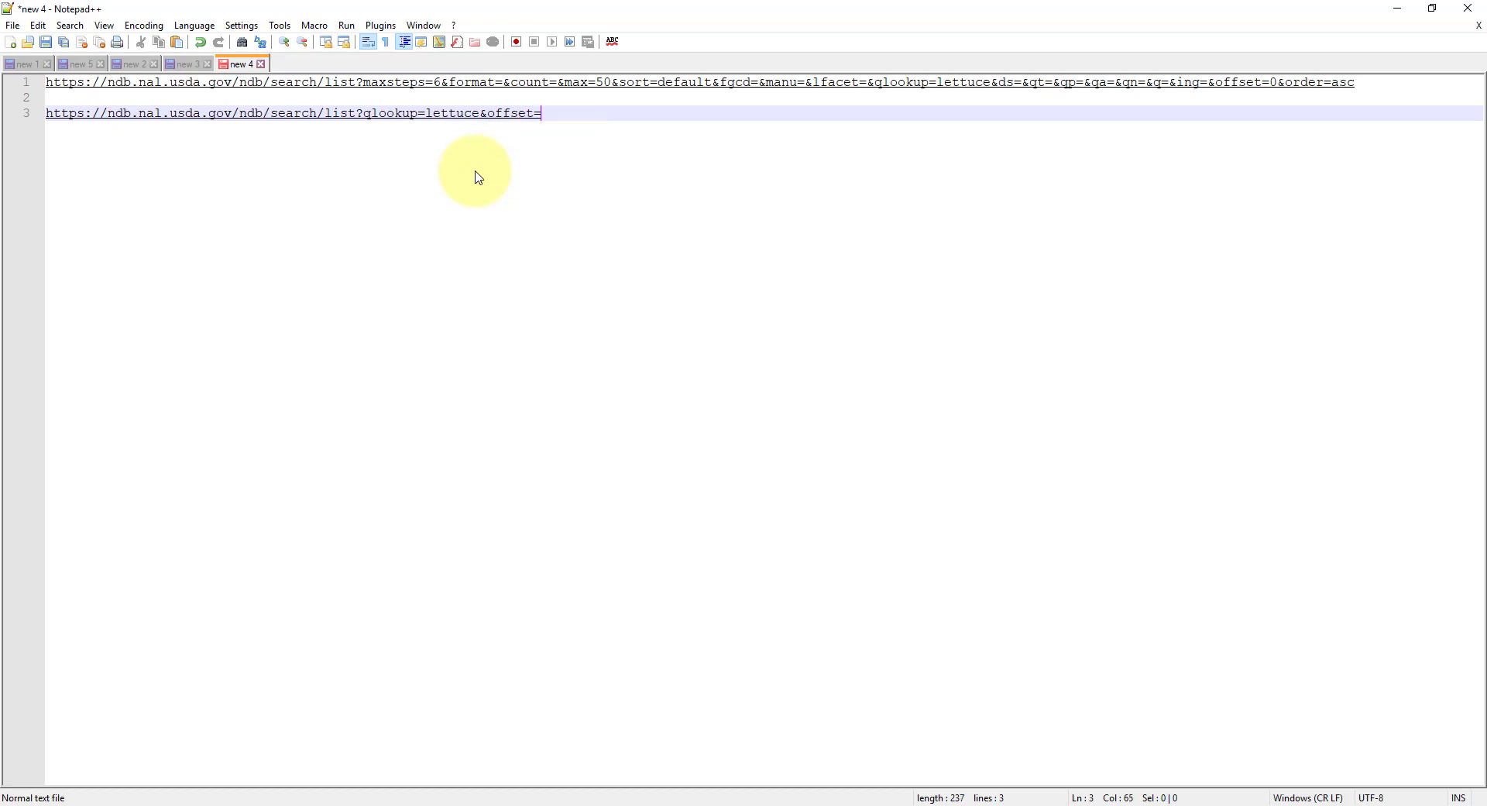
{"action": "type", "text": "0&or"}
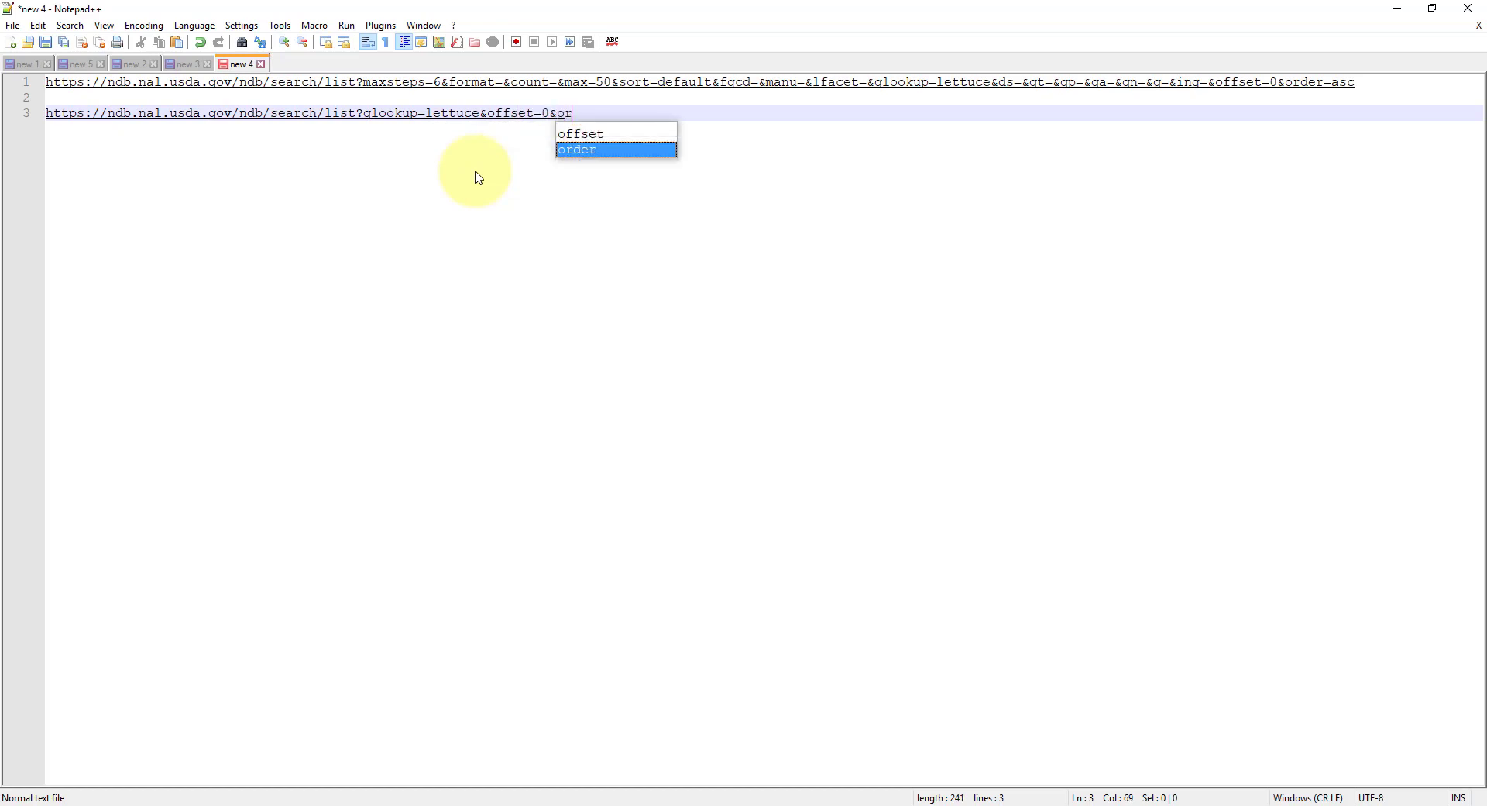
{"action": "type", "text": "der=asc"}
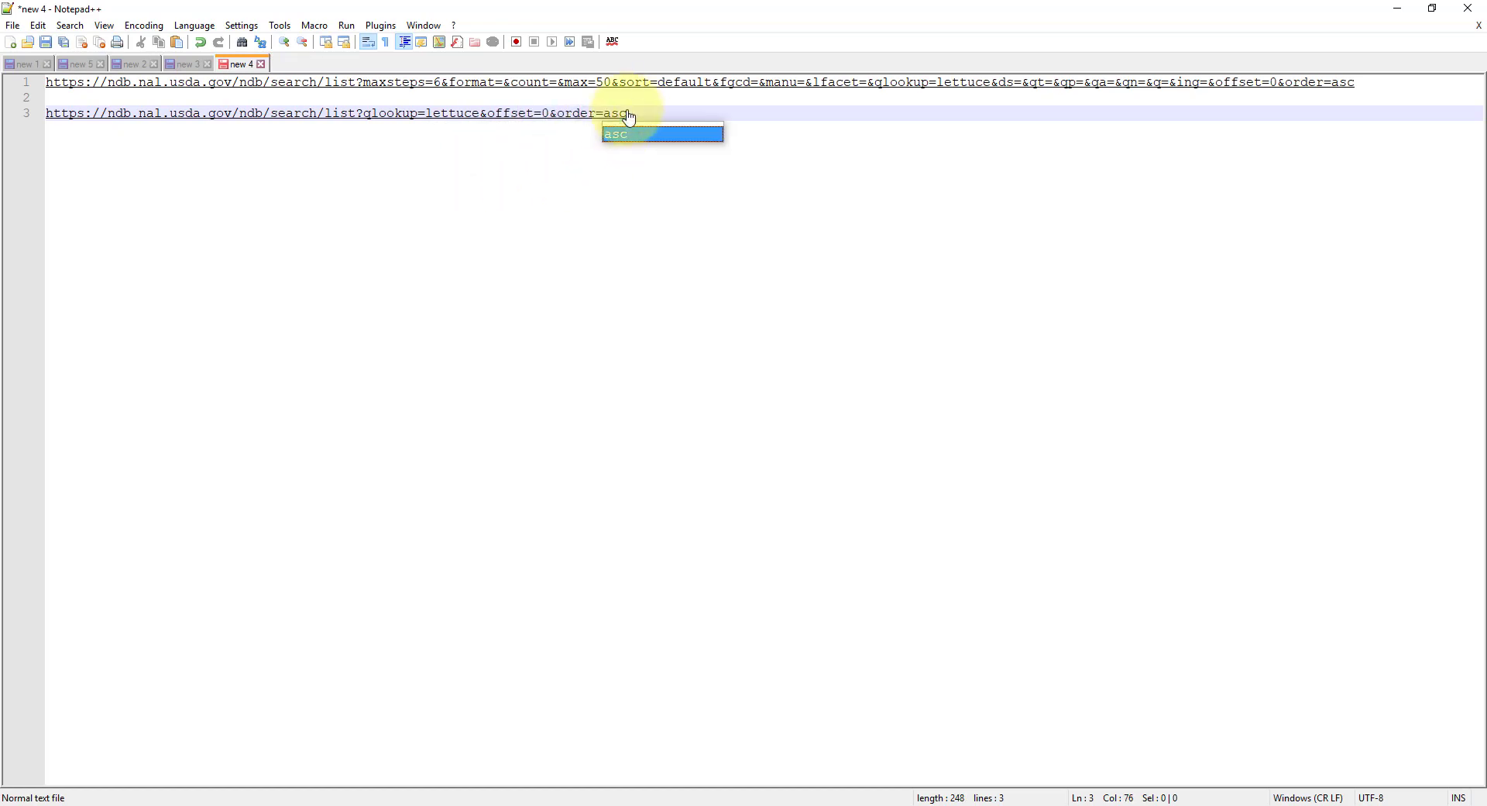
Copy the shortened URL from Notepad++ and load it in the browser
{"action": "left_click_drag", "start_coordinate": [628, 113], "coordinate": [15, 111]}
{"action": "key", "text": "ctrl+c"}
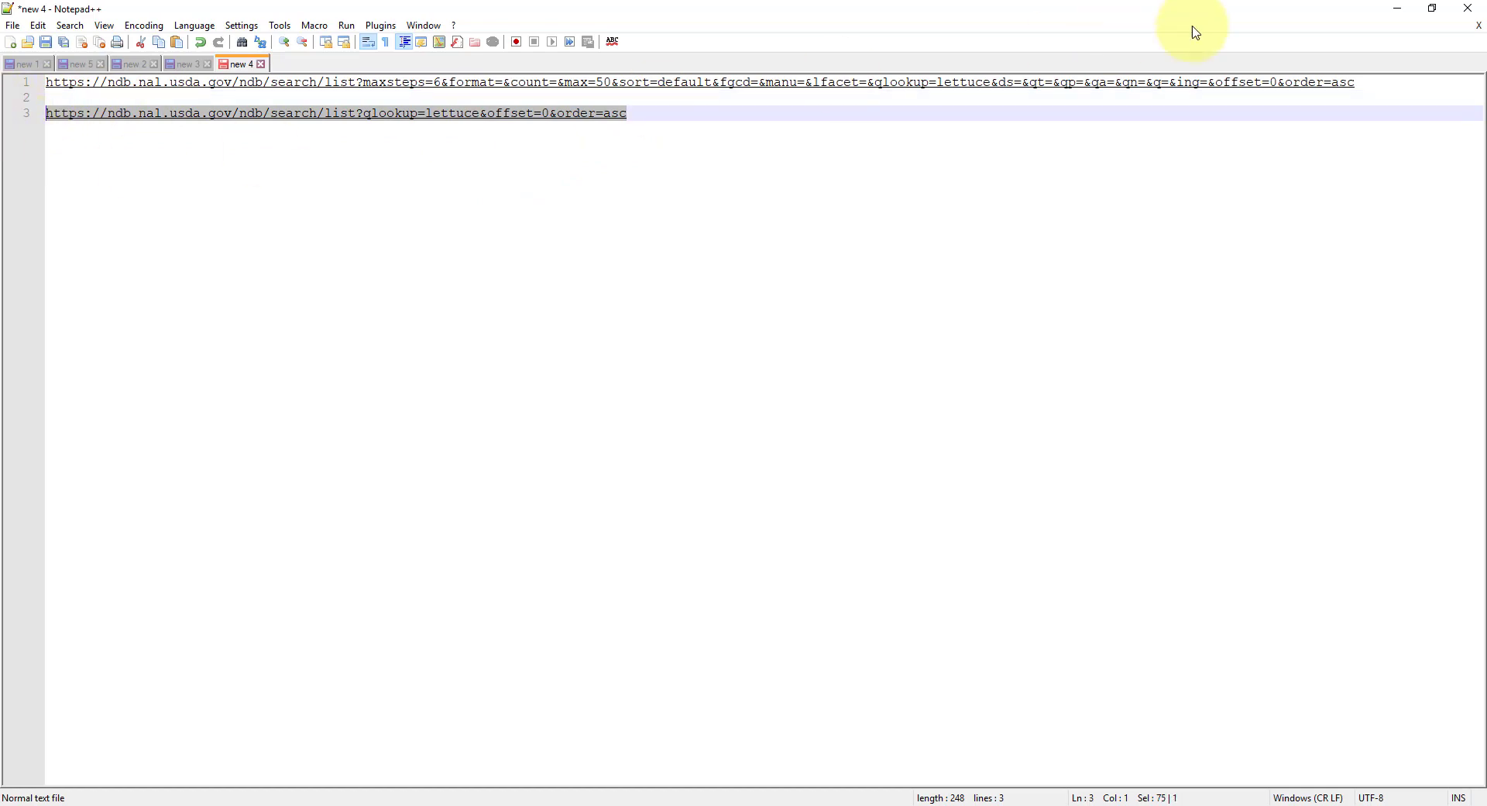
{"action": "left_click", "coordinate": [1398, 8]}
{"action": "left_click", "coordinate": [630, 37]}
{"action": "key", "text": "ctrl+v"}
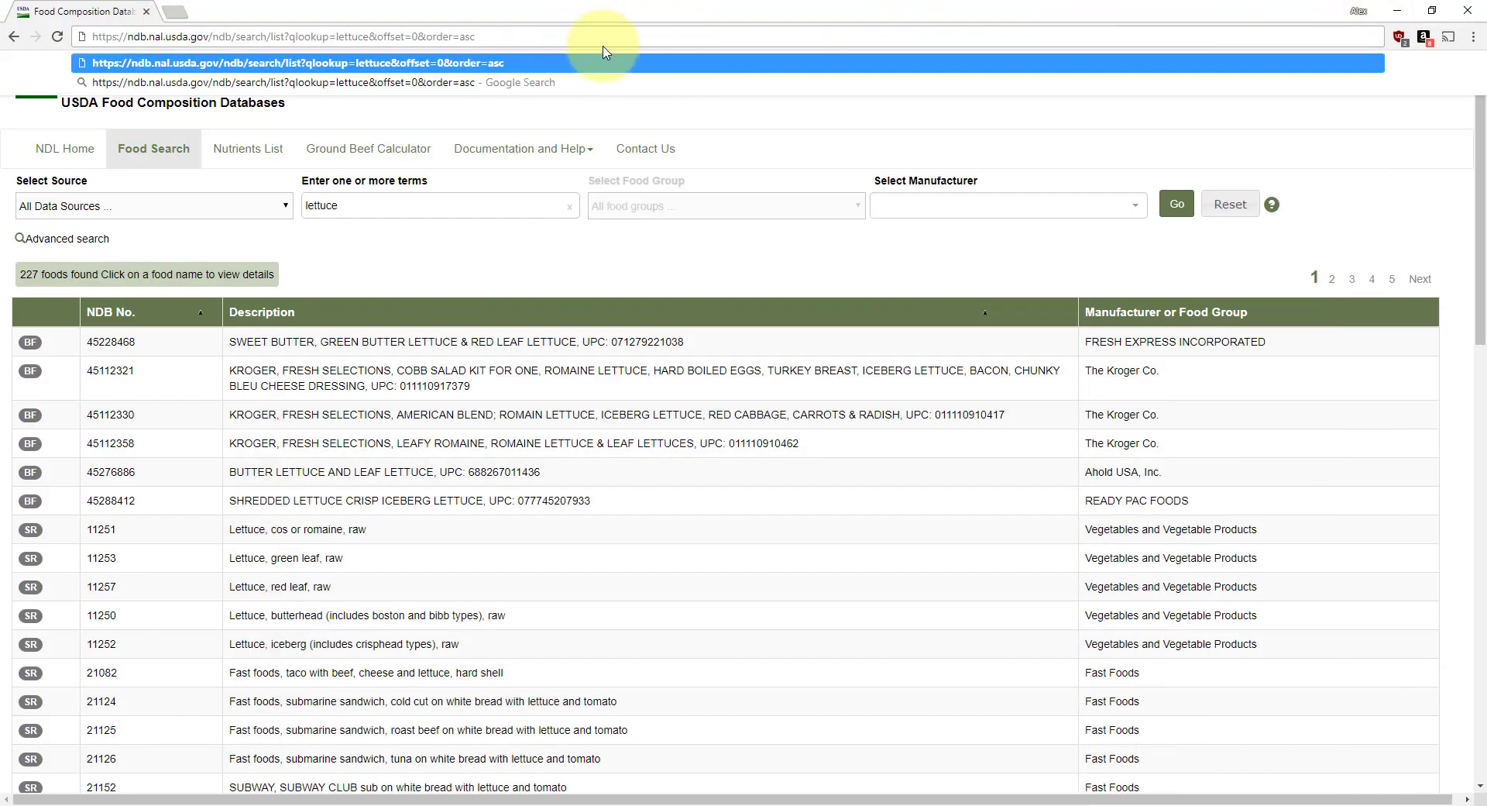
{"action": "key", "text": "Return"}
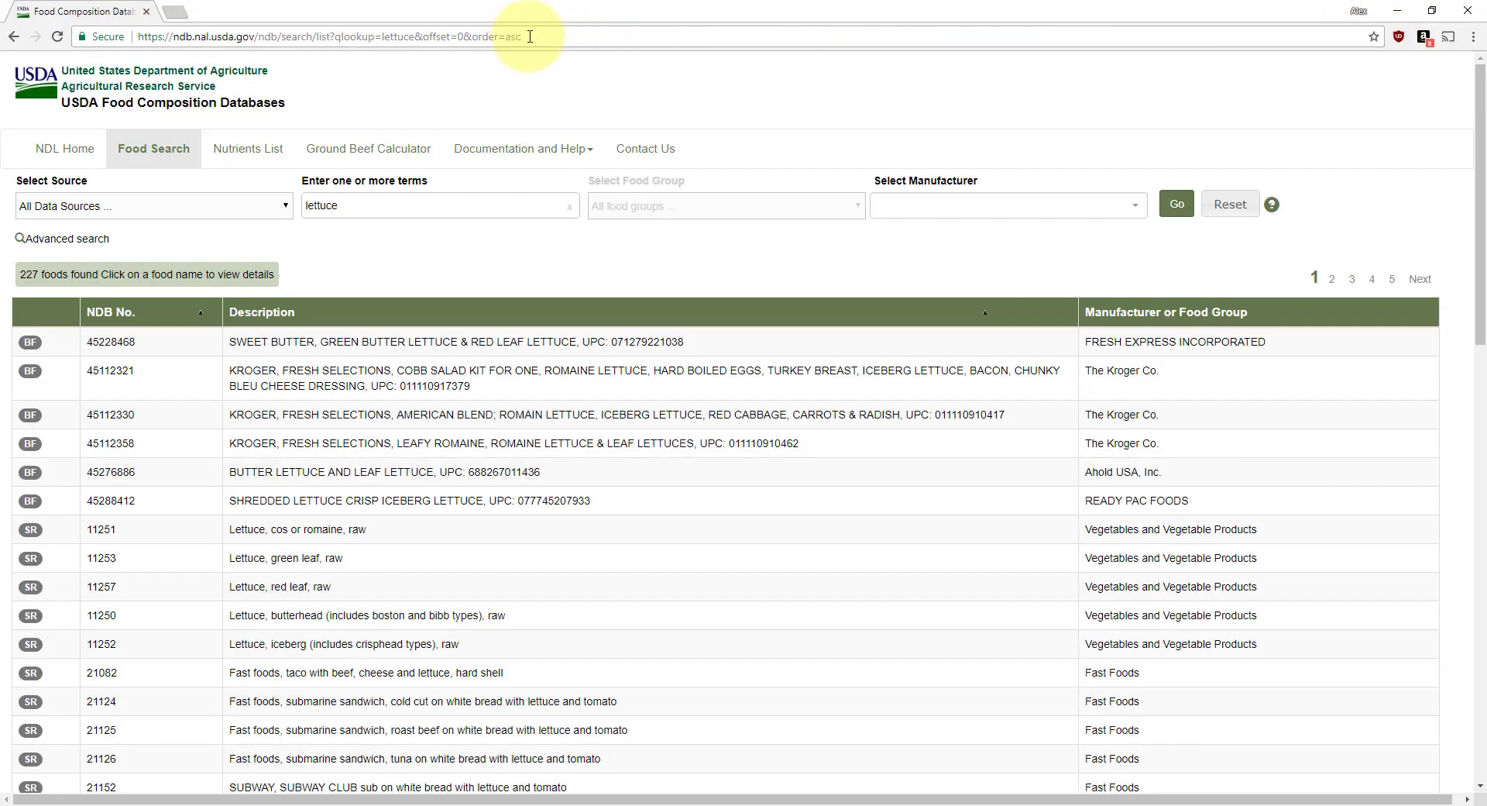
Test the shortened URL by loading it with offset=50 and with offset=100
{"action": "left_click", "coordinate": [530, 36]}
{"action": "left_click", "coordinate": [476, 39]}
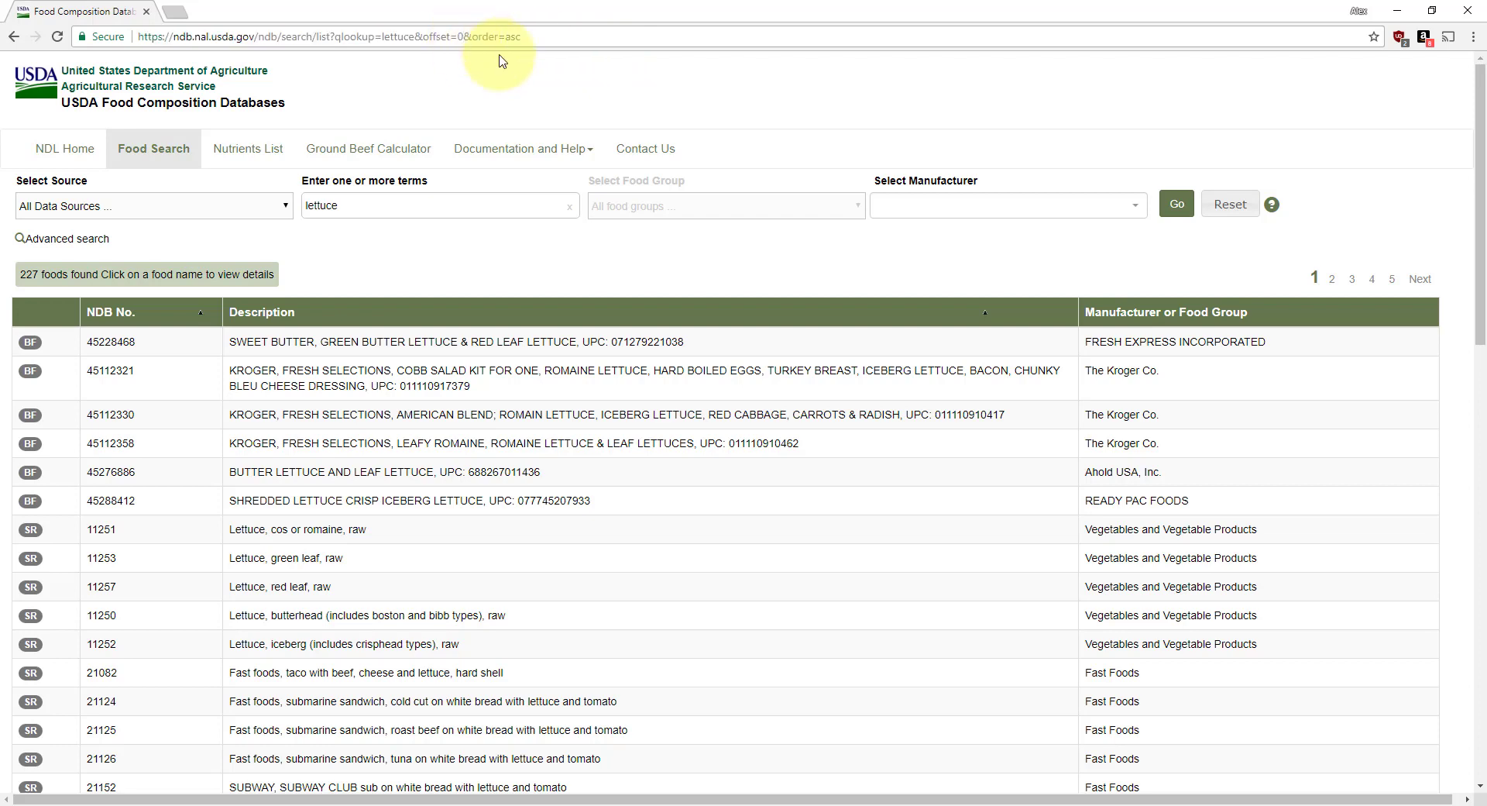
{"action": "type", "text": "5"}
{"action": "key", "text": "Return"}
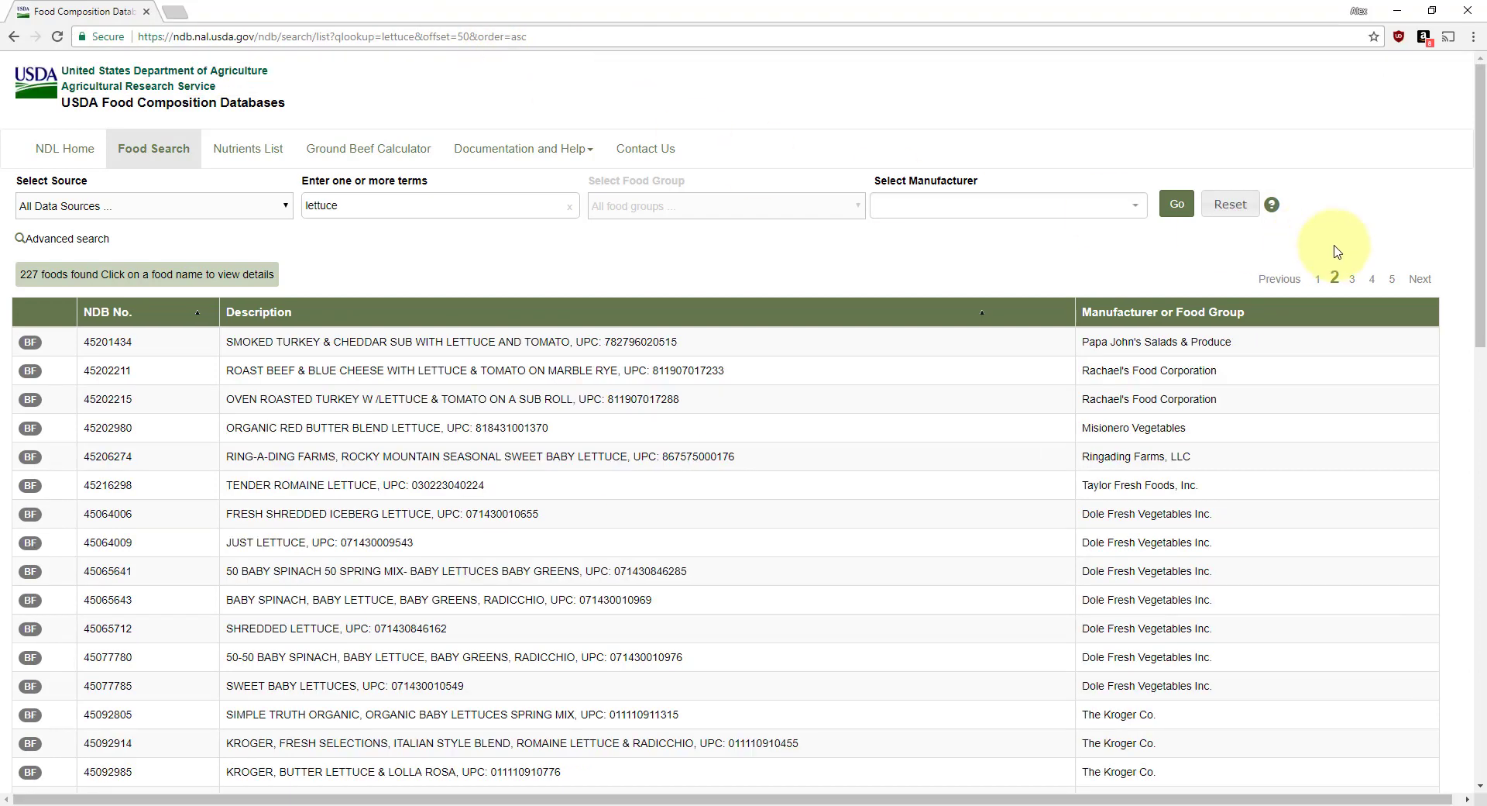
{"action": "left_click", "coordinate": [464, 39]}
{"action": "left_click", "coordinate": [469, 39]}
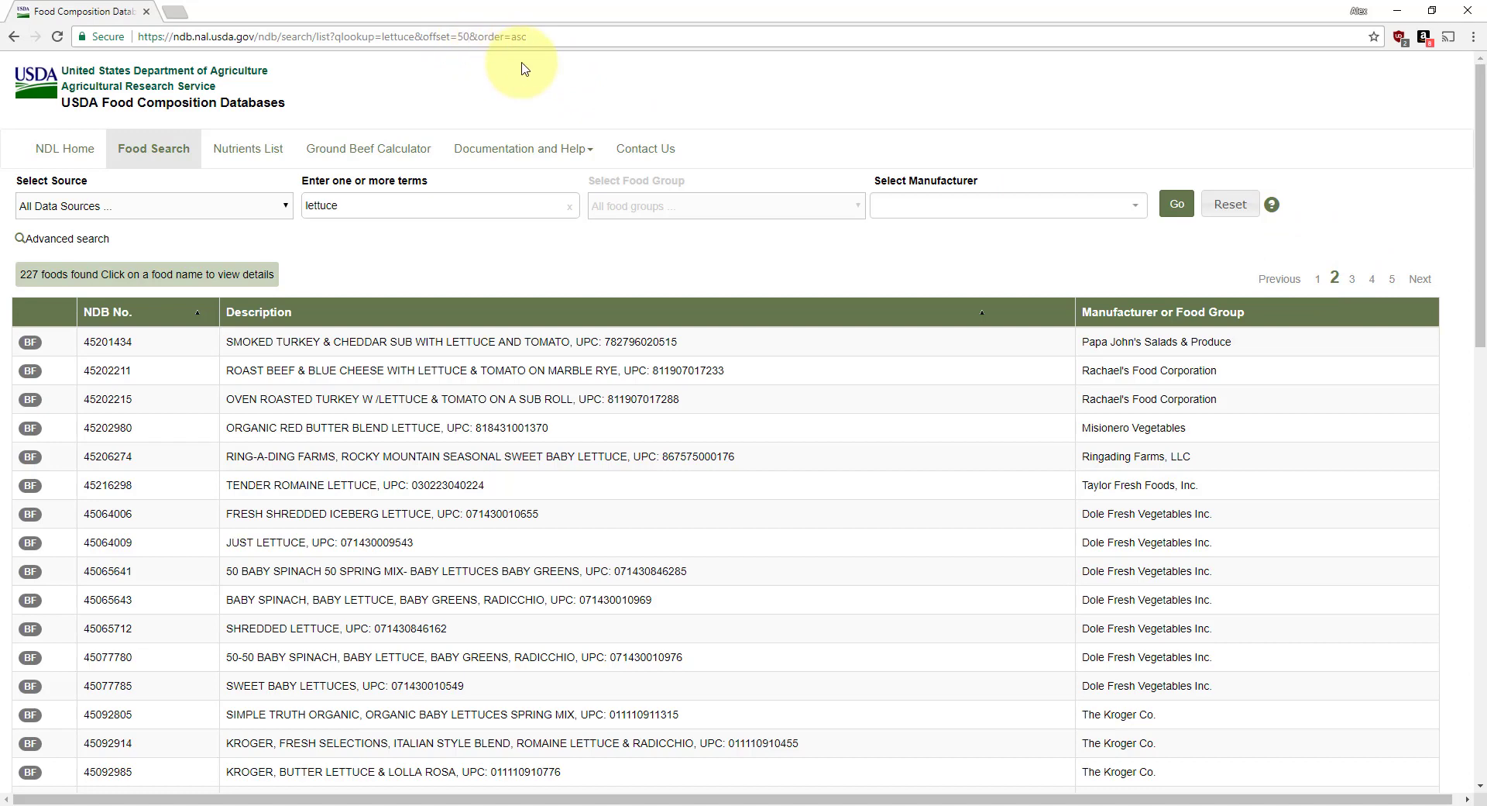
{"action": "key", "text": "BackSpace"}
{"action": "key", "text": "BackSpace"}
{"action": "type", "text": "100"}
{"action": "key", "text": "Return"}
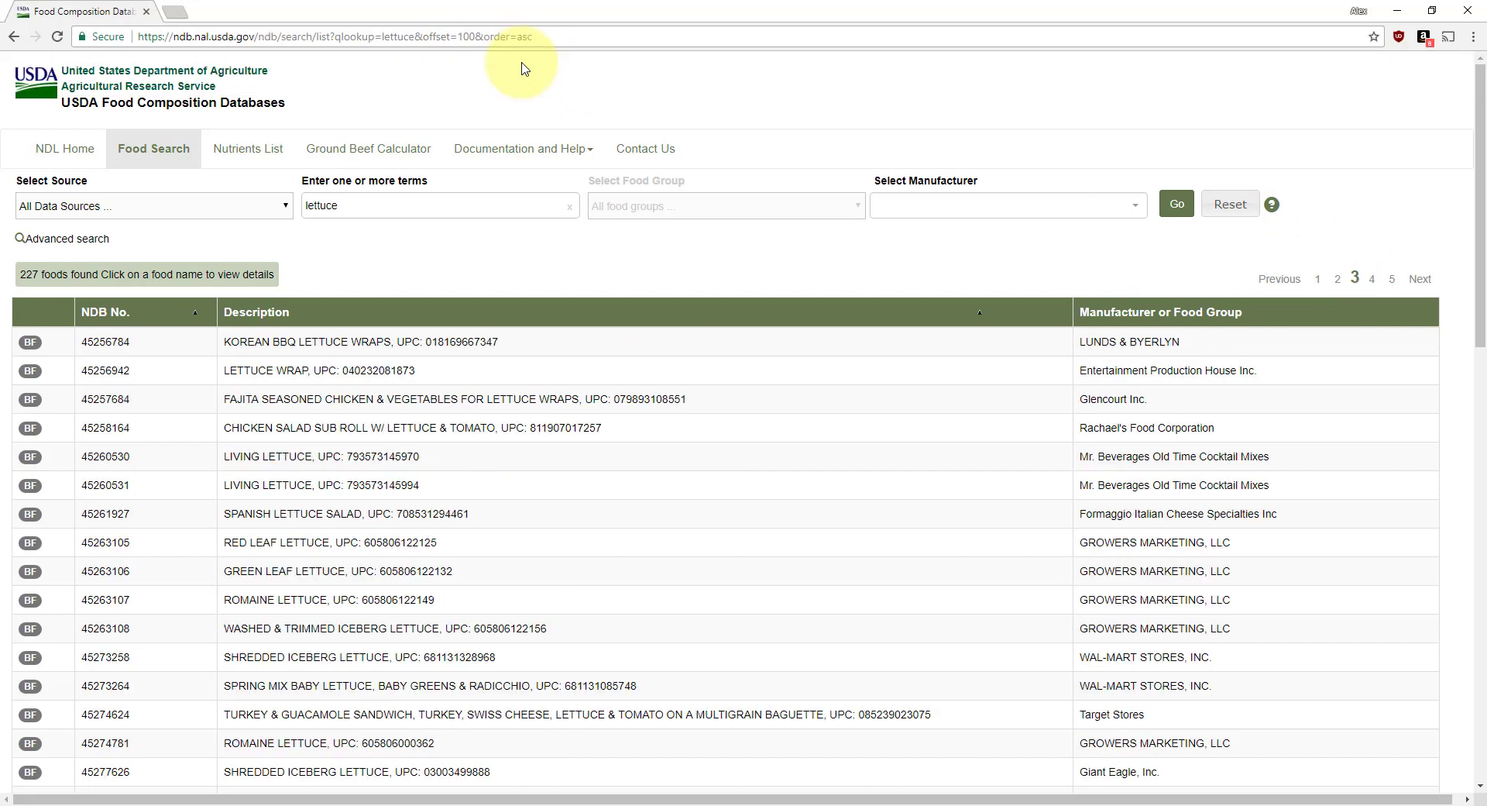
Copy the lettuce results URL with offset=100 from the browser and create a new web query from it in the Power Query Editor
{"action": "left_click", "coordinate": [572, 36]}
{"action": "key", "text": "ctrl+c"}
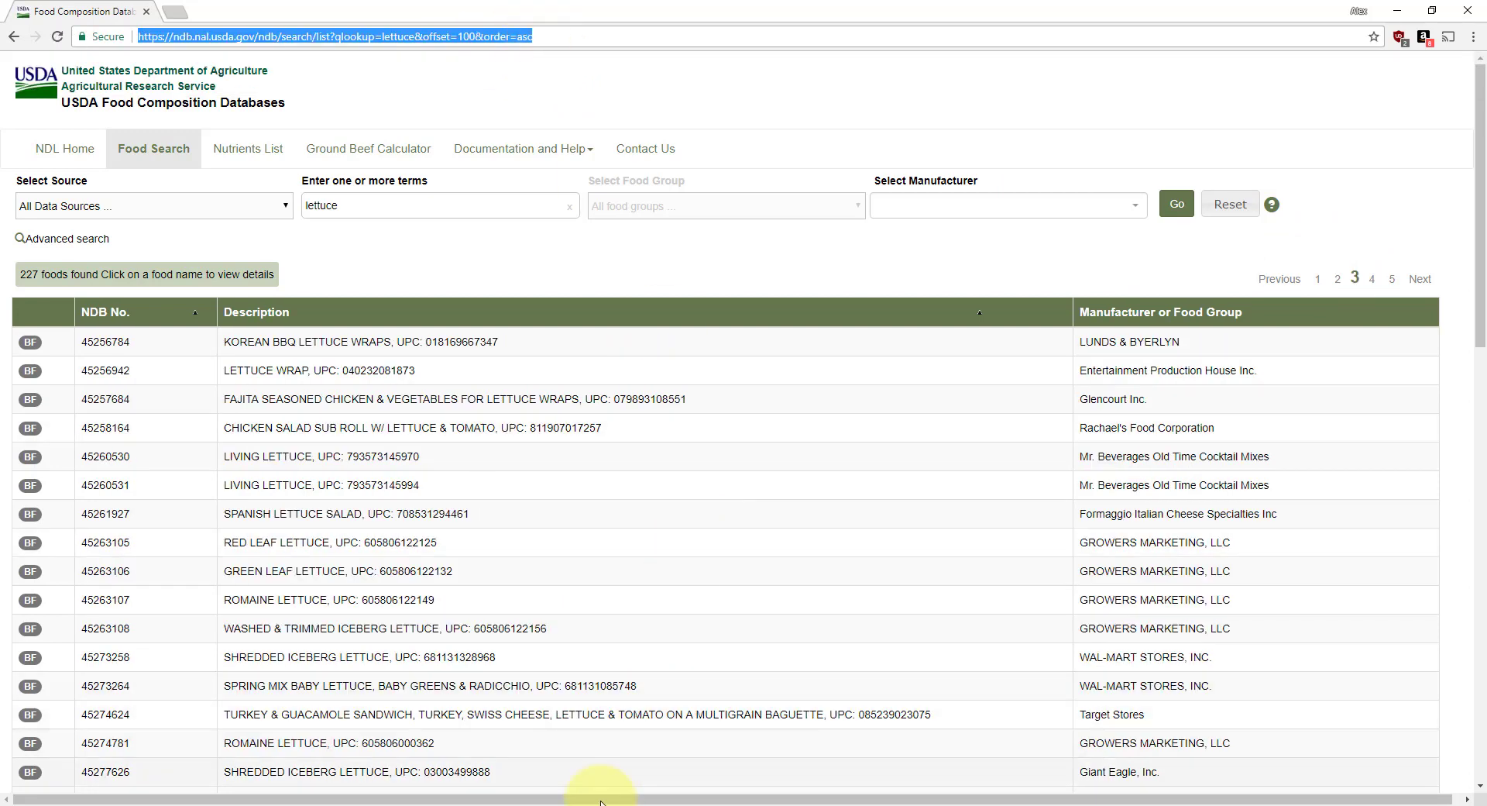
{"action": "left_click", "coordinate": [675, 767]}
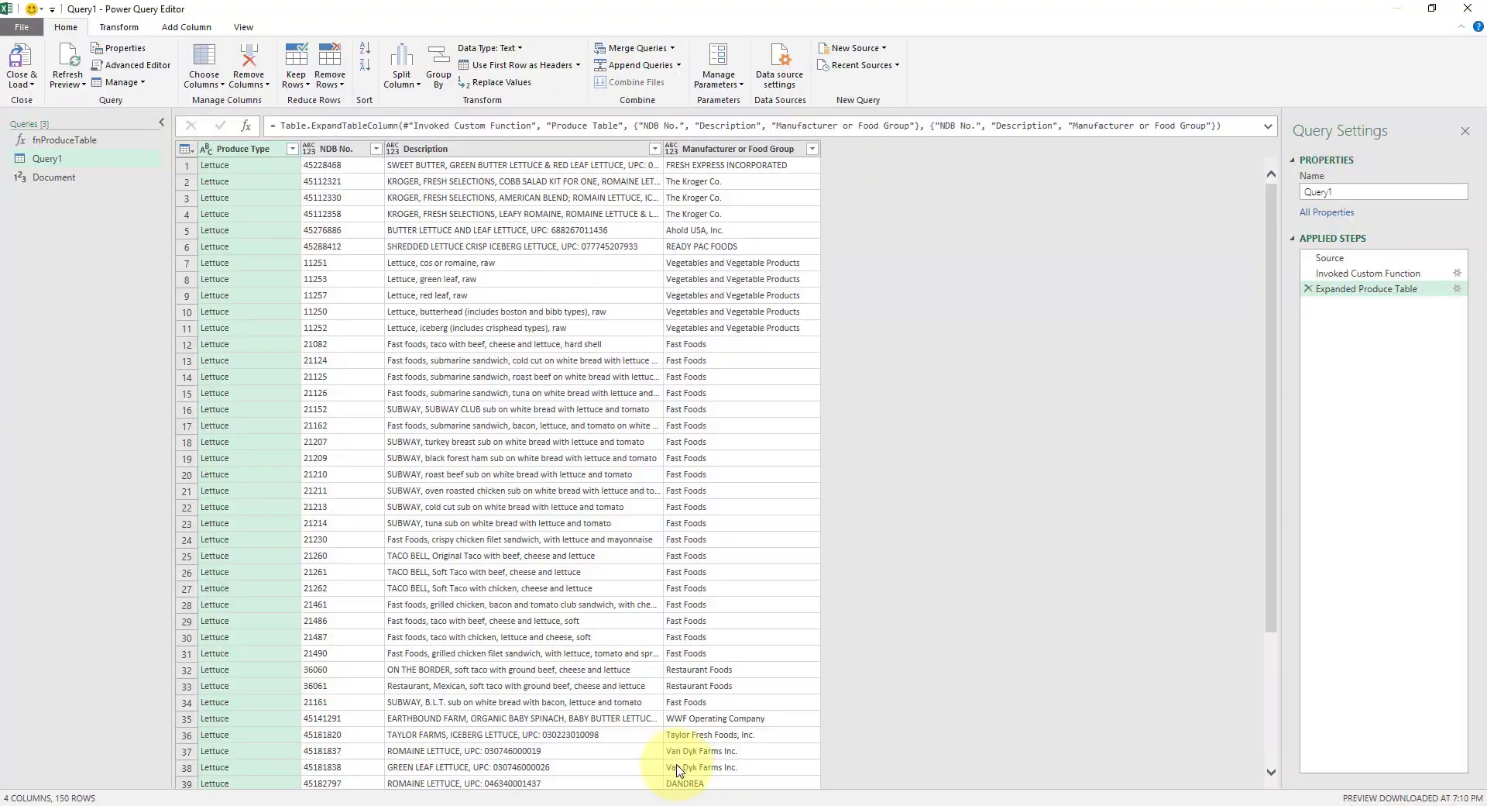
{"action": "right_click", "coordinate": [124, 240]}
{"action": "mouse_move", "coordinate": [185, 271]}
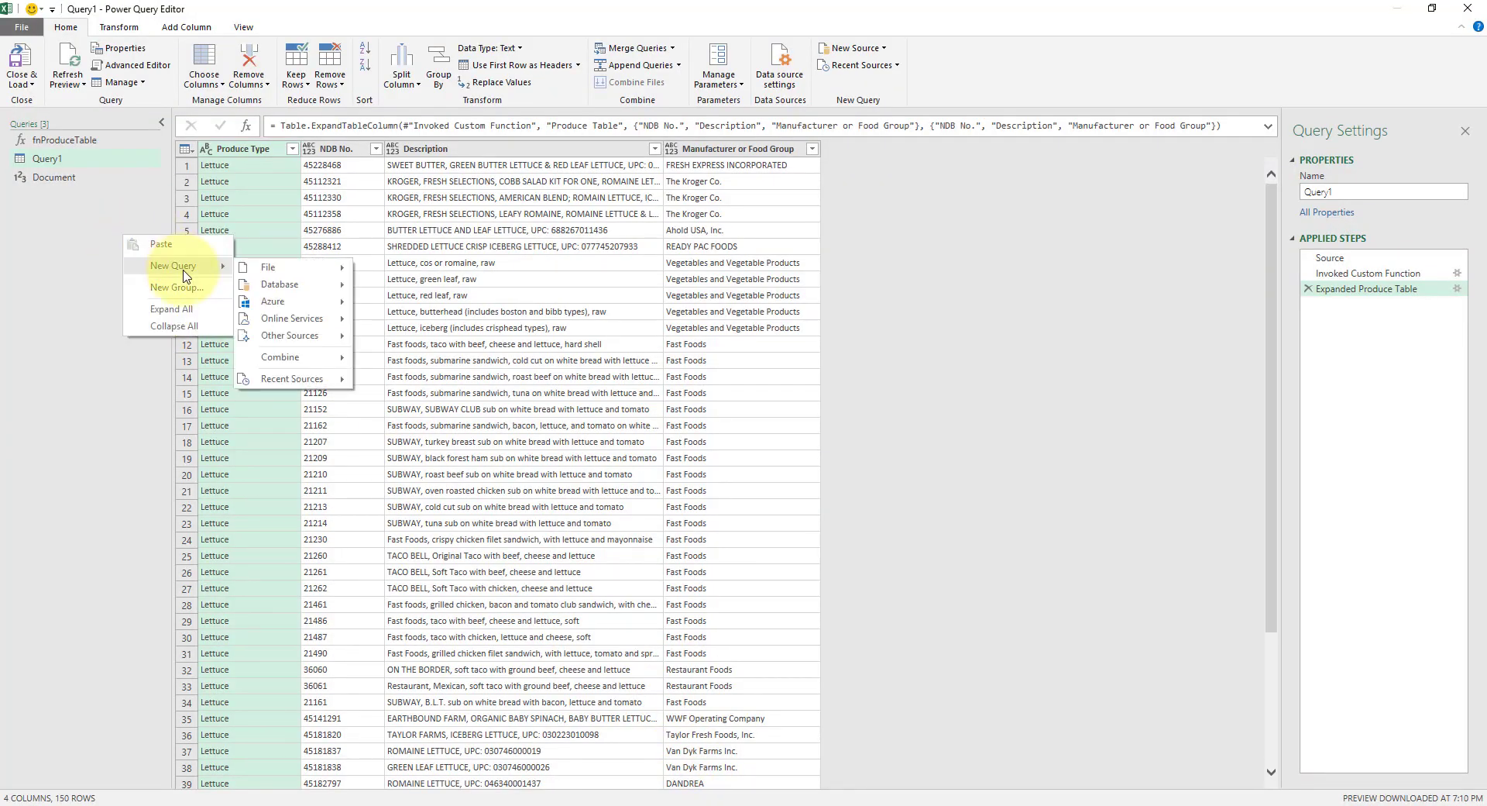
{"action": "mouse_move", "coordinate": [302, 336]}
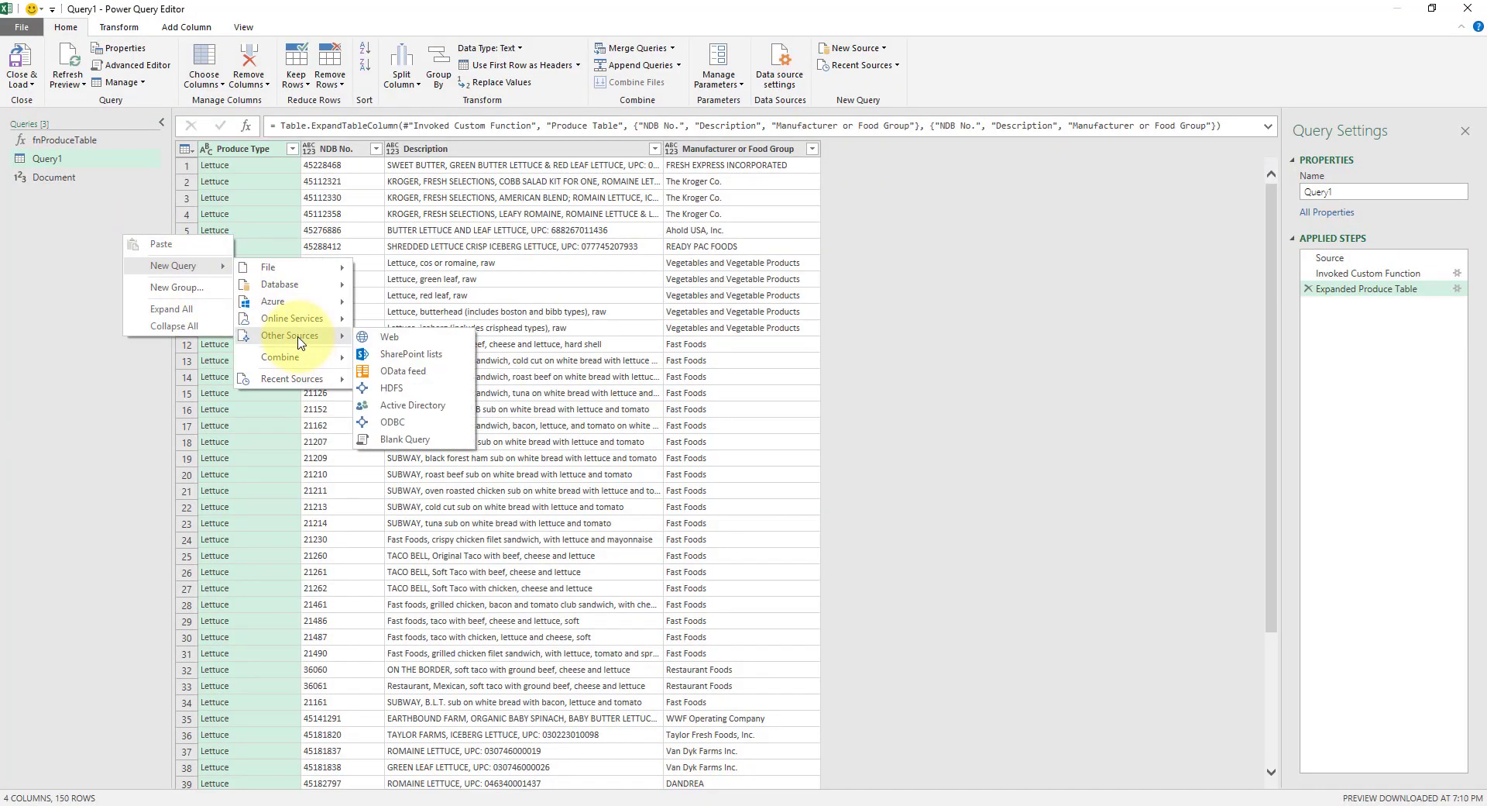
{"action": "left_click", "coordinate": [389, 339]}
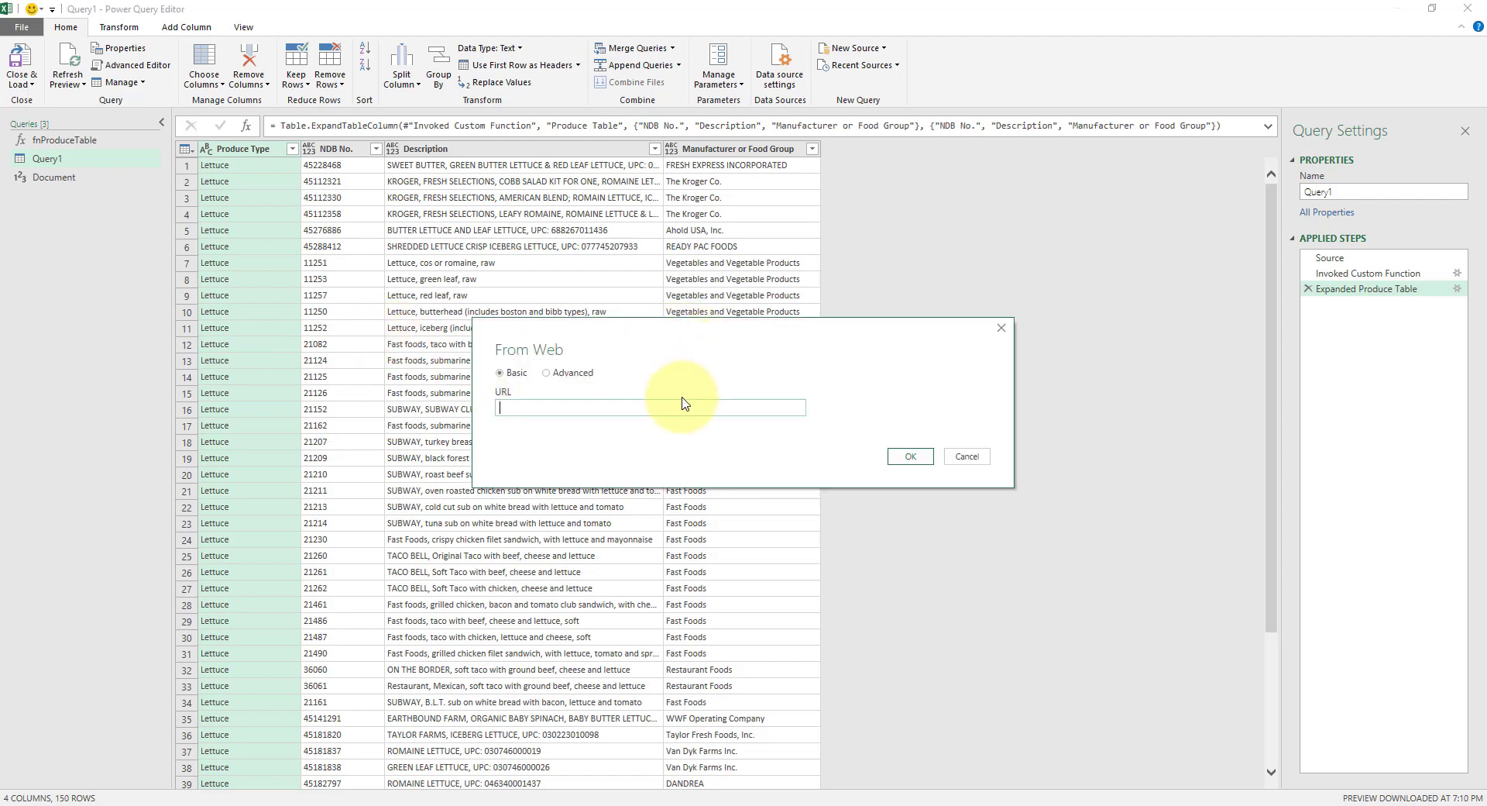
{"action": "key", "text": "ctrl+v"}
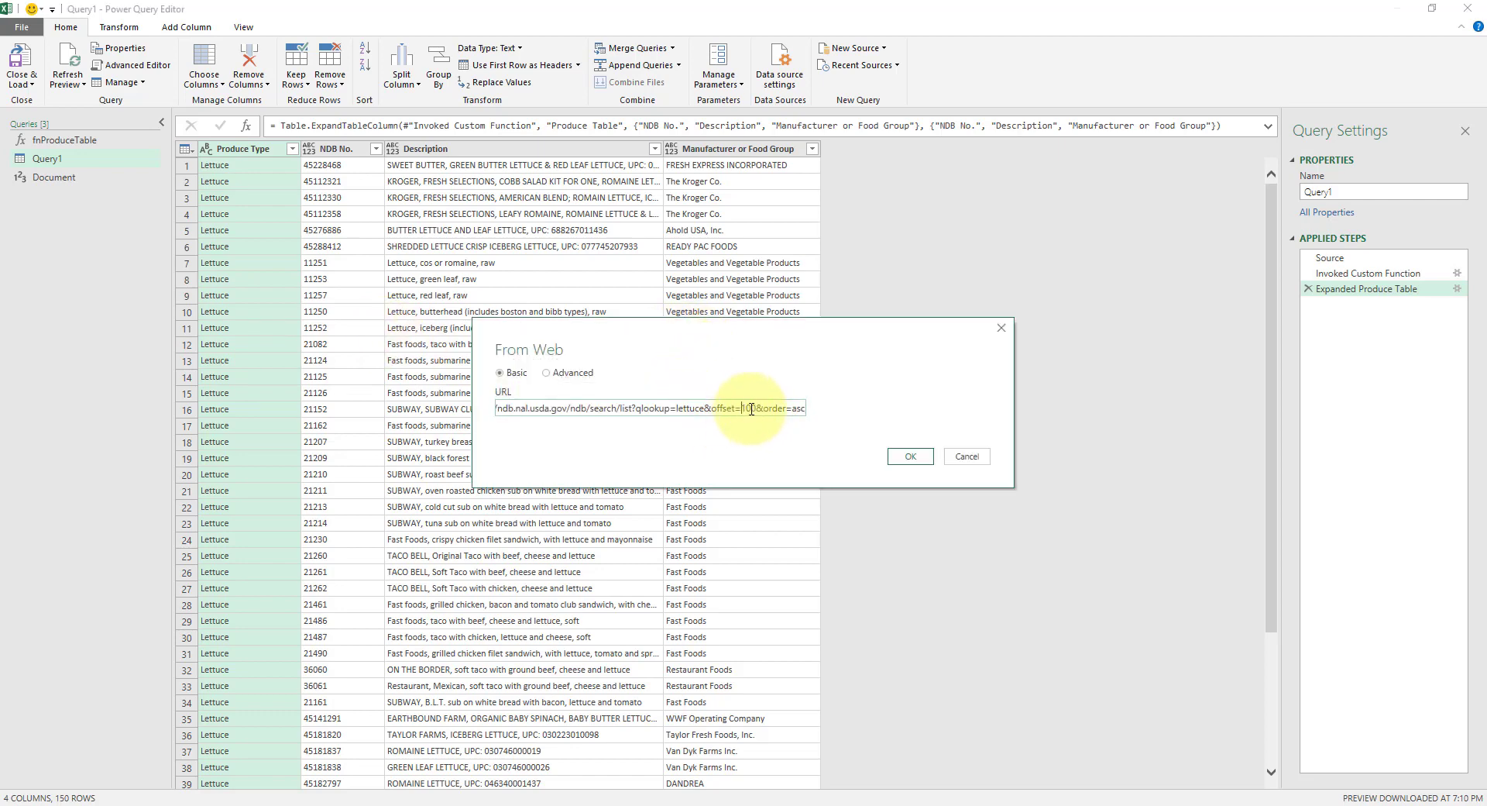
{"action": "mouse_move", "coordinate": [743, 408]}
{"action": "left_mouse_down"}
{"action": "mouse_move", "coordinate": [823, 411]}
{"action": "mouse_move", "coordinate": [742, 415]}
{"action": "left_mouse_up"}
{"action": "left_click", "coordinate": [908, 456]}
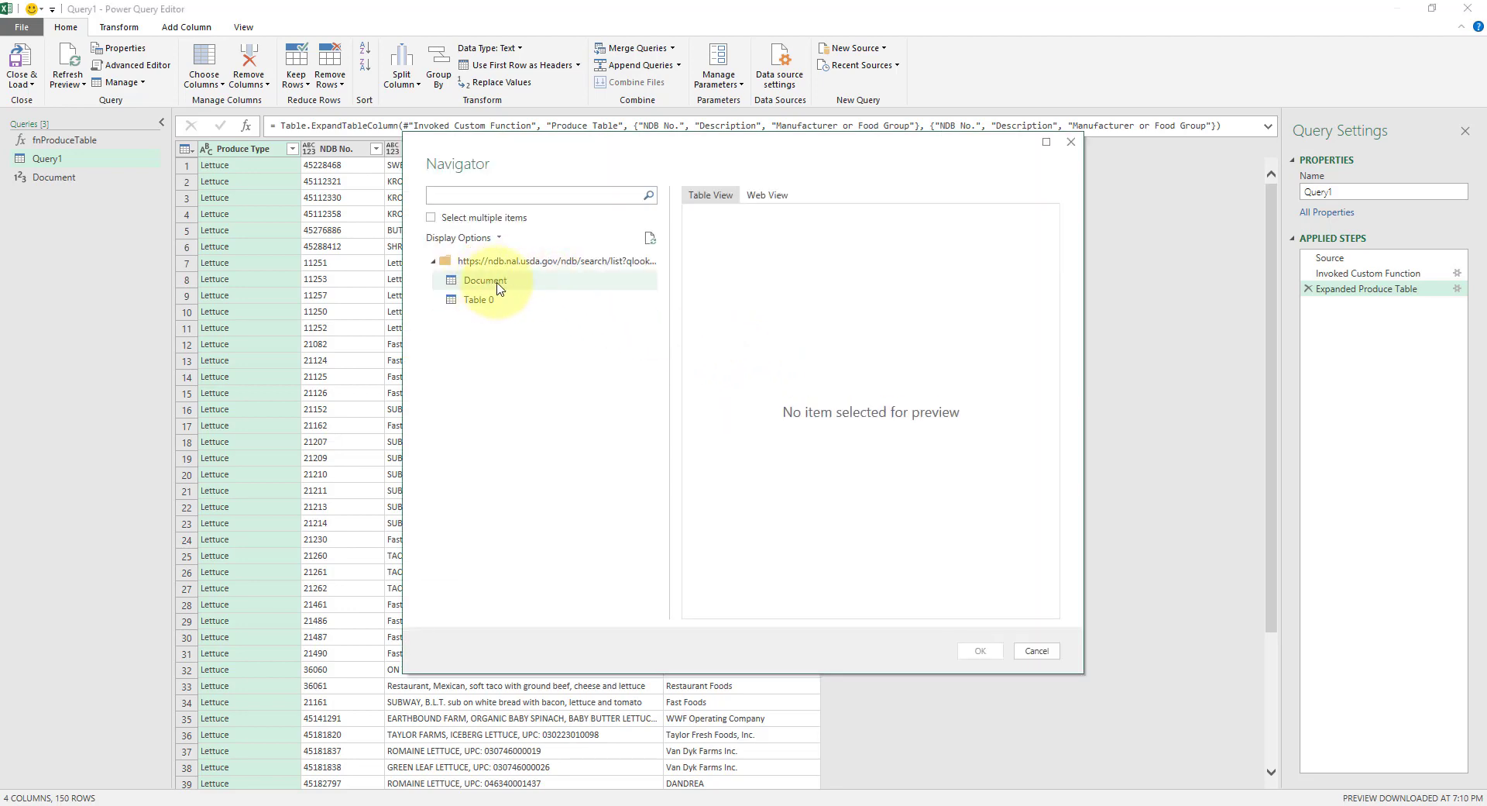
Preview Table 0, import the Document item instead, and drill into the HTML element's Children table
{"action": "left_click", "coordinate": [504, 299]}
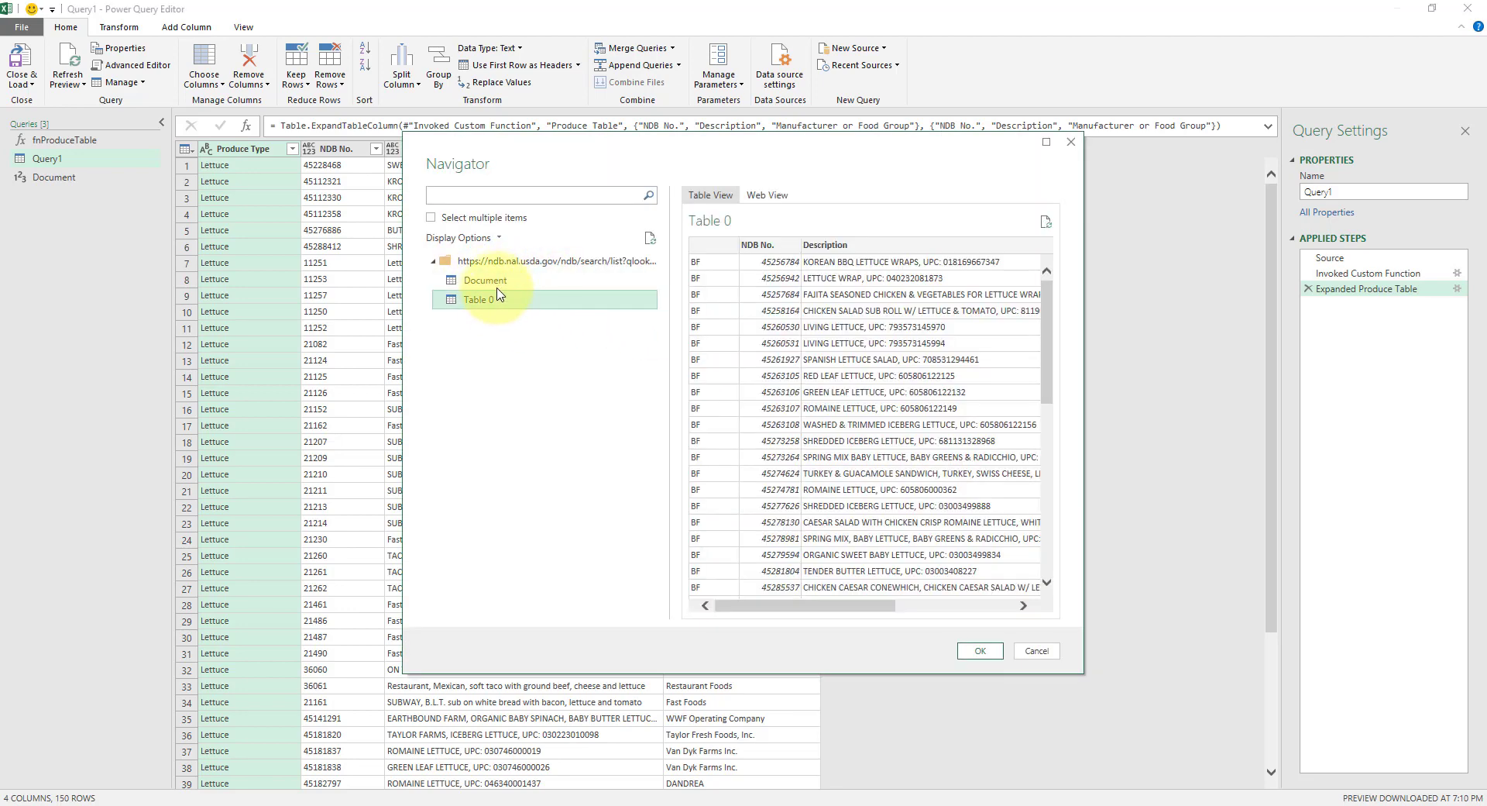
{"action": "left_click", "coordinate": [497, 289]}
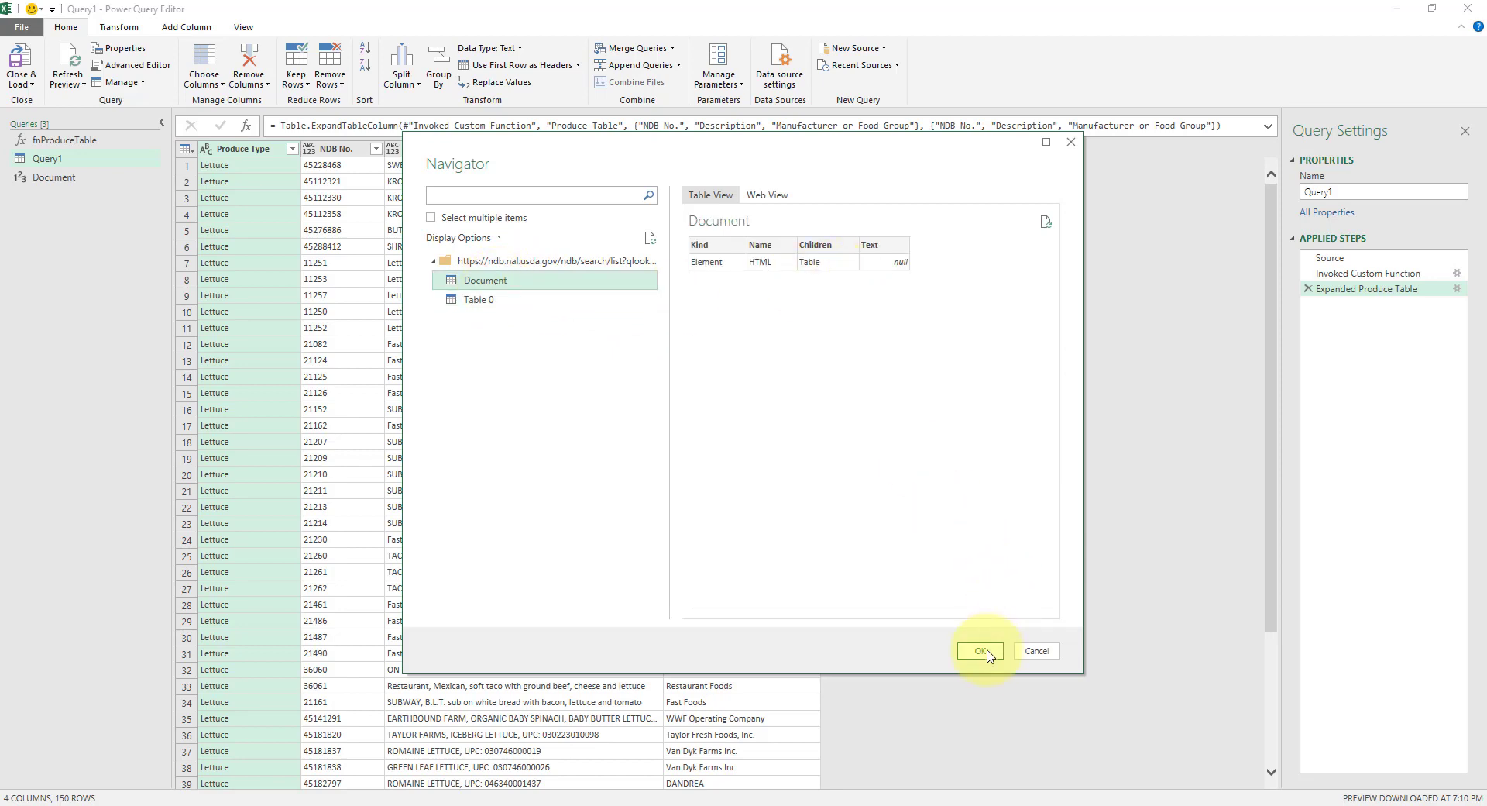
{"action": "left_click", "coordinate": [980, 650]}
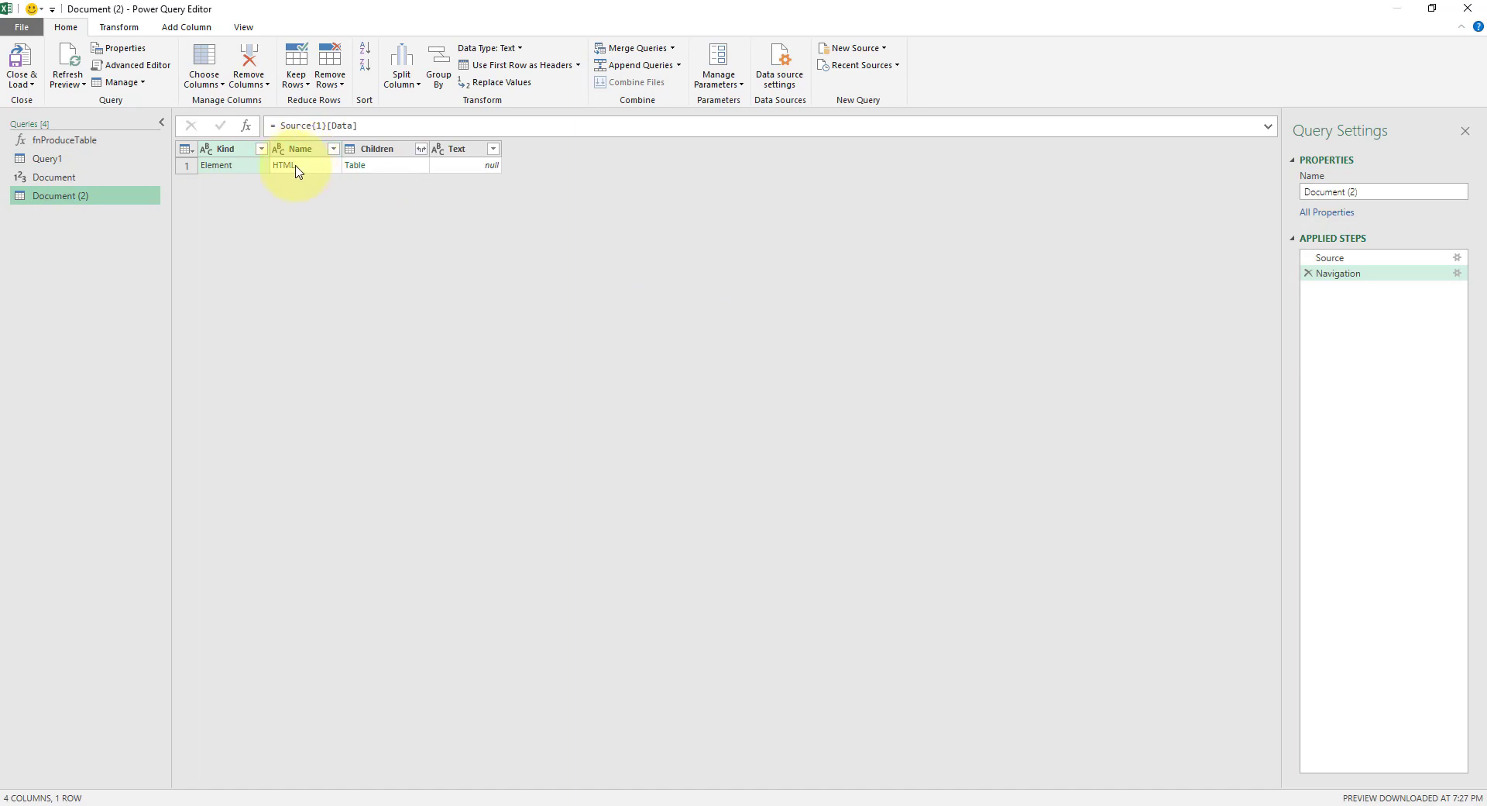
{"action": "left_click", "coordinate": [411, 172]}
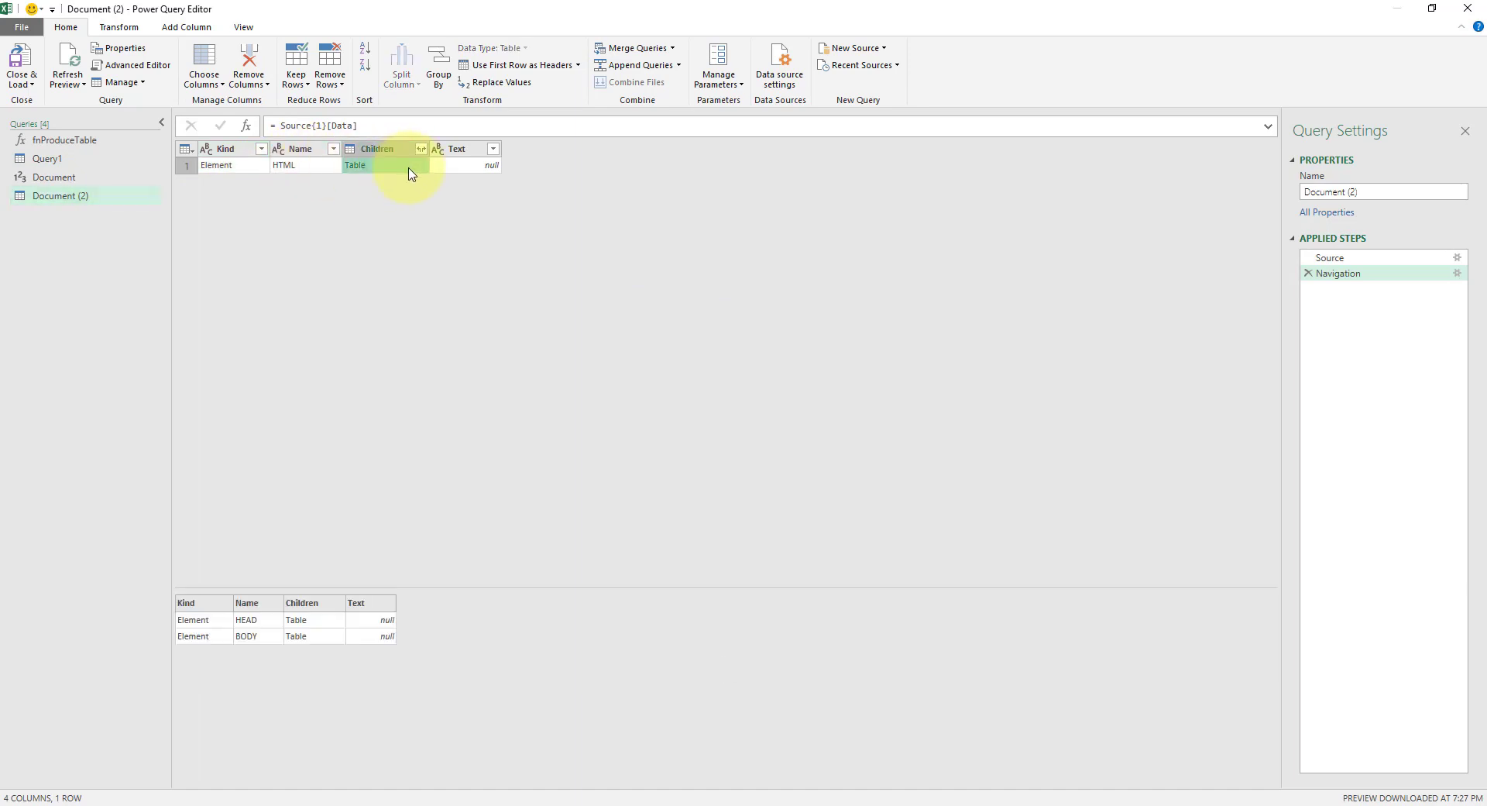
{"action": "left_click", "coordinate": [355, 165]}
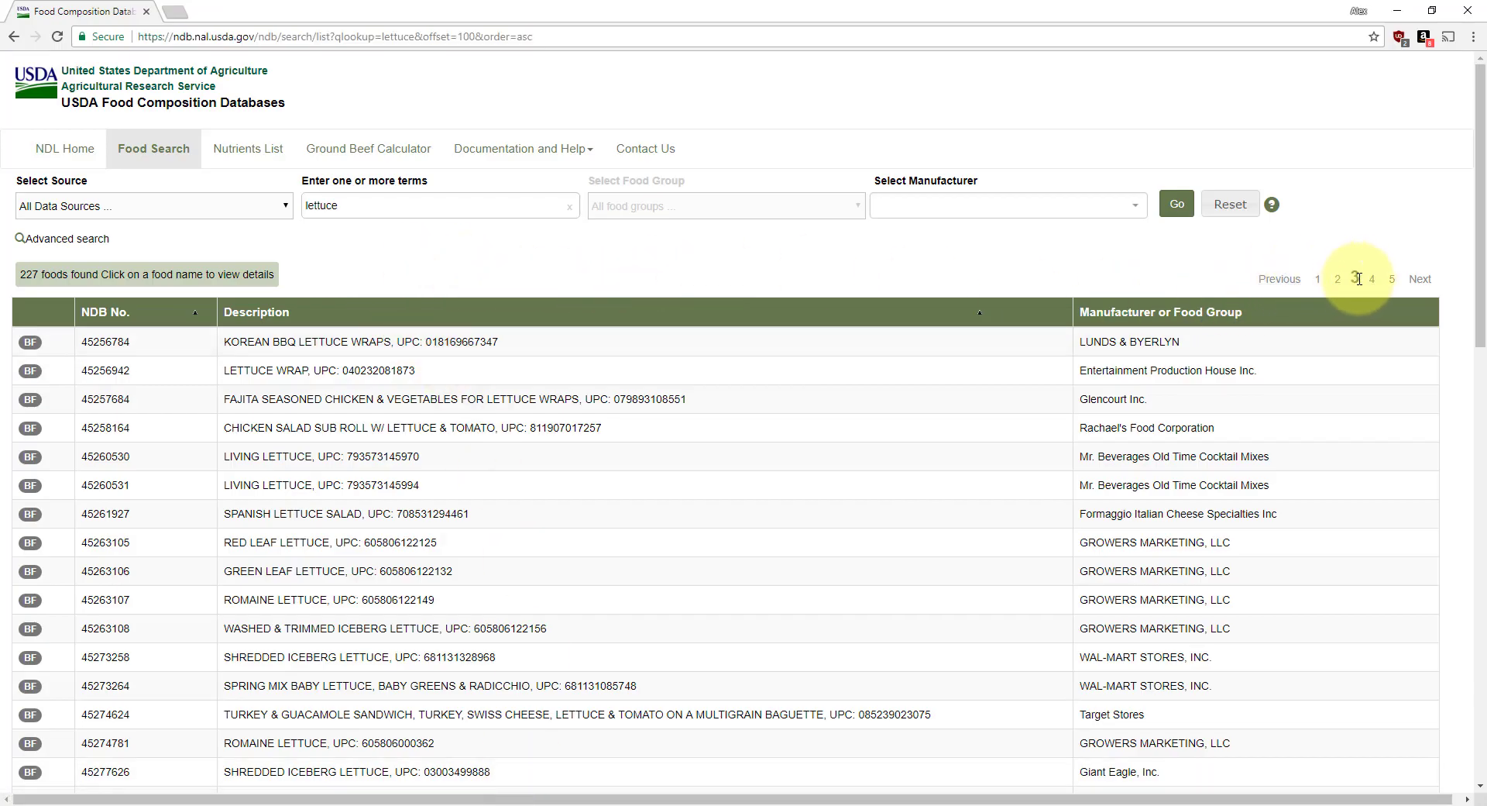
In the browser, inspect the page 5 link's HTML and trace its place under the body element
{"action": "right_click", "coordinate": [1393, 280]}
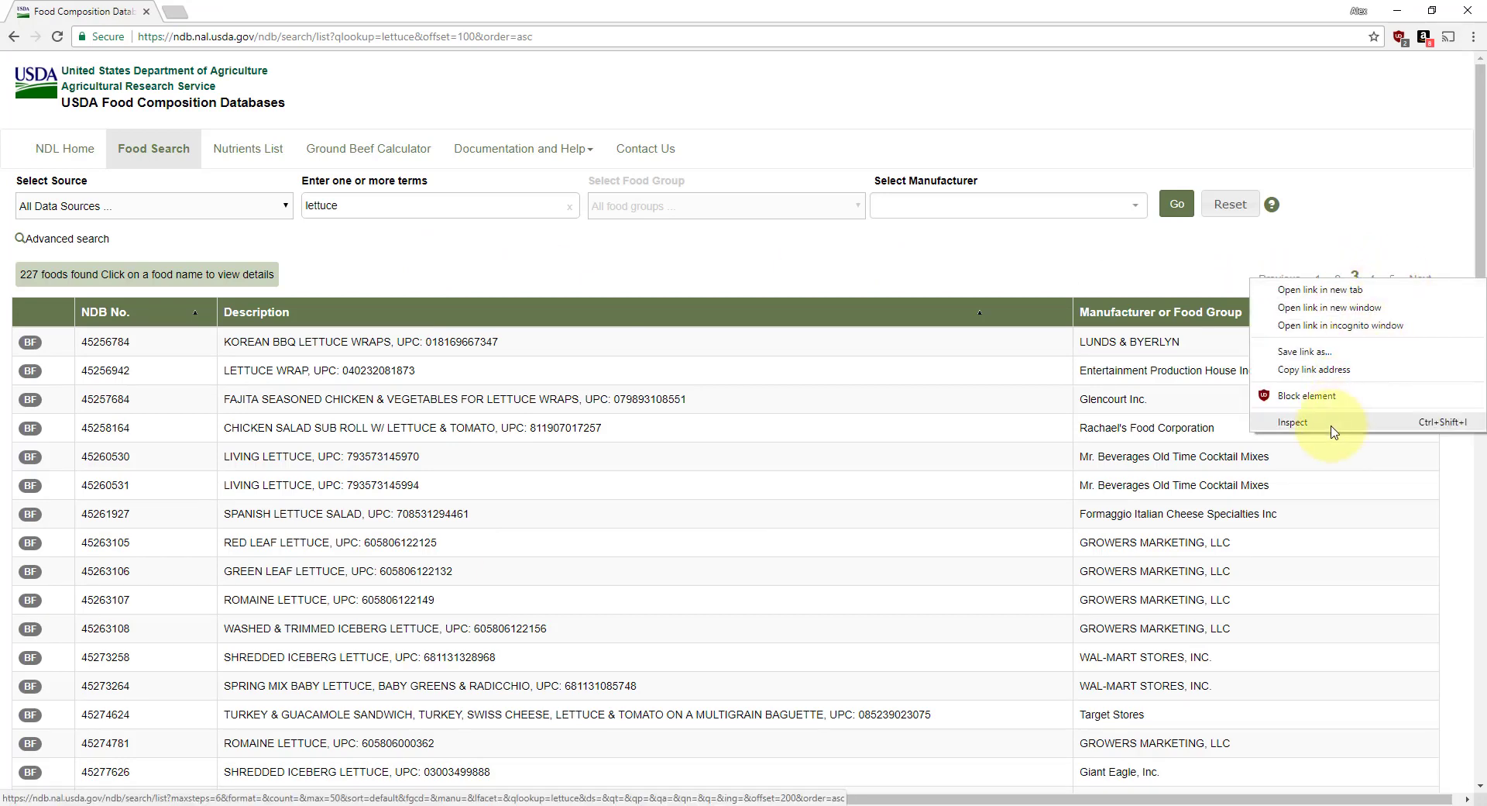
{"action": "left_click", "coordinate": [1332, 427]}
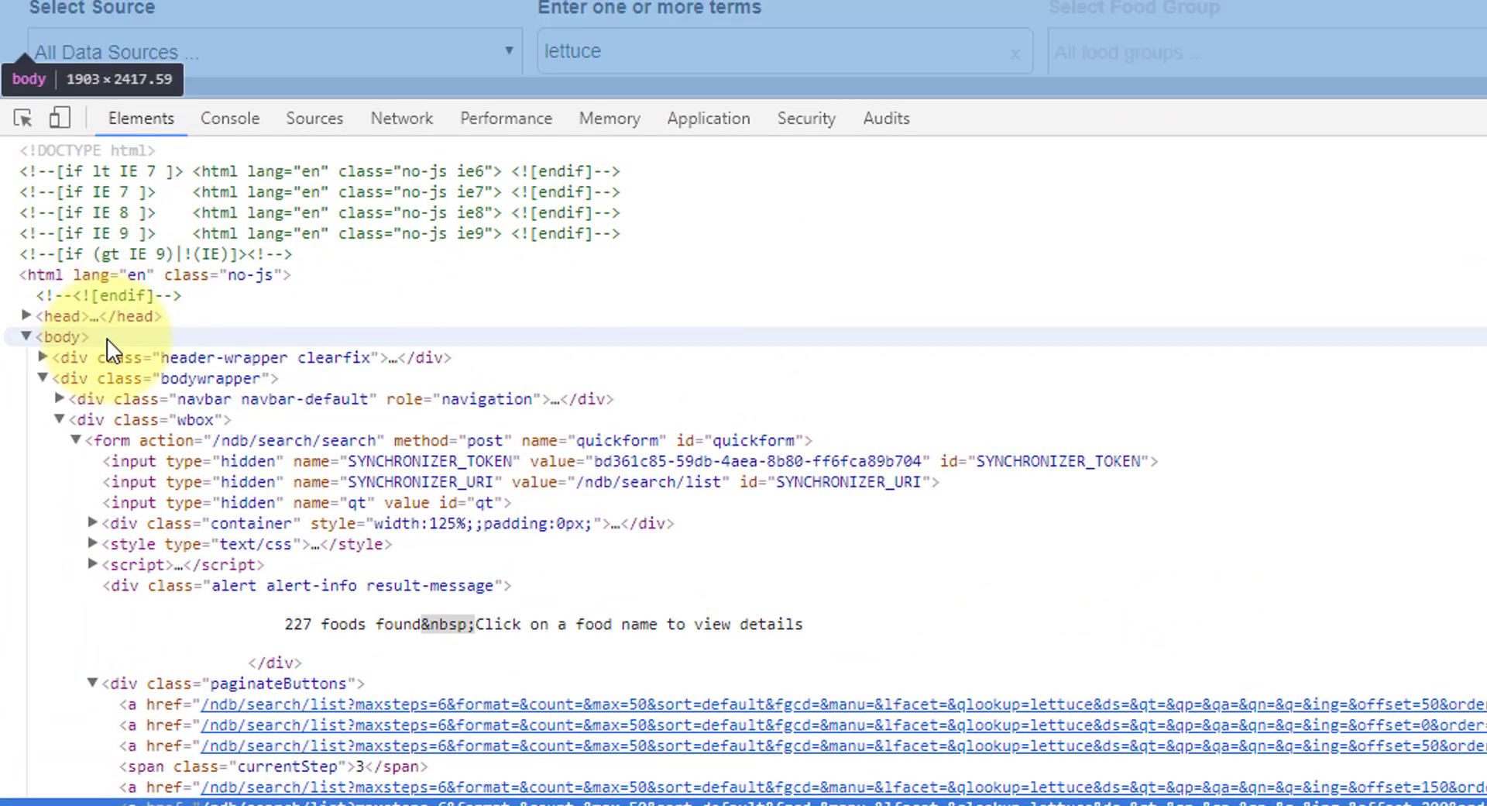
{"action": "left_click_drag", "start_coordinate": [1024, 97], "coordinate": [1128, 83]}
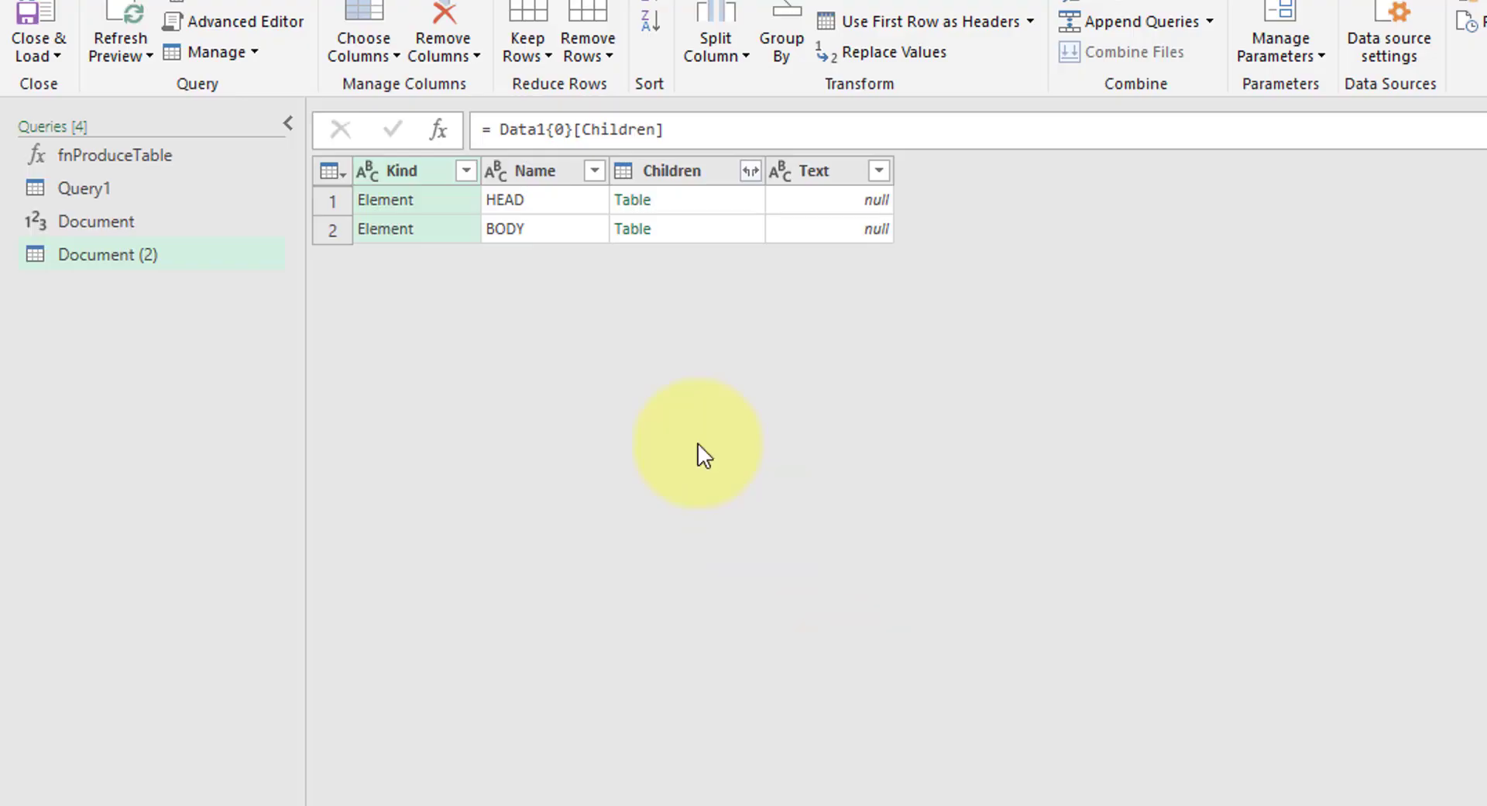
In the Power Query Editor, drill into the BODY element's Children table and into its second DIV
{"action": "left_click", "coordinate": [640, 230]}
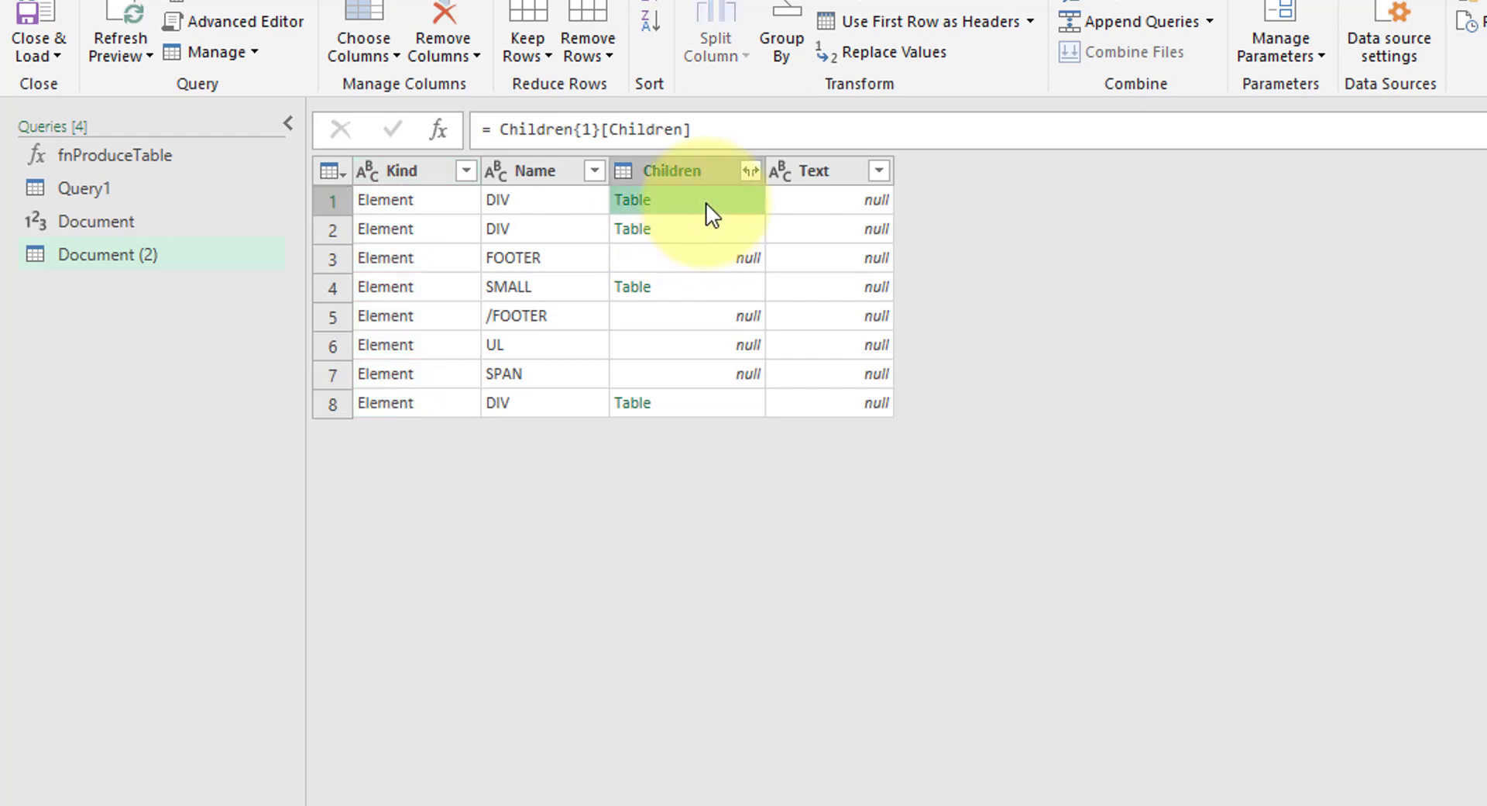
{"action": "left_click", "coordinate": [708, 226]}
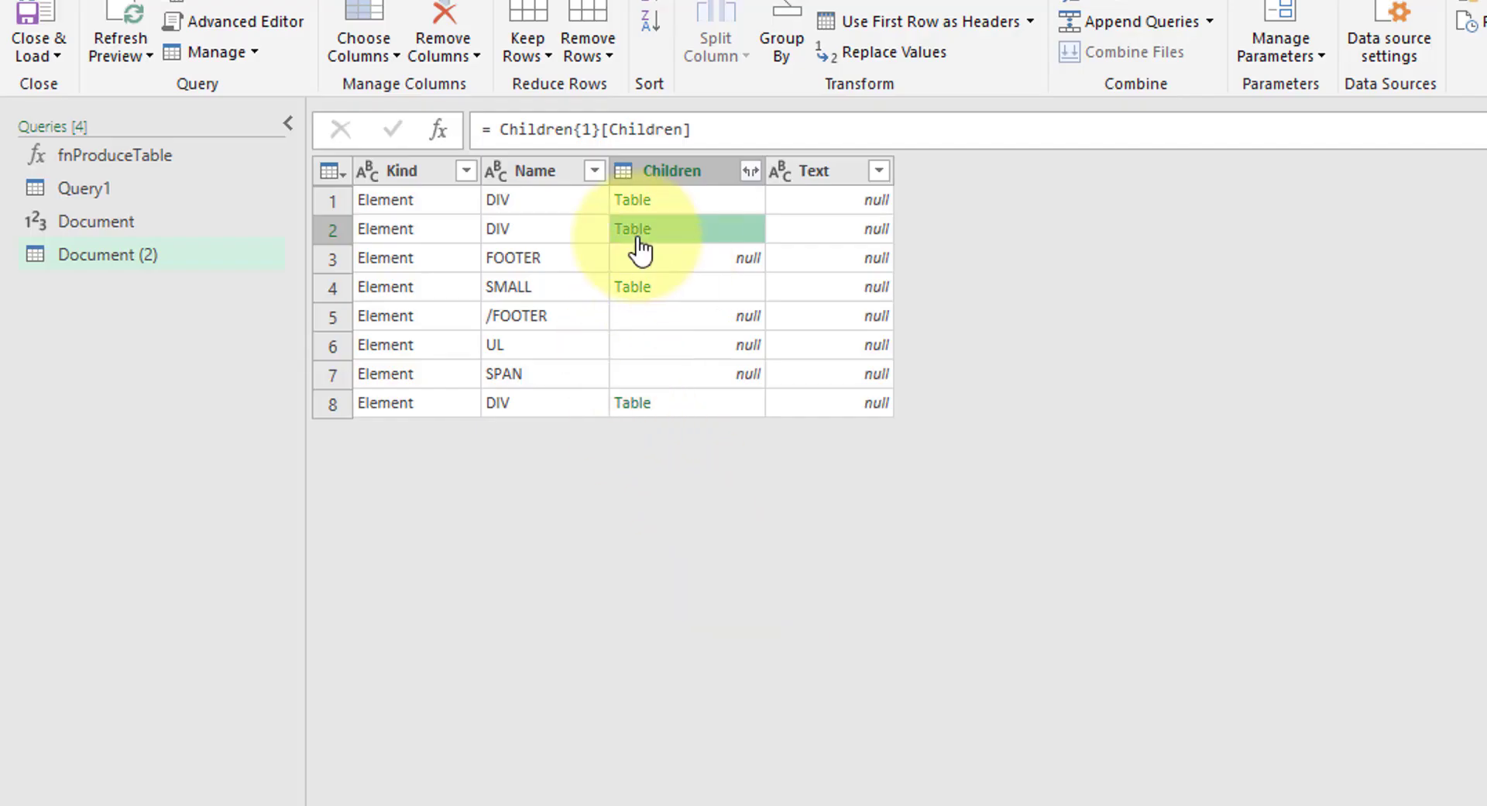
{"action": "left_click", "coordinate": [638, 234]}
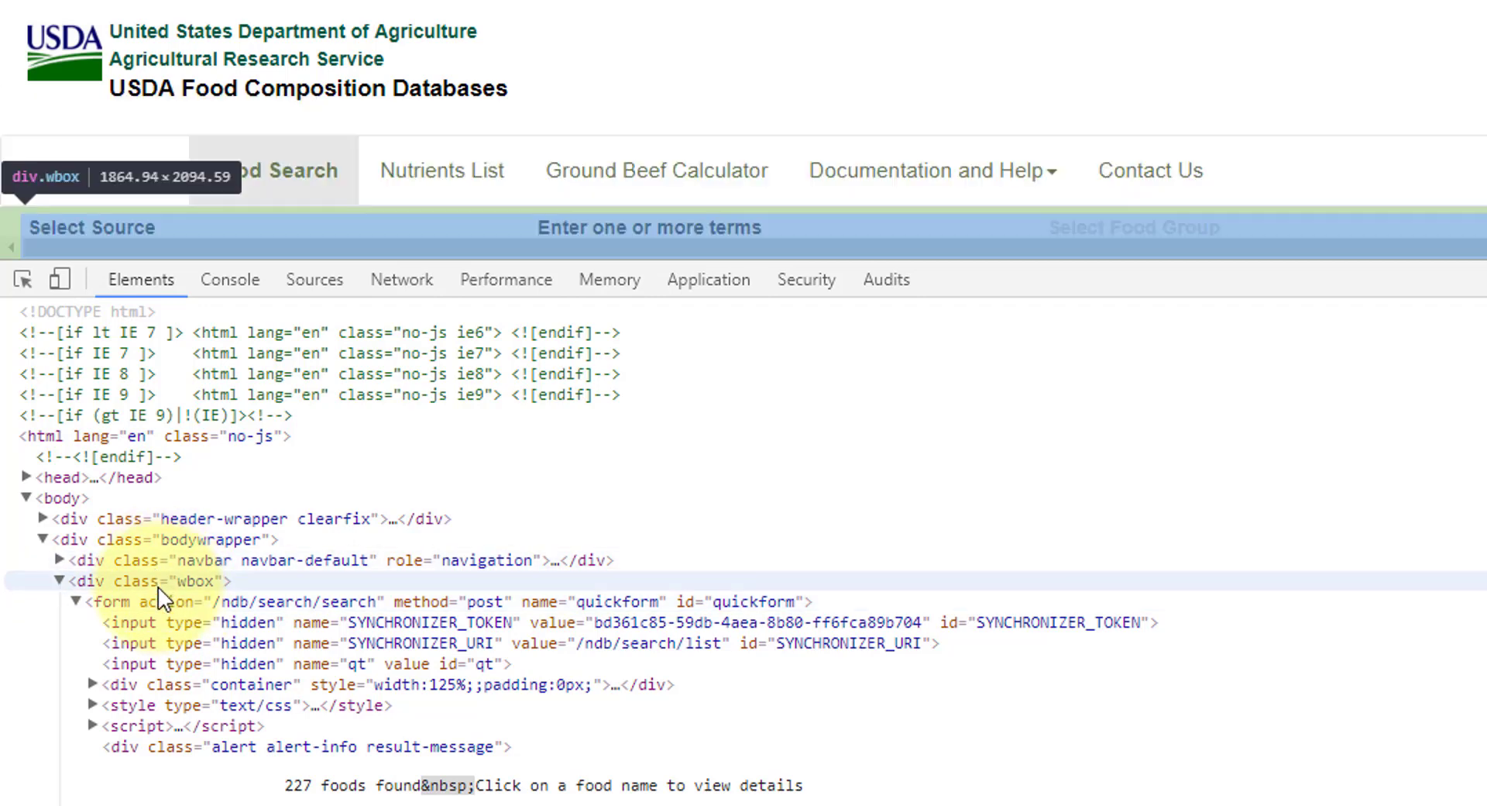
Check the extent of the wbox div in the page source, and drill into the matching second DIV and its FORM table
{"action": "left_click", "coordinate": [60, 580]}
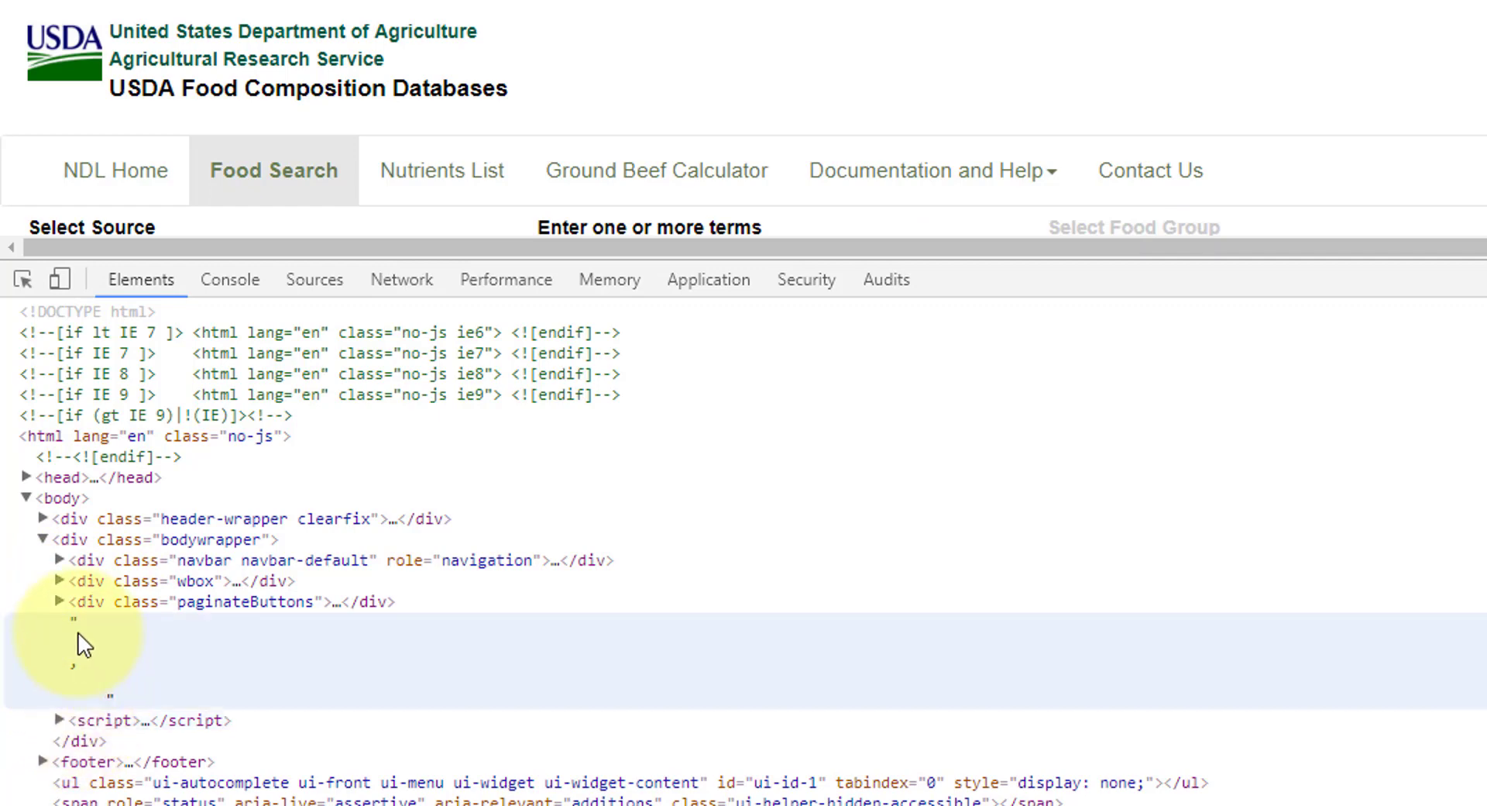
{"action": "left_click", "coordinate": [58, 580]}
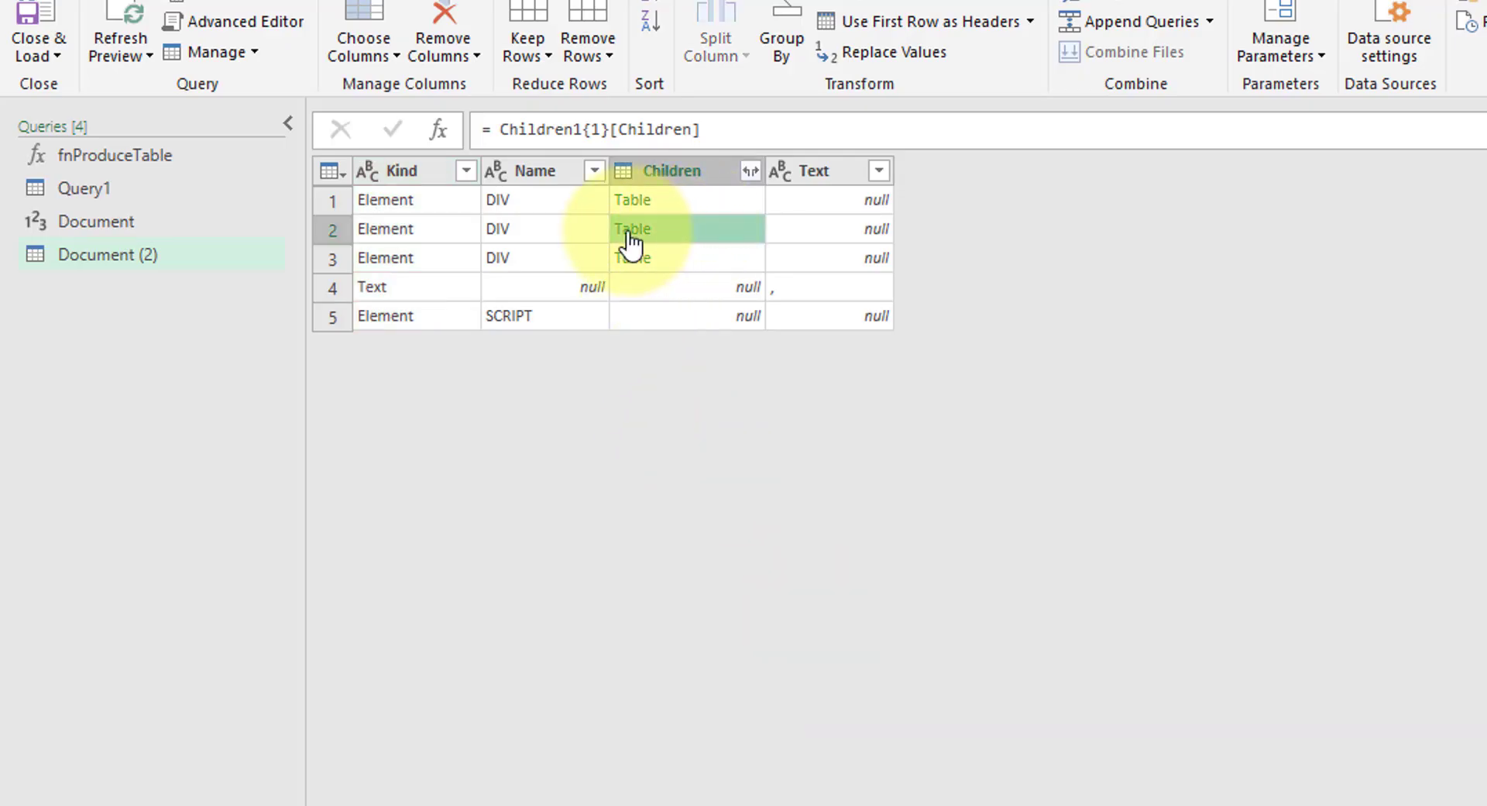
{"action": "left_click", "coordinate": [631, 232]}
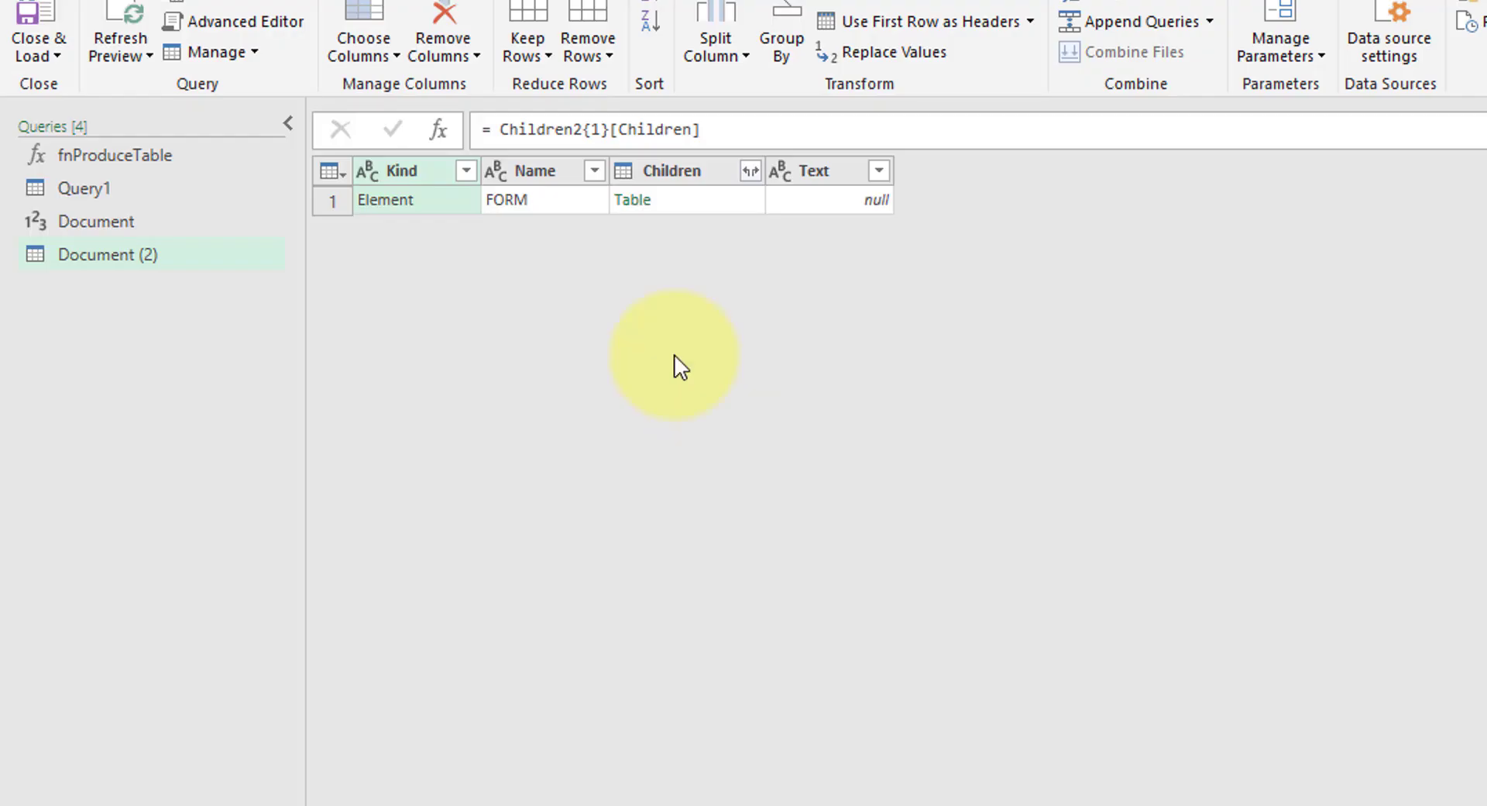
{"action": "left_click", "coordinate": [646, 203]}
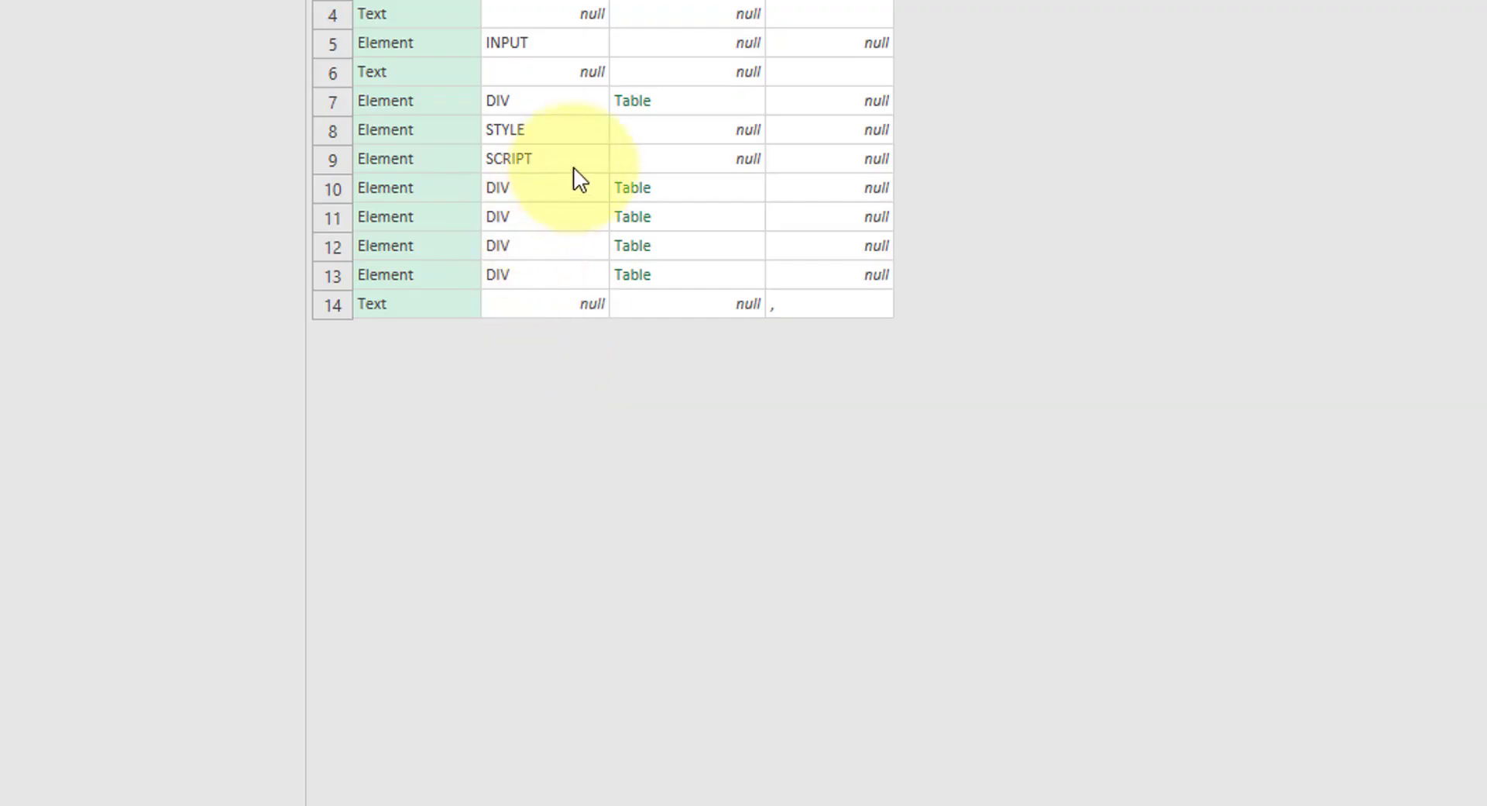
Preview the DIV tables in rows 10 and 11, and drill into the row 11 table holding the pagination links
{"action": "left_click", "coordinate": [700, 187]}
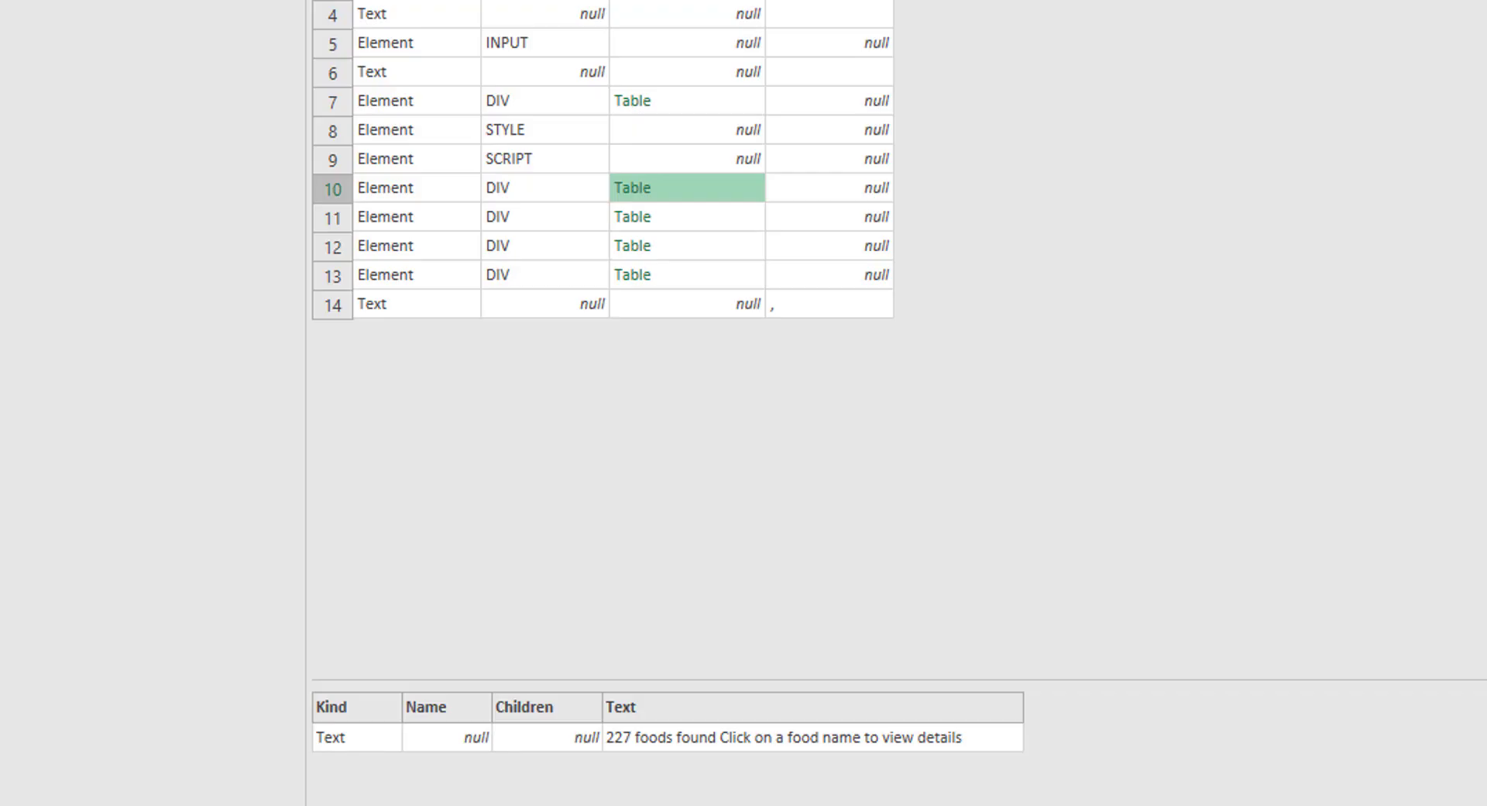
{"action": "left_click", "coordinate": [726, 216]}
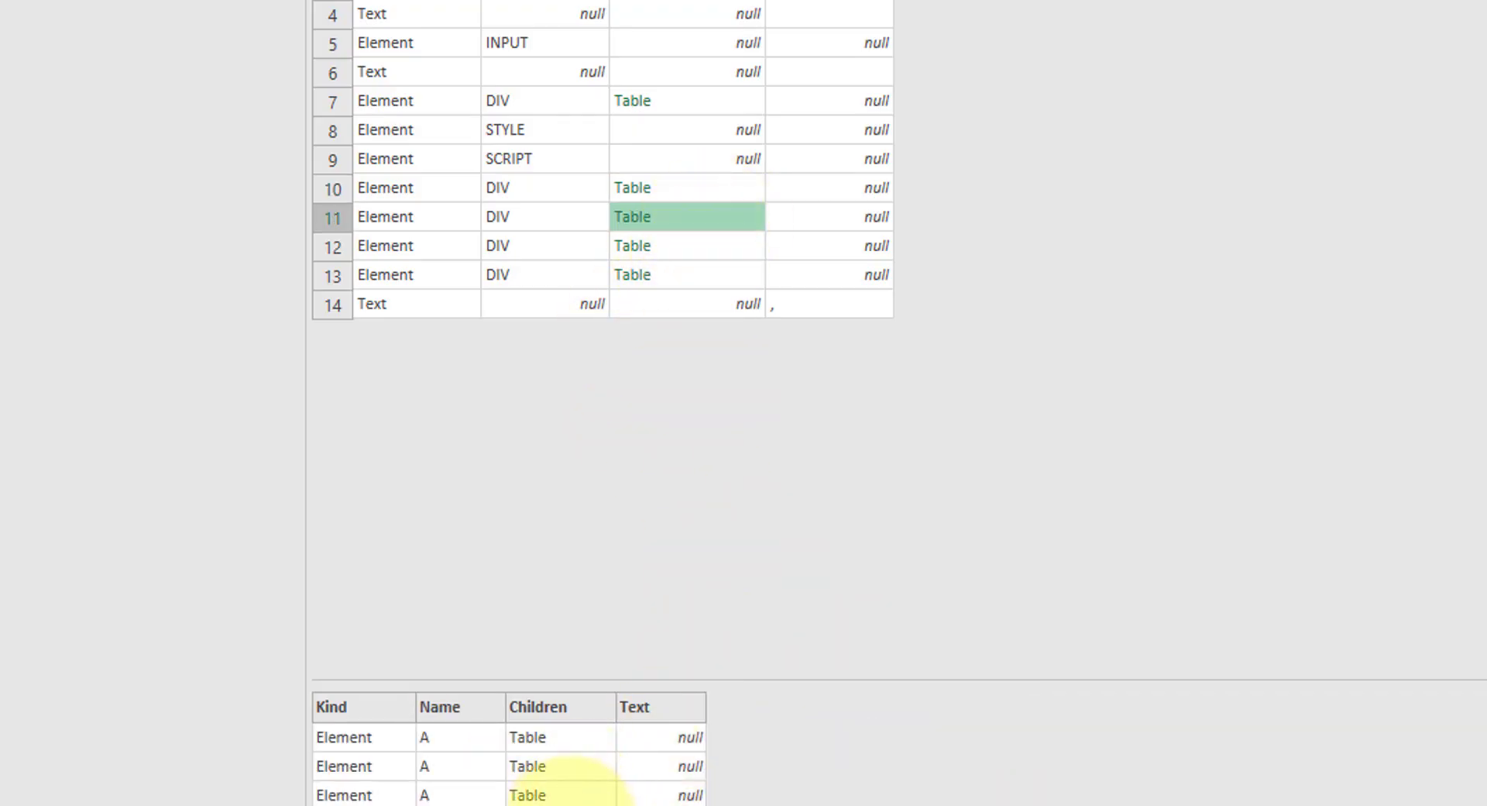
{"action": "left_click", "coordinate": [641, 224]}
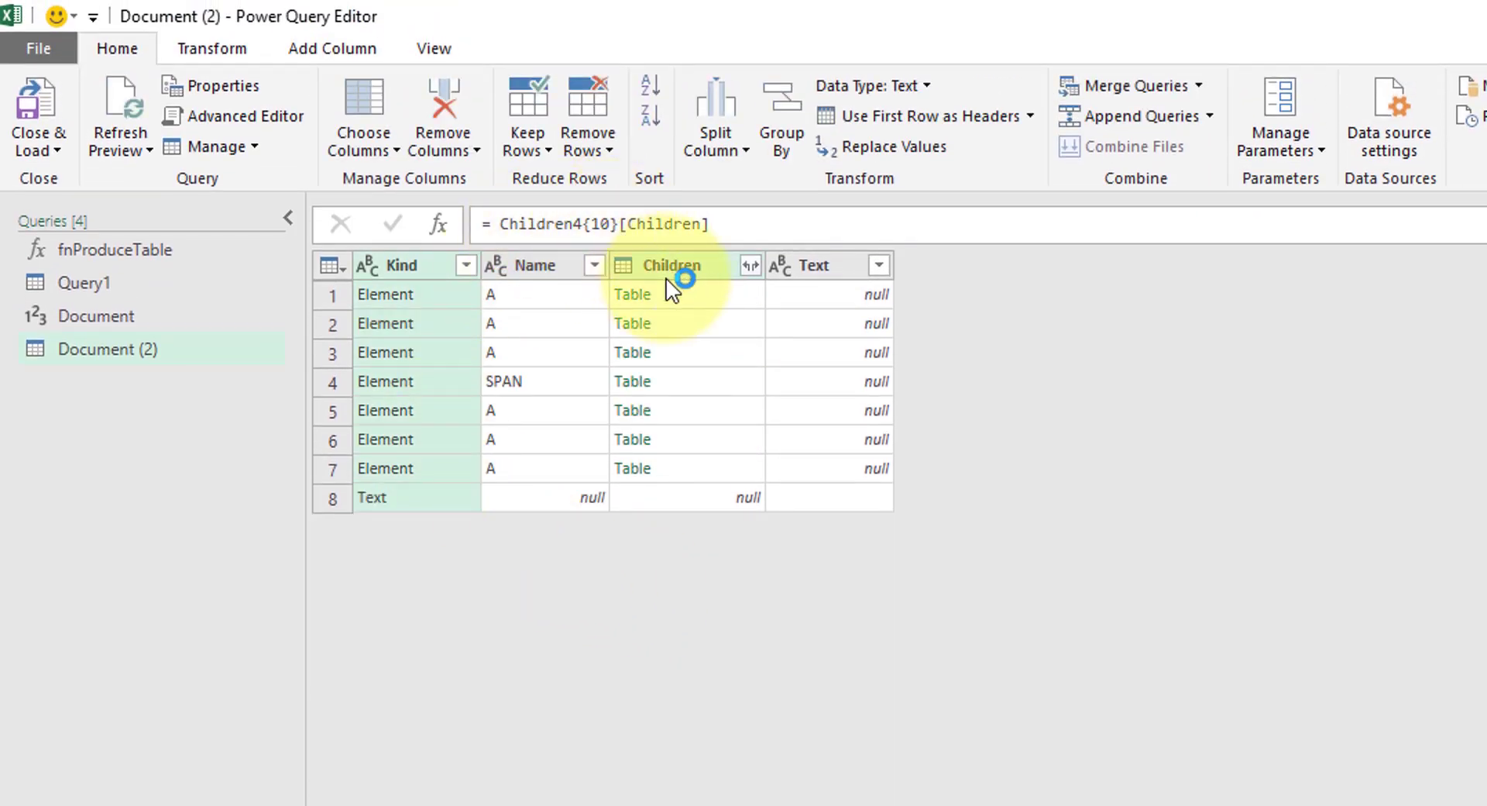
Preview the Children tables of rows 1 to 7 to examine the text of each pagination link
{"action": "left_click", "coordinate": [711, 295]}
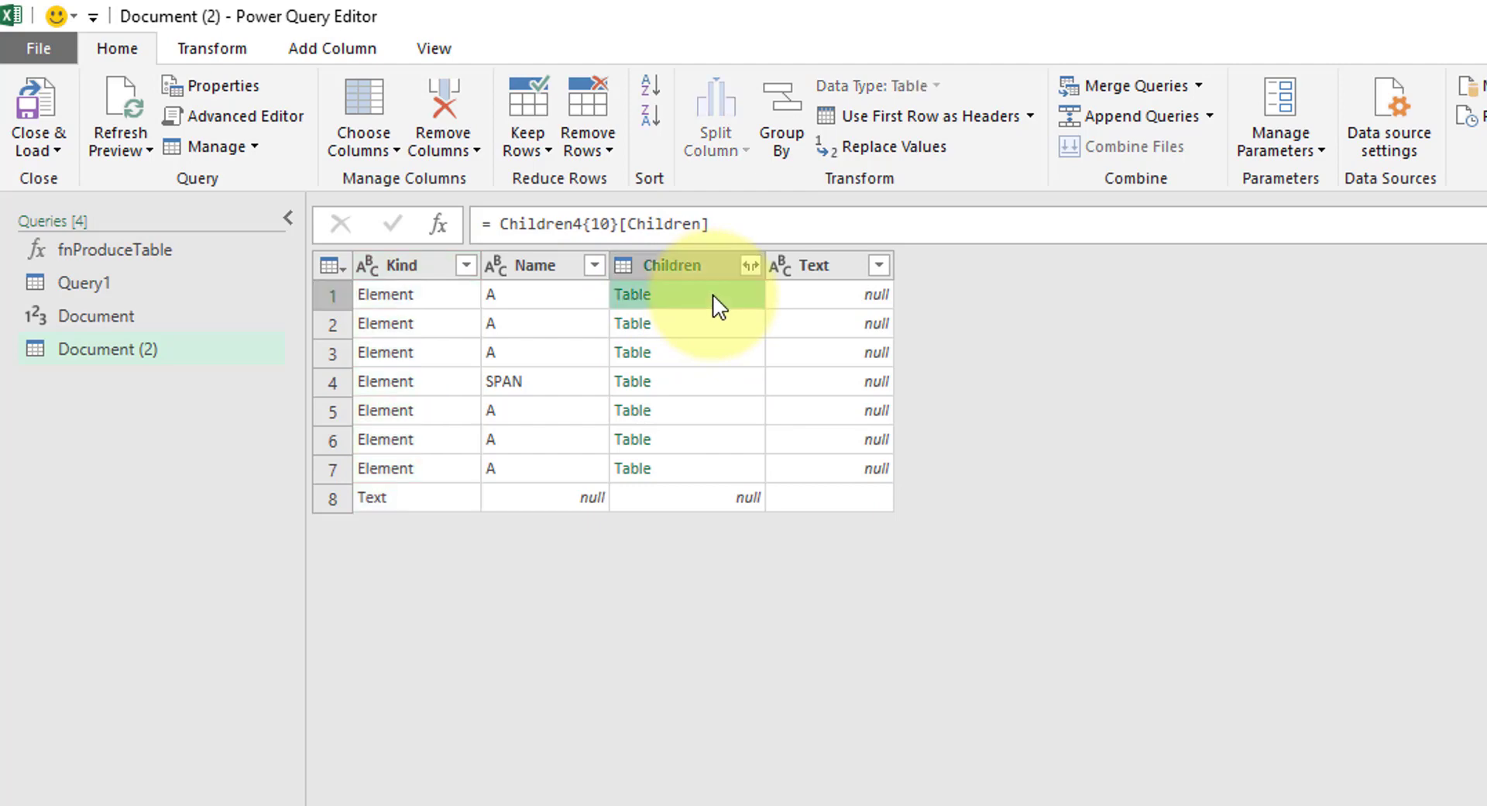
{"action": "left_click", "coordinate": [732, 326]}
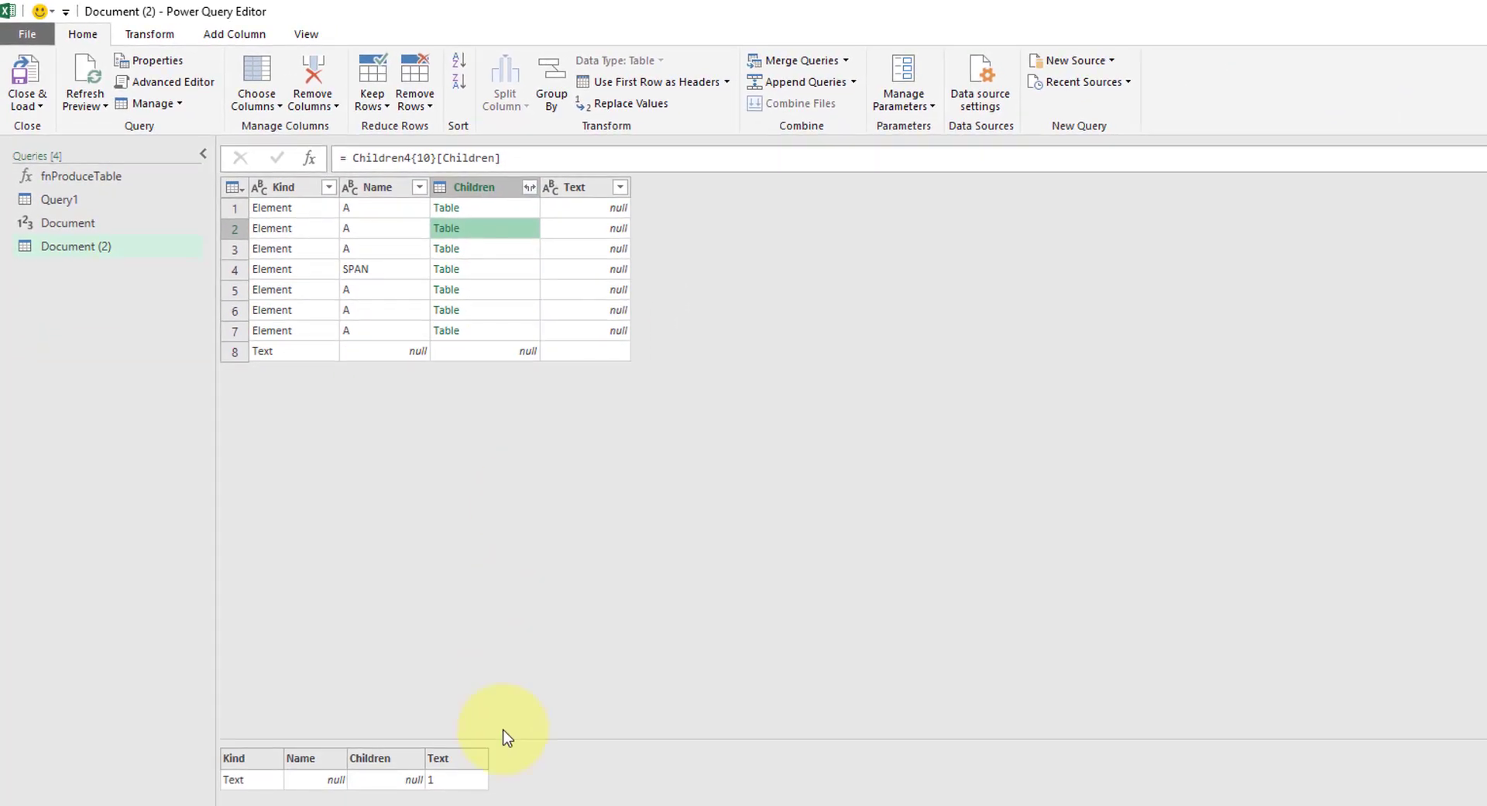
{"action": "left_click", "coordinate": [483, 244]}
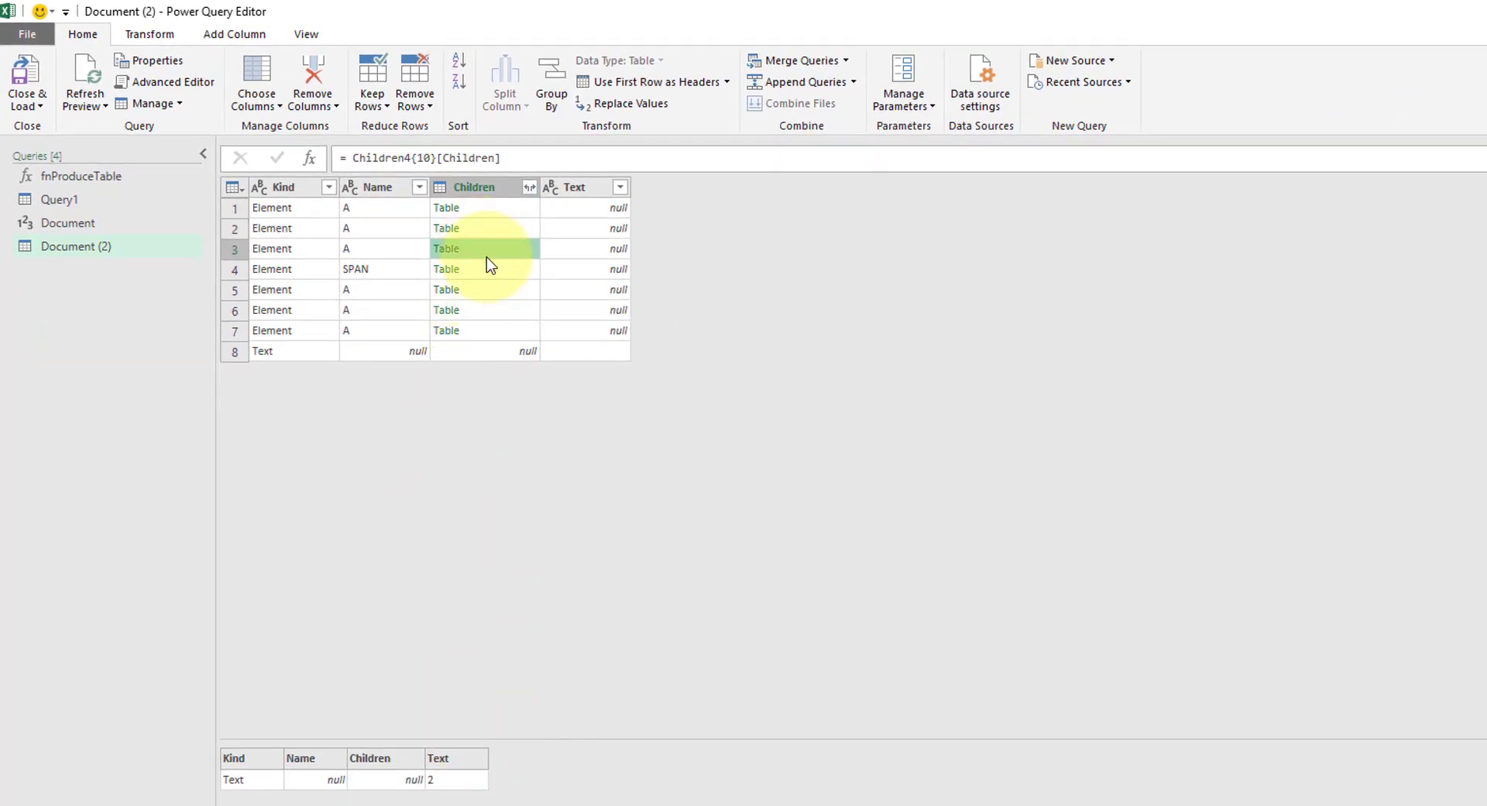
{"action": "left_click", "coordinate": [487, 272]}
{"action": "left_click", "coordinate": [499, 289]}
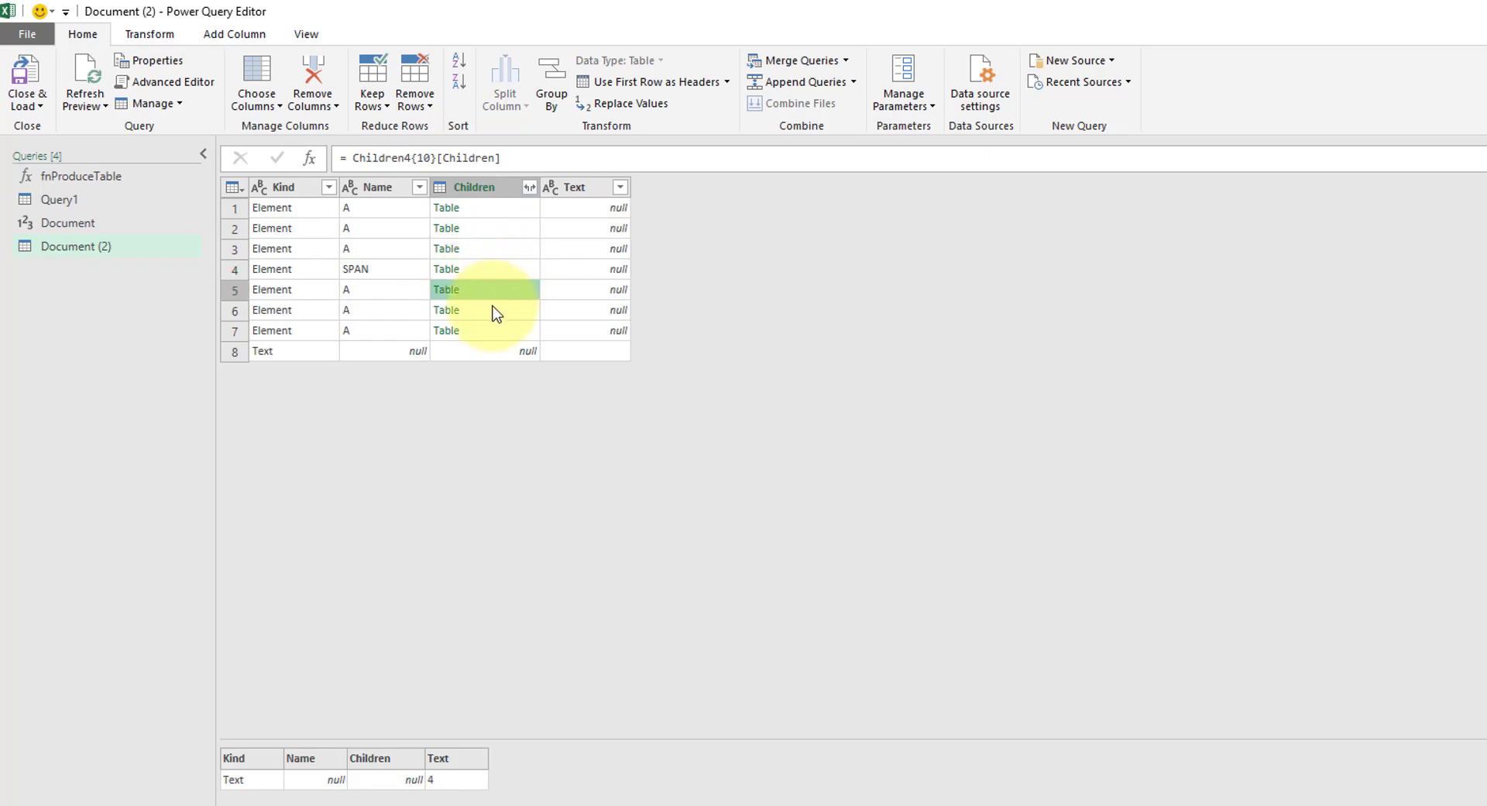
{"action": "left_click", "coordinate": [494, 308]}
{"action": "left_click", "coordinate": [505, 331]}
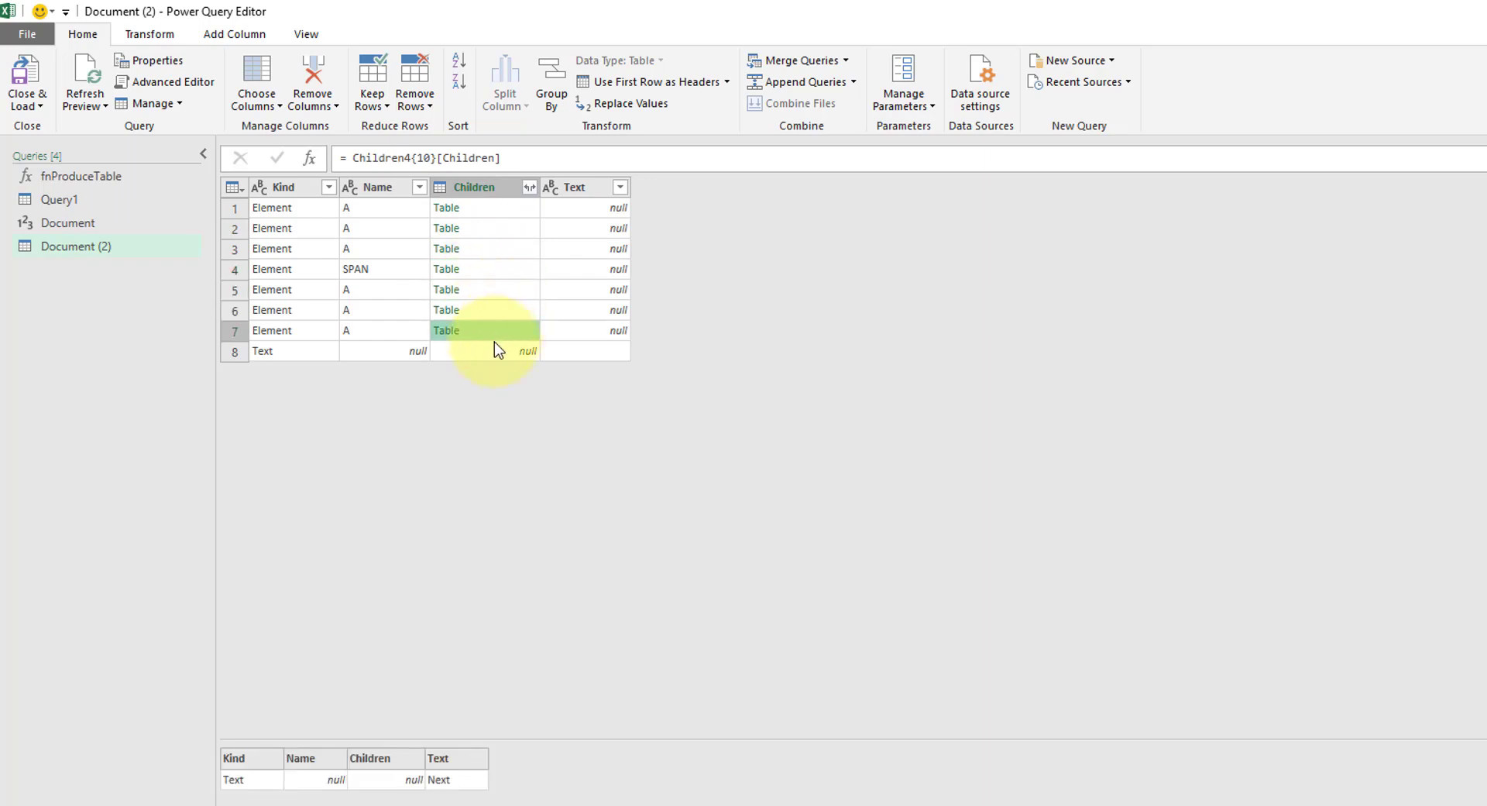
Compare the extracted link texts with the pagination source and the page links displayed in the browser
{"action": "key", "text": "alt+Tab"}
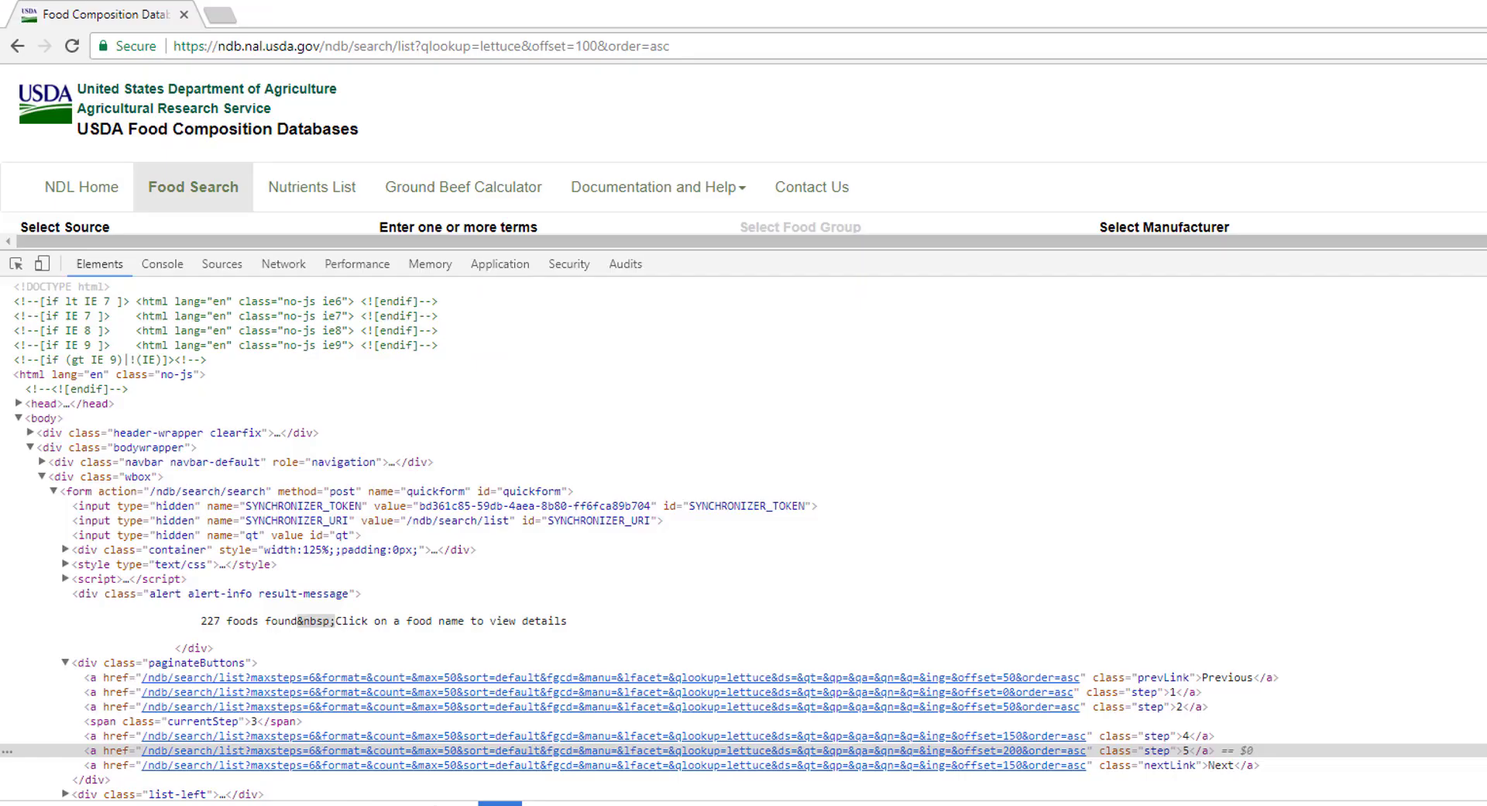
{"action": "left_click_drag", "start_coordinate": [1364, 251], "coordinate": [1350, 538]}
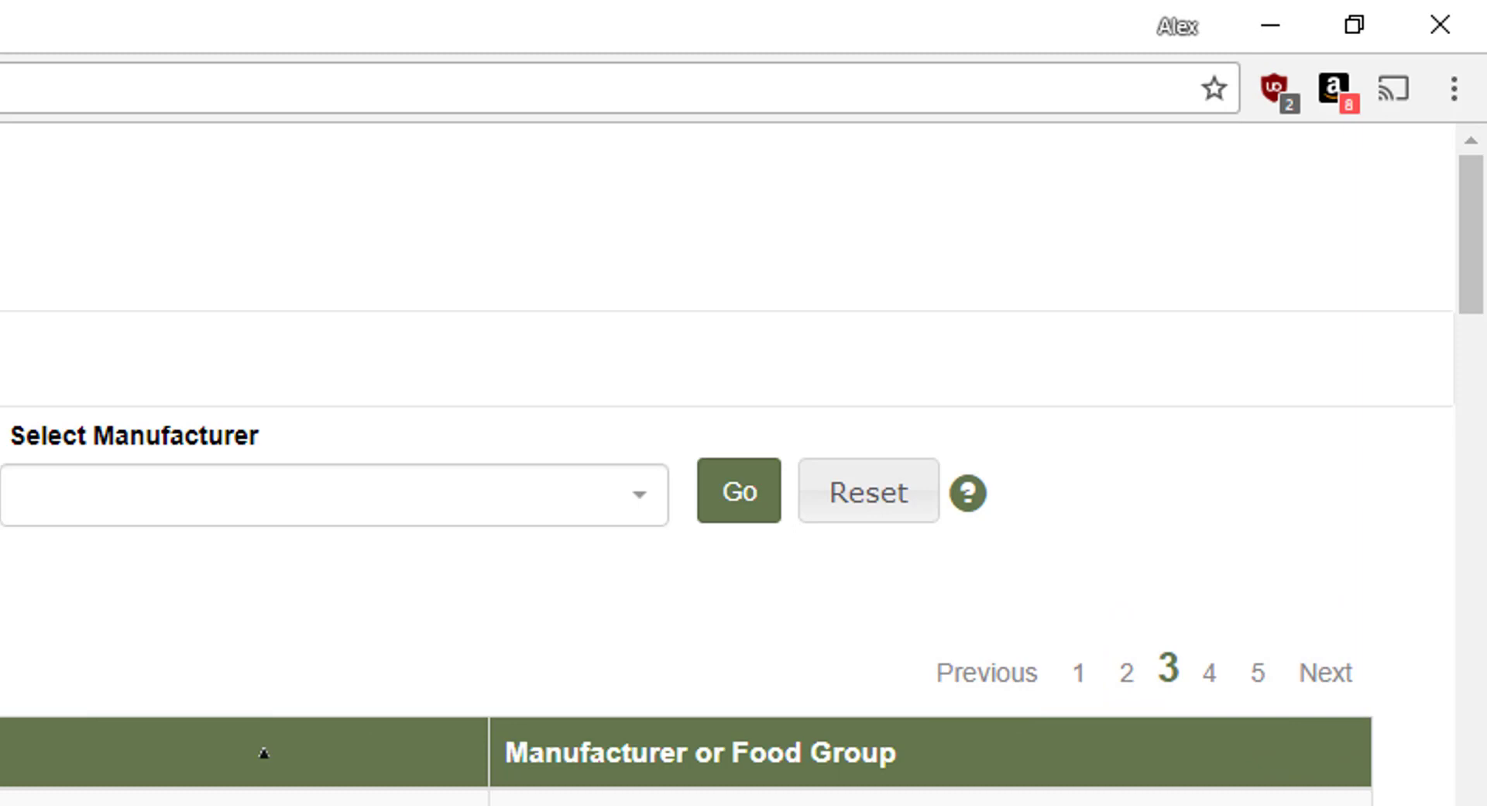
{"action": "key", "text": "alt+Tab"}
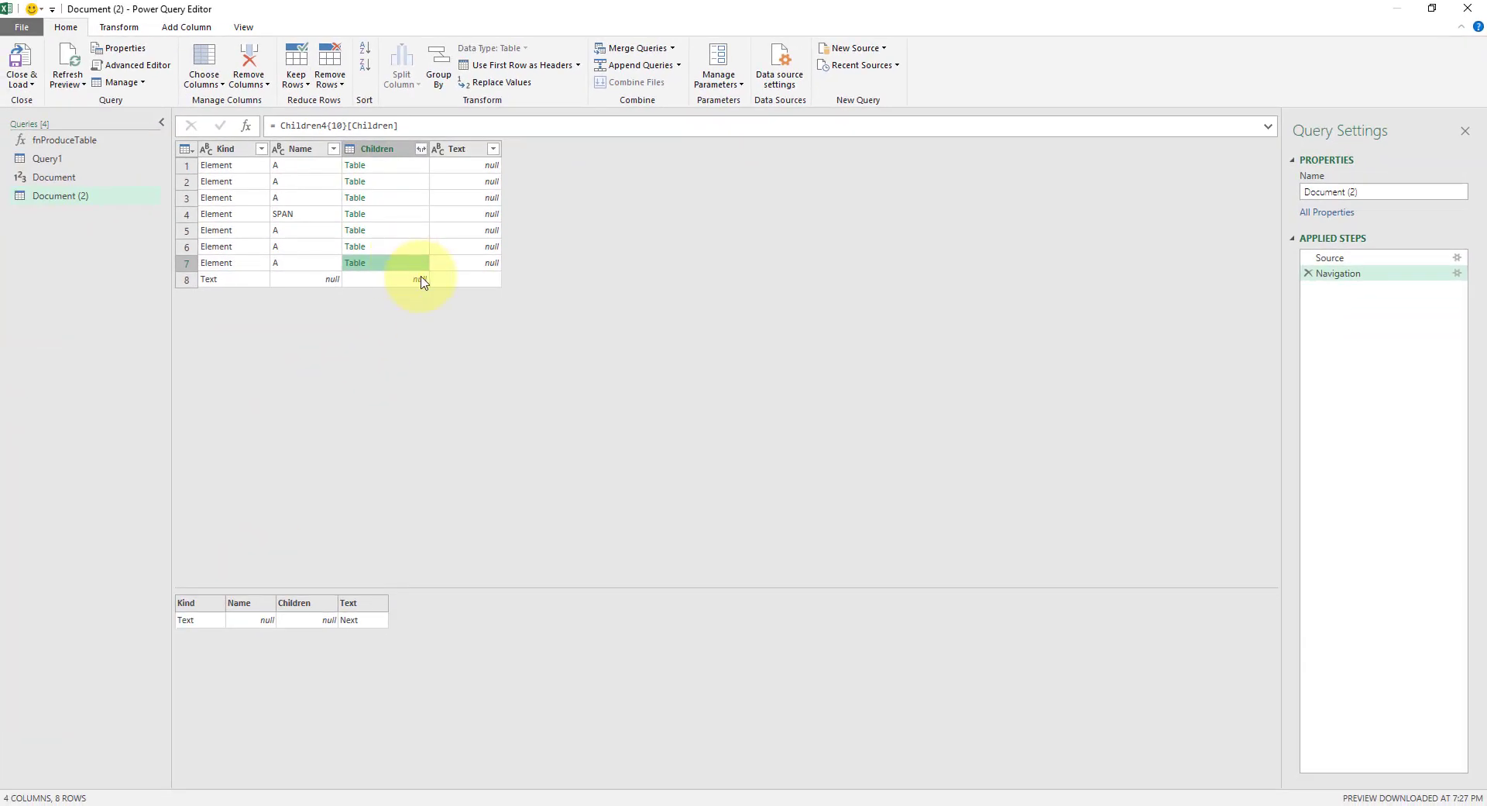
Remove all columns except Children from the pagination table
{"action": "left_click", "coordinate": [373, 149]}
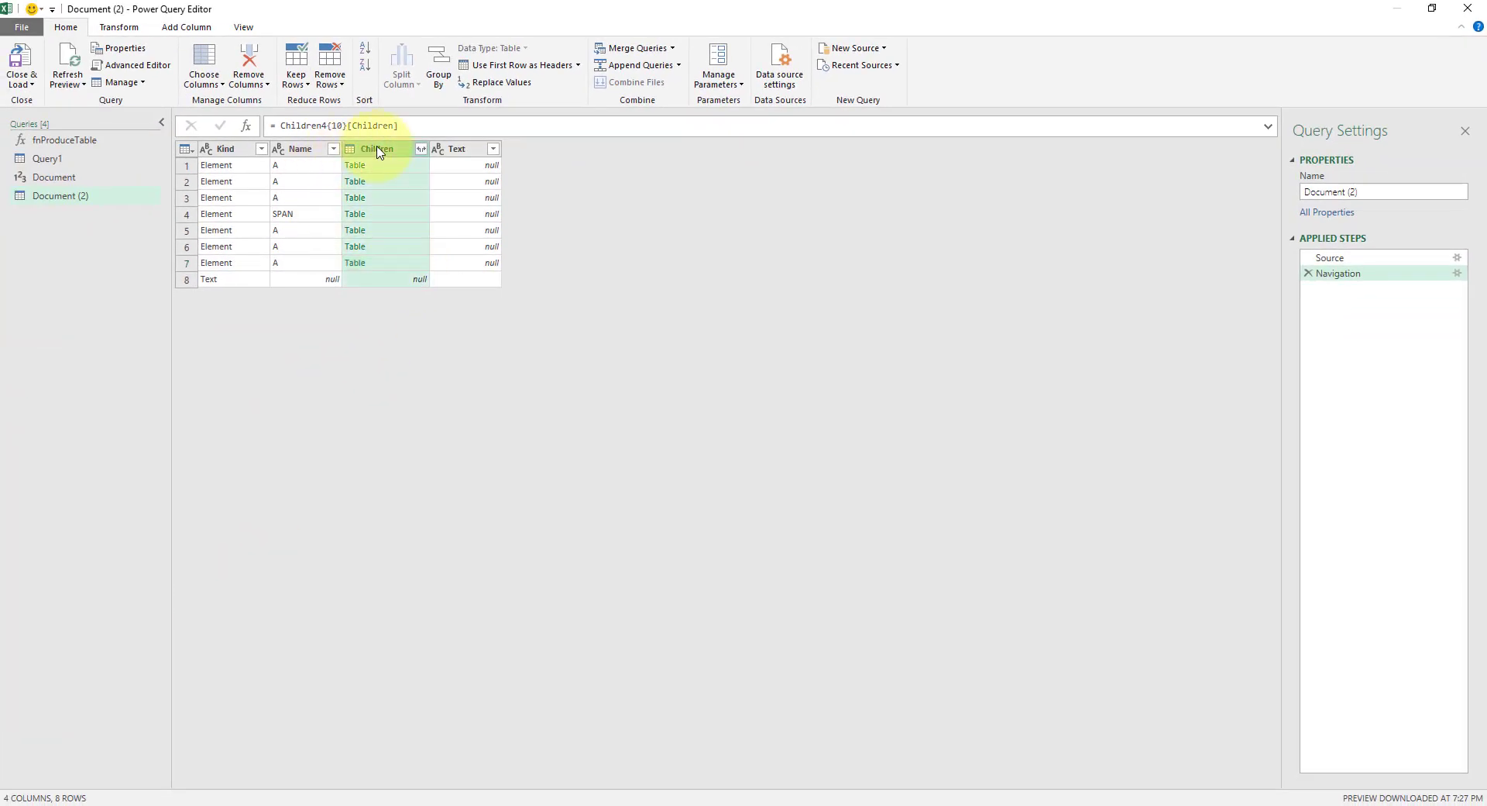
{"action": "right_click", "coordinate": [377, 149]}
{"action": "left_click", "coordinate": [433, 195]}
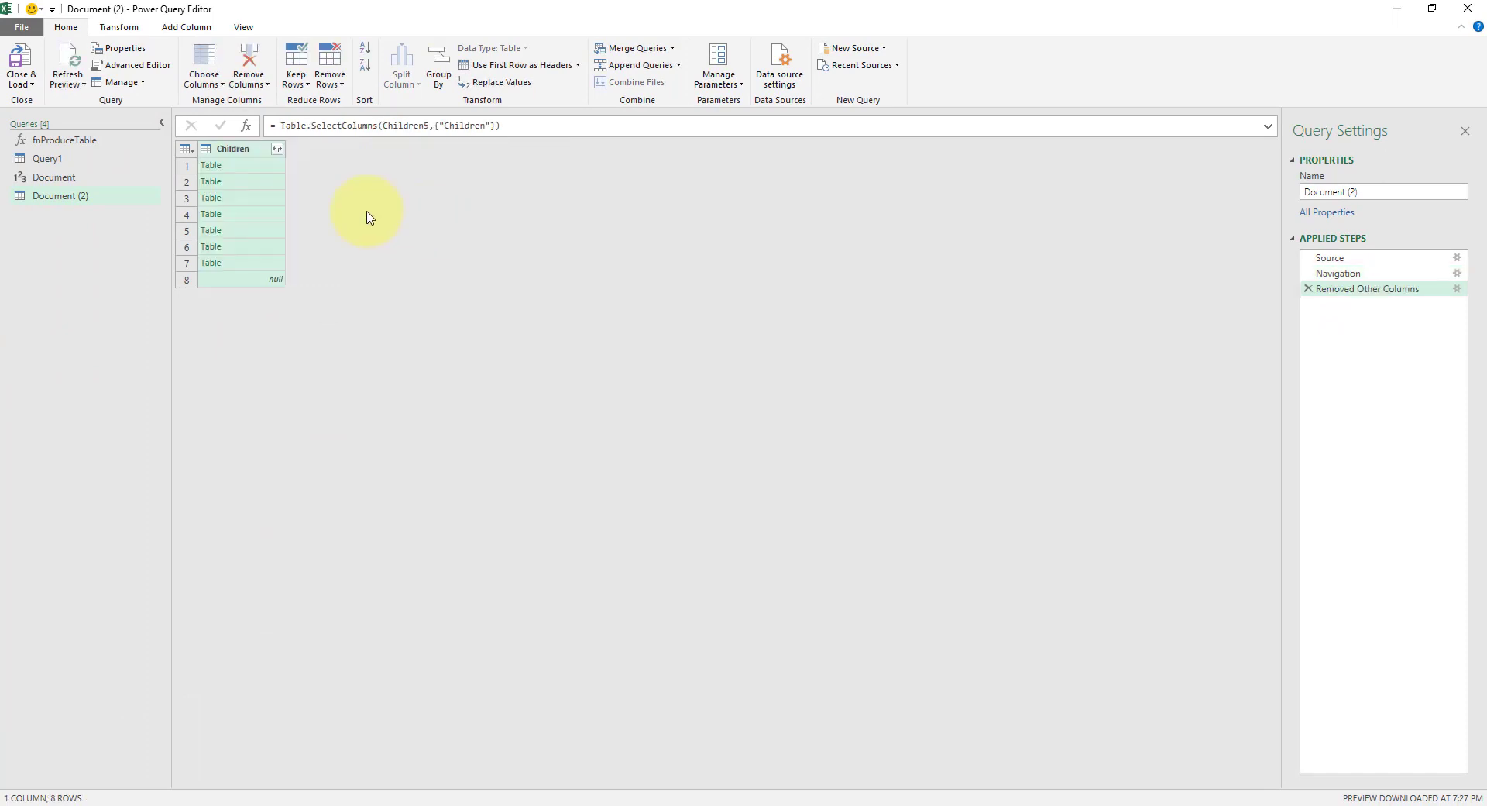
Expand the Children column to only its Text field, without the original column name as prefix
{"action": "left_click", "coordinate": [277, 149]}
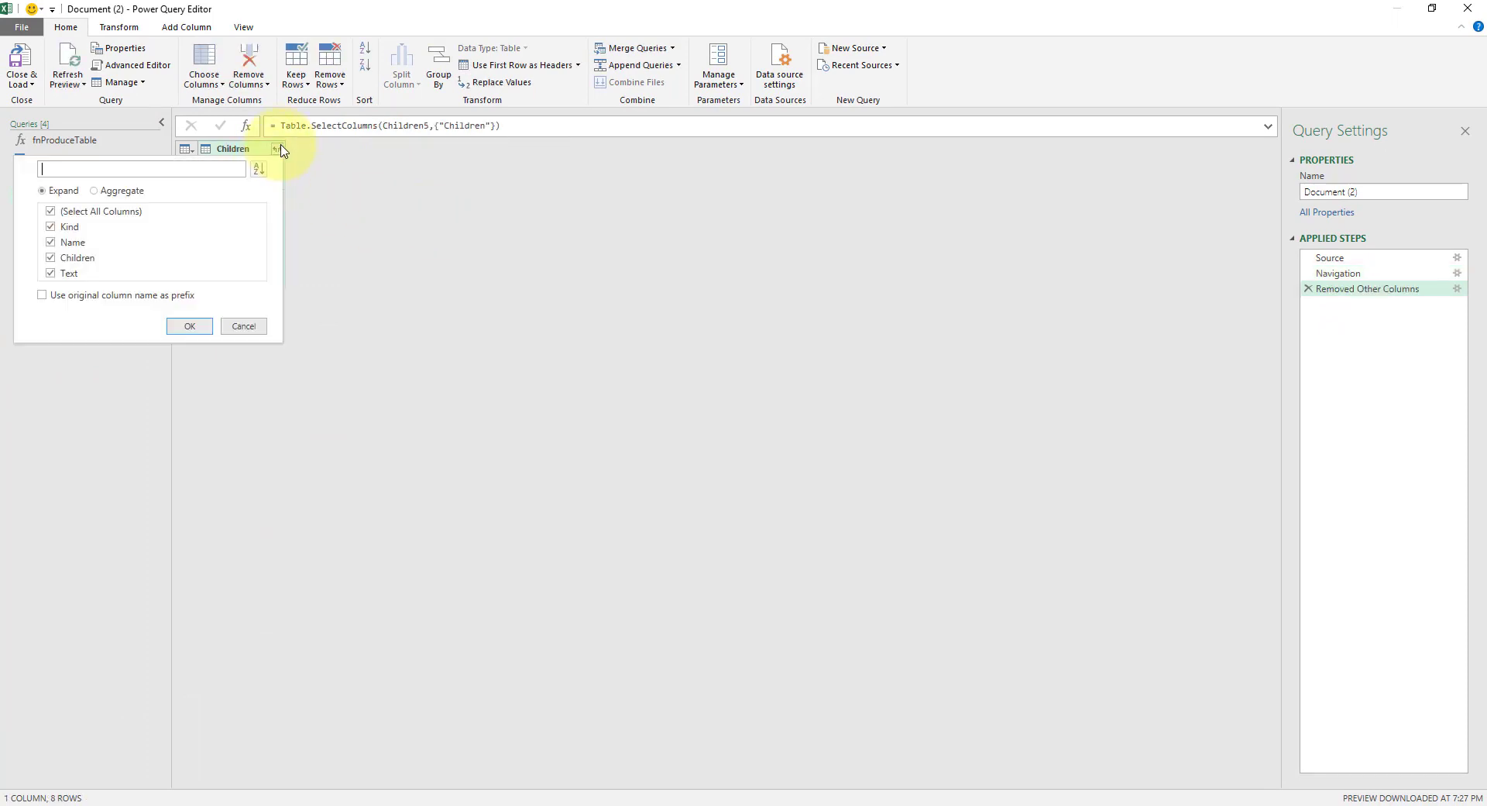
{"action": "left_click", "coordinate": [73, 211]}
{"action": "left_click", "coordinate": [68, 274]}
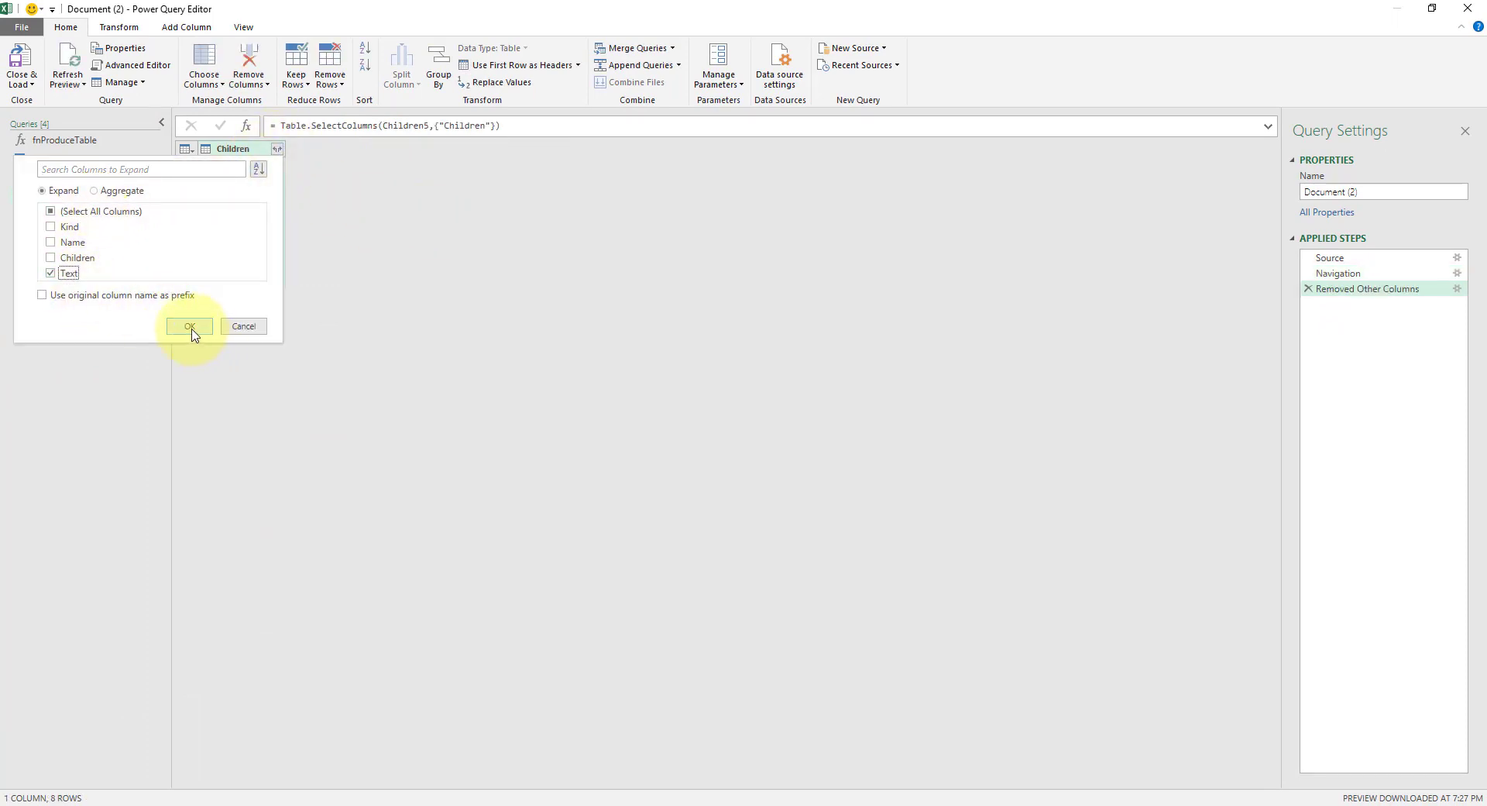
{"action": "left_click", "coordinate": [189, 327]}
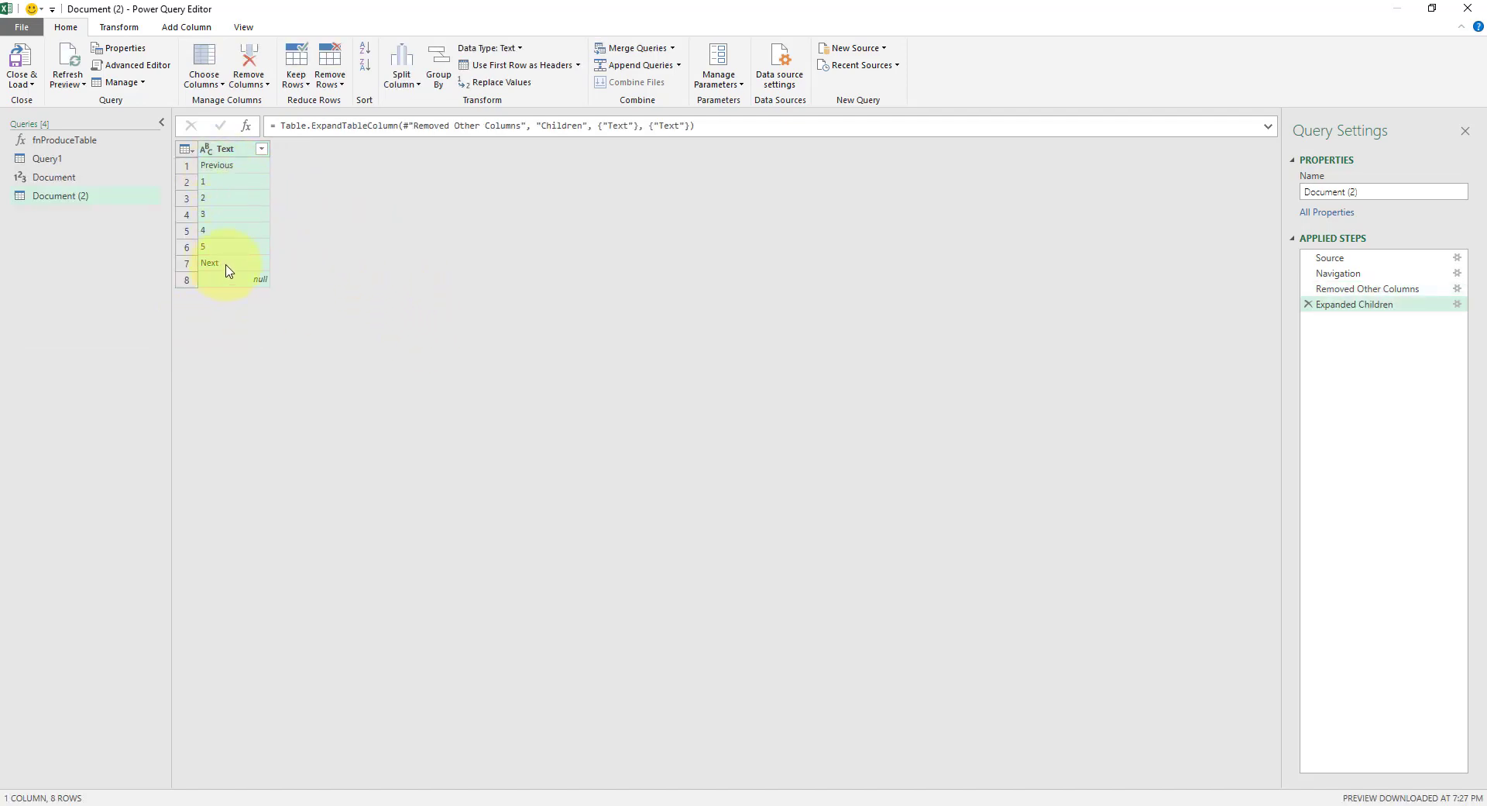
Change the Text column's type to Whole Number and remove the rows with errors
{"action": "right_click", "coordinate": [230, 154]}
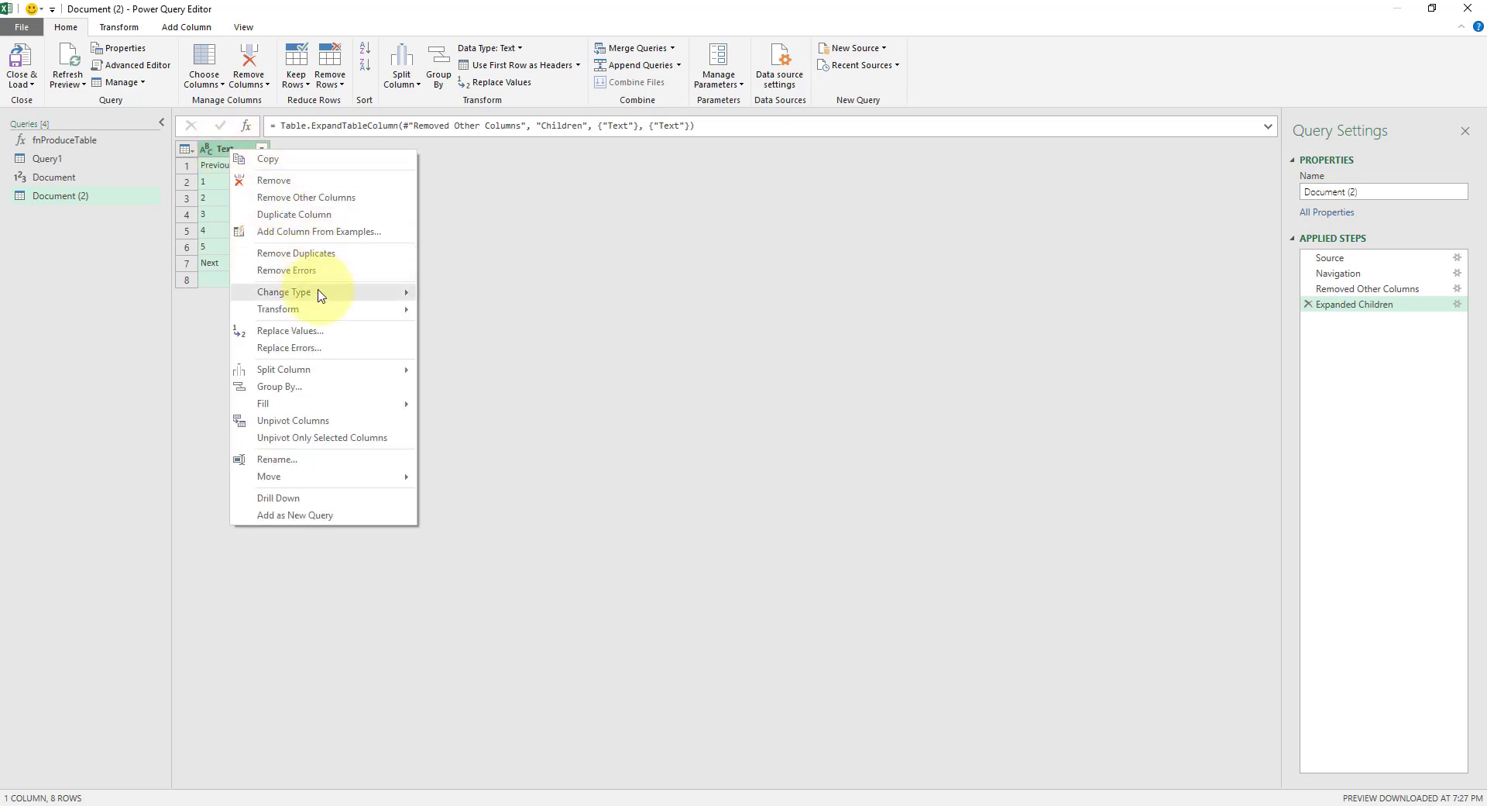
{"action": "mouse_move", "coordinate": [322, 298]}
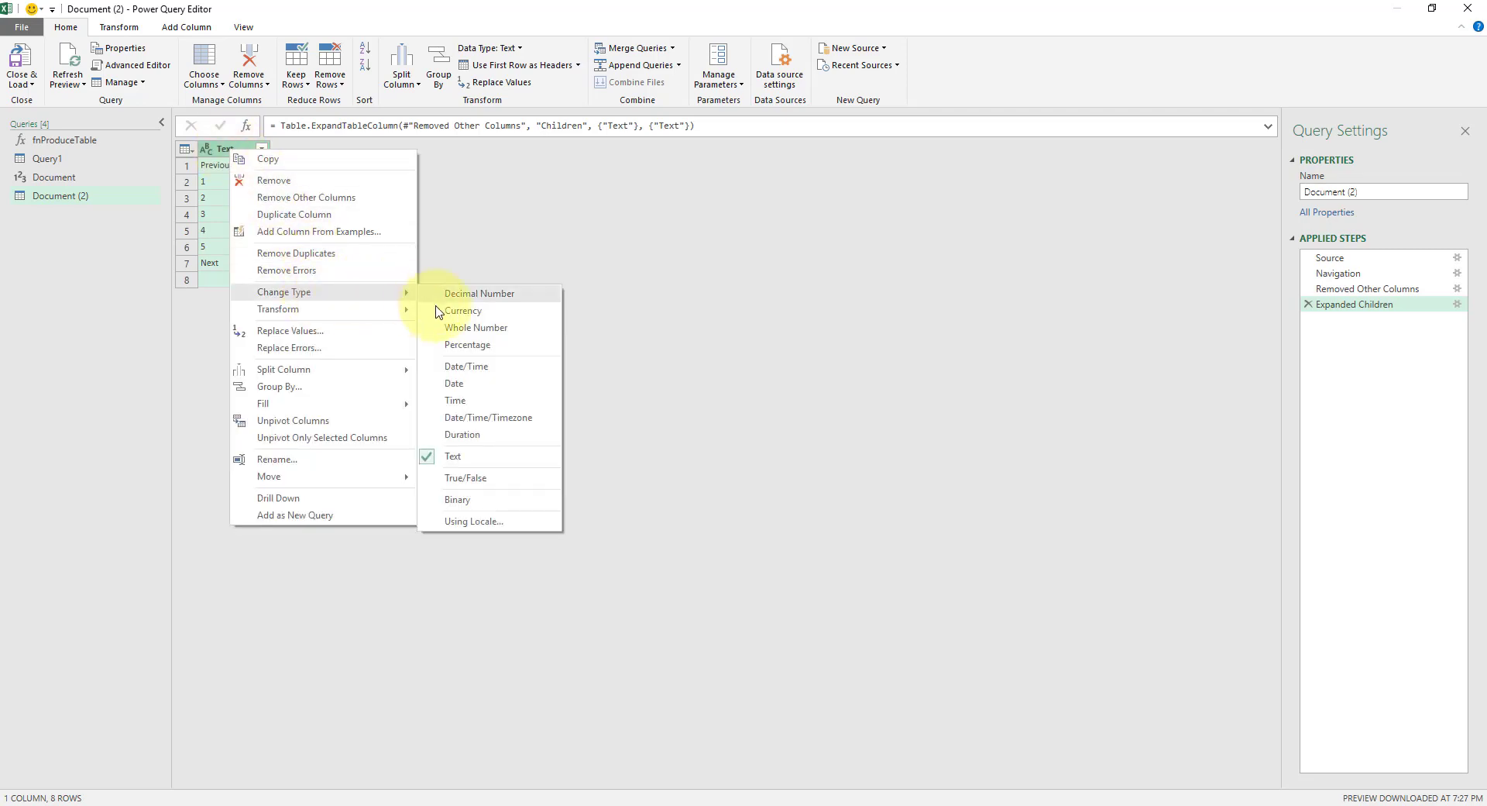
{"action": "left_click", "coordinate": [464, 327]}
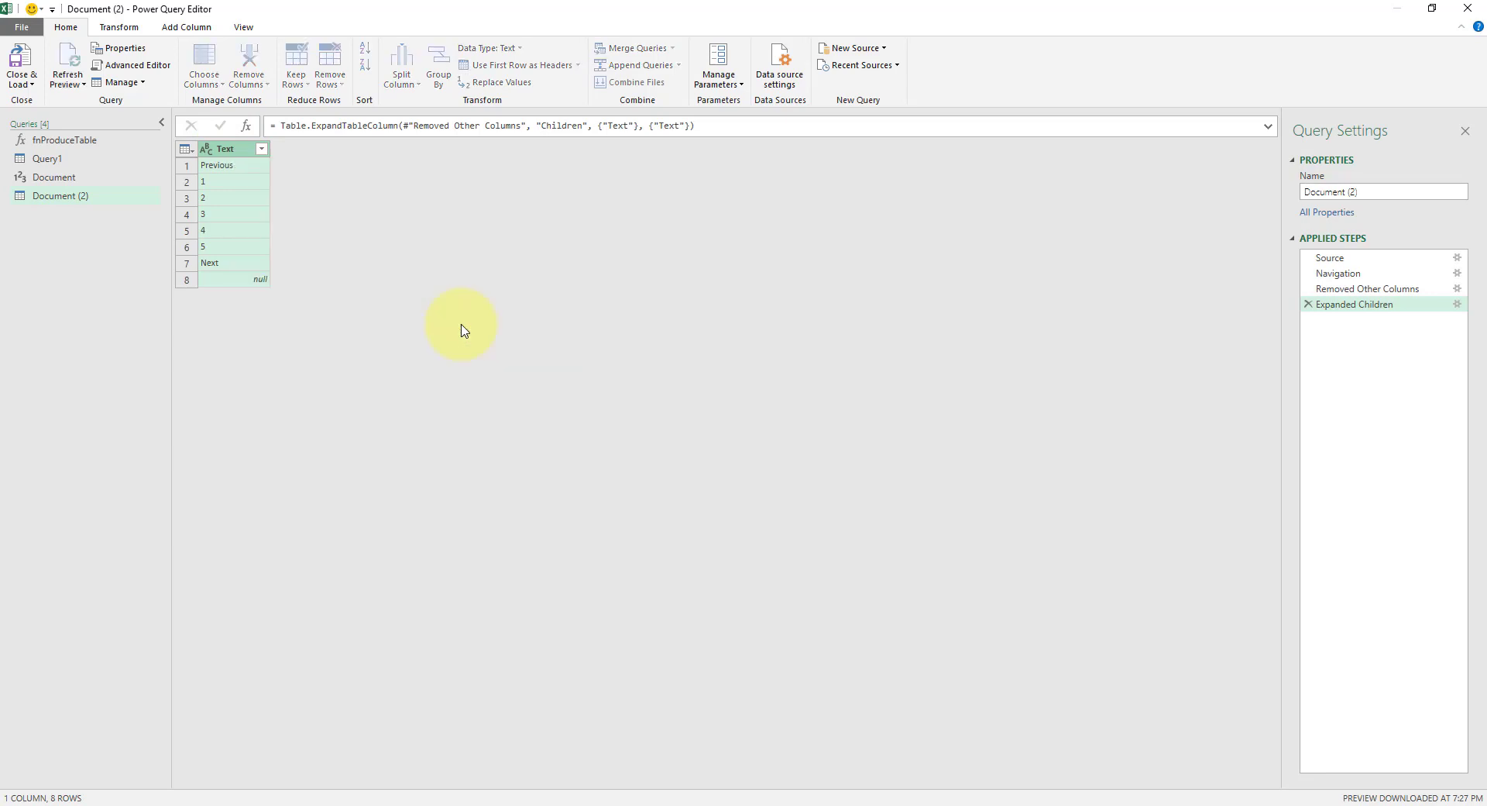
{"action": "right_click", "coordinate": [245, 151]}
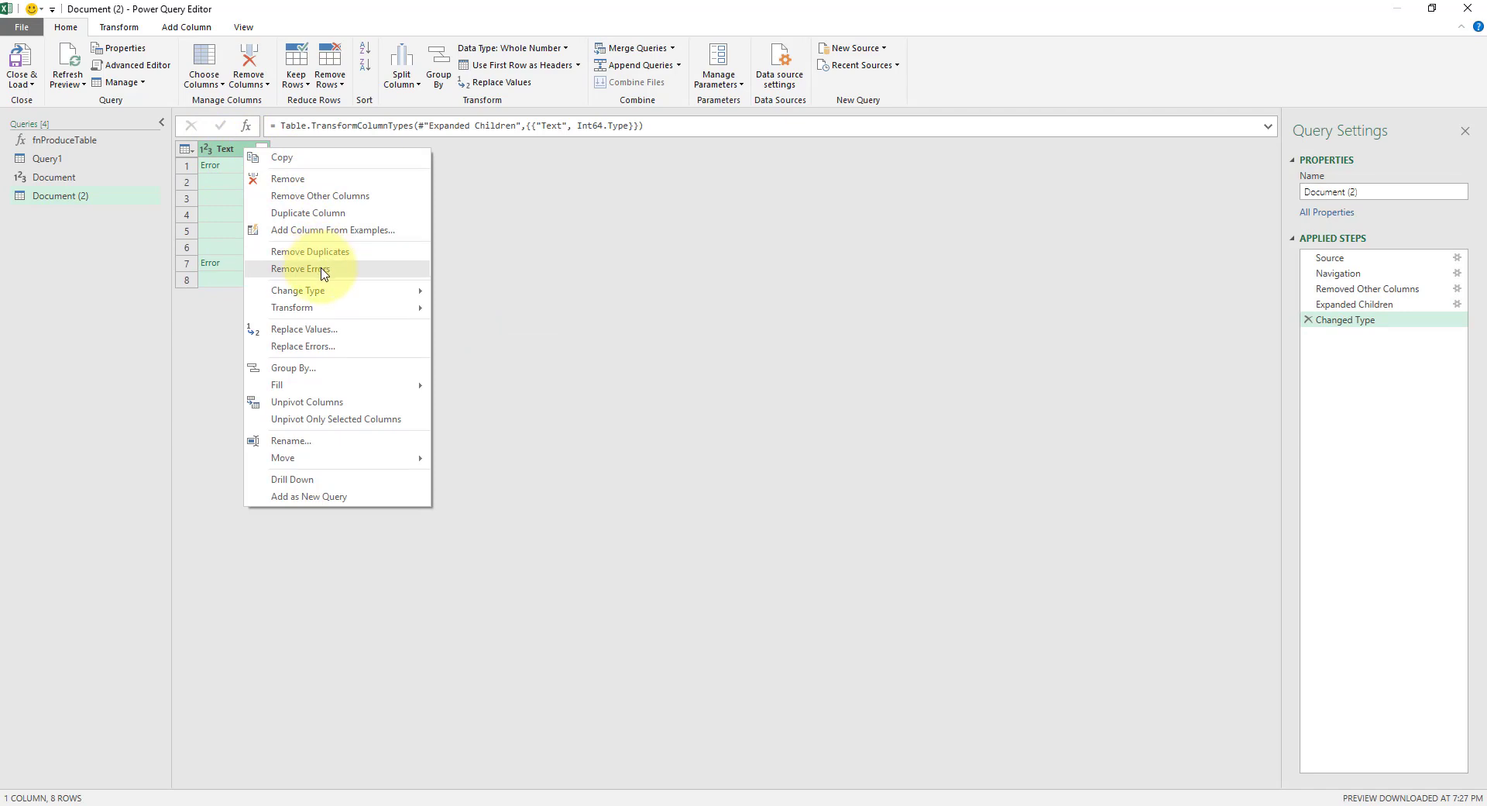
{"action": "left_click", "coordinate": [323, 271]}
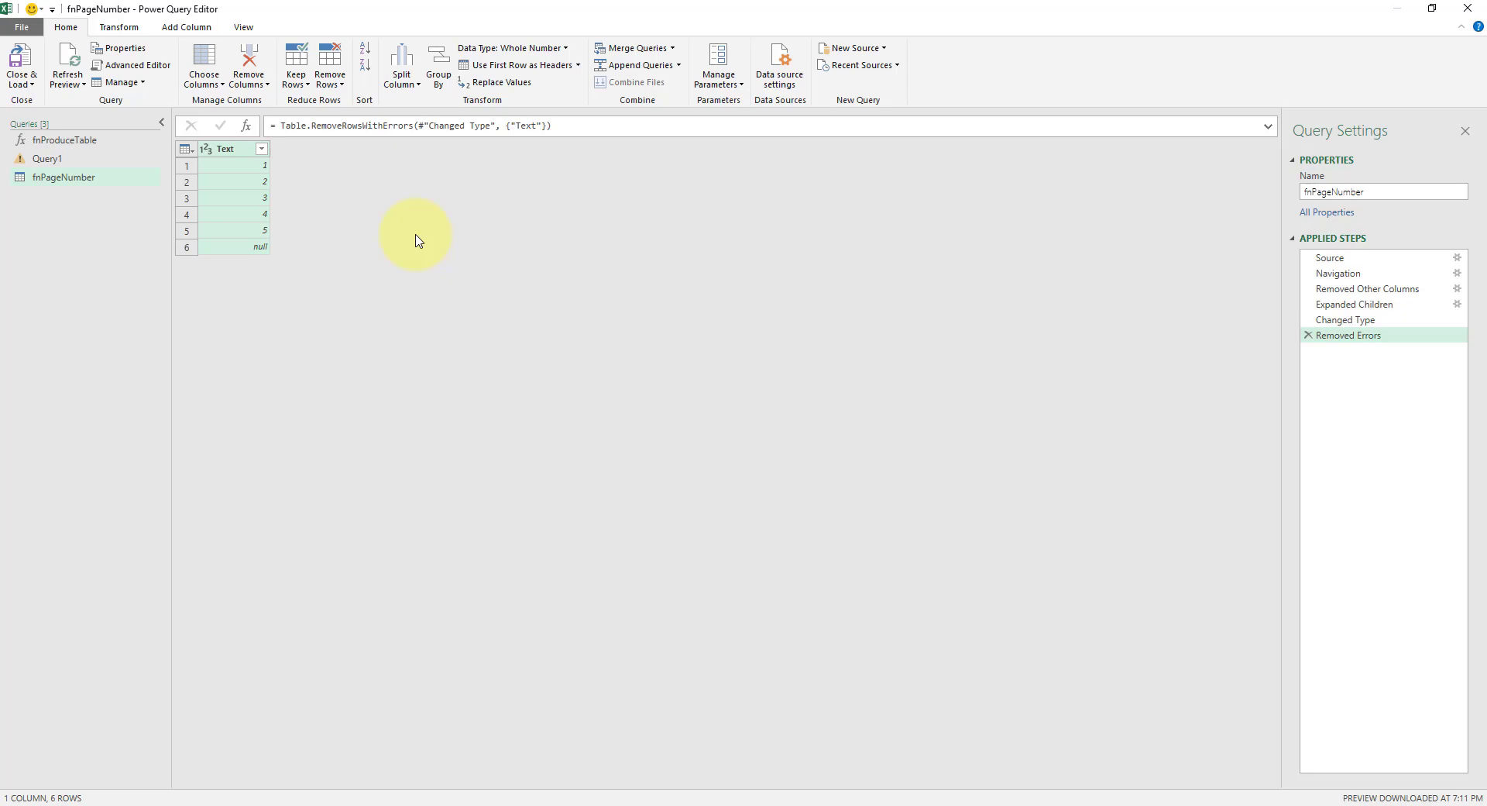
Add a custom step that turns the Text column into a list with = Table.Column(#"Removed Errors", "Text")
{"action": "left_click", "coordinate": [246, 126]}
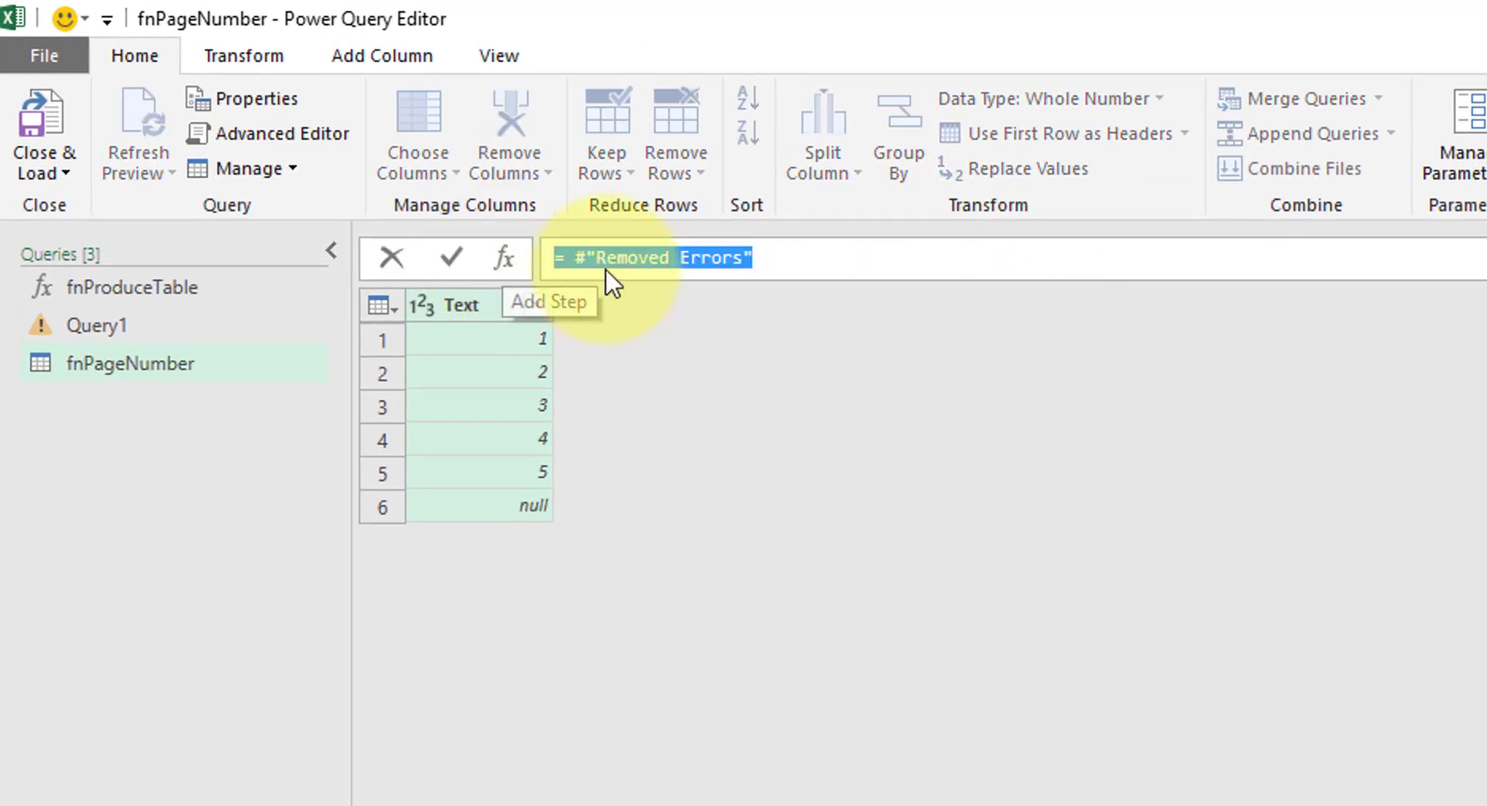
{"action": "left_click", "coordinate": [577, 259]}
{"action": "type", "text": "T"}
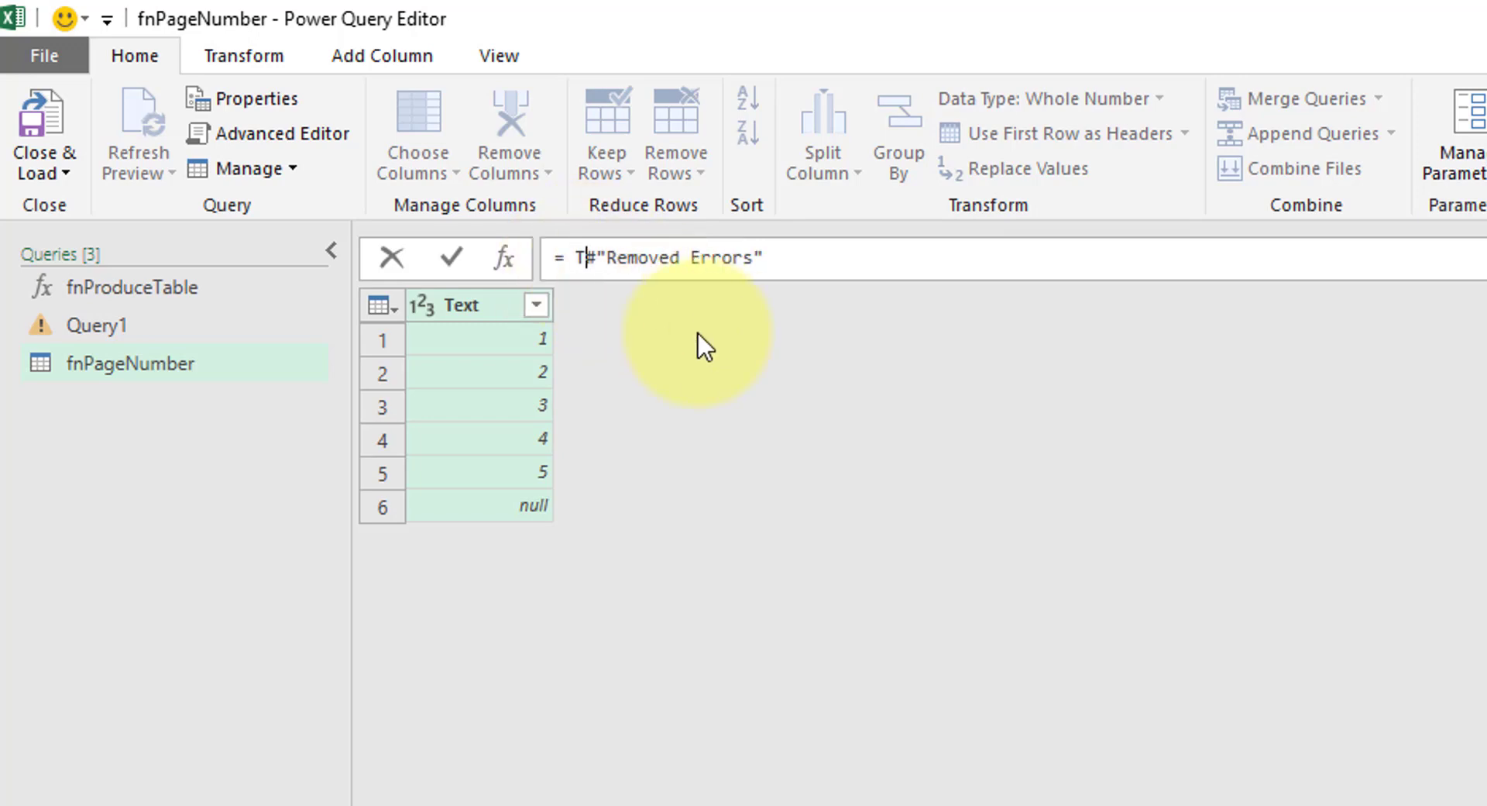
{"action": "type", "text": "able.Column"}
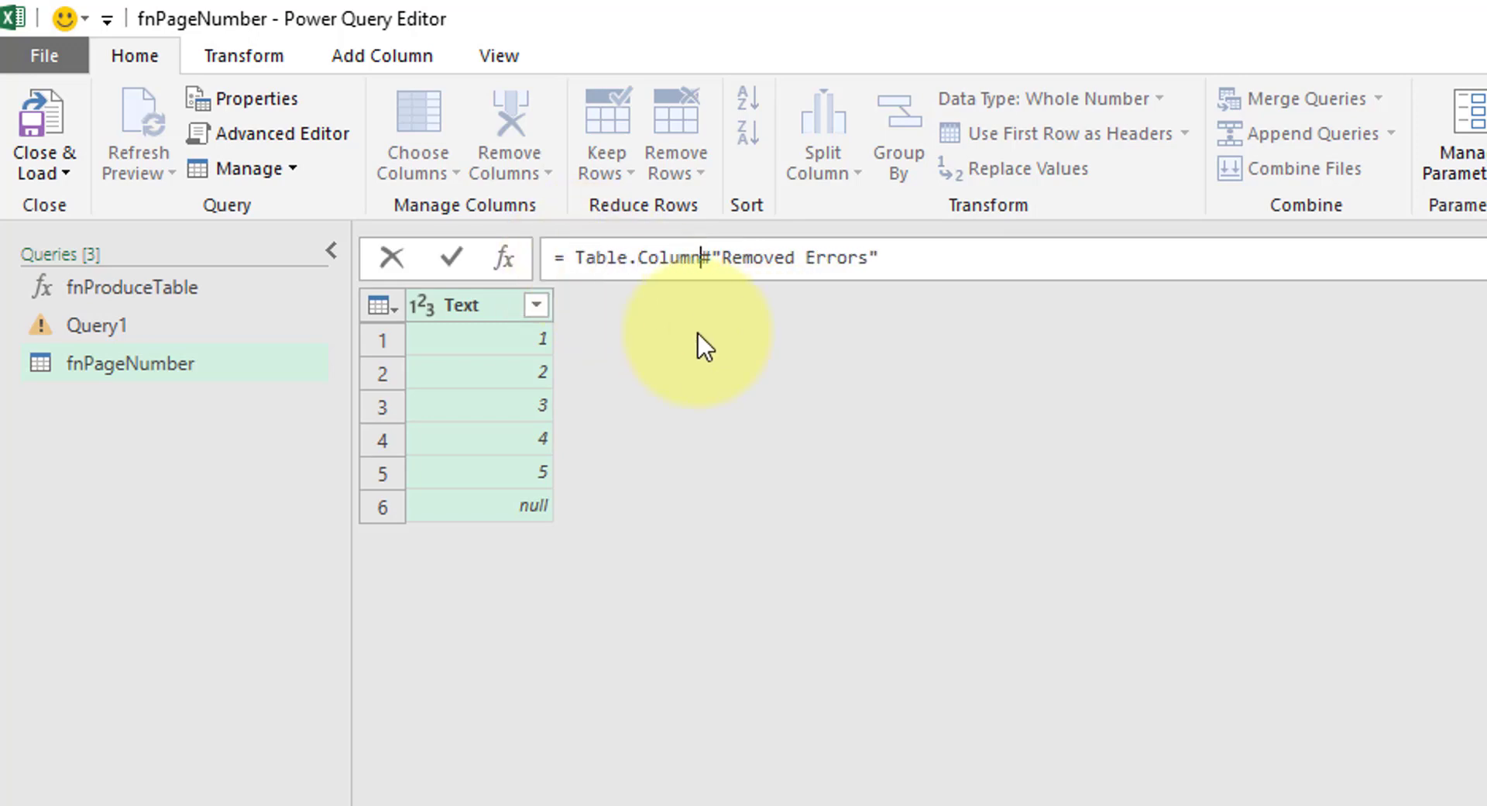
{"action": "type", "text": "("}
{"action": "key", "text": "End"}
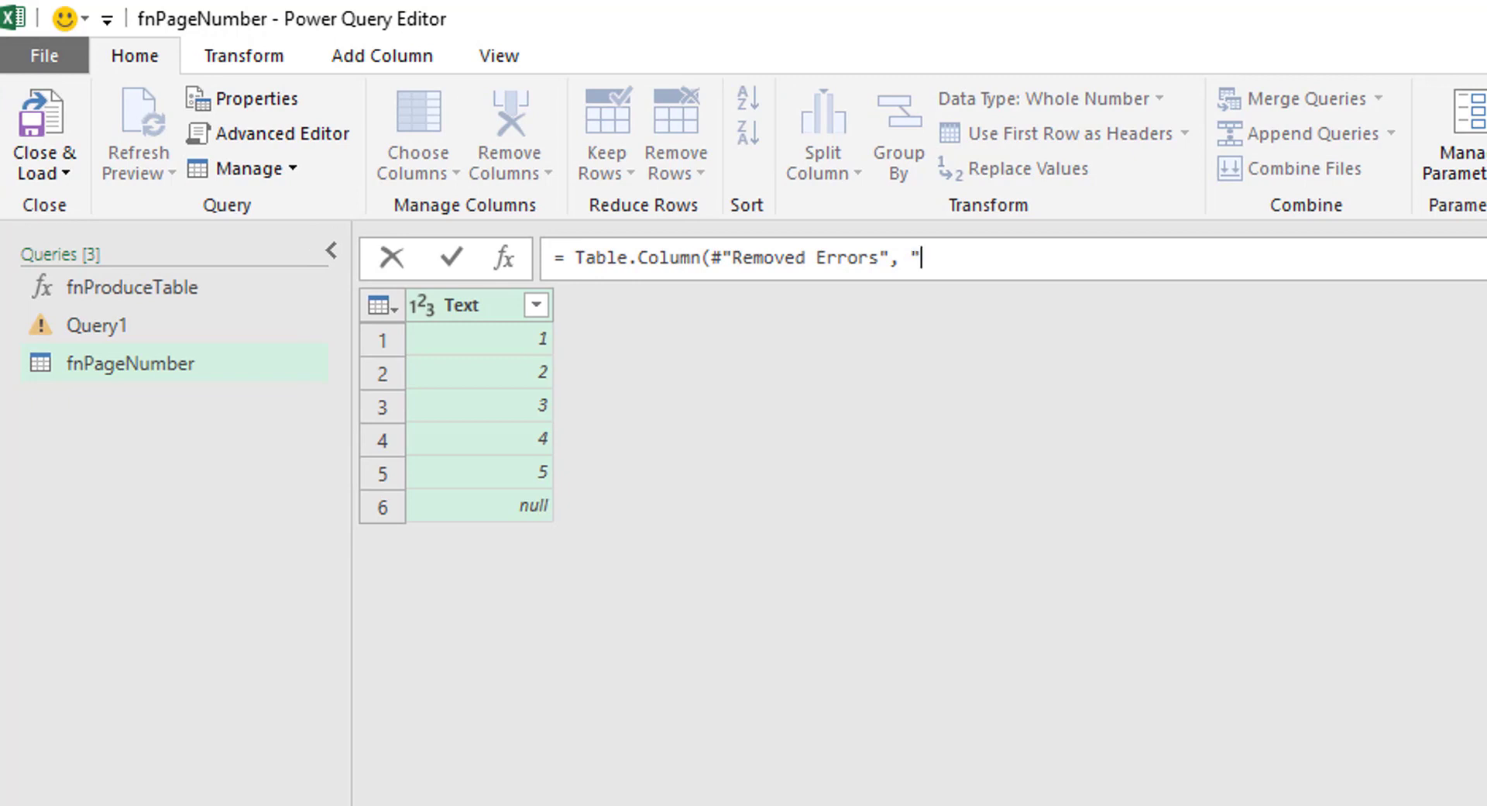
{"action": "type", "text": "te"}
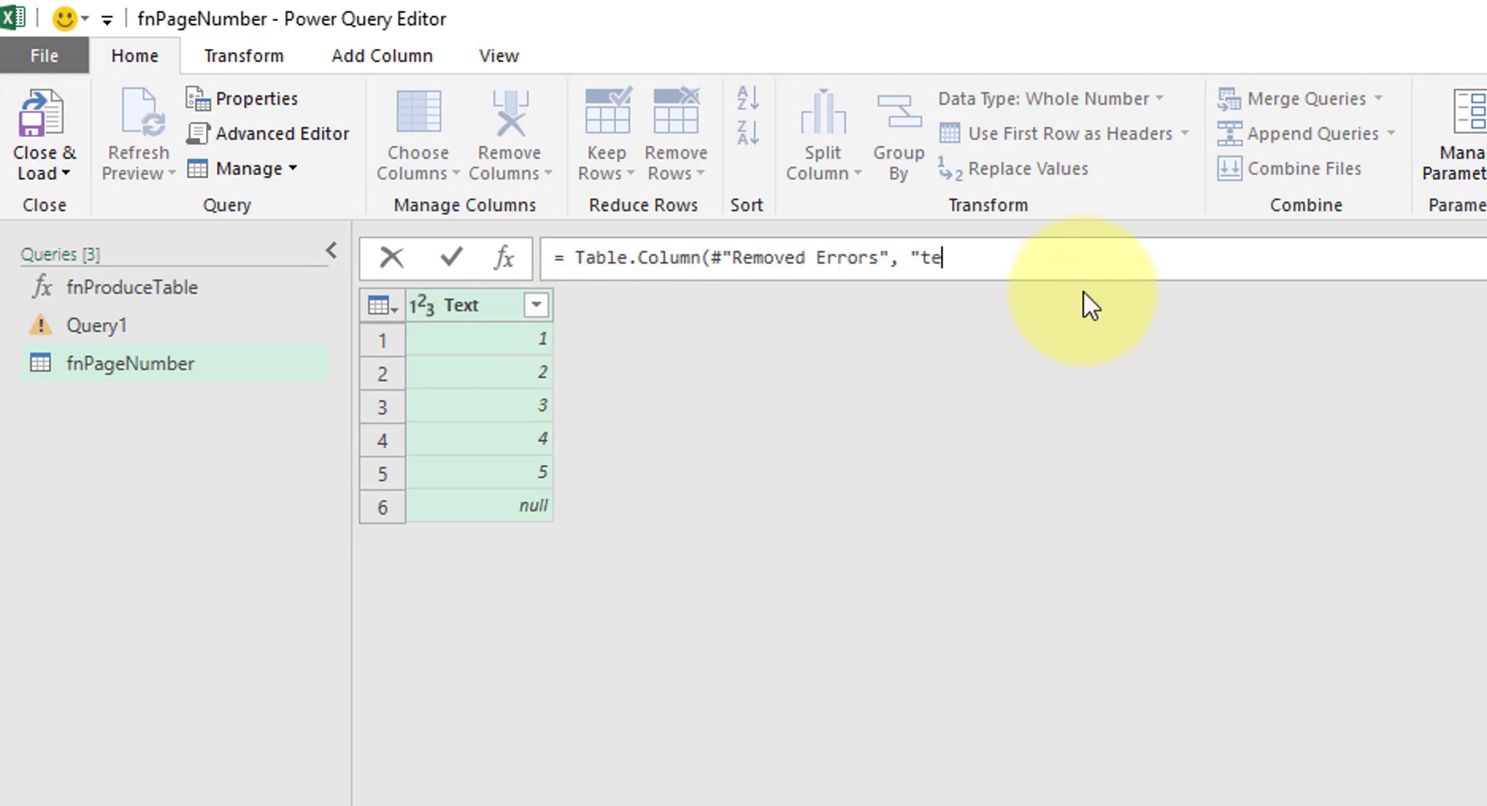
{"action": "type", "text": "Text\")"}
{"action": "key", "text": "Return"}
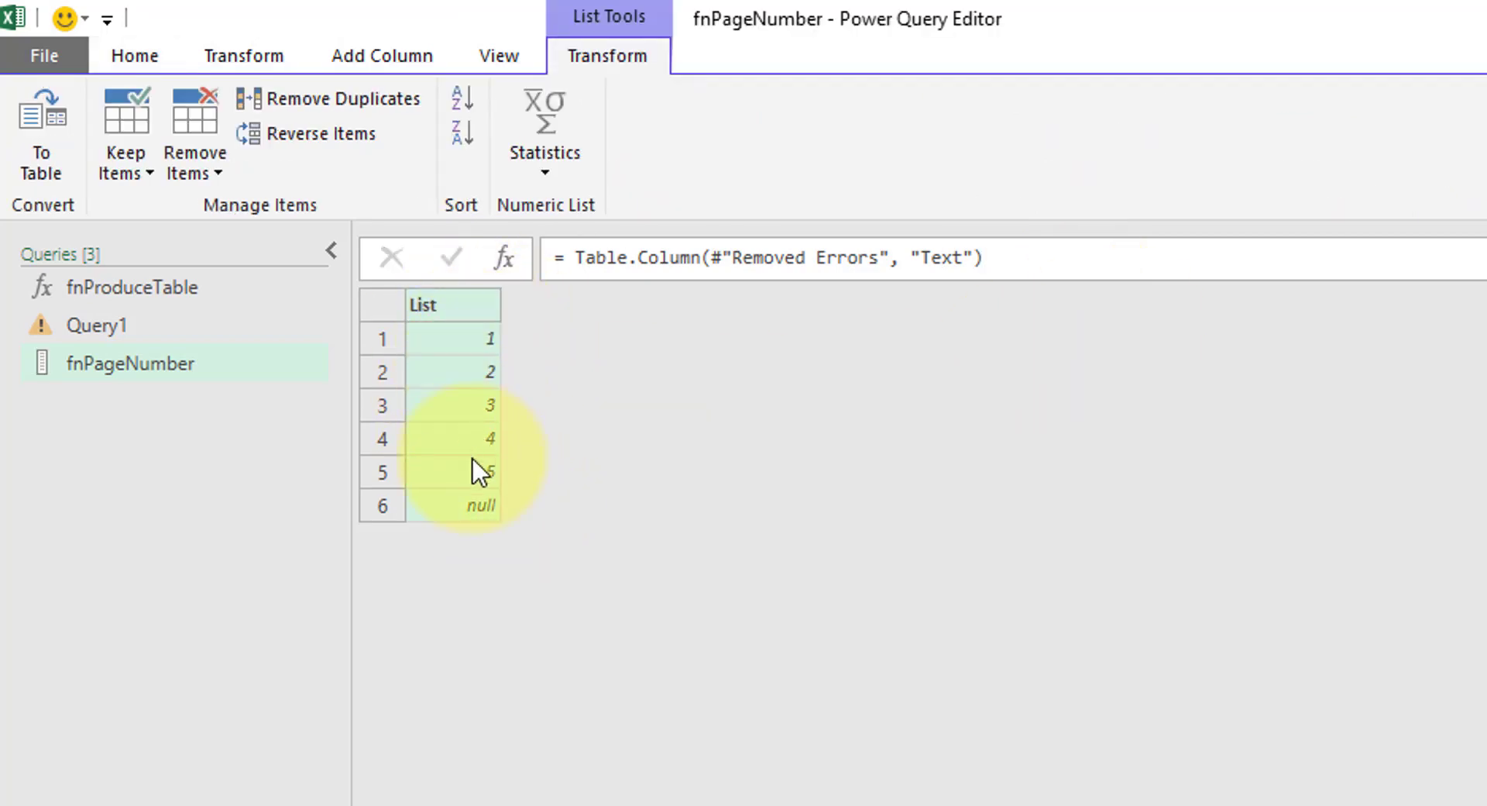
Wrap the custom step's formula in List.Max( ) to return the highest page number
{"action": "left_click", "coordinate": [577, 257]}
{"action": "type", "text": "List."}
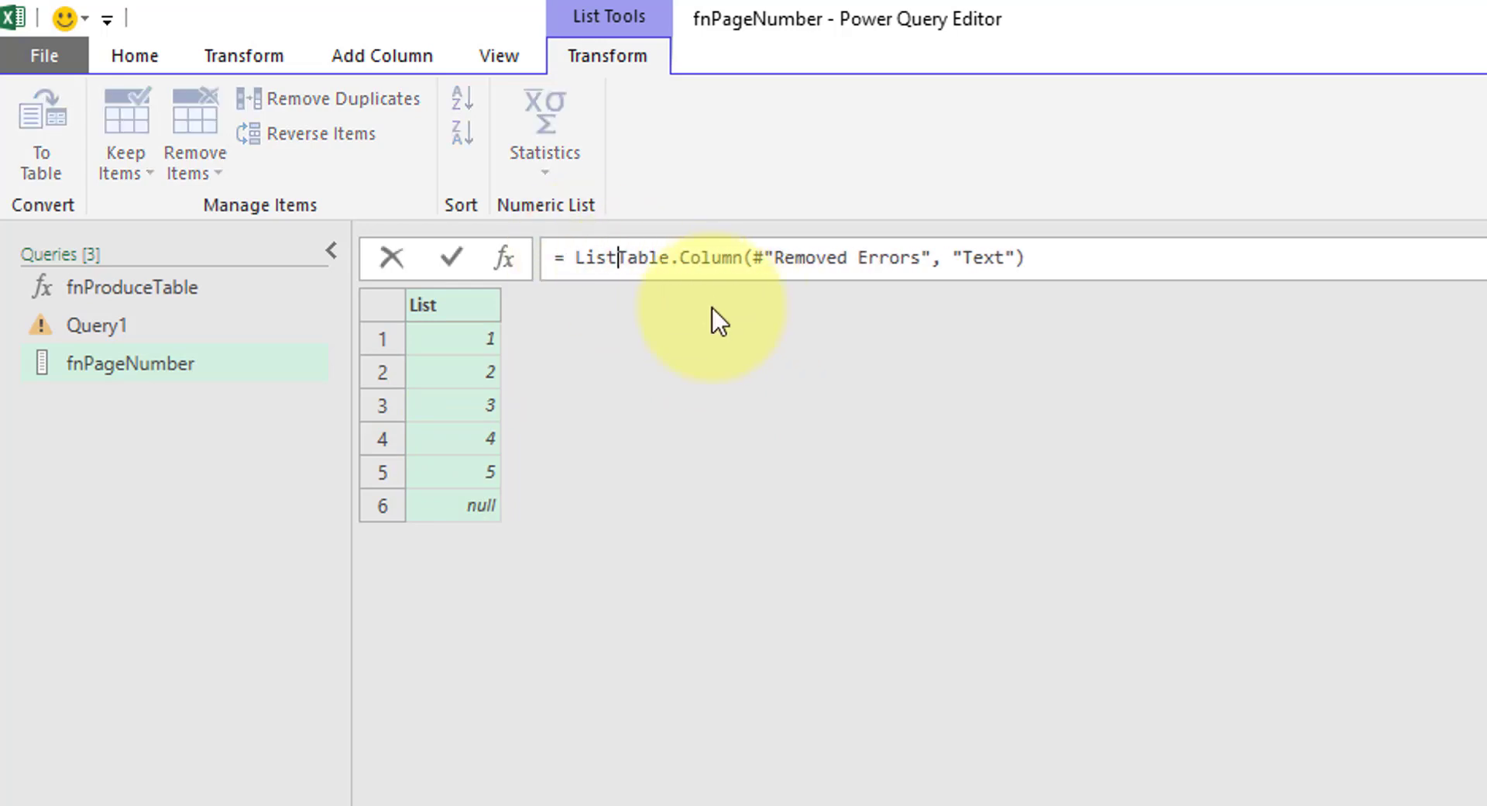
{"action": "type", "text": "Max("}
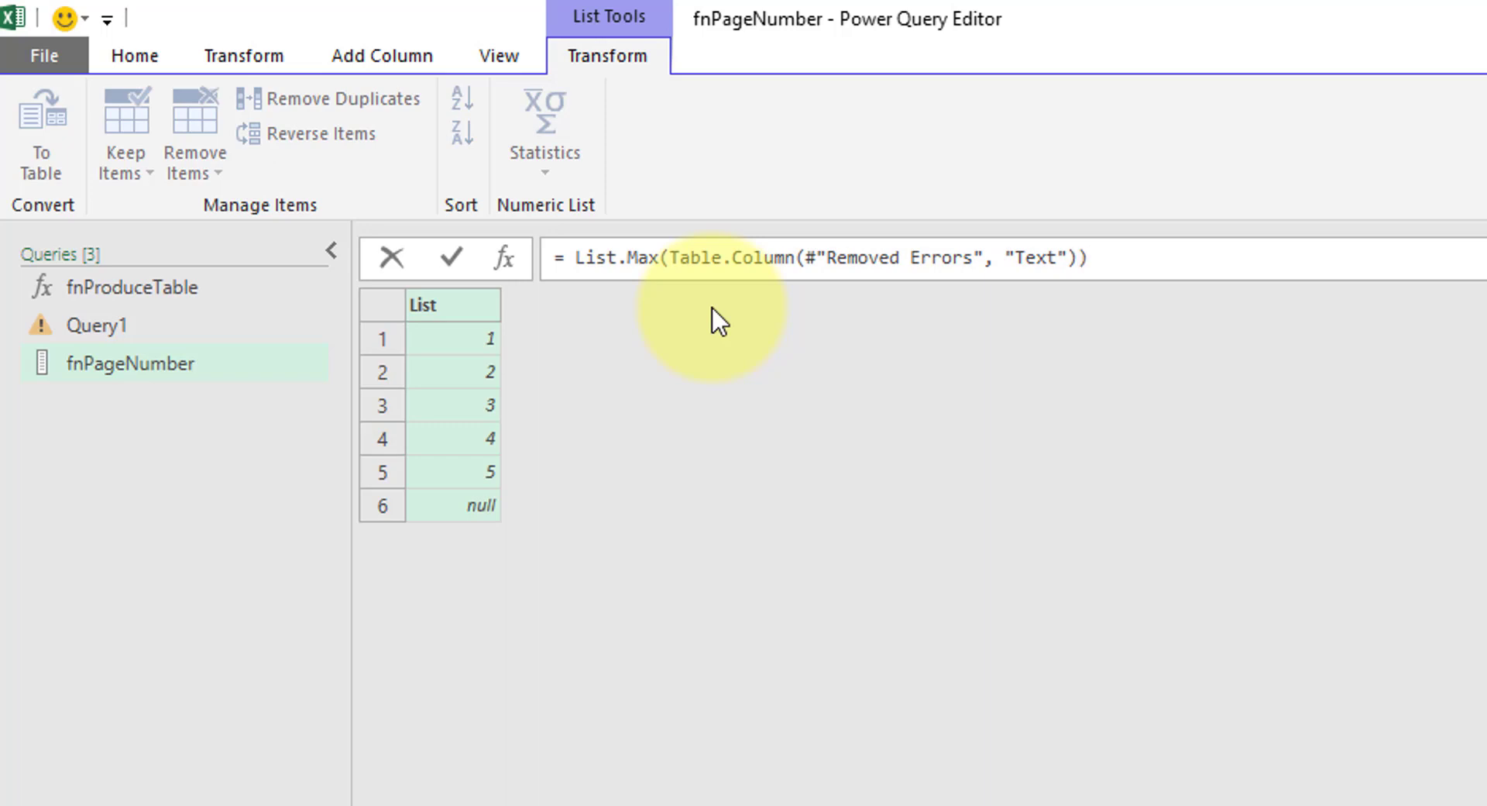
{"action": "key", "text": "Return"}
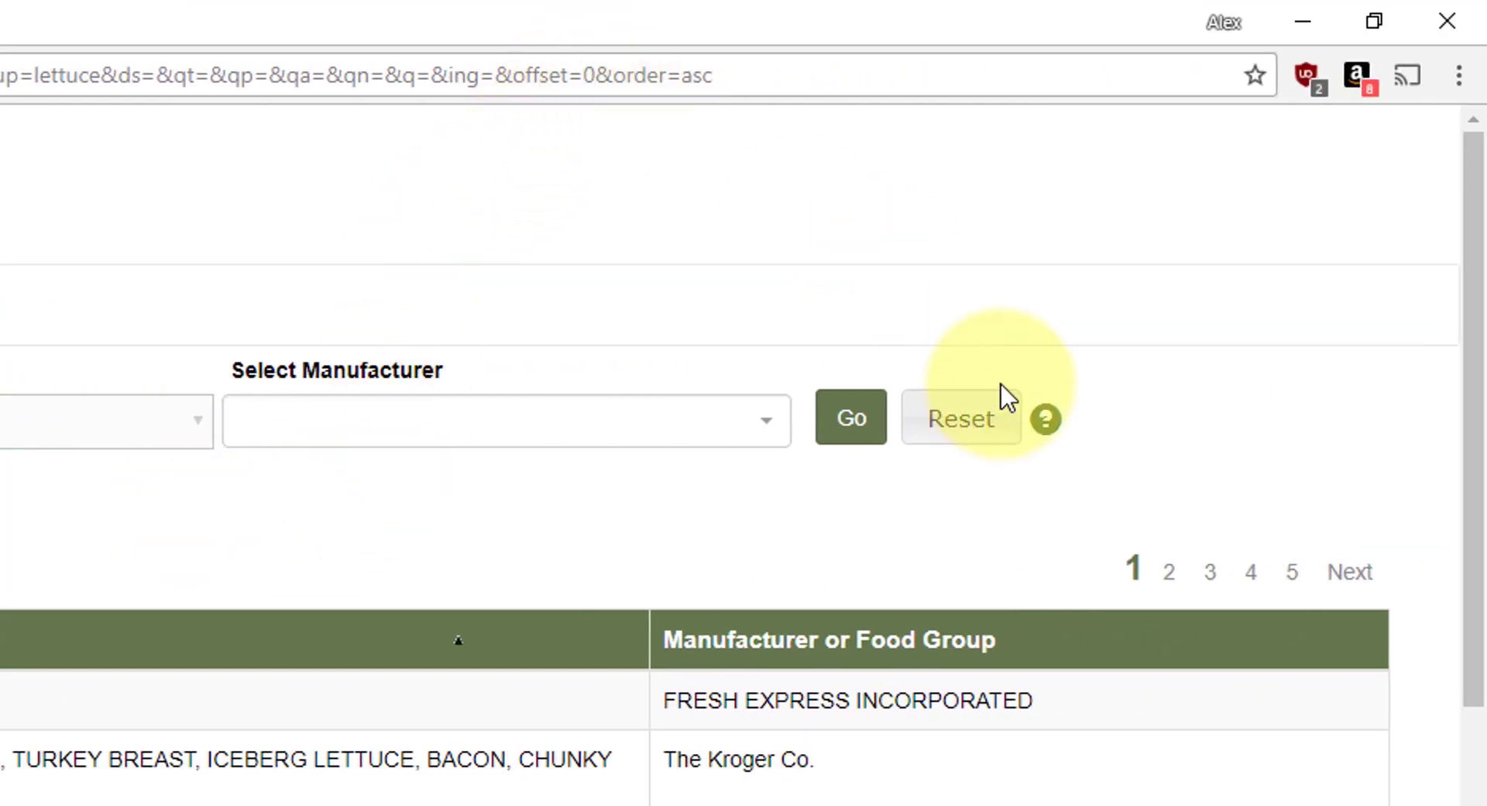
Switch to the browser and go through pages 1 to 5 of the lettuce search results to examine the URL's offset value
{"action": "left_click", "coordinate": [1172, 572]}
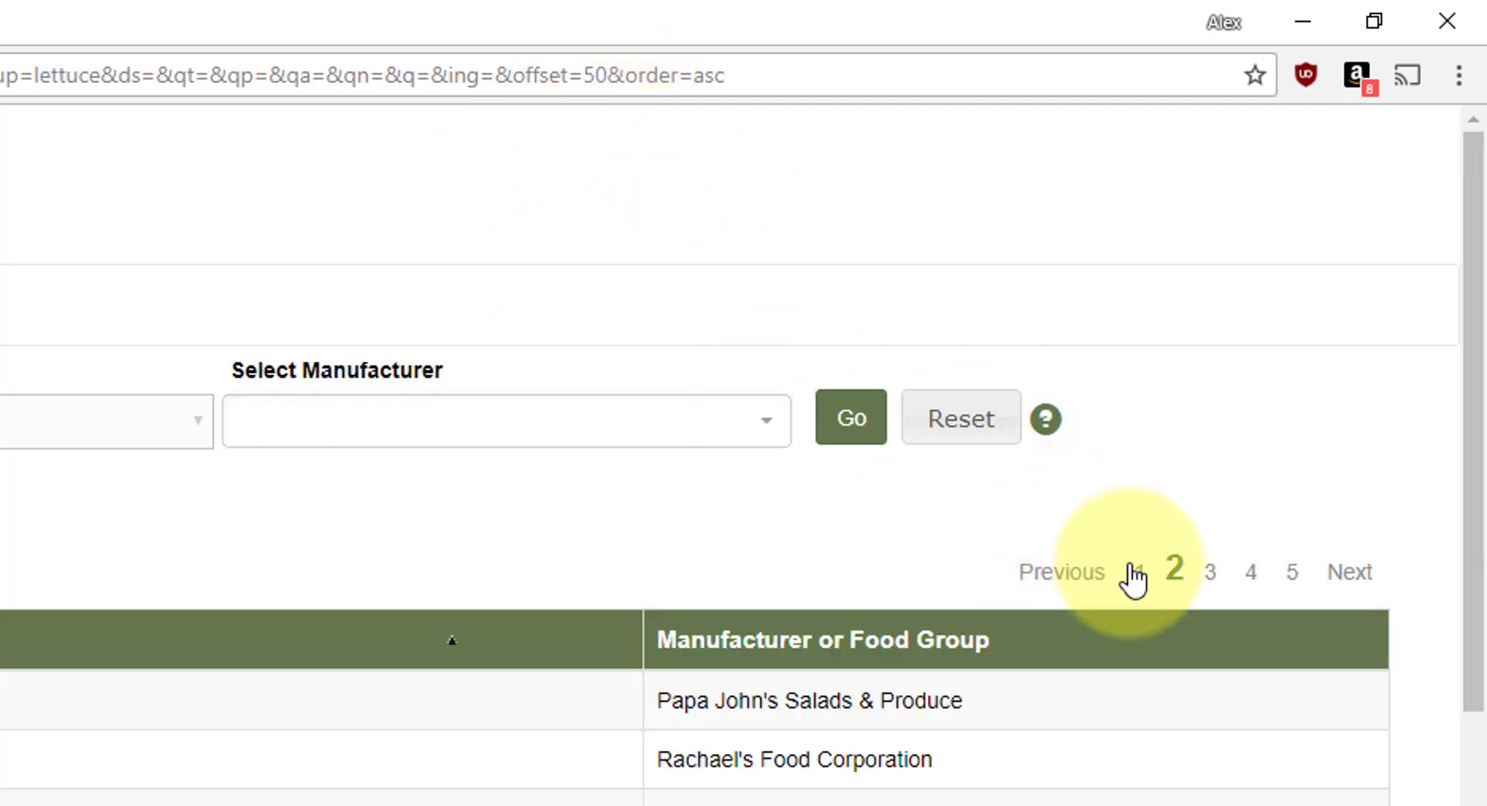
{"action": "left_click", "coordinate": [1135, 573]}
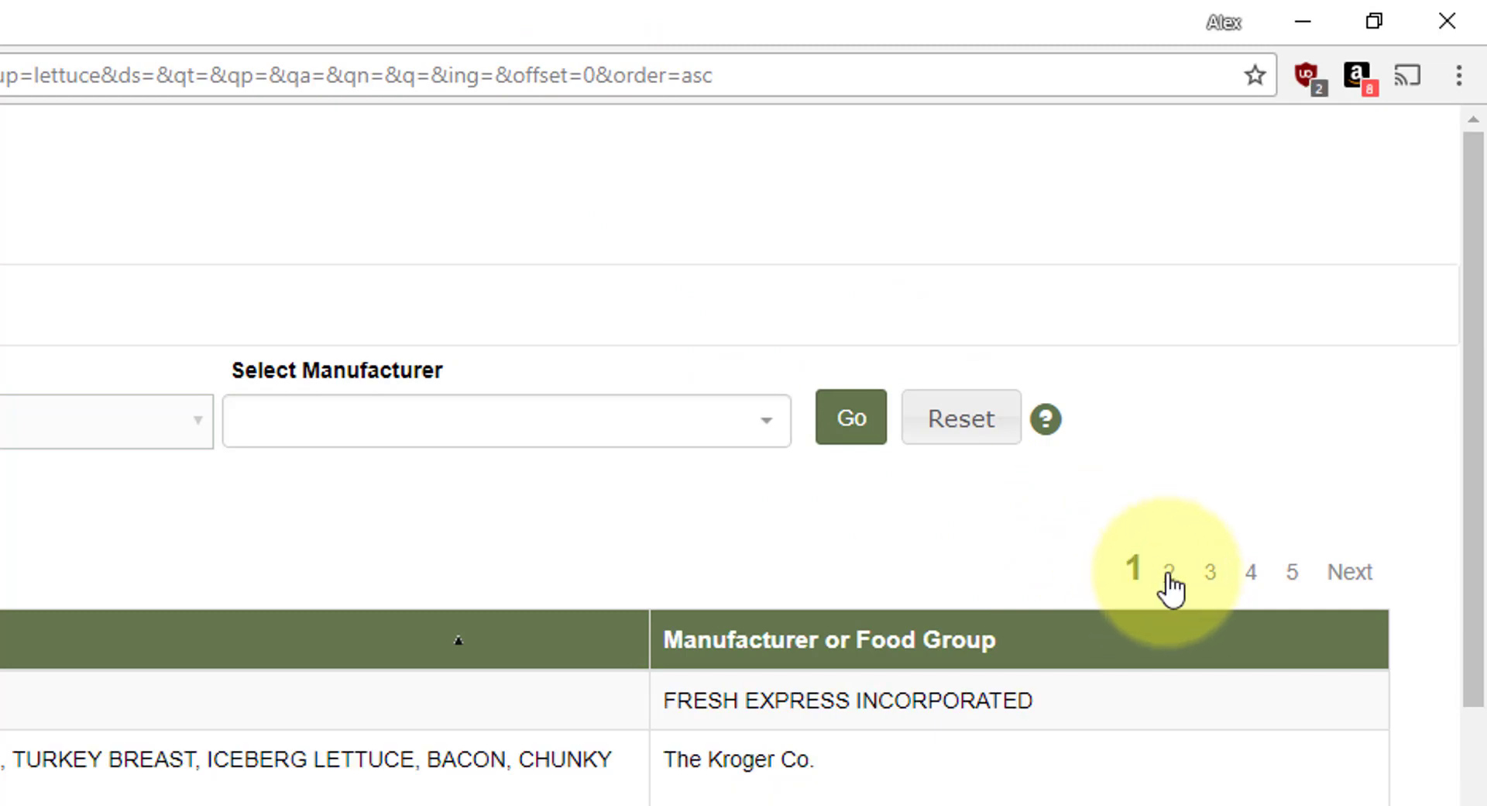
{"action": "left_click", "coordinate": [1170, 581]}
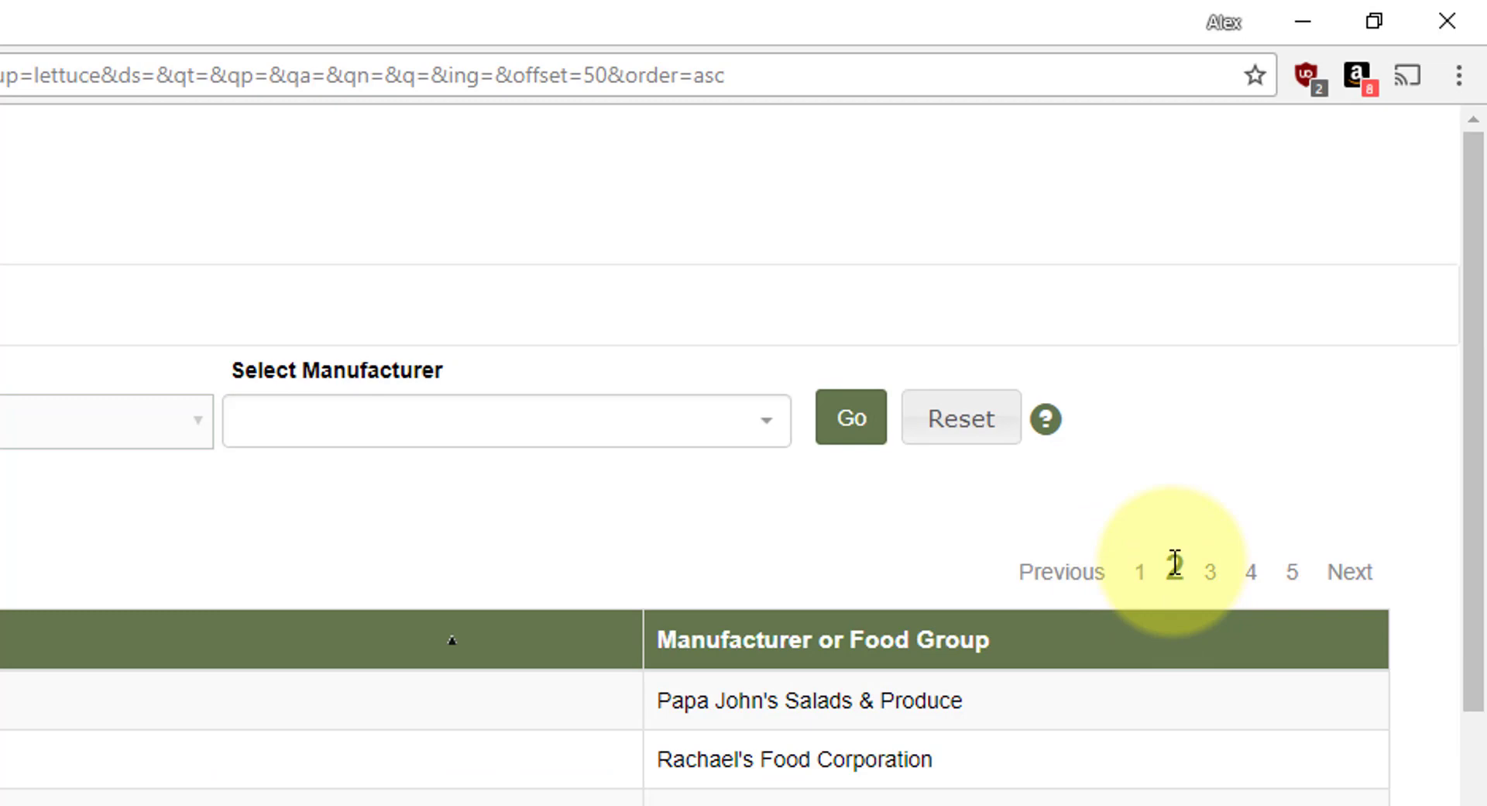
{"action": "left_click", "coordinate": [1214, 572]}
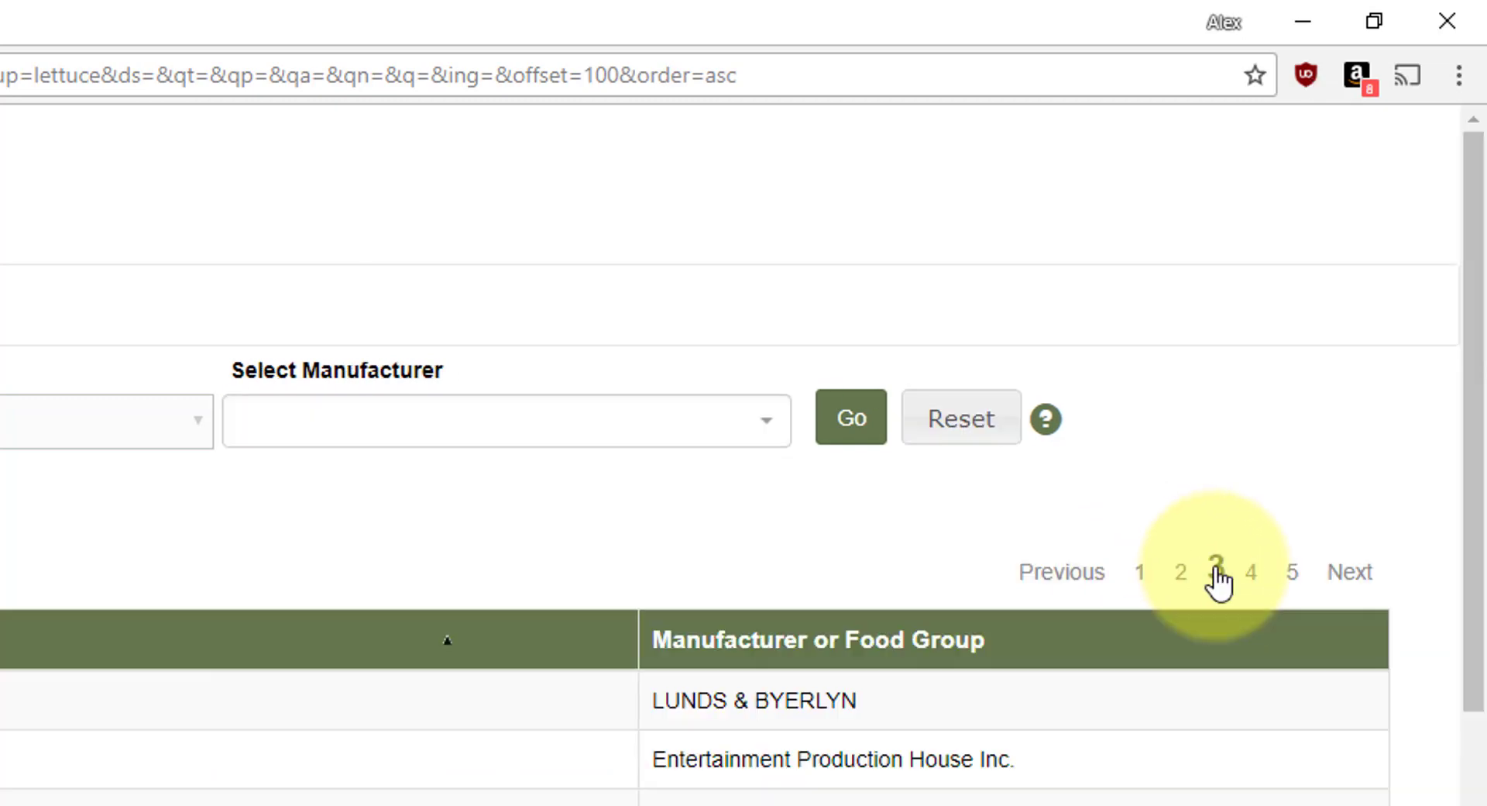
{"action": "left_click", "coordinate": [1254, 573]}
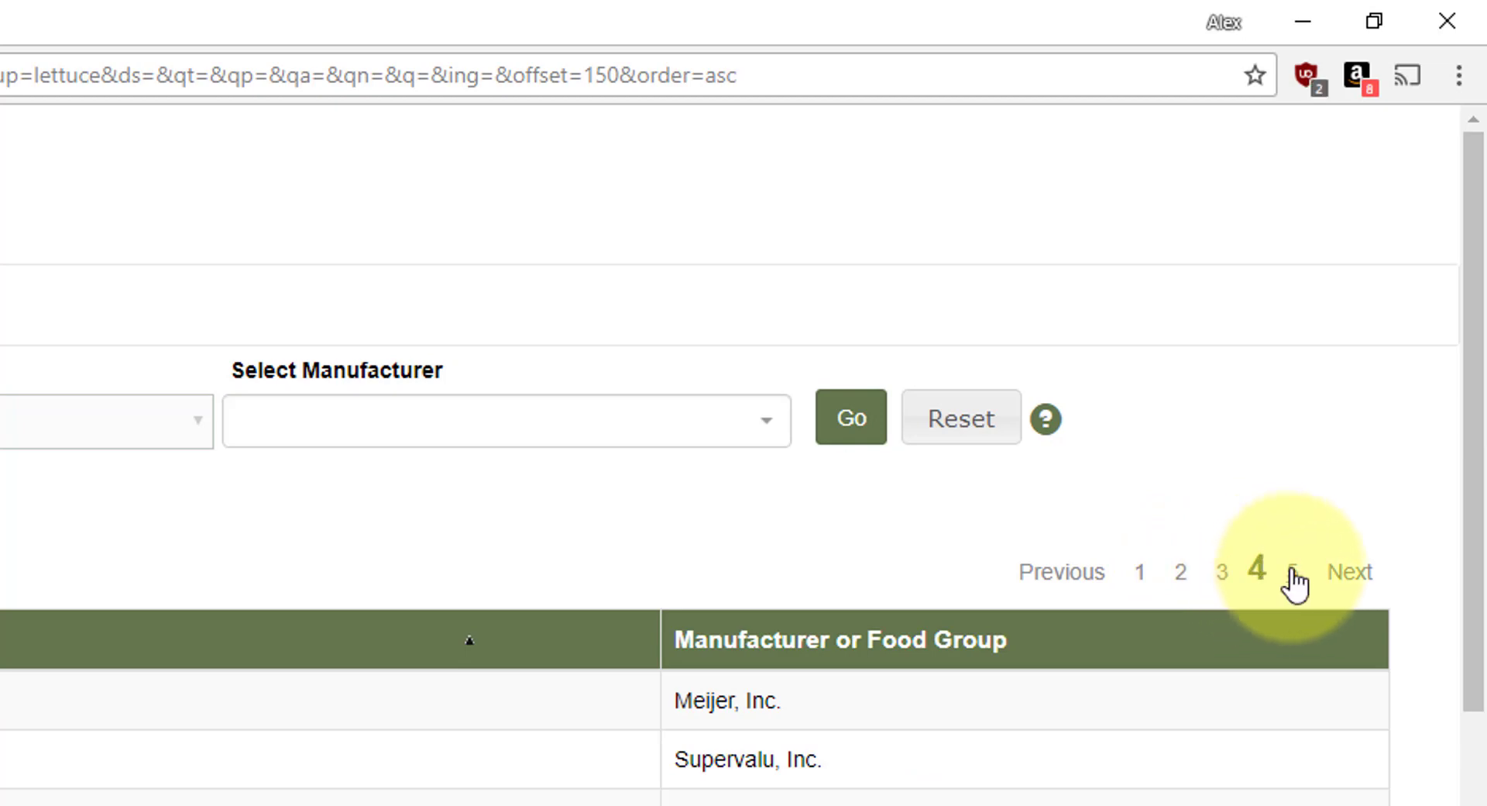
{"action": "left_click", "coordinate": [1290, 575]}
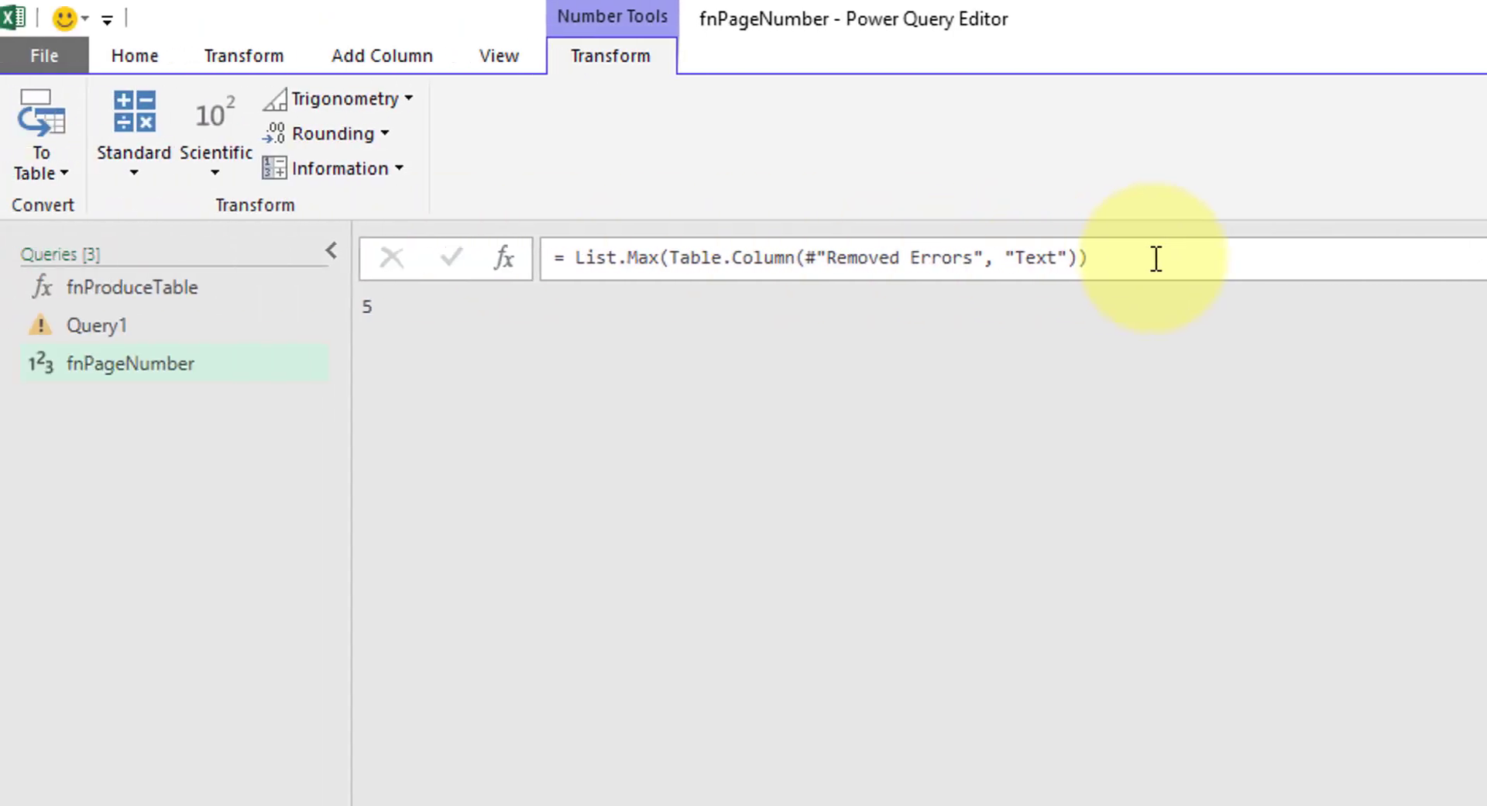
Back in Power Query Editor, subtract 1 from the List.Max result in the custom step's formula
{"action": "left_click", "coordinate": [1162, 257]}
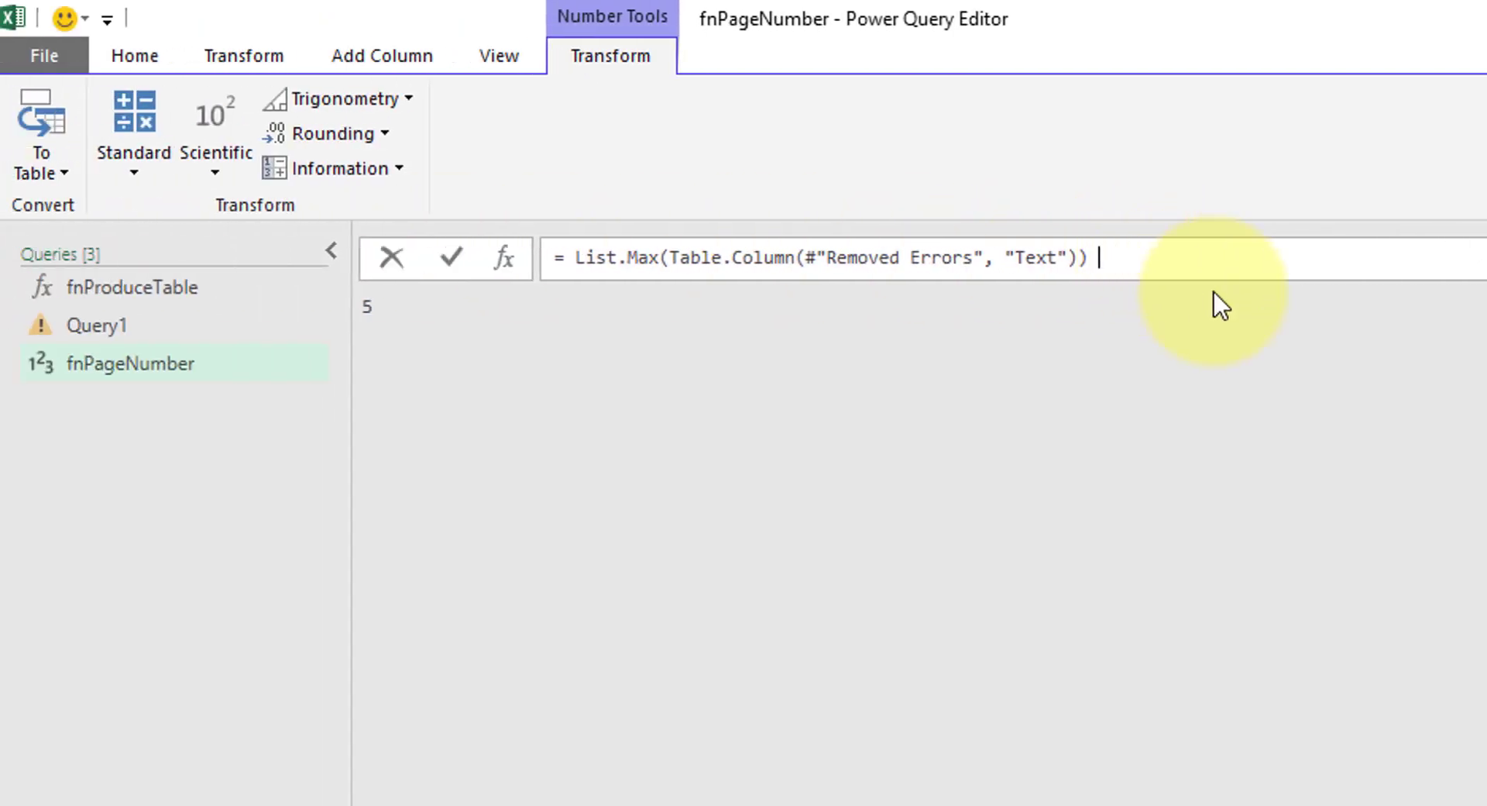
{"action": "type", "text": "- 1"}
{"action": "key", "text": "Return"}
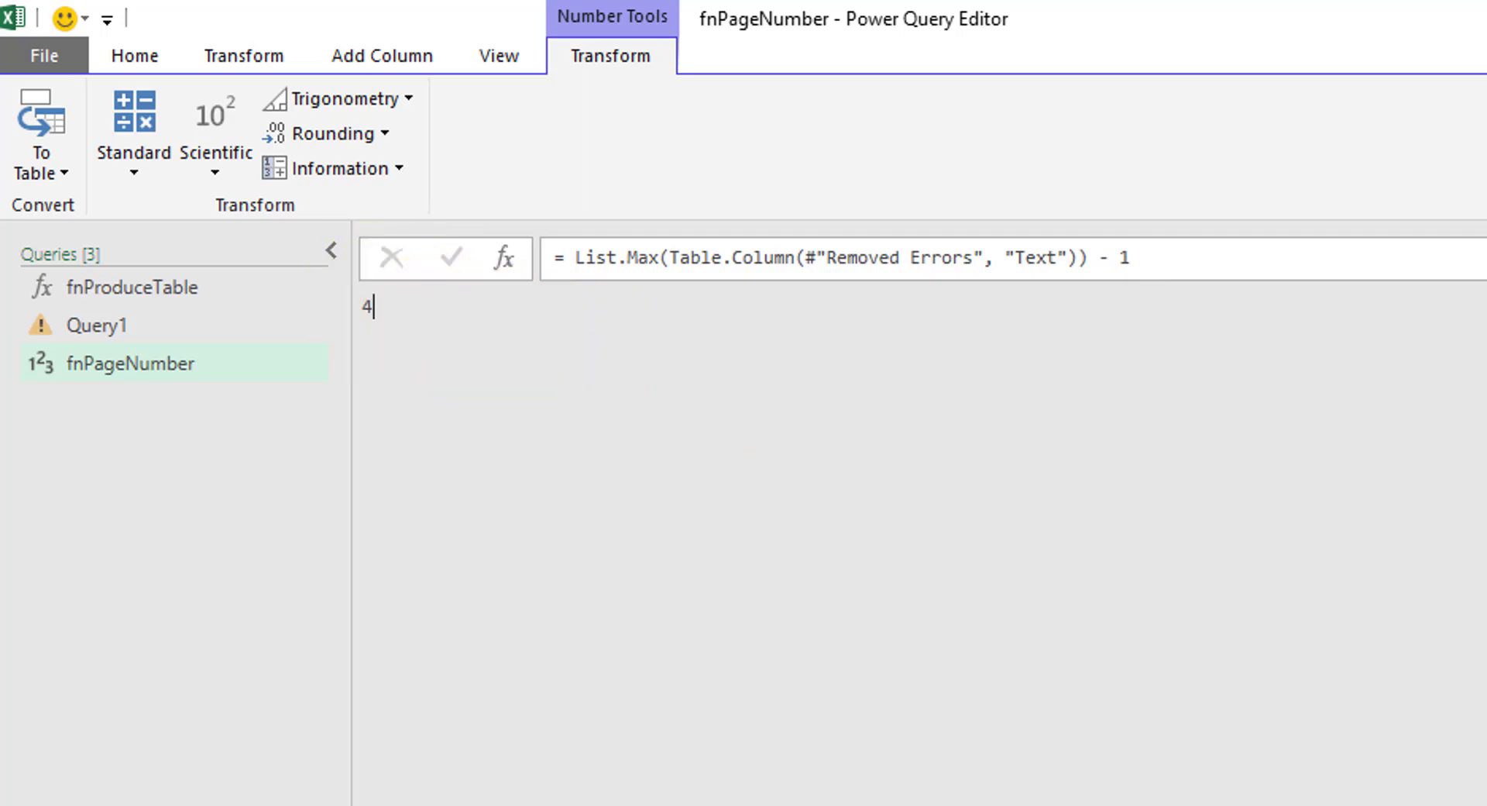
Name the page-count query fnPageNumber in its query properties
{"action": "double_click", "coordinate": [1448, 392]}
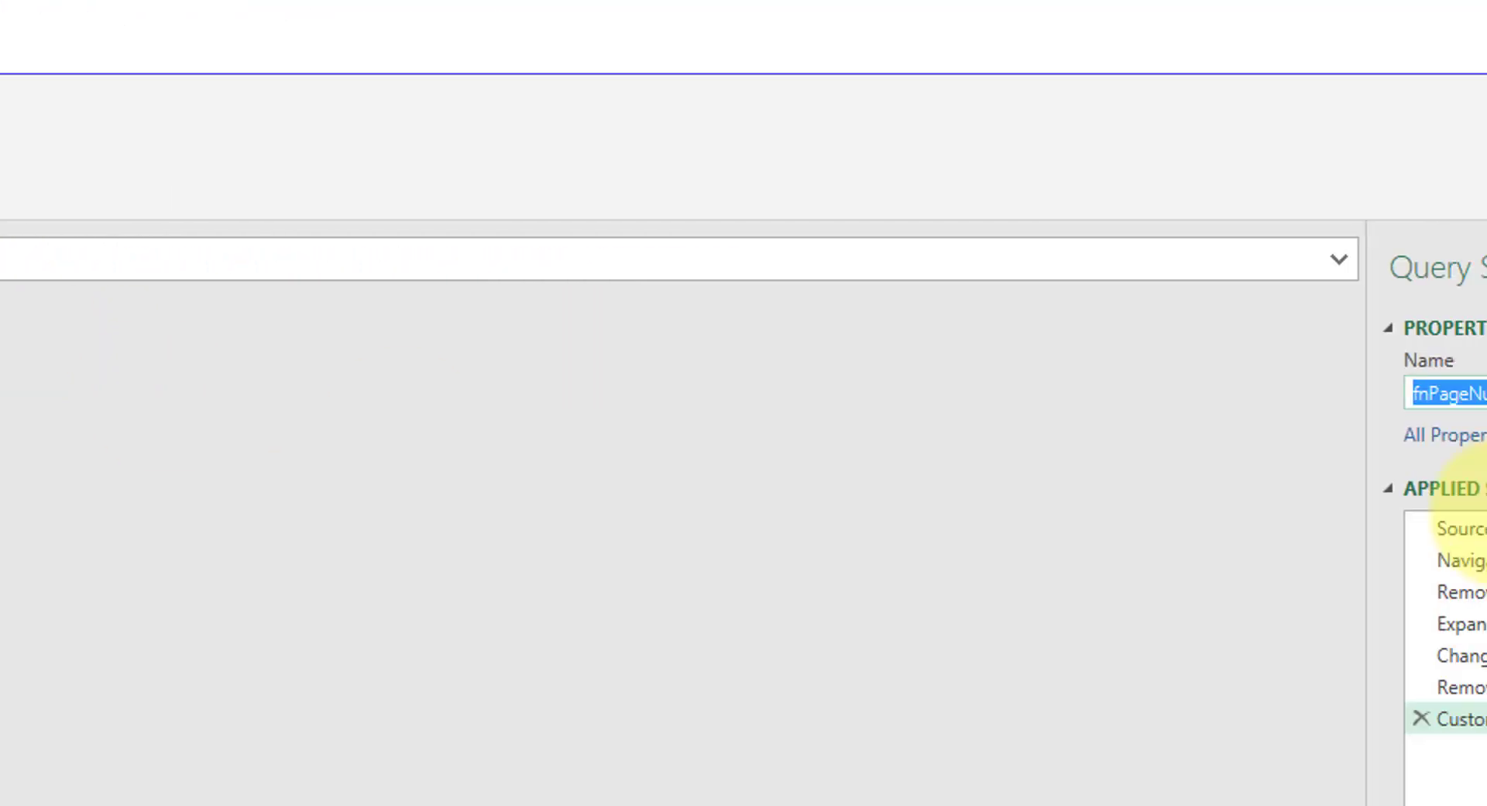
{"action": "type", "text": "fnPage"}
{"action": "type", "text": "er"}
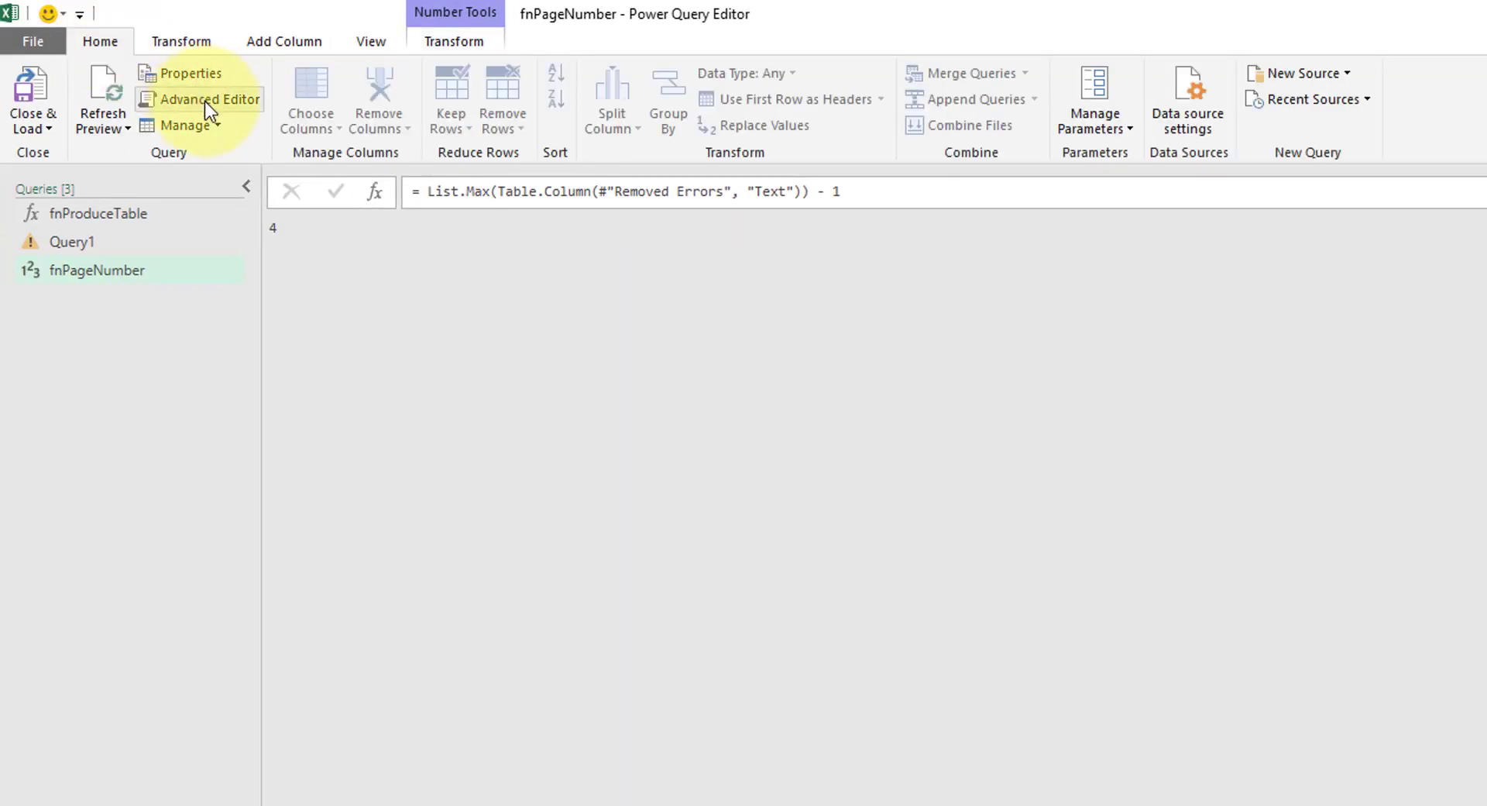
Turn the fnPageNumber code into a function by adding the line (produceType as text) as number => above let
{"action": "left_click", "coordinate": [205, 101]}
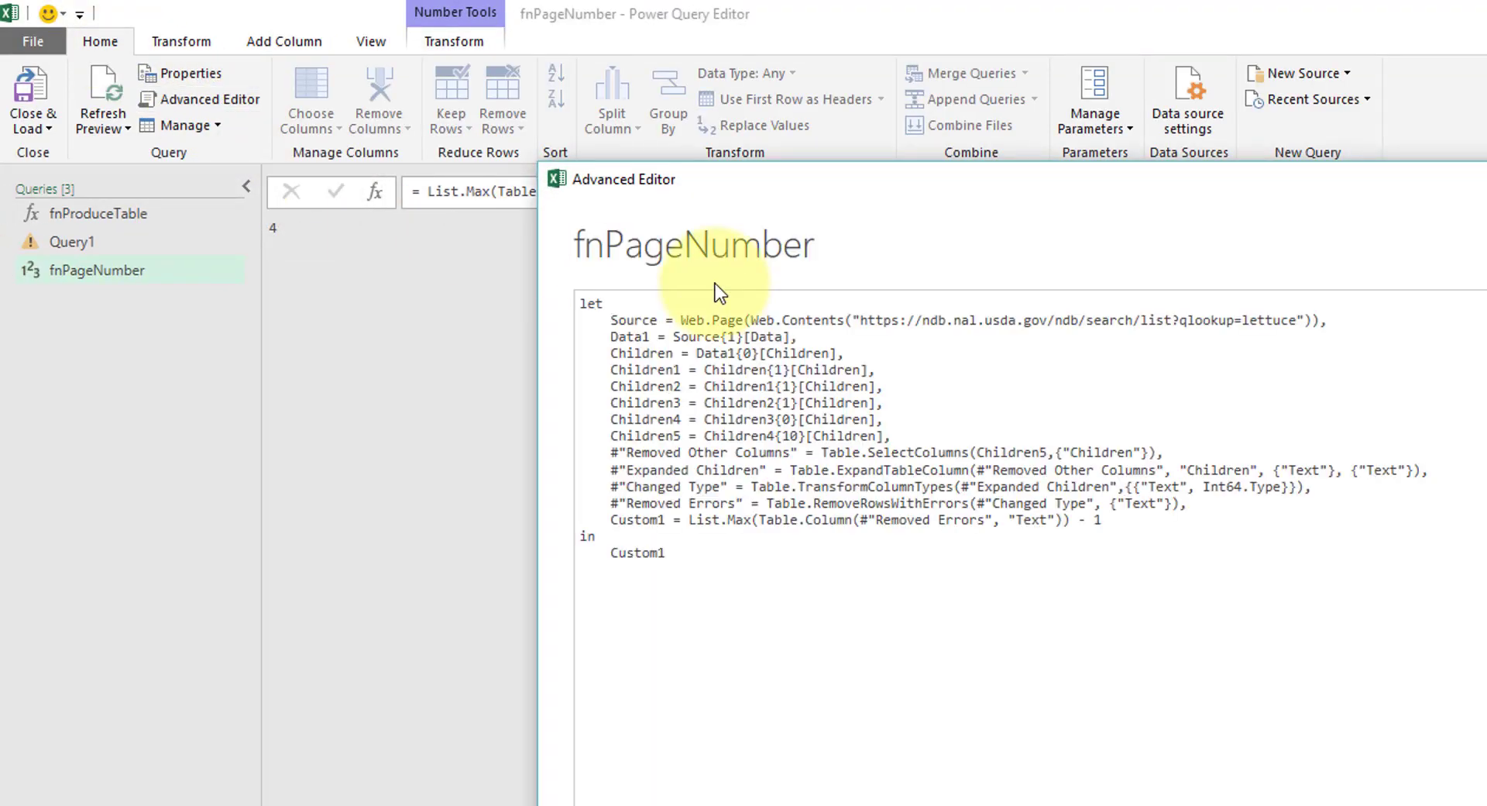
{"action": "key", "text": "Home"}
{"action": "key", "text": "Return"}
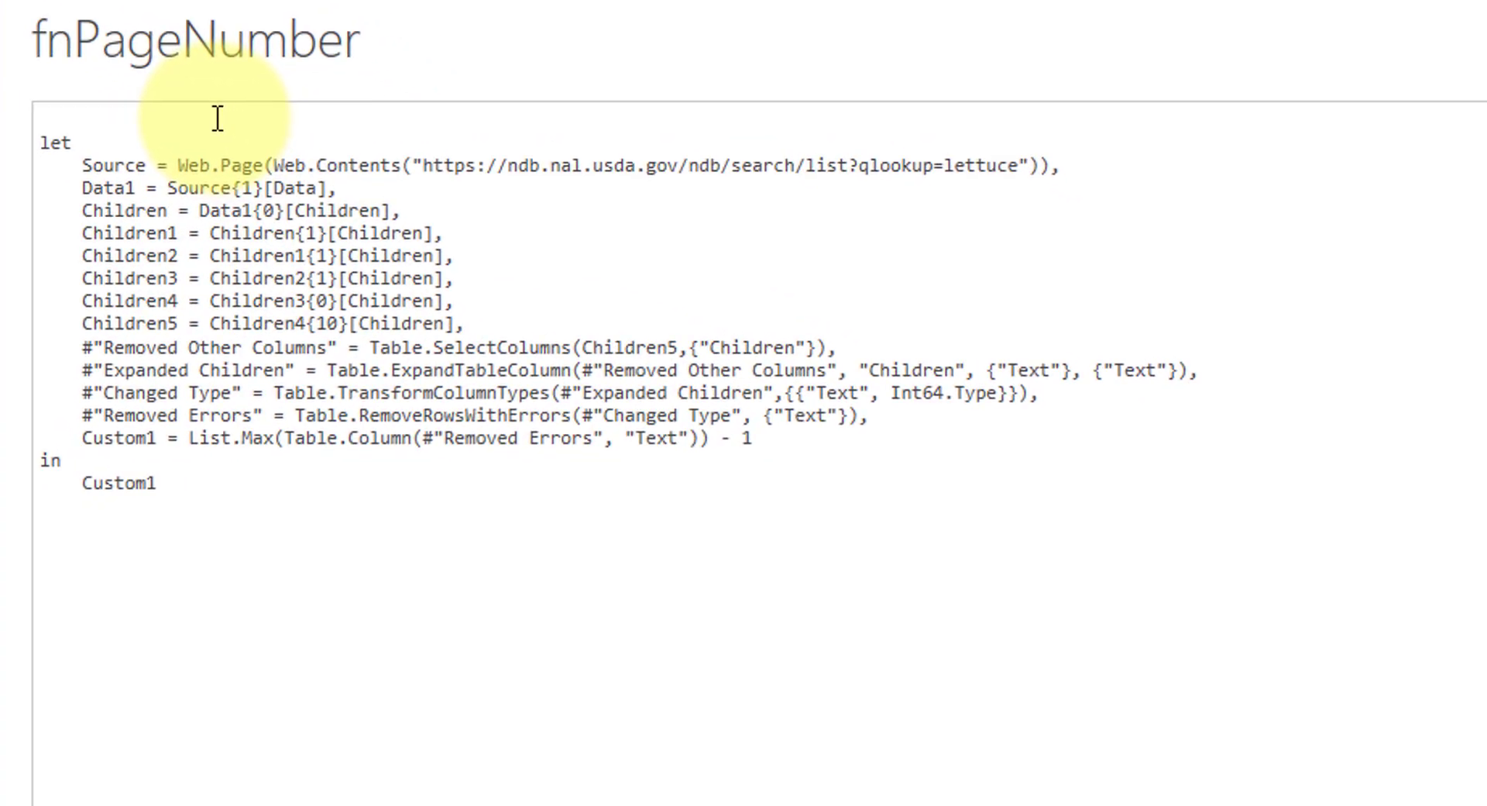
{"action": "key", "text": "Up"}
{"action": "key", "text": "Return"}
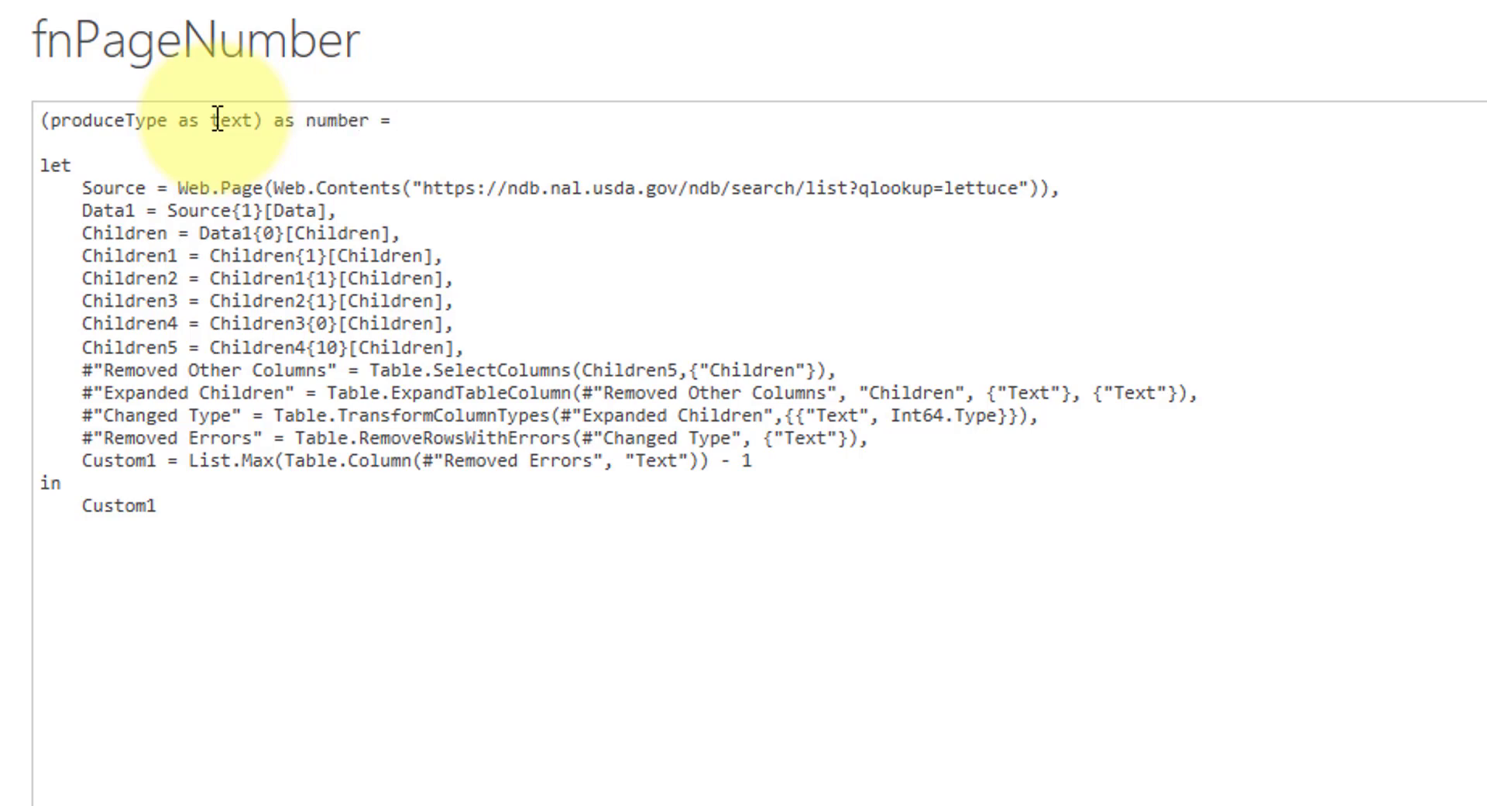
Replace lettuce in the Source URL with "& produceType" after the closing quote of qlookup=, and save the function code
{"action": "left_click", "coordinate": [1019, 189]}
{"action": "key", "text": "BackSpace"}
{"action": "key", "text": "BackSpace"}
{"action": "key", "text": "BackSpace"}
{"action": "key", "text": "BackSpace"}
{"action": "key", "text": "BackSpace"}
{"action": "key", "text": "BackSpace"}
{"action": "key", "text": "BackSpace"}
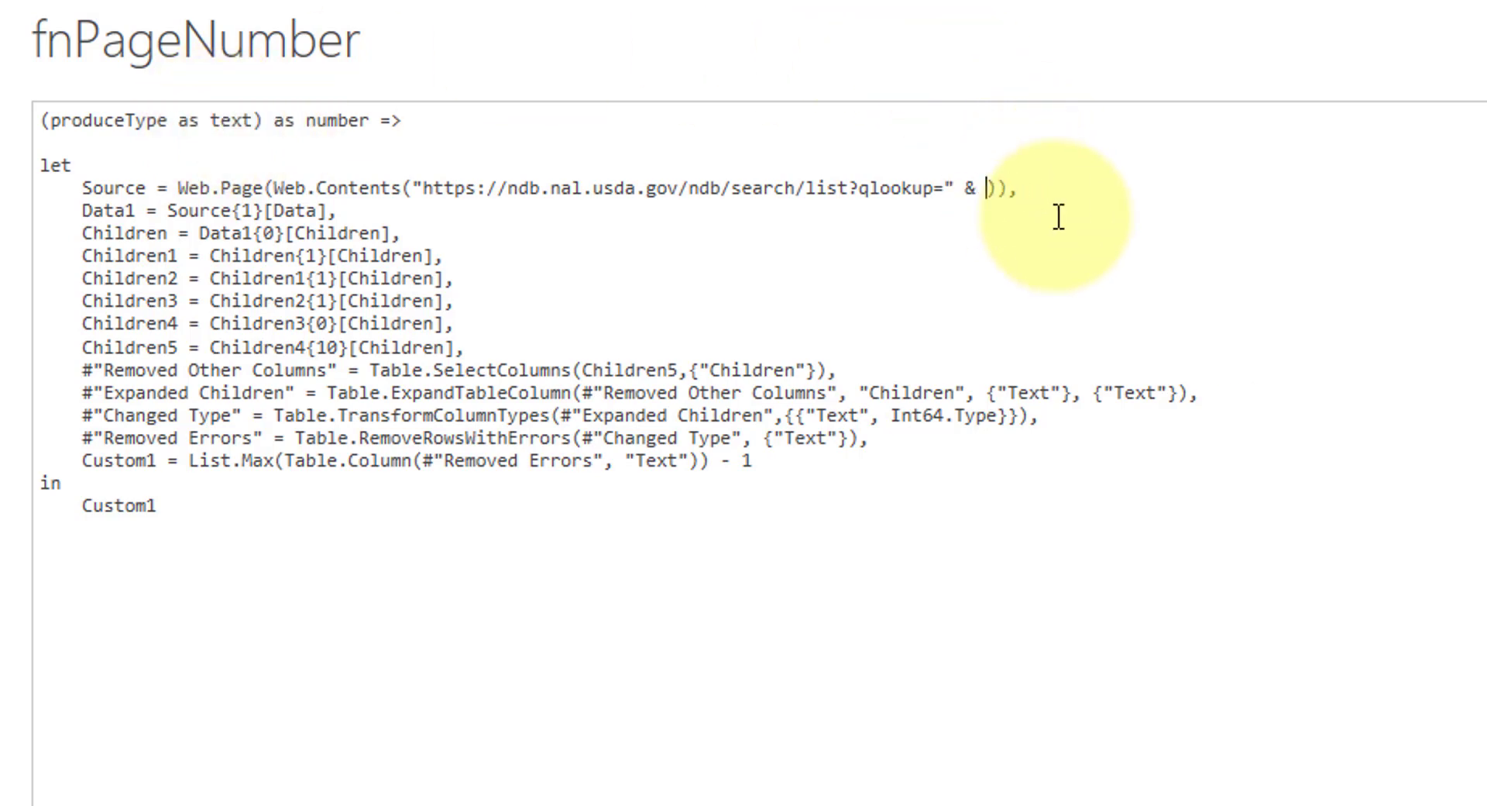
{"action": "type", "text": "produceTyp"}
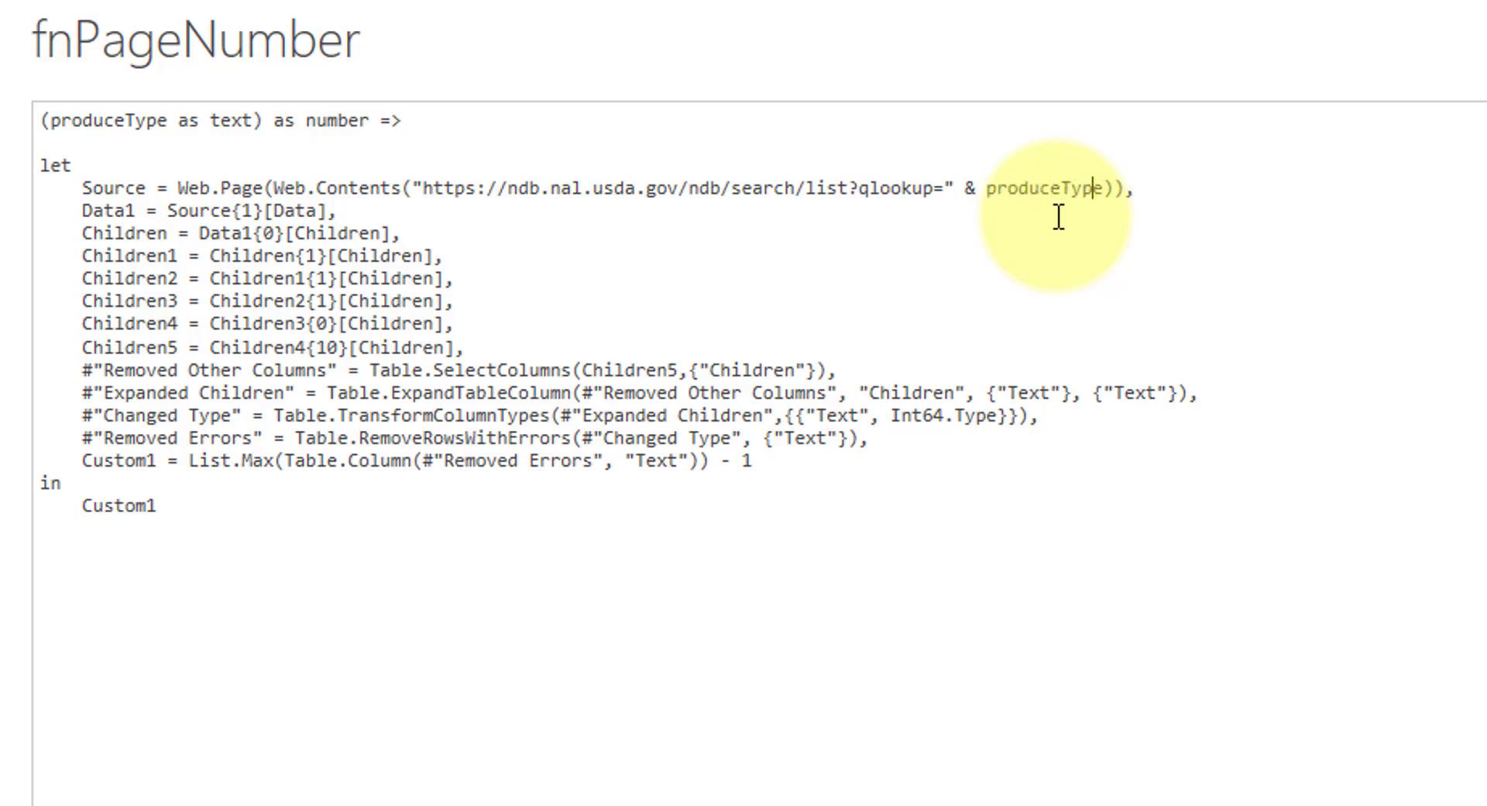
{"action": "type", "text": "e"}
{"action": "left_click", "coordinate": [1355, 803]}
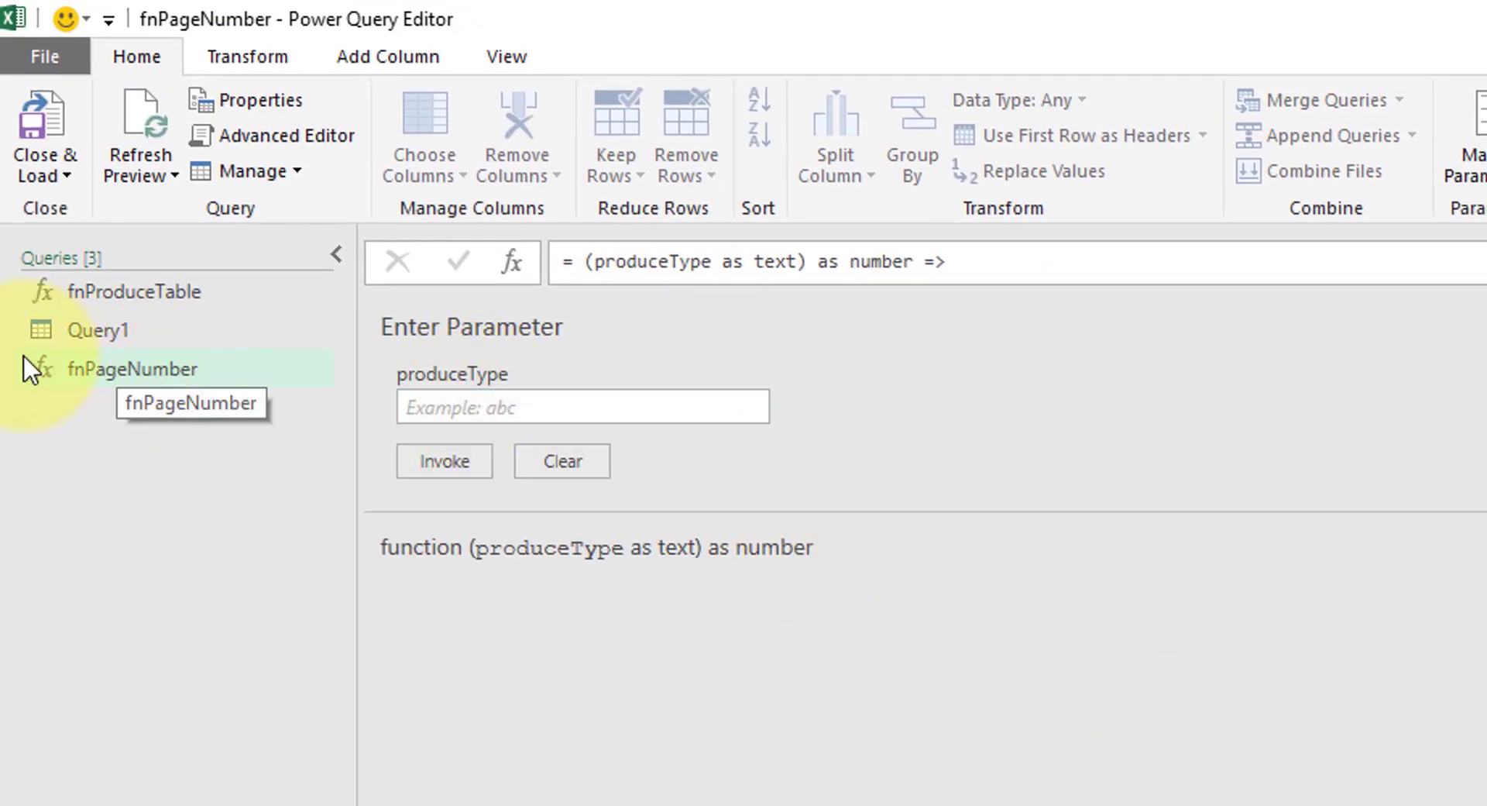
Test the fnPageNumber function by invoking it with Orange and with Apple as produceType
{"action": "left_click", "coordinate": [707, 407]}
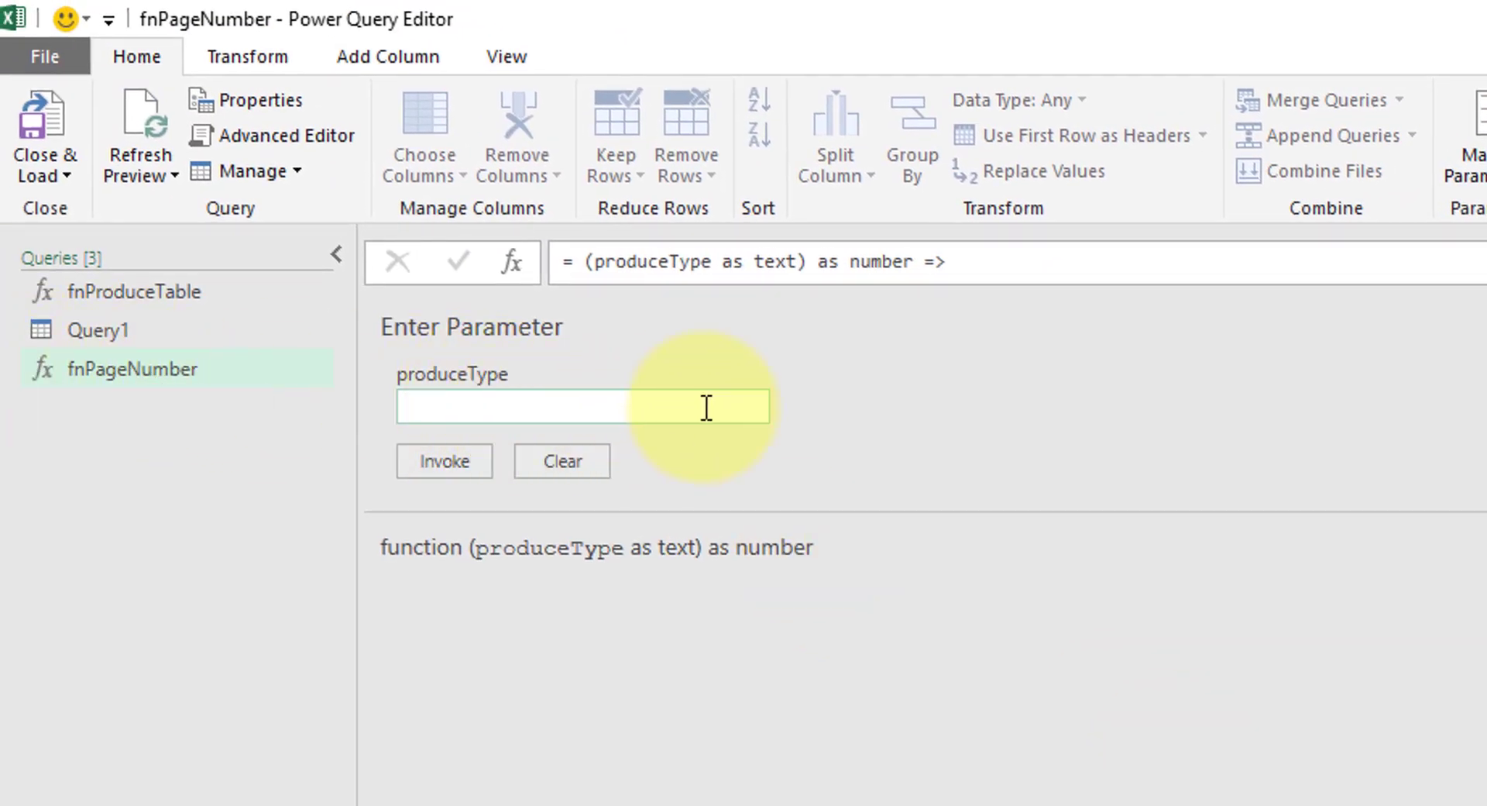
{"action": "type", "text": "Orange"}
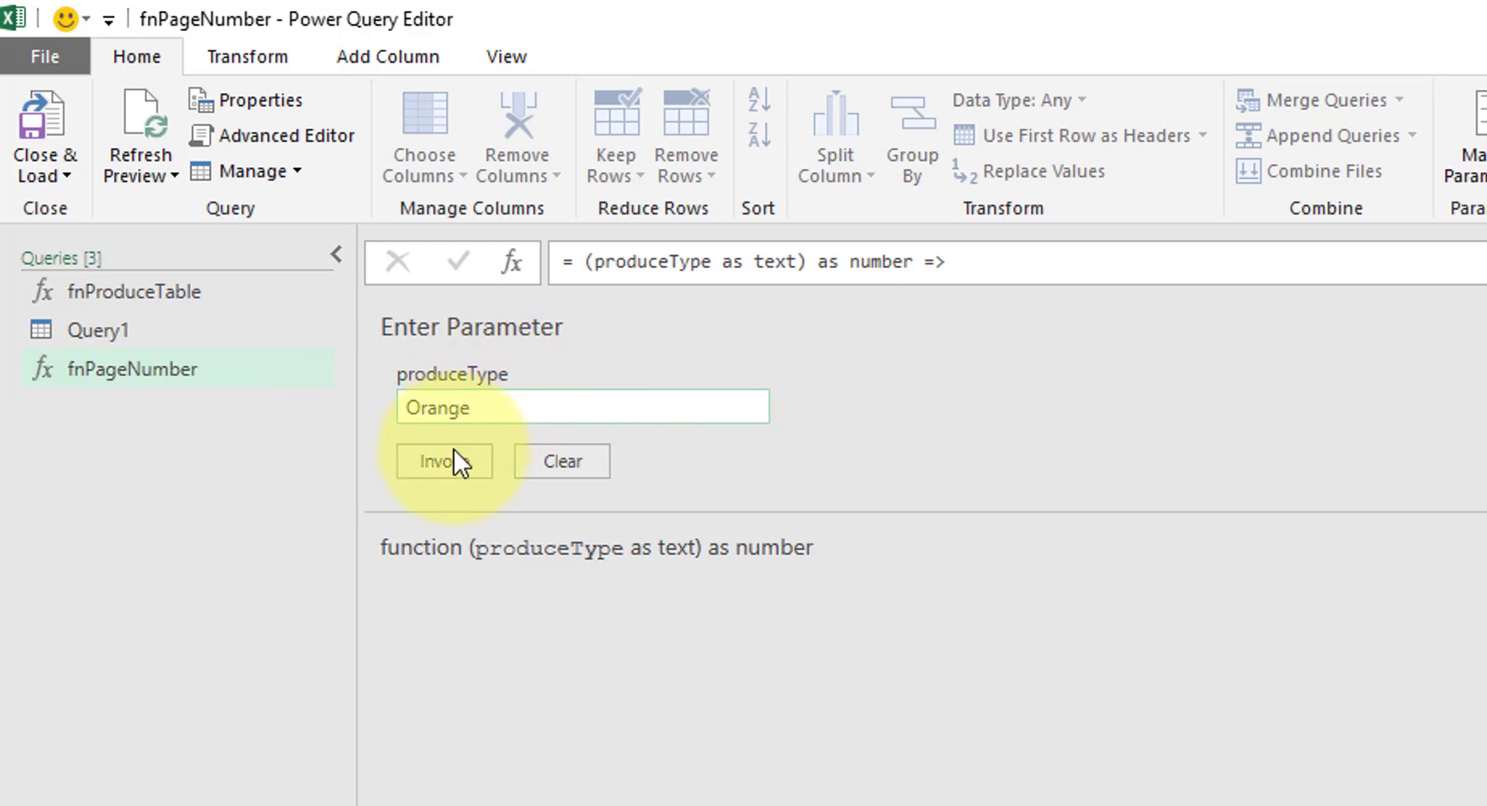
{"action": "left_click", "coordinate": [457, 463]}
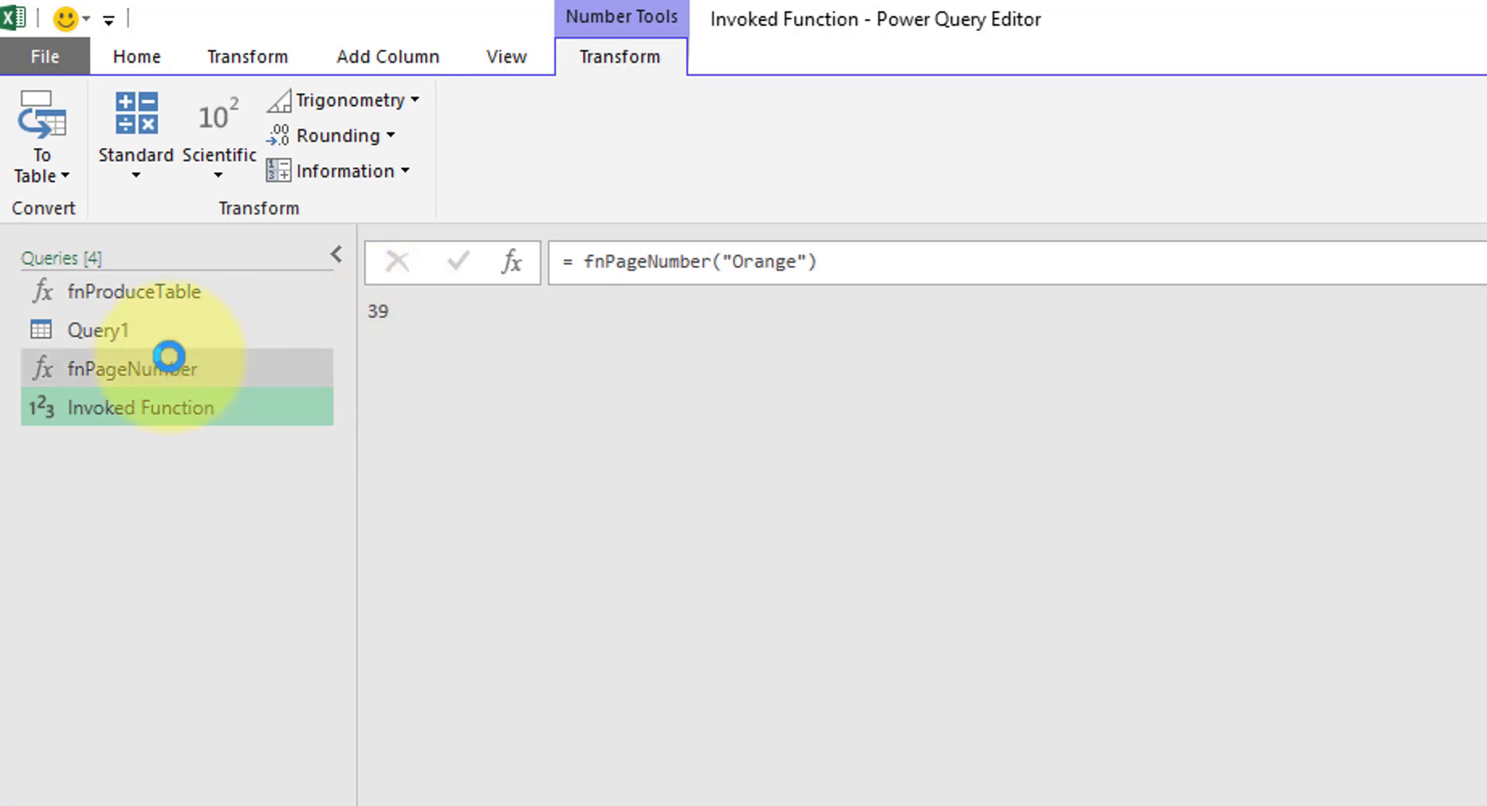
{"action": "left_click", "coordinate": [166, 367]}
{"action": "left_click", "coordinate": [571, 395]}
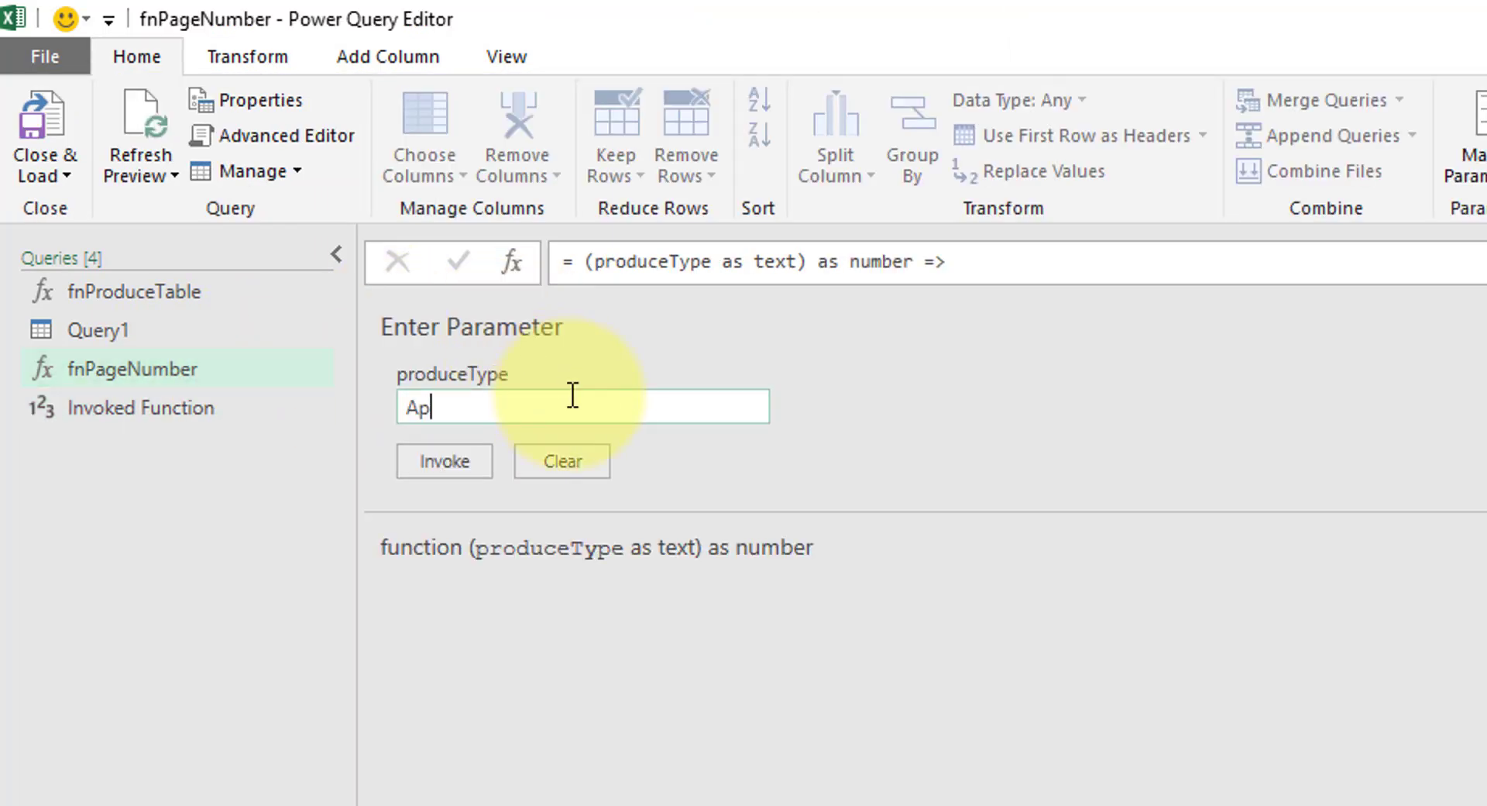
{"action": "left_click", "coordinate": [473, 461]}
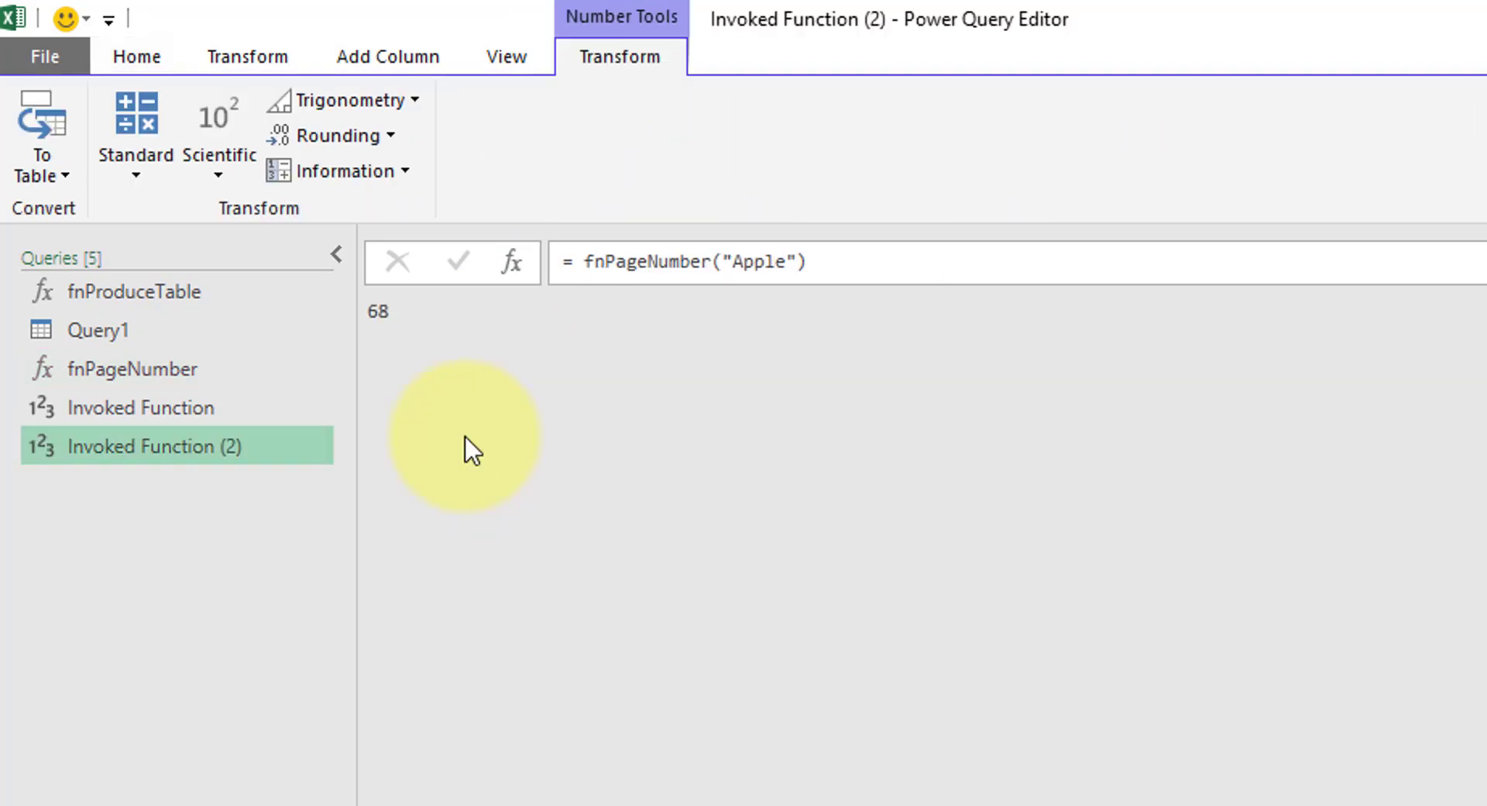
Delete both Invoked Function test queries from the query list
{"action": "left_click", "coordinate": [236, 403]}
{"action": "left_click", "coordinate": [225, 435], "text": "ctrl"}
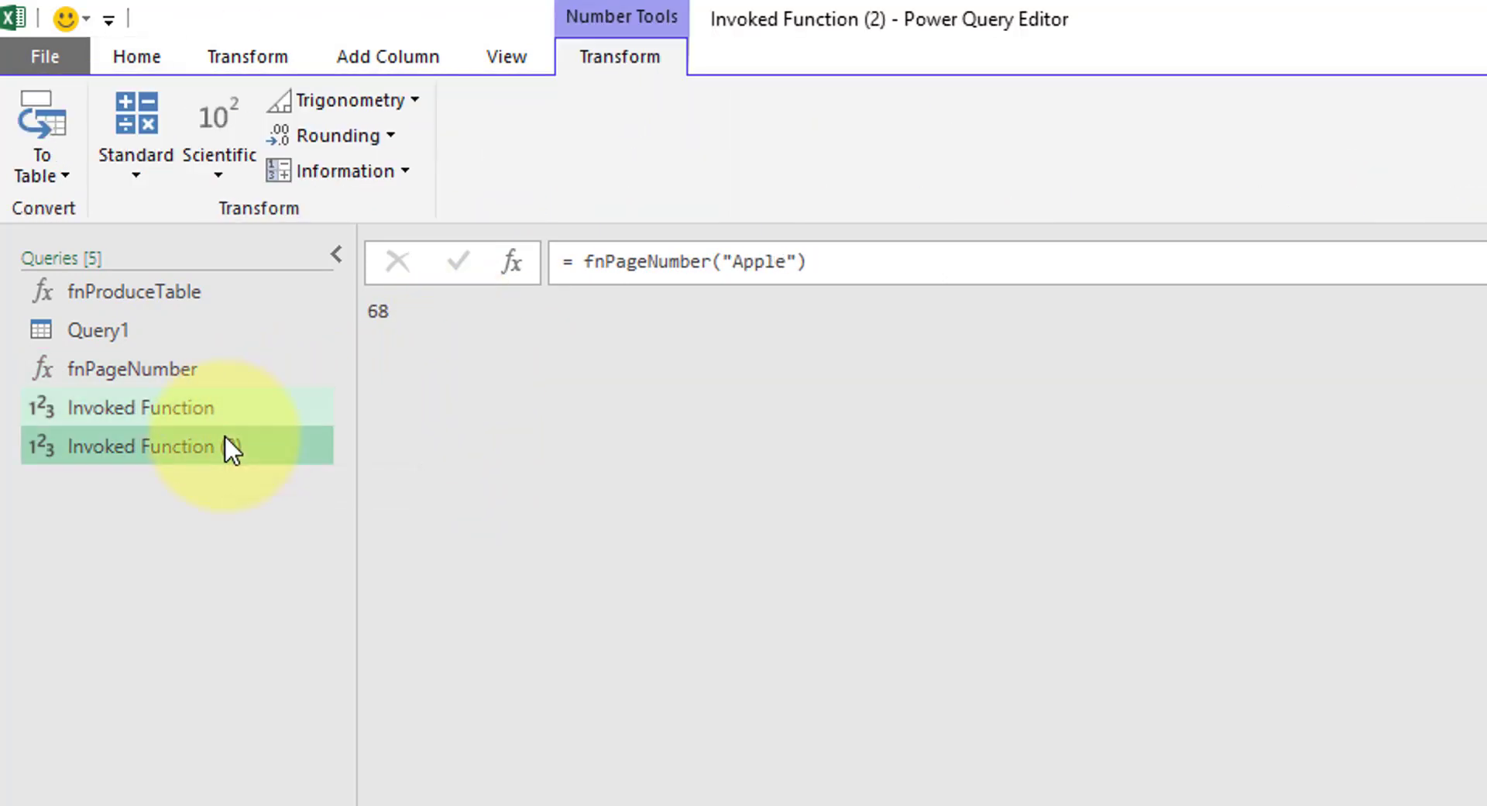
{"action": "right_click", "coordinate": [225, 435]}
{"action": "left_click", "coordinate": [330, 540]}
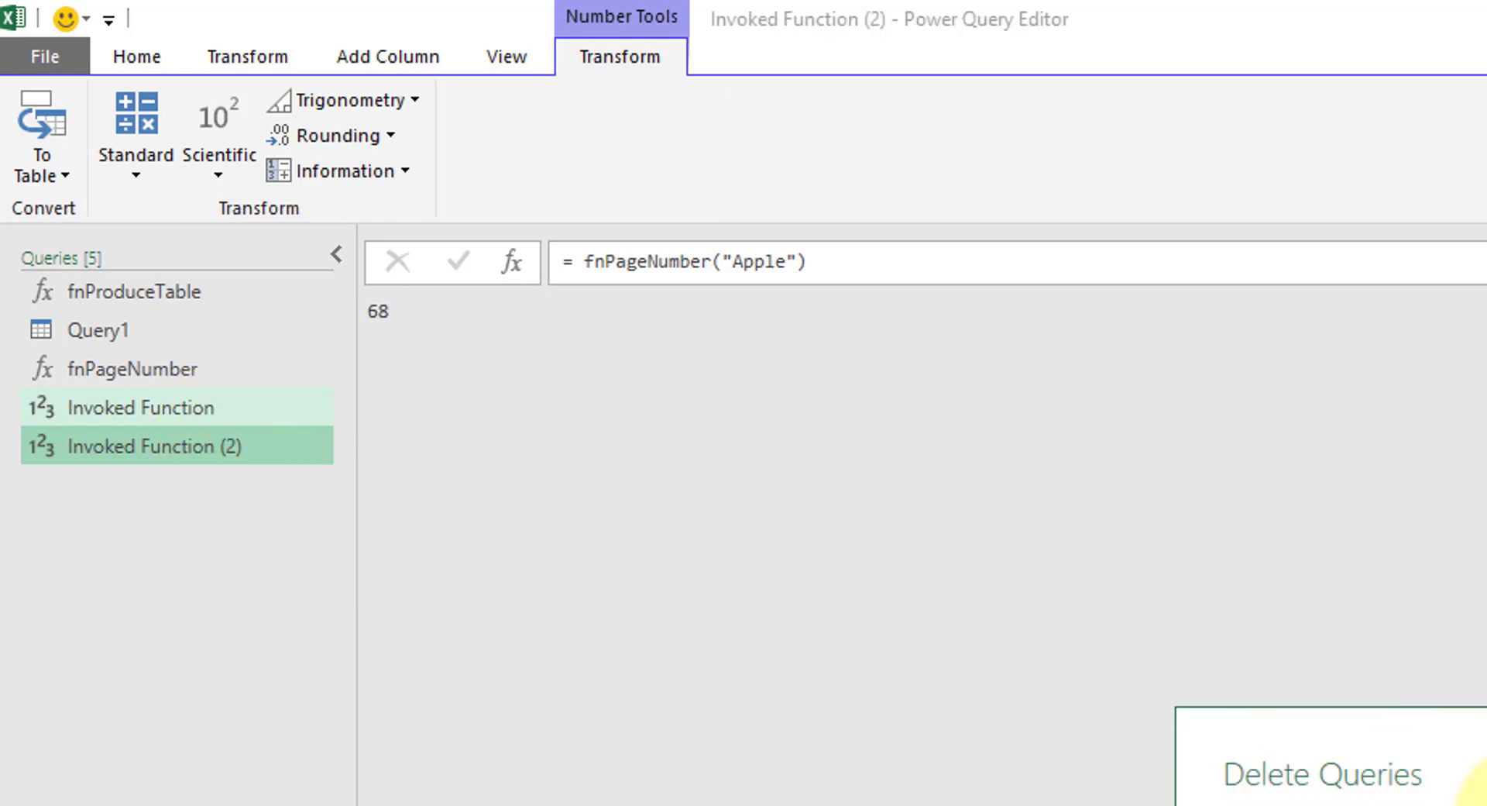
{"action": "key", "text": "Return"}
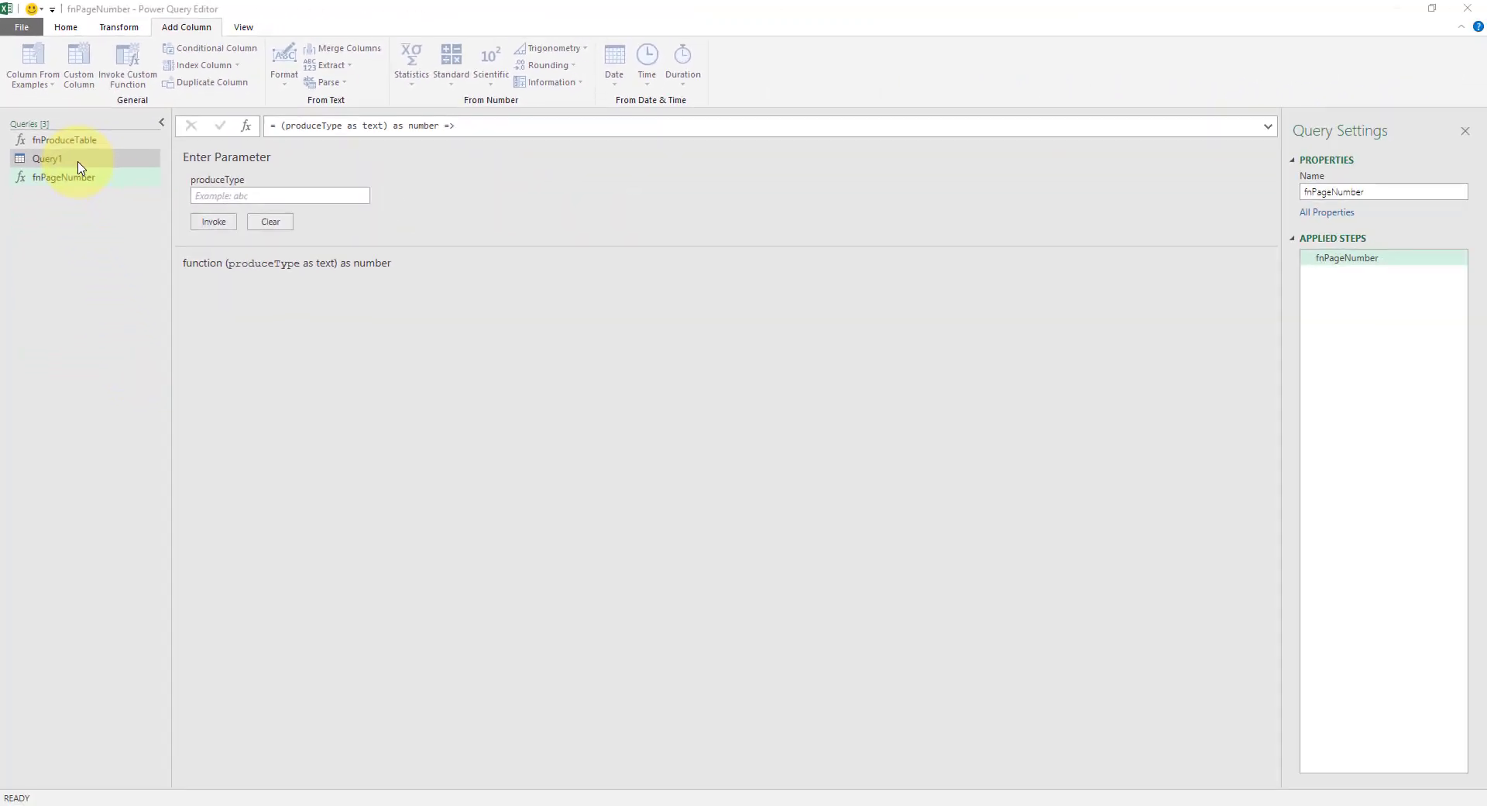
In Query1, delete the Invoked Custom Function step and all steps after it, keeping only Source
{"action": "left_click", "coordinate": [80, 167]}
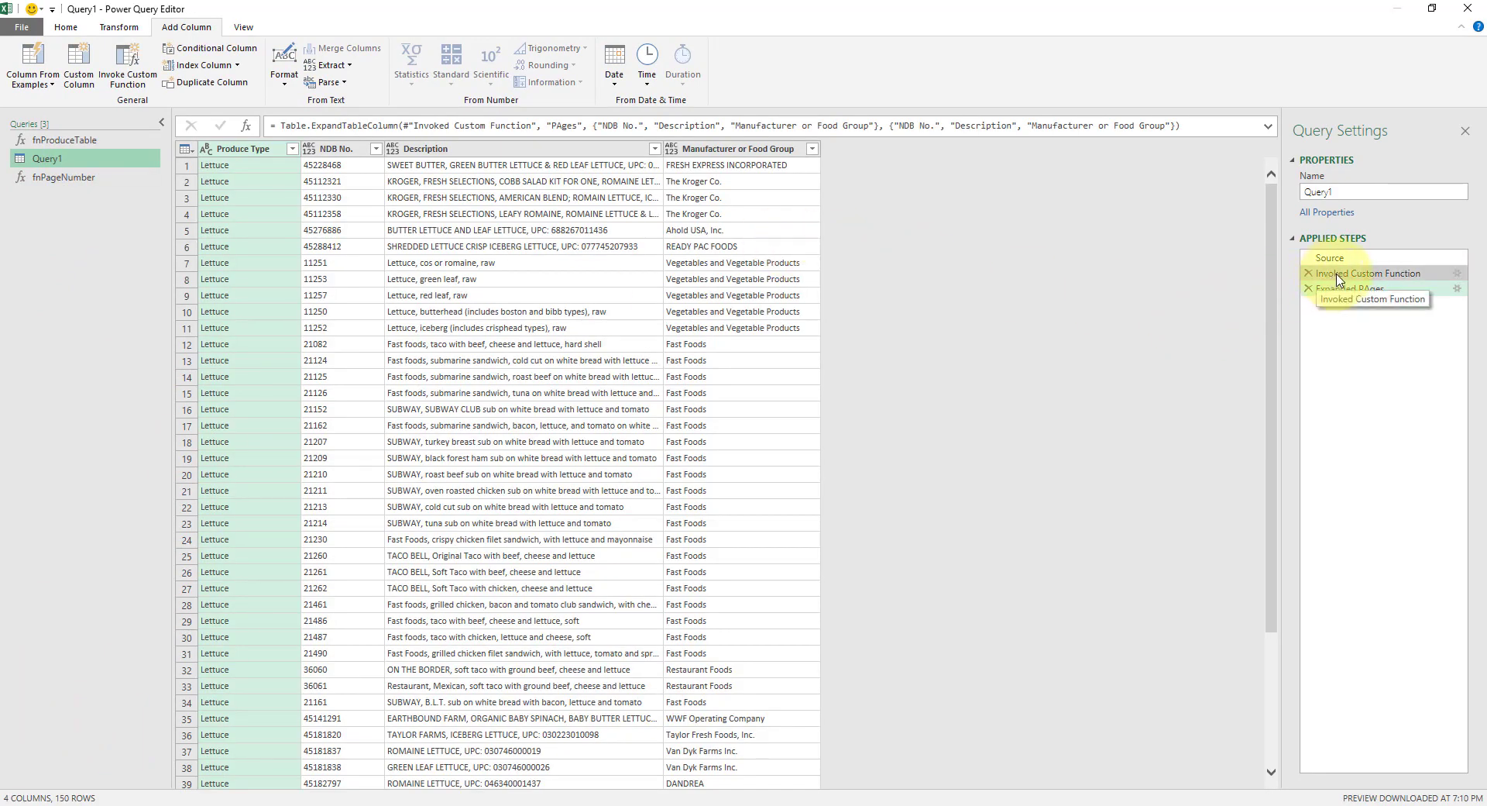
{"action": "right_click", "coordinate": [1368, 278]}
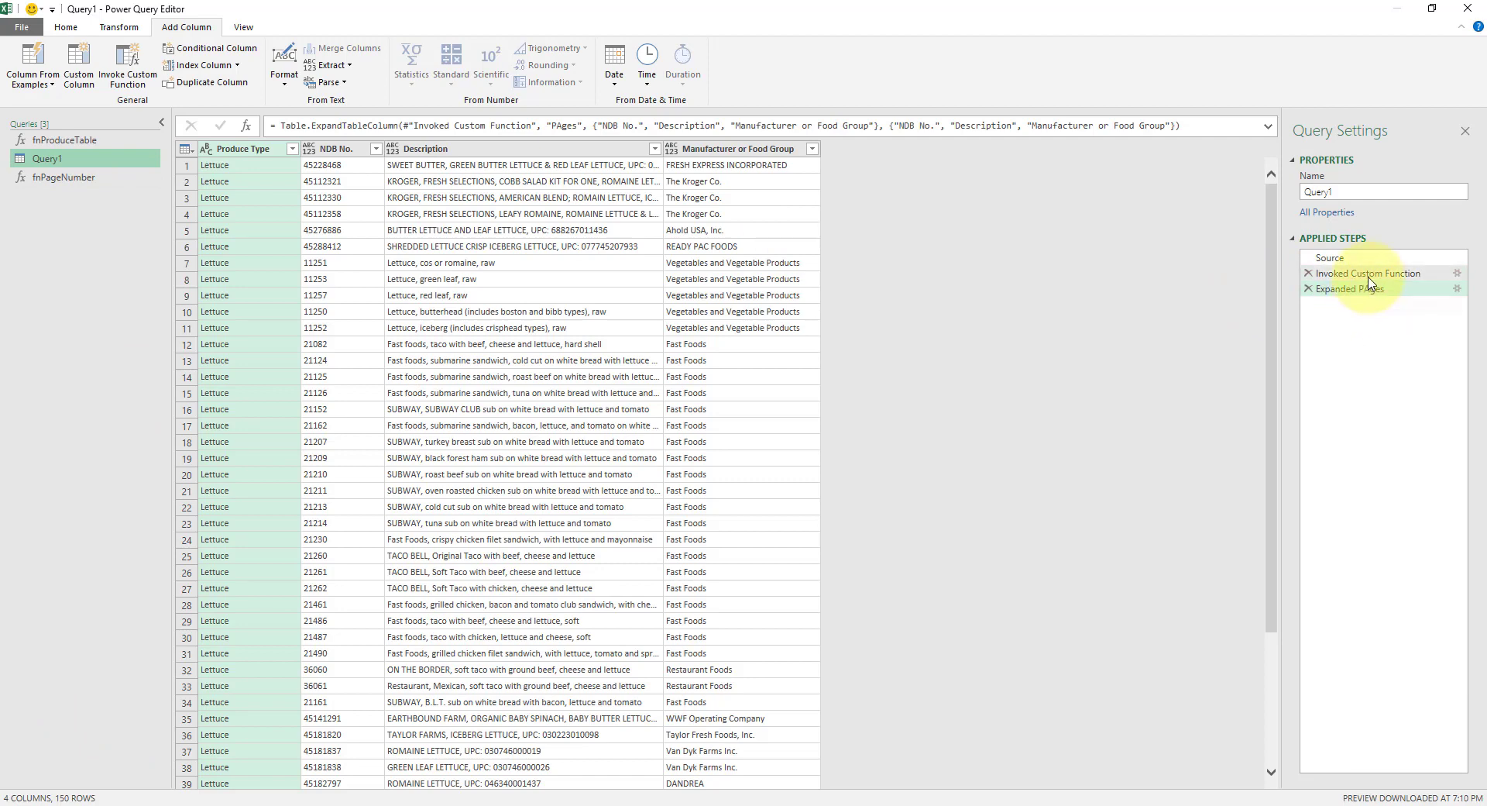
{"action": "left_click", "coordinate": [1419, 341]}
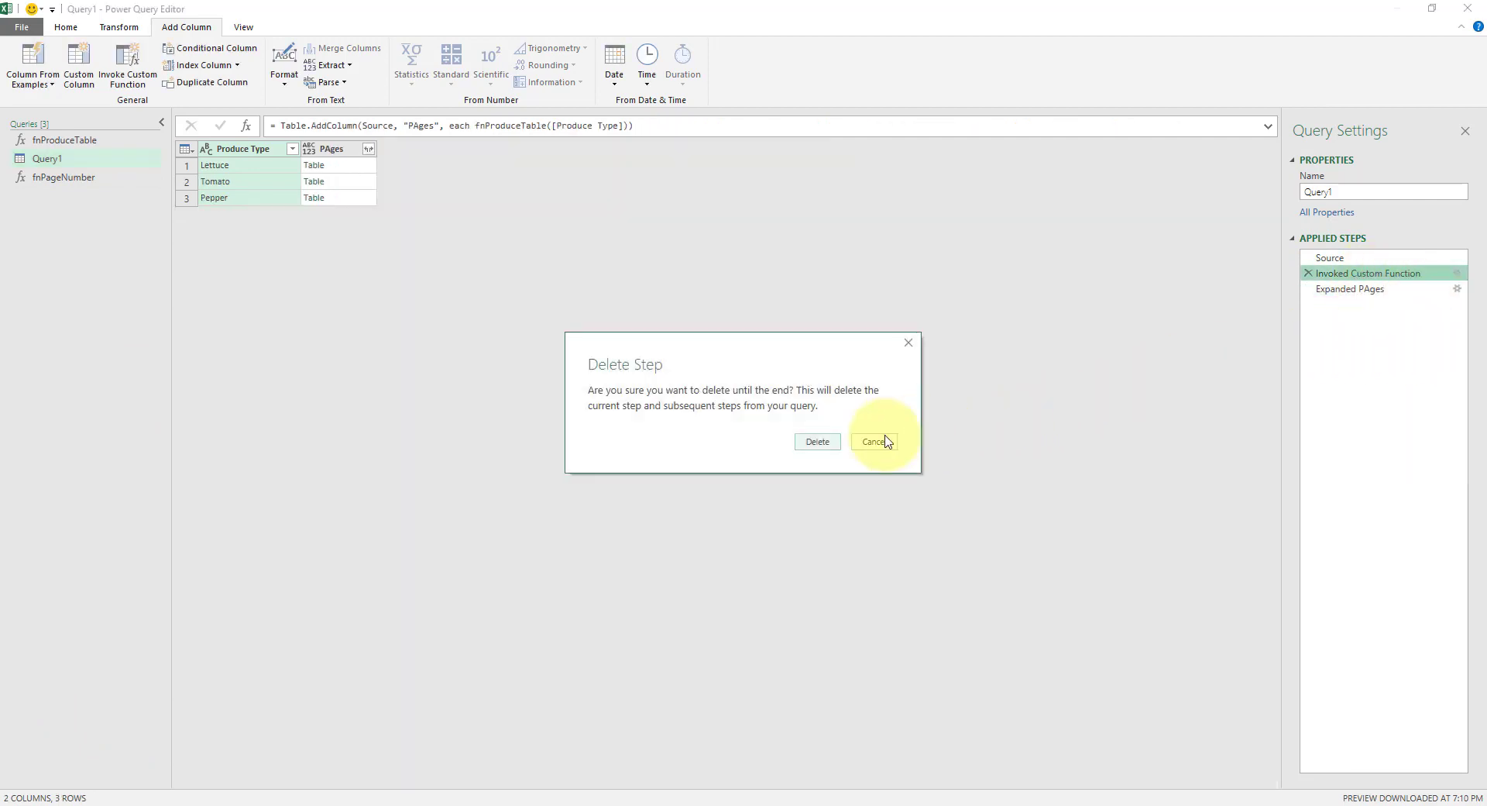
{"action": "left_click", "coordinate": [823, 443]}
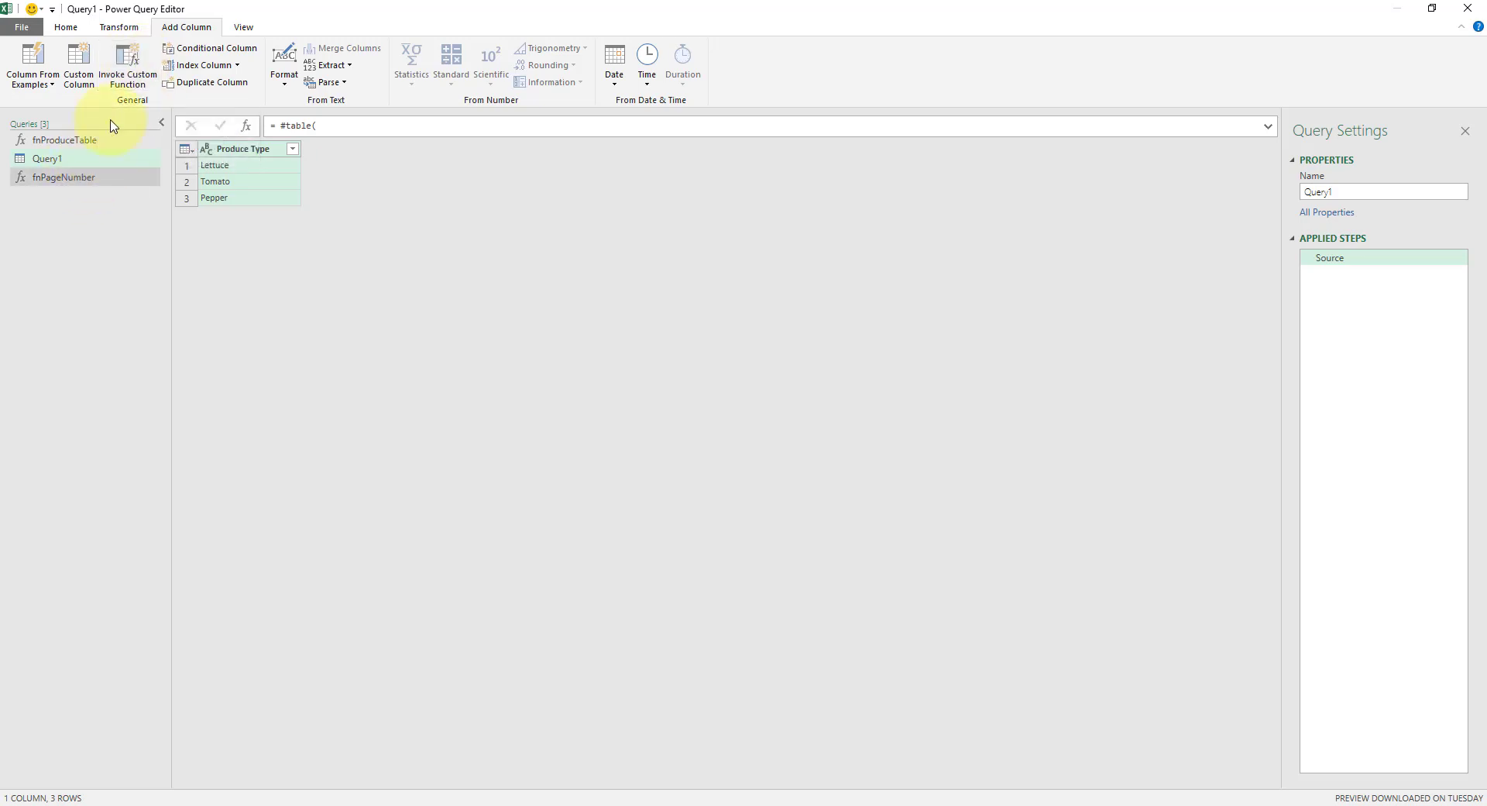
Invoke fnPageNumber on each row of Query1 with Produce Type as its argument, naming the new column Total Pages
{"action": "left_click", "coordinate": [129, 72]}
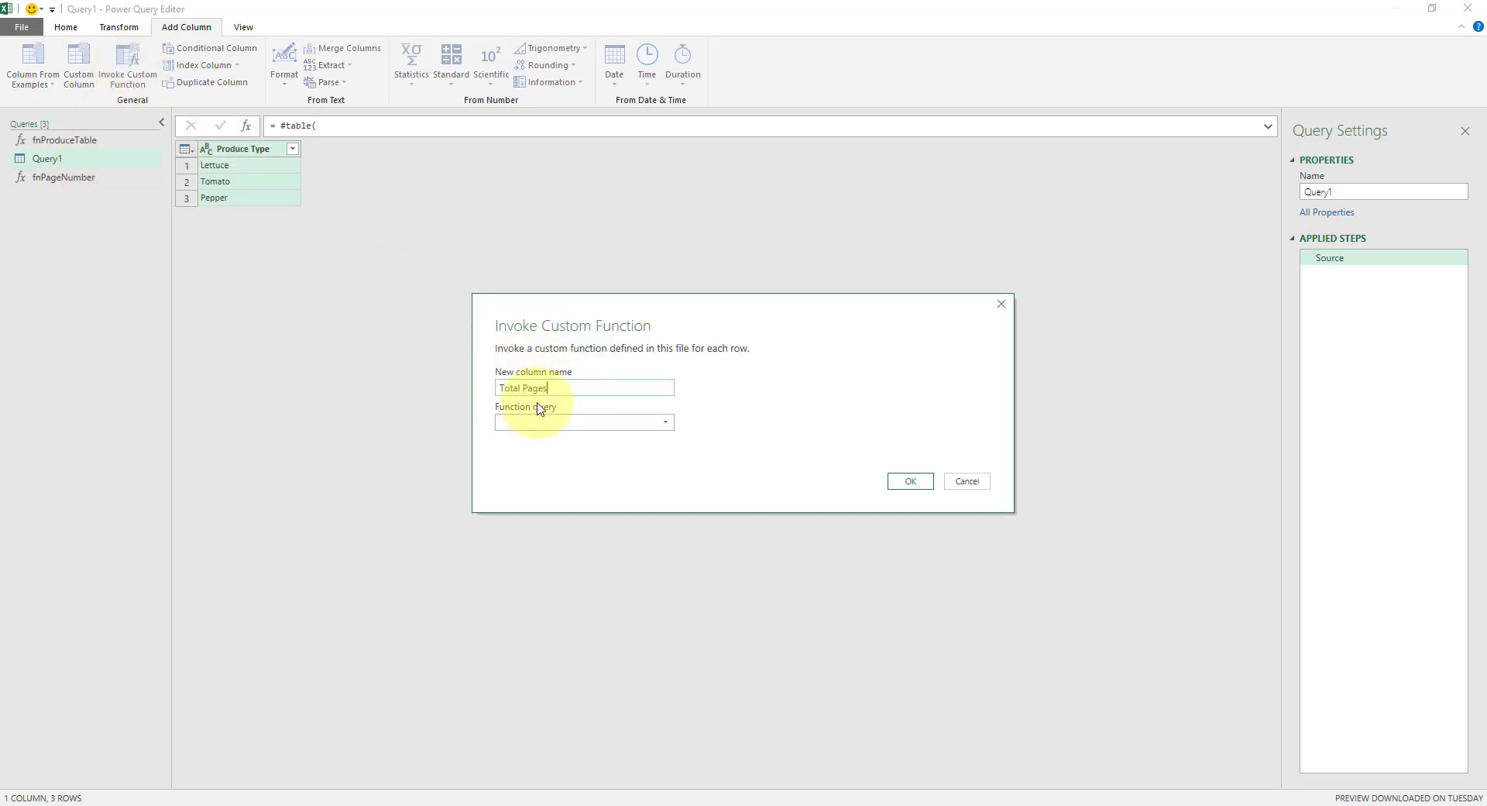
{"action": "left_click", "coordinate": [552, 422]}
{"action": "left_click", "coordinate": [570, 455]}
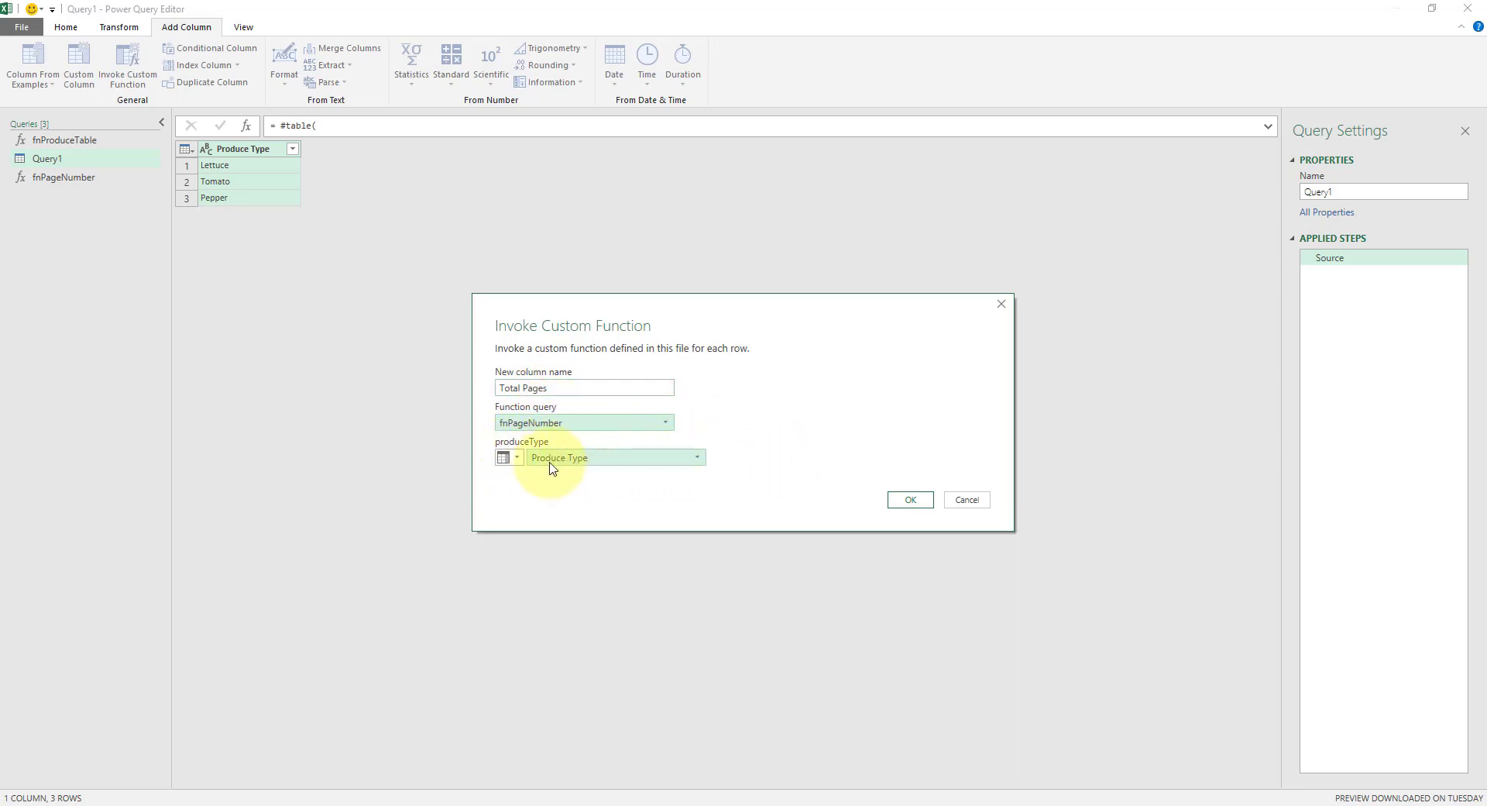
{"action": "left_click", "coordinate": [896, 502]}
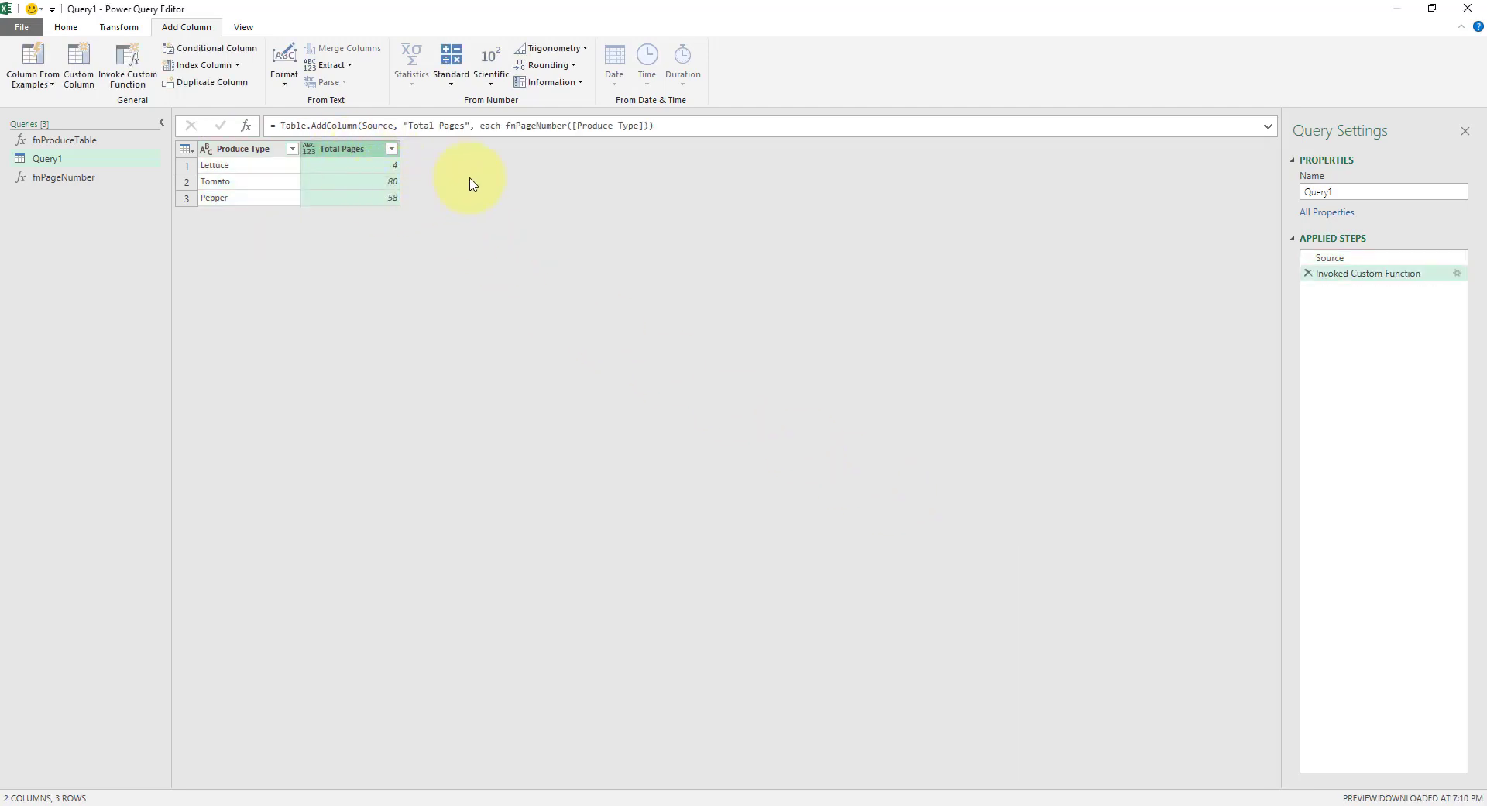
Add a custom column named Page Number with the list formula {0..[Total Pages]}
{"action": "left_click", "coordinate": [80, 60]}
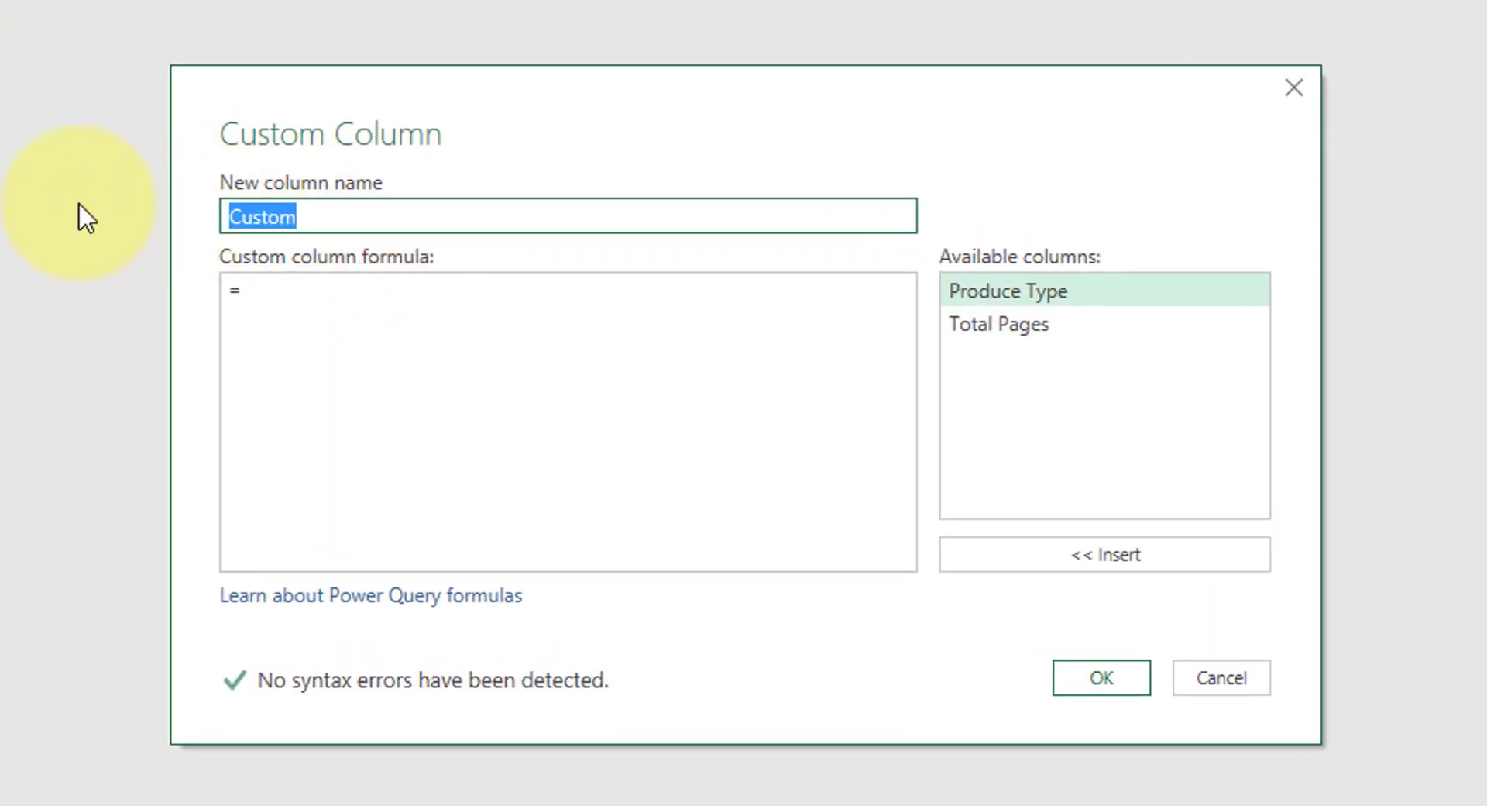
{"action": "type", "text": "Page Number"}
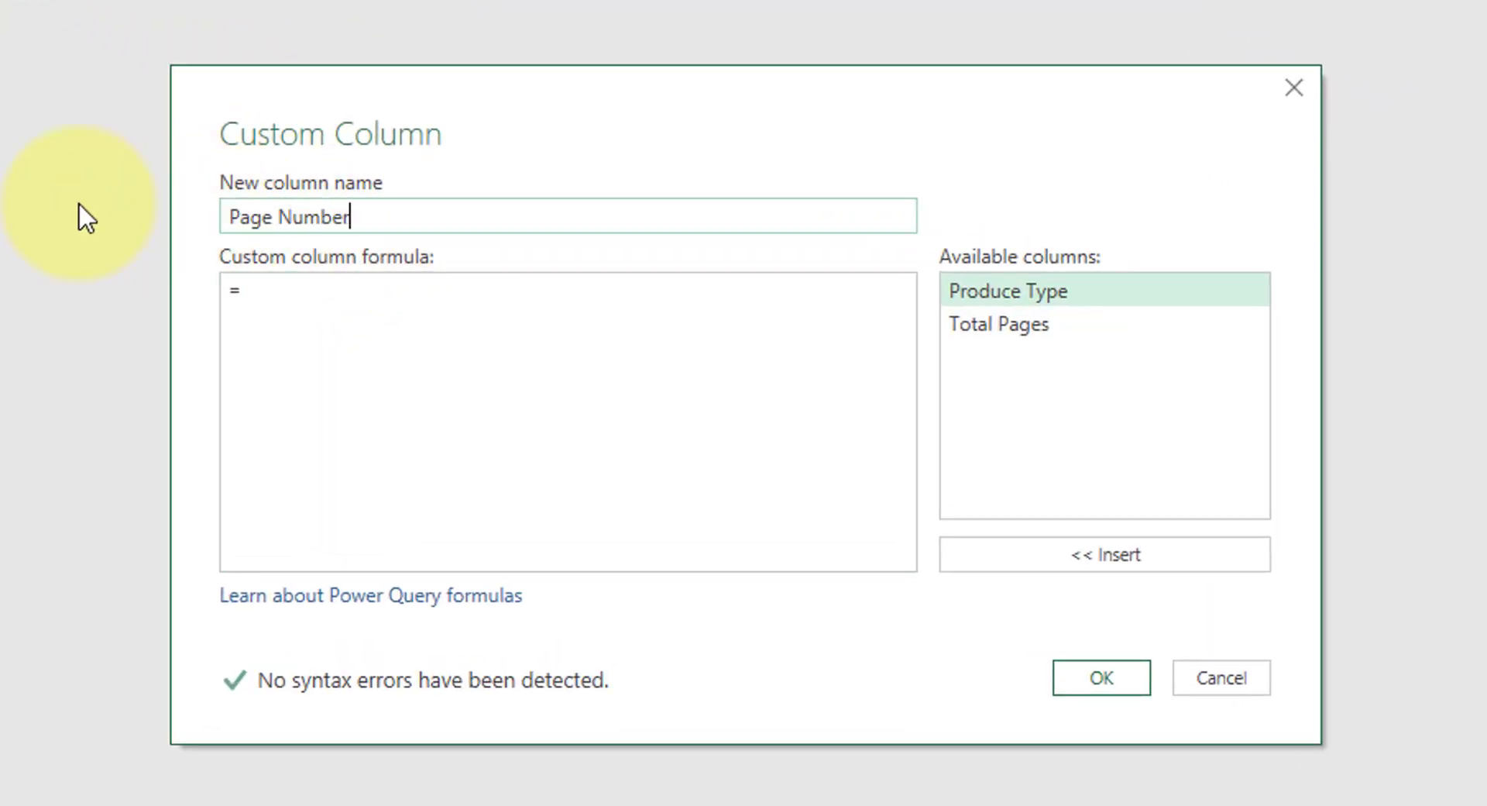
{"action": "left_click", "coordinate": [354, 337]}
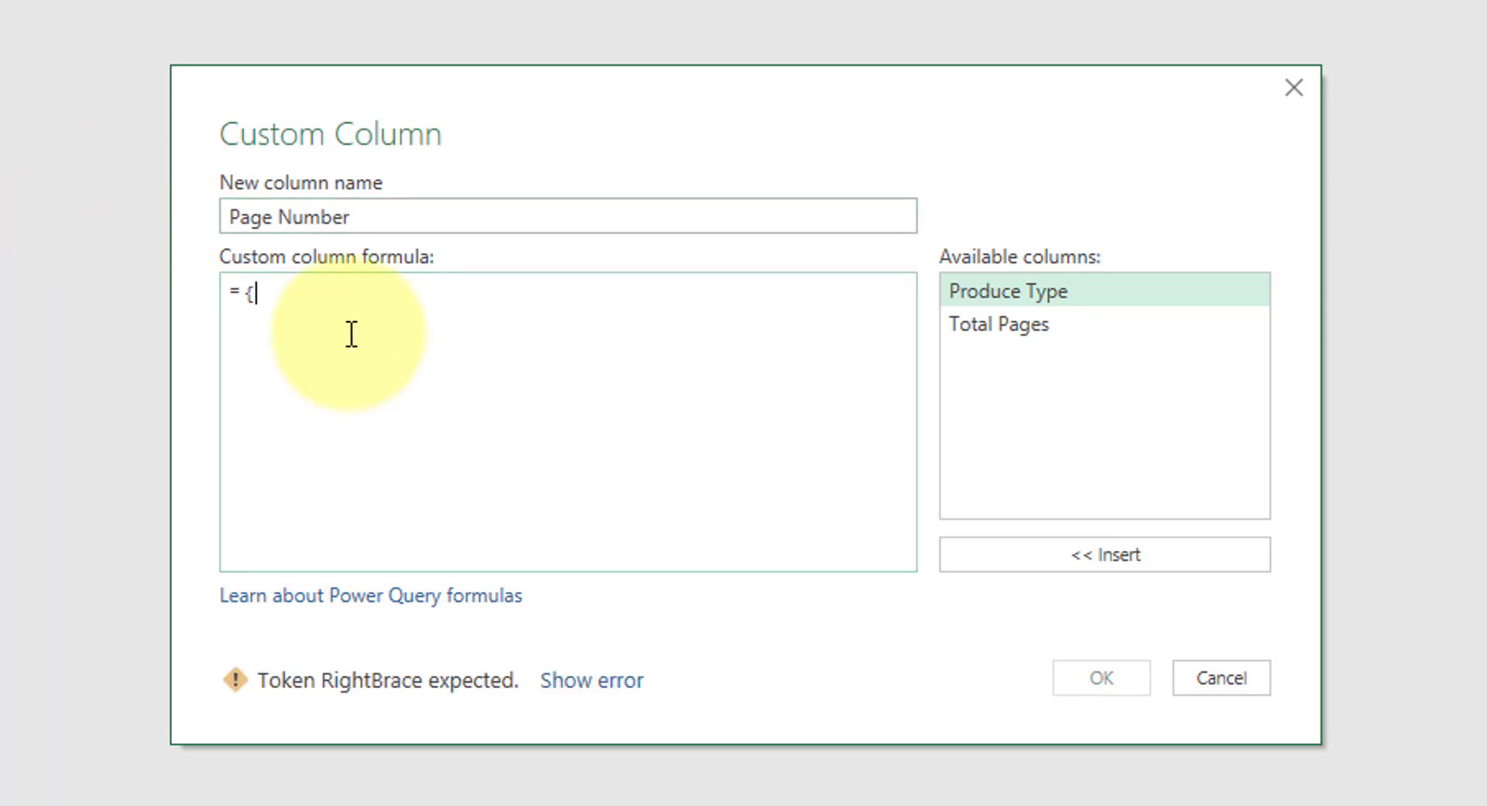
{"action": "type", "text": "{0.."}
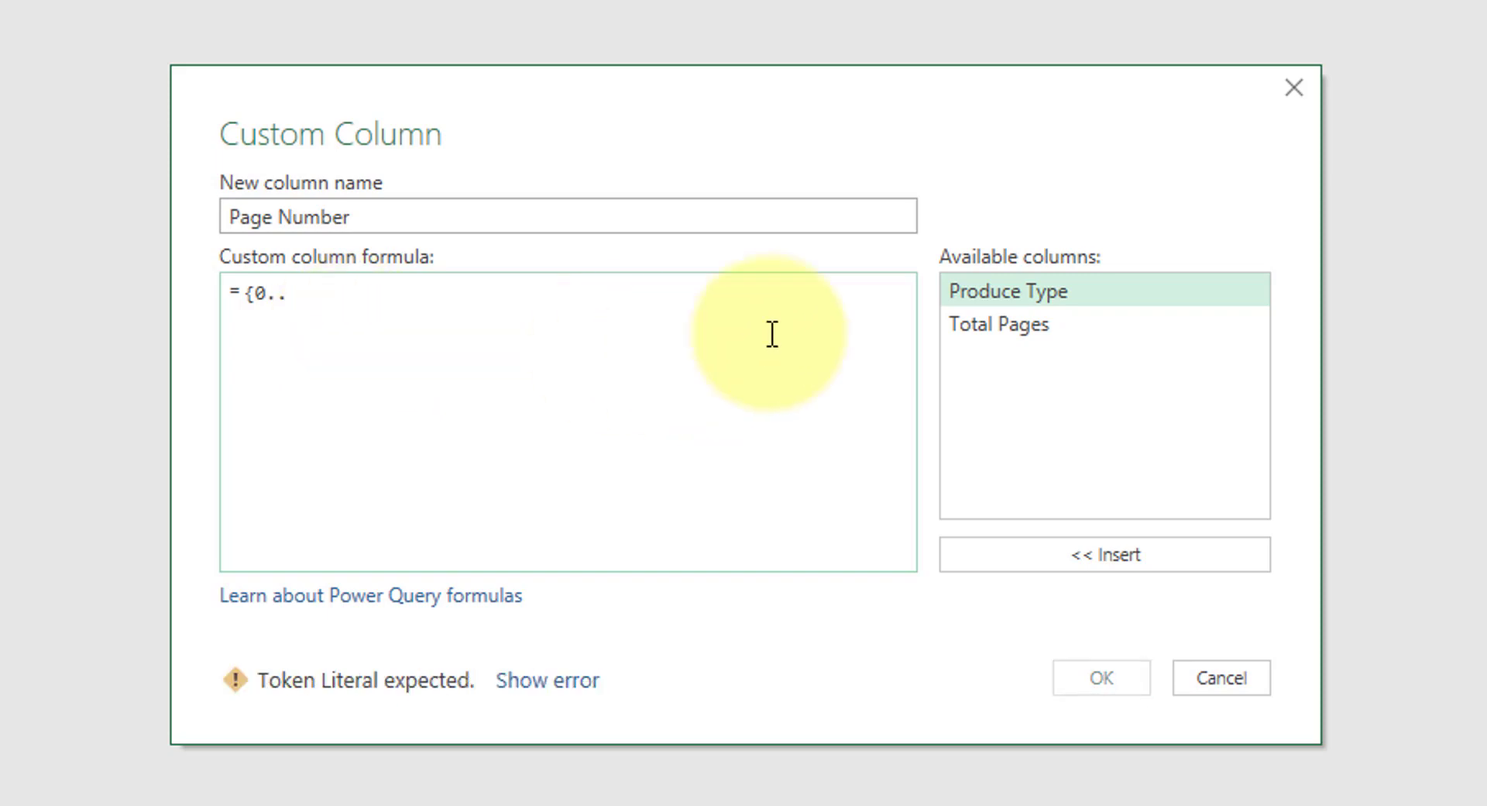
{"action": "double_click", "coordinate": [1011, 339]}
{"action": "type", "text": "}"}
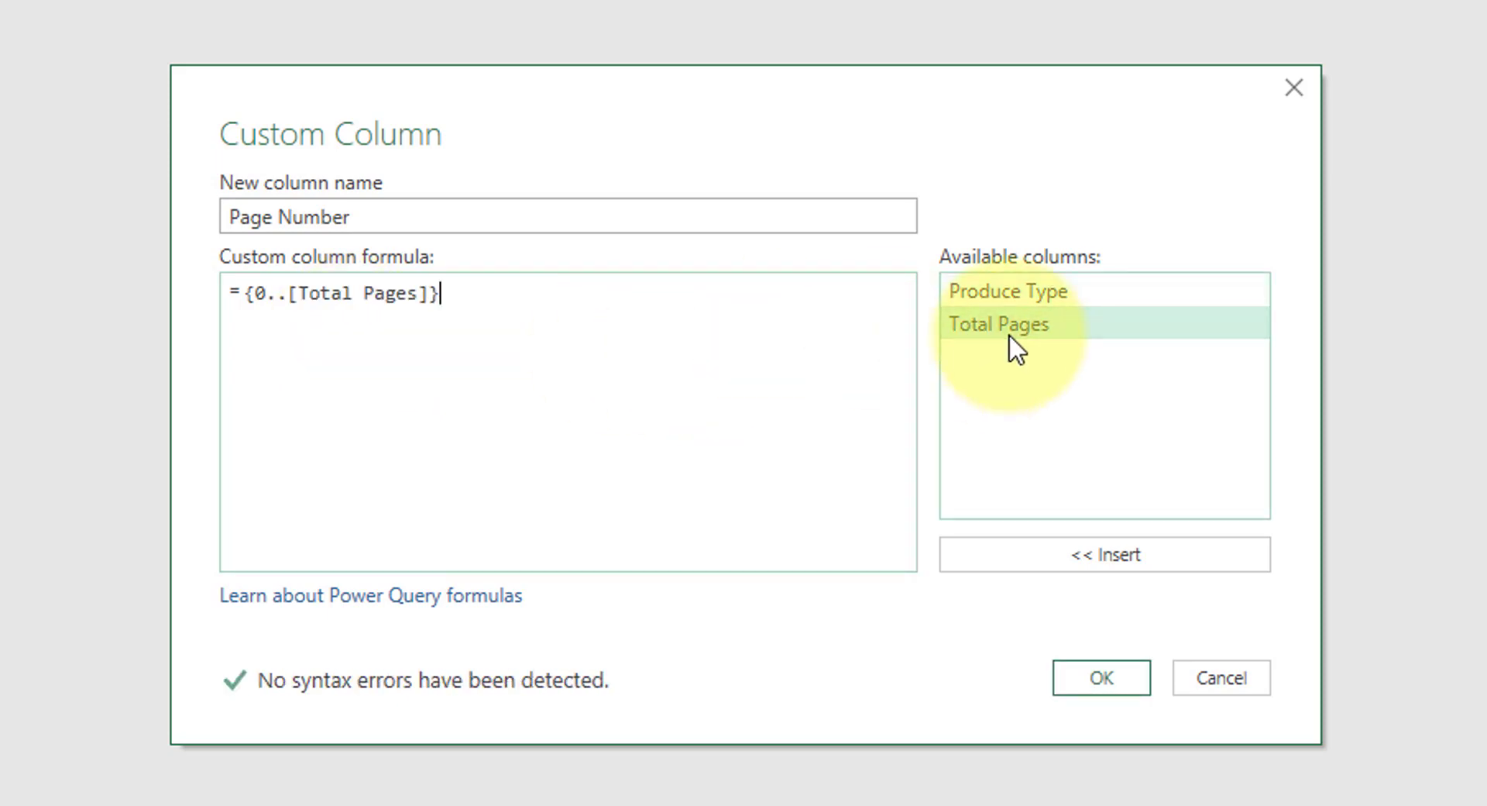
{"action": "left_click", "coordinate": [1101, 677]}
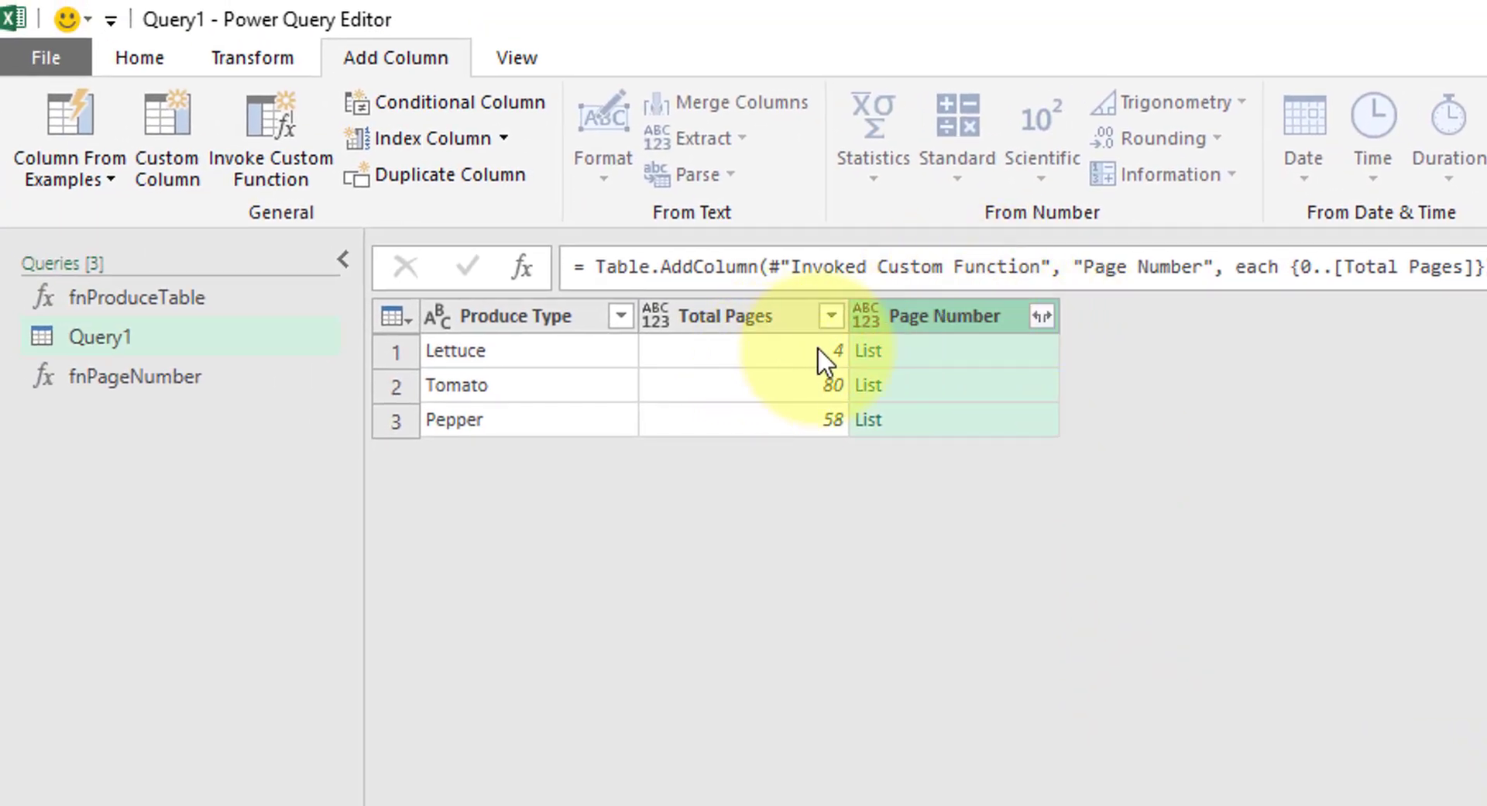
Expand the Page Number lists to new rows and look through the resulting rows
{"action": "left_click", "coordinate": [1042, 317]}
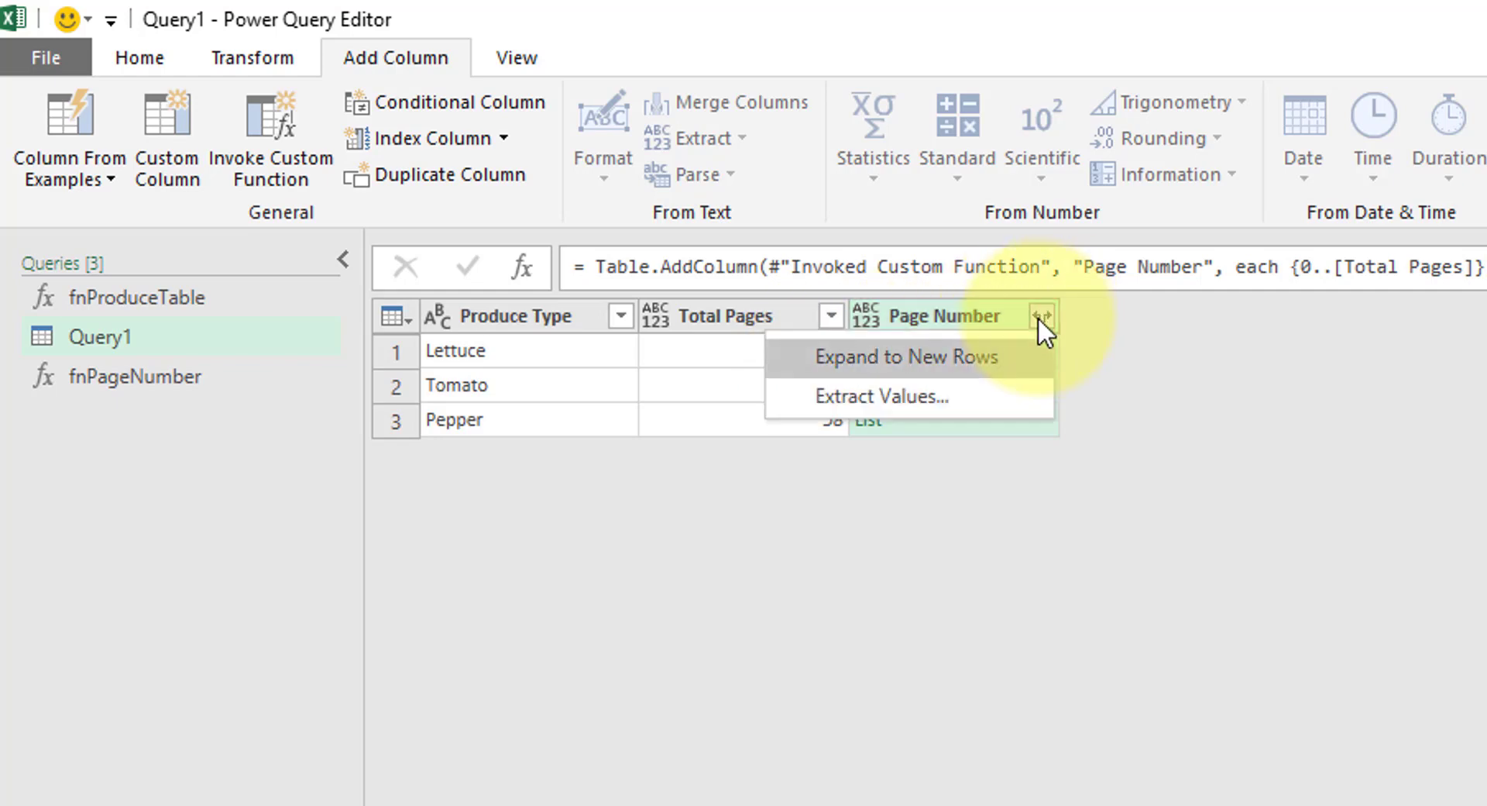
{"action": "left_click", "coordinate": [989, 379]}
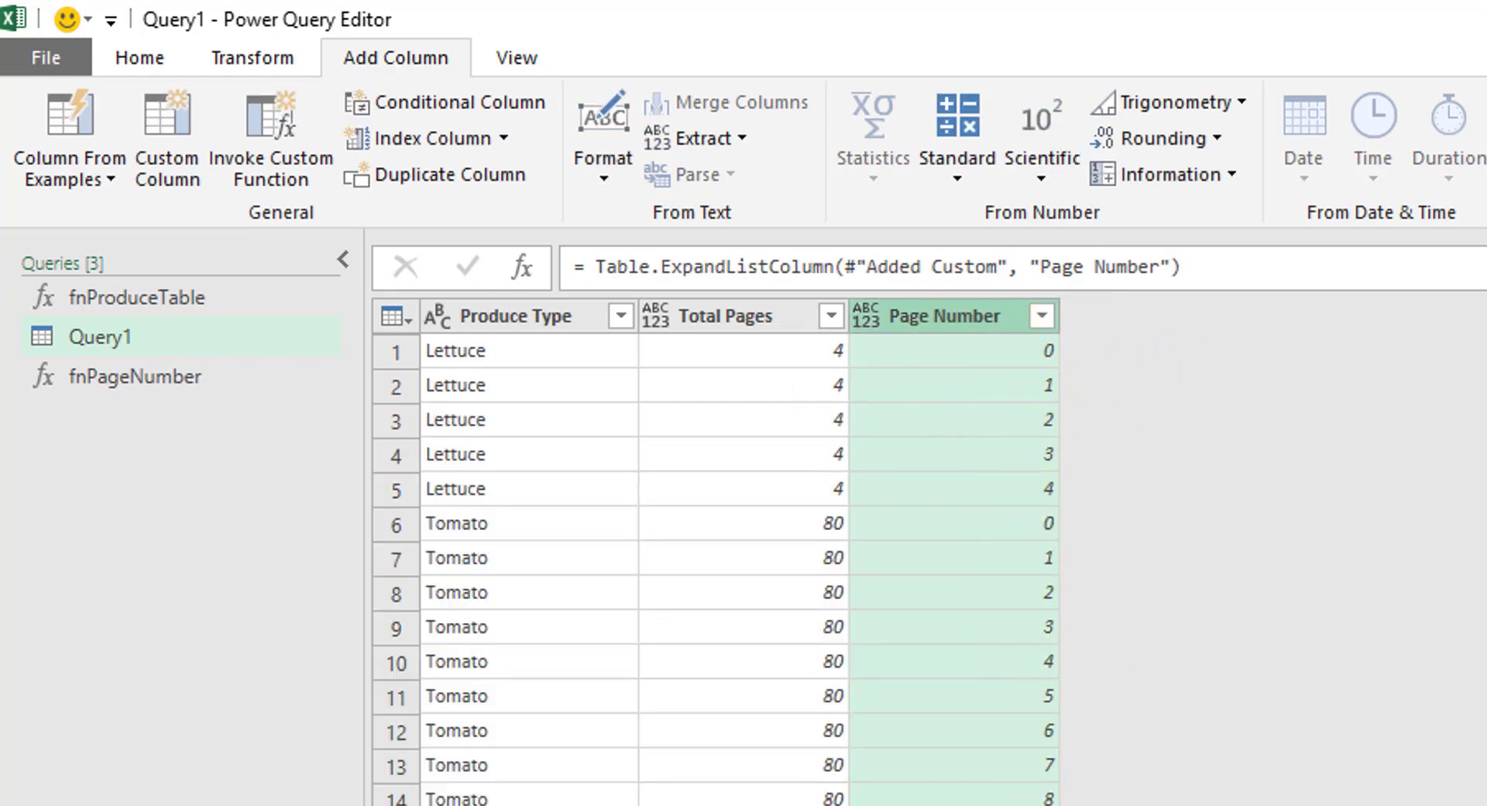
{"action": "scroll", "coordinate": [1007, 774], "scroll_direction": "down", "scroll_amount": 20}
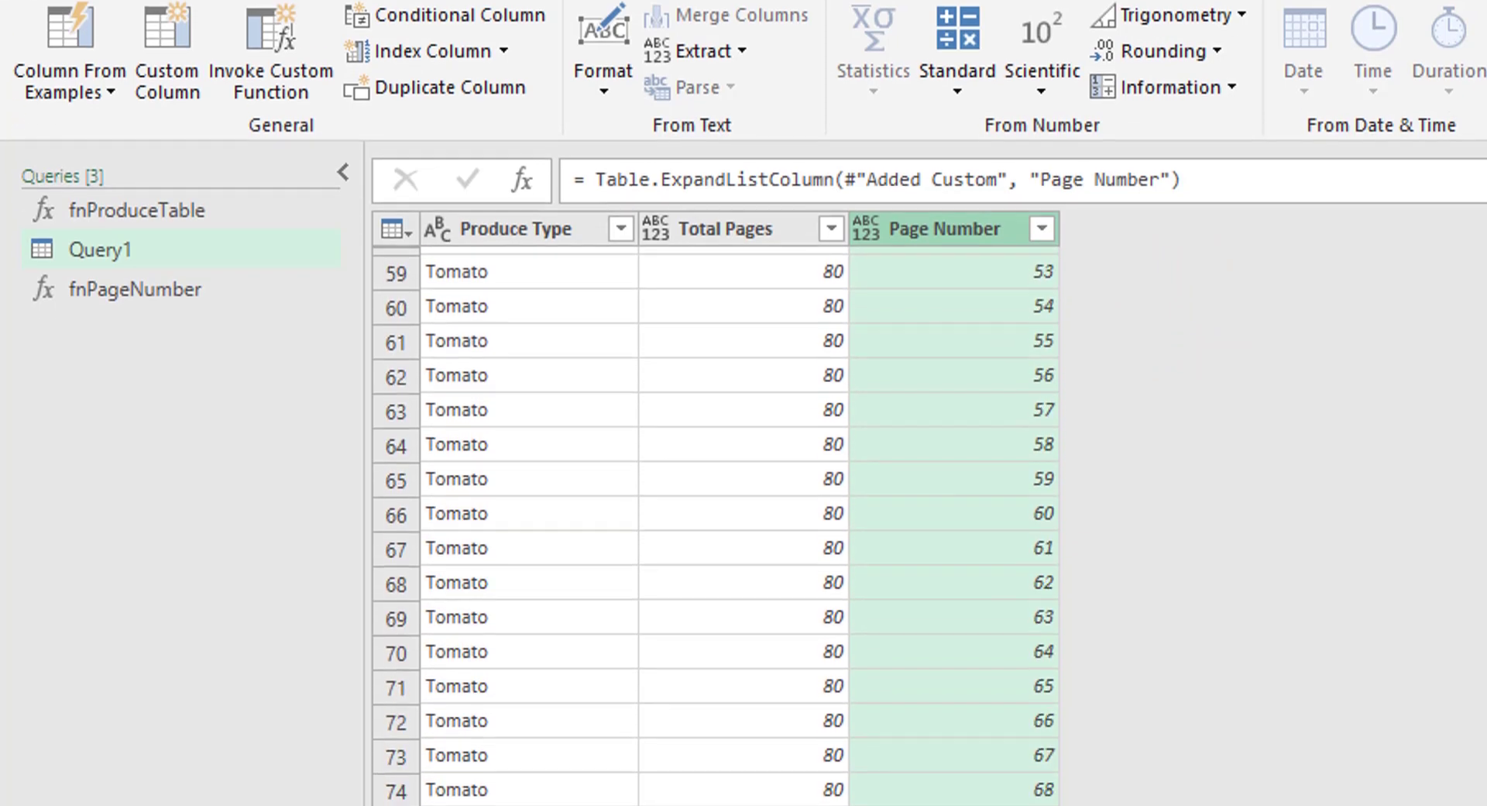
{"action": "scroll", "coordinate": [1092, 736], "scroll_direction": "up", "scroll_amount": 20}
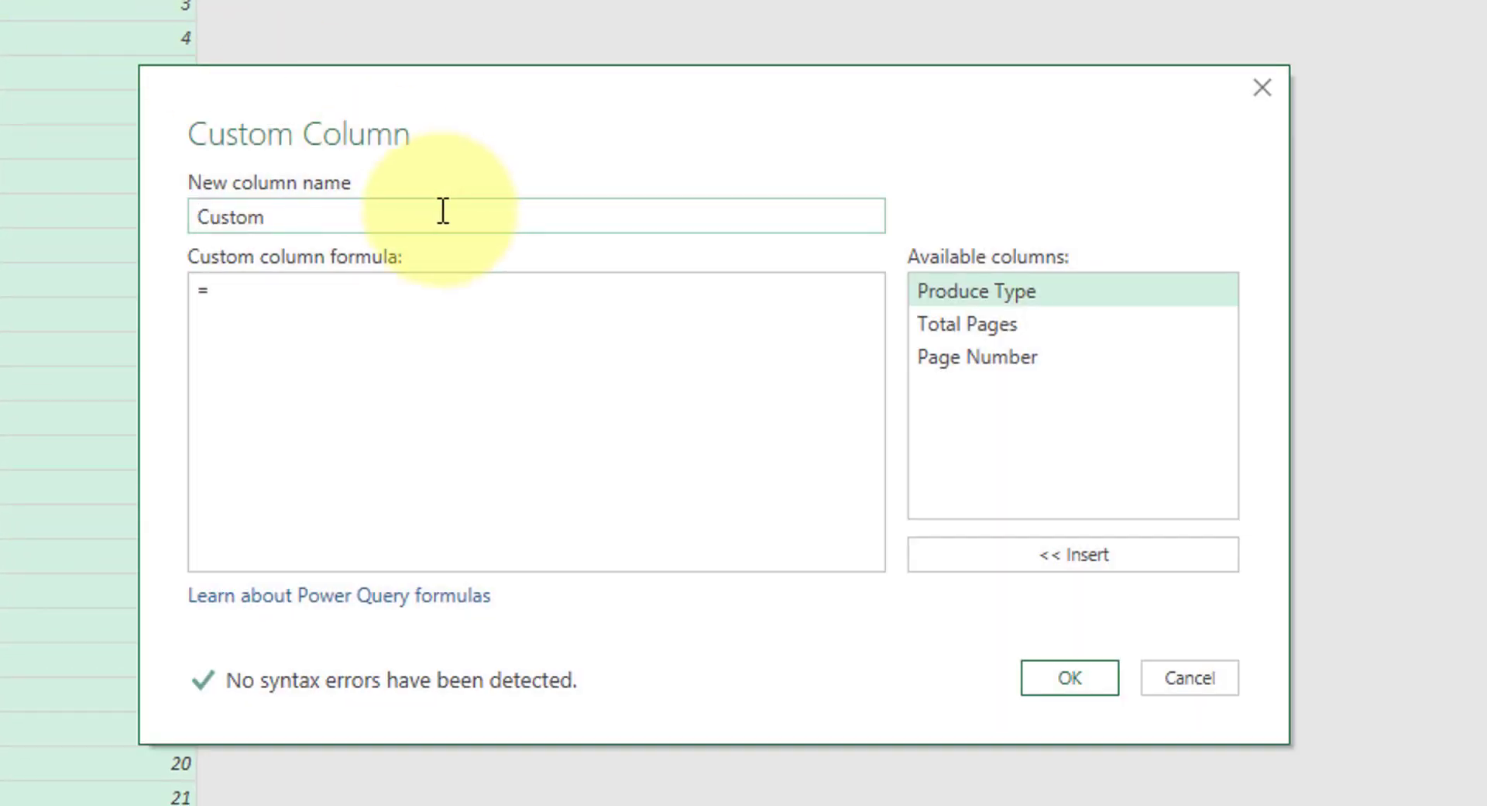
Add a custom column named Offset with the formula [Page Number] * 50
{"action": "double_click", "coordinate": [441, 211]}
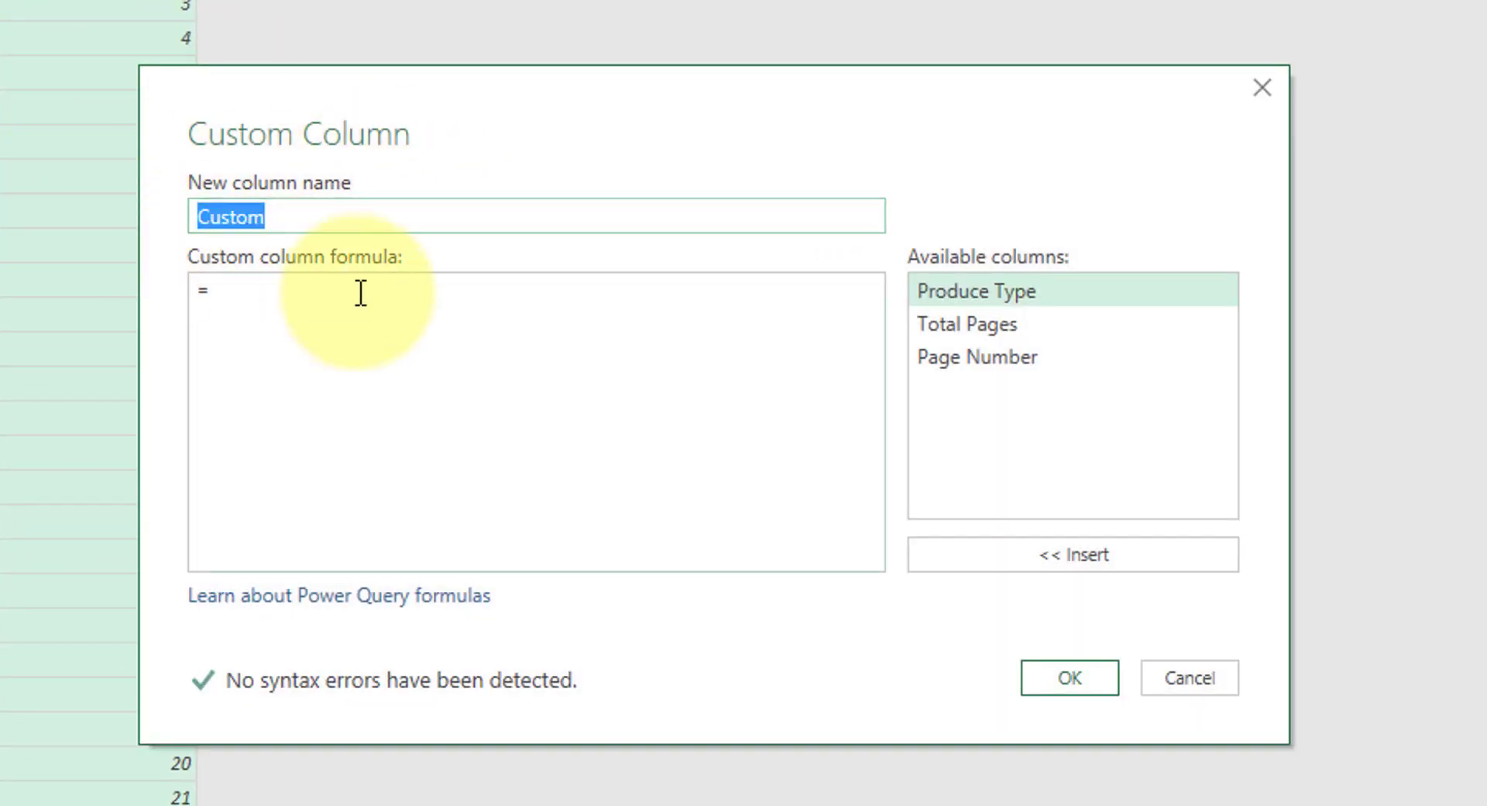
{"action": "type", "text": "Offset"}
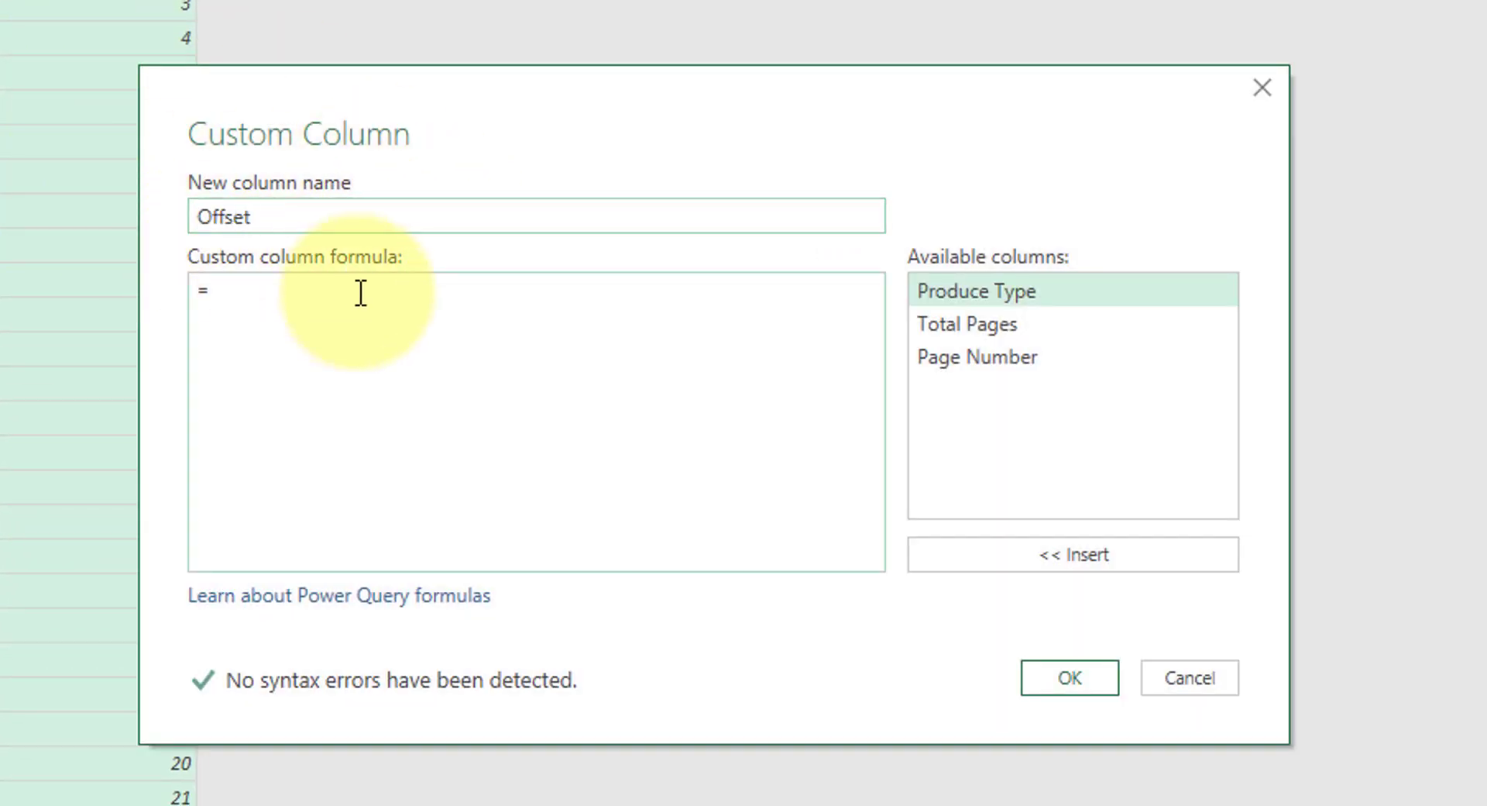
{"action": "left_click", "coordinate": [361, 293]}
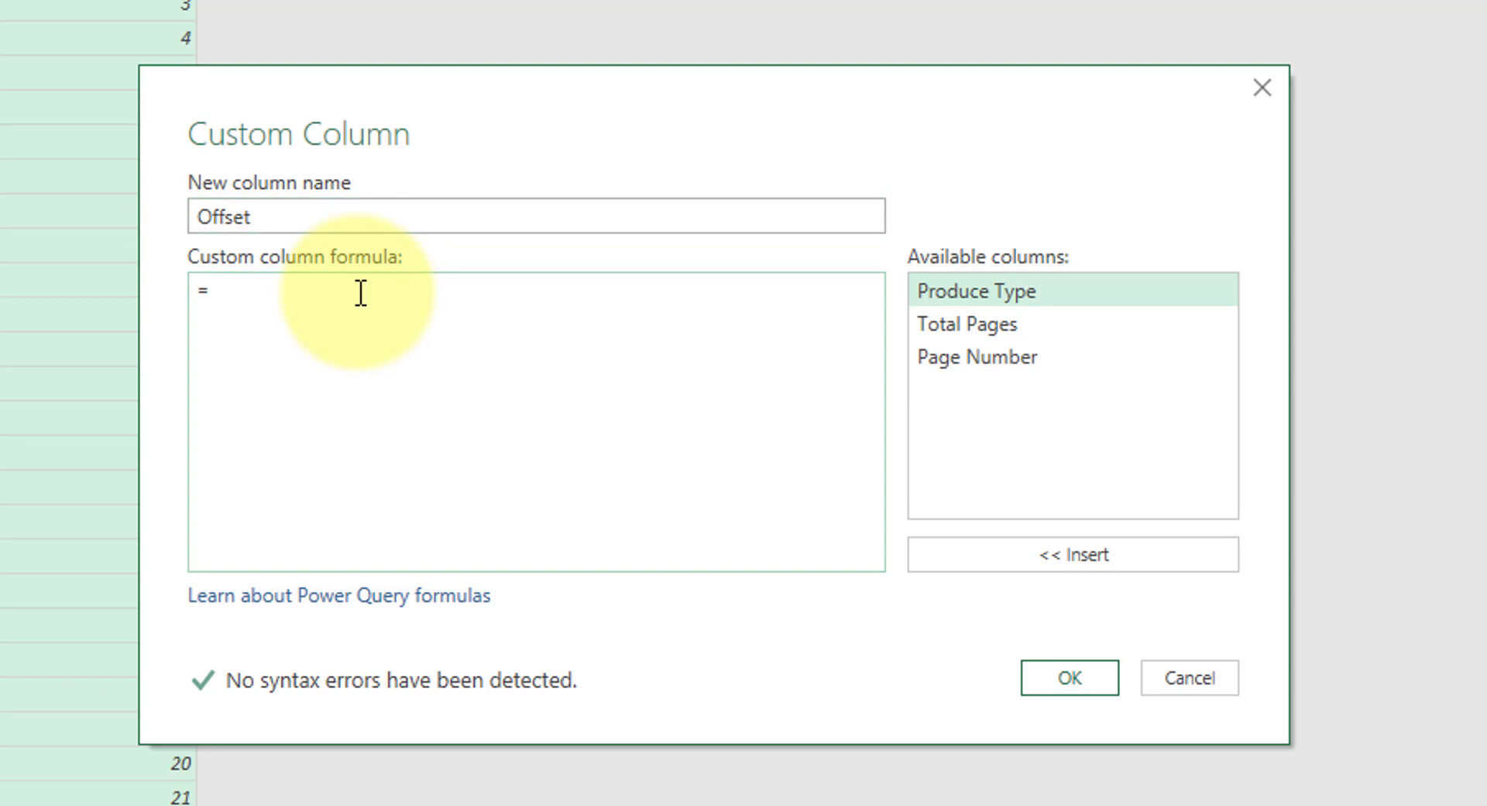
{"action": "double_click", "coordinate": [1043, 375]}
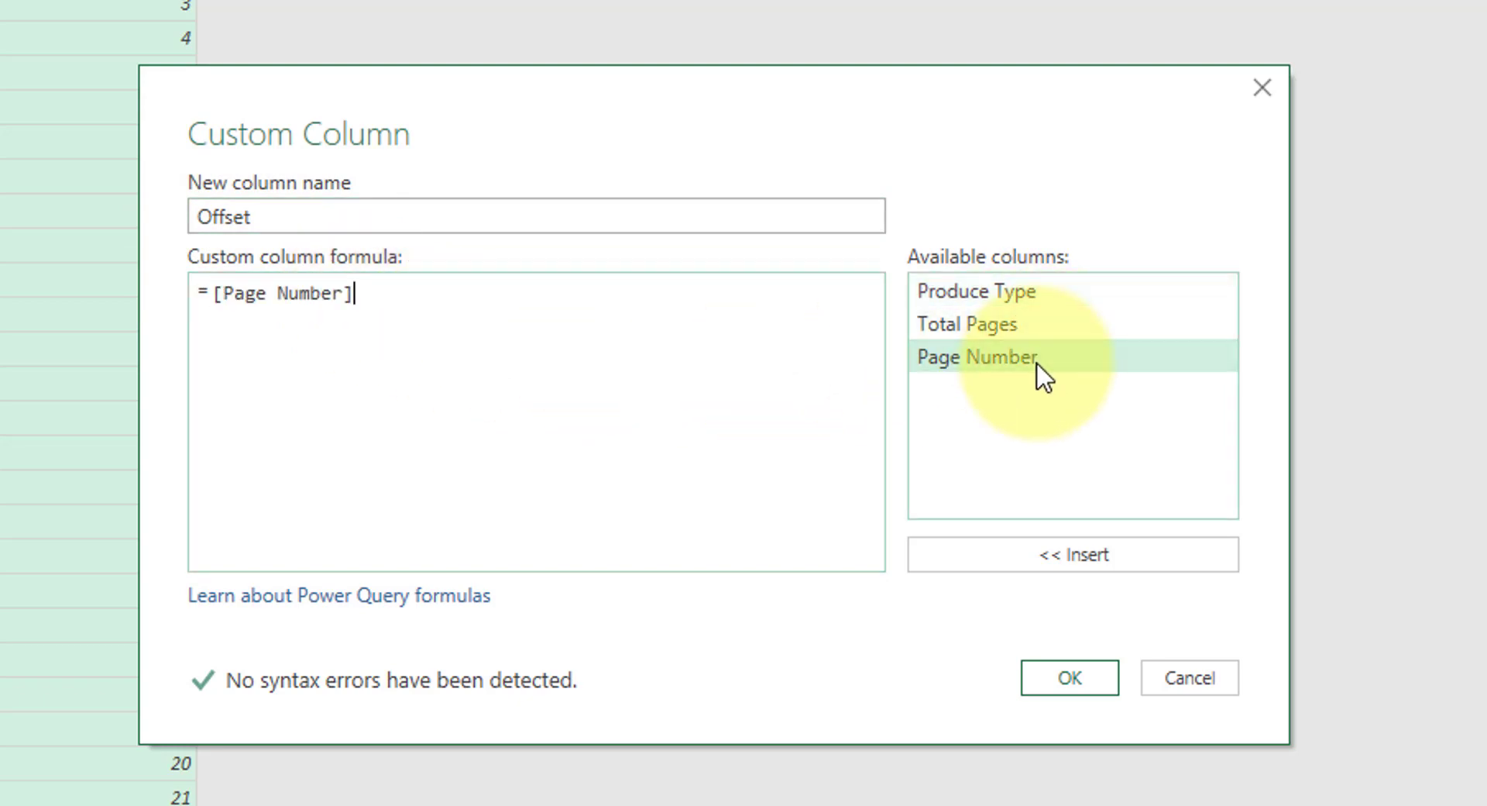
{"action": "type", "text": "* 50"}
{"action": "left_click", "coordinate": [1055, 683]}
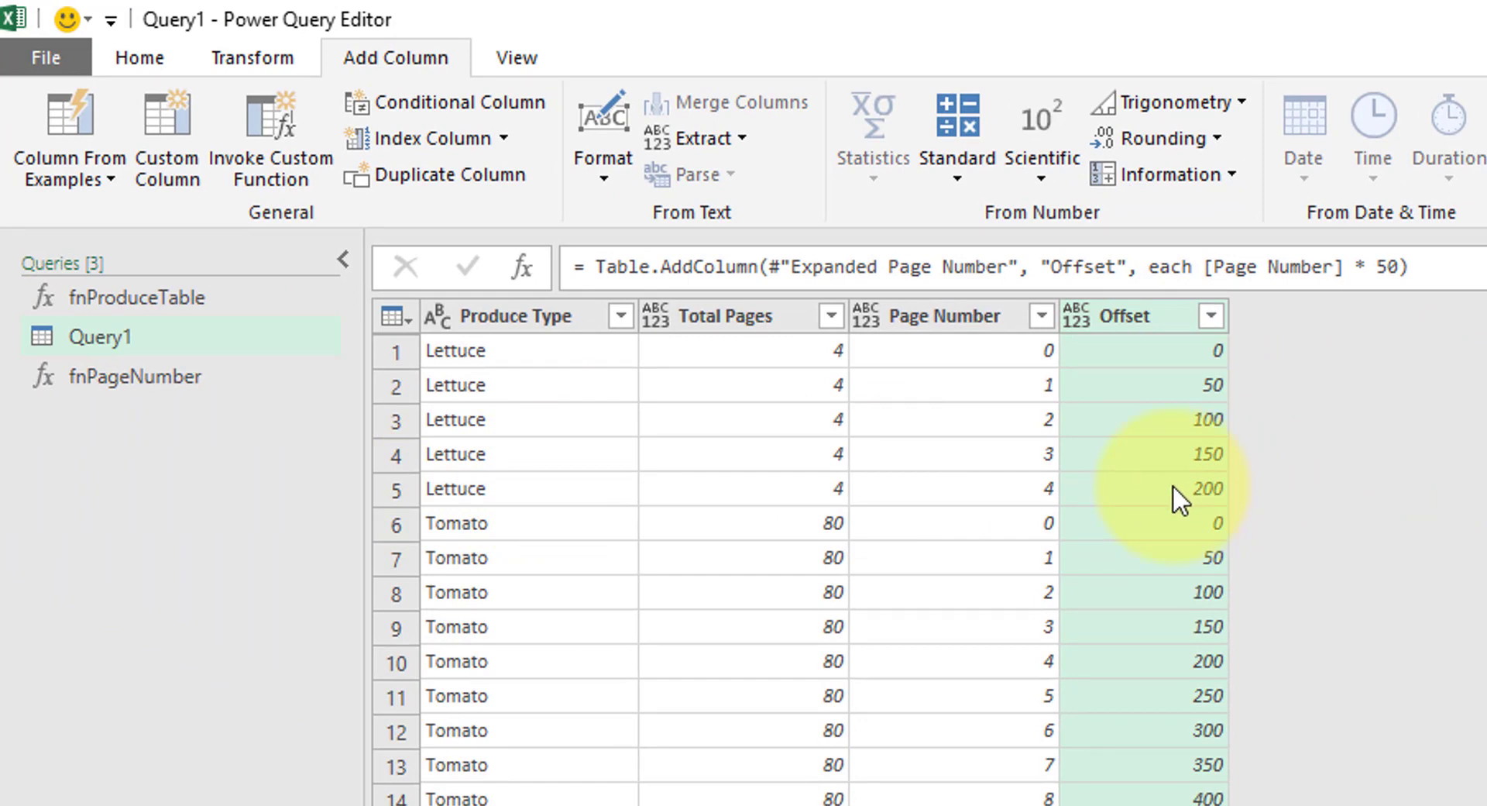
Keep only the Produce Type and Offset columns in Query1, removing all other columns
{"action": "left_click", "coordinate": [534, 316]}
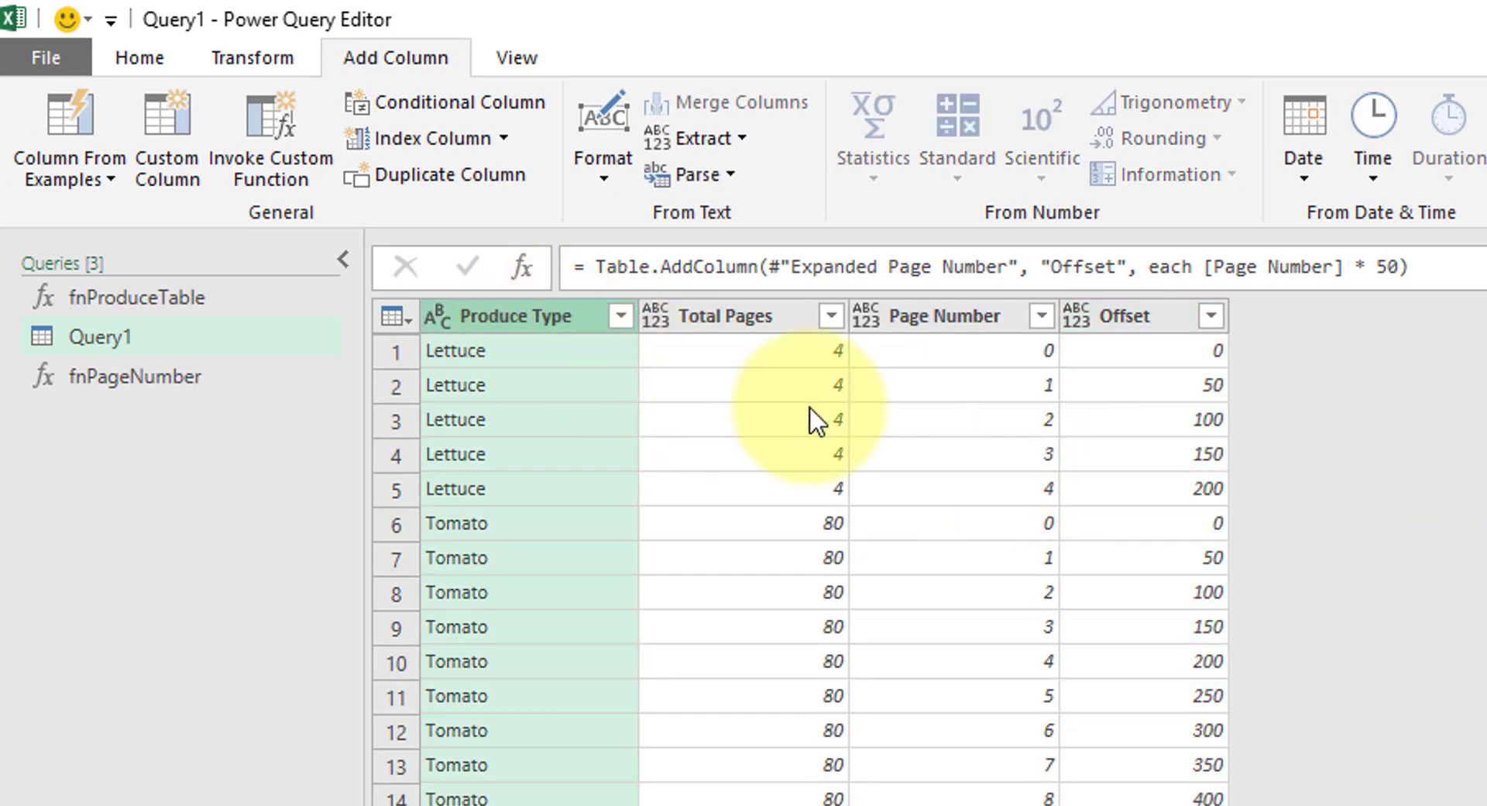
{"action": "left_click", "coordinate": [1117, 316], "text": "ctrl"}
{"action": "right_click", "coordinate": [1117, 316]}
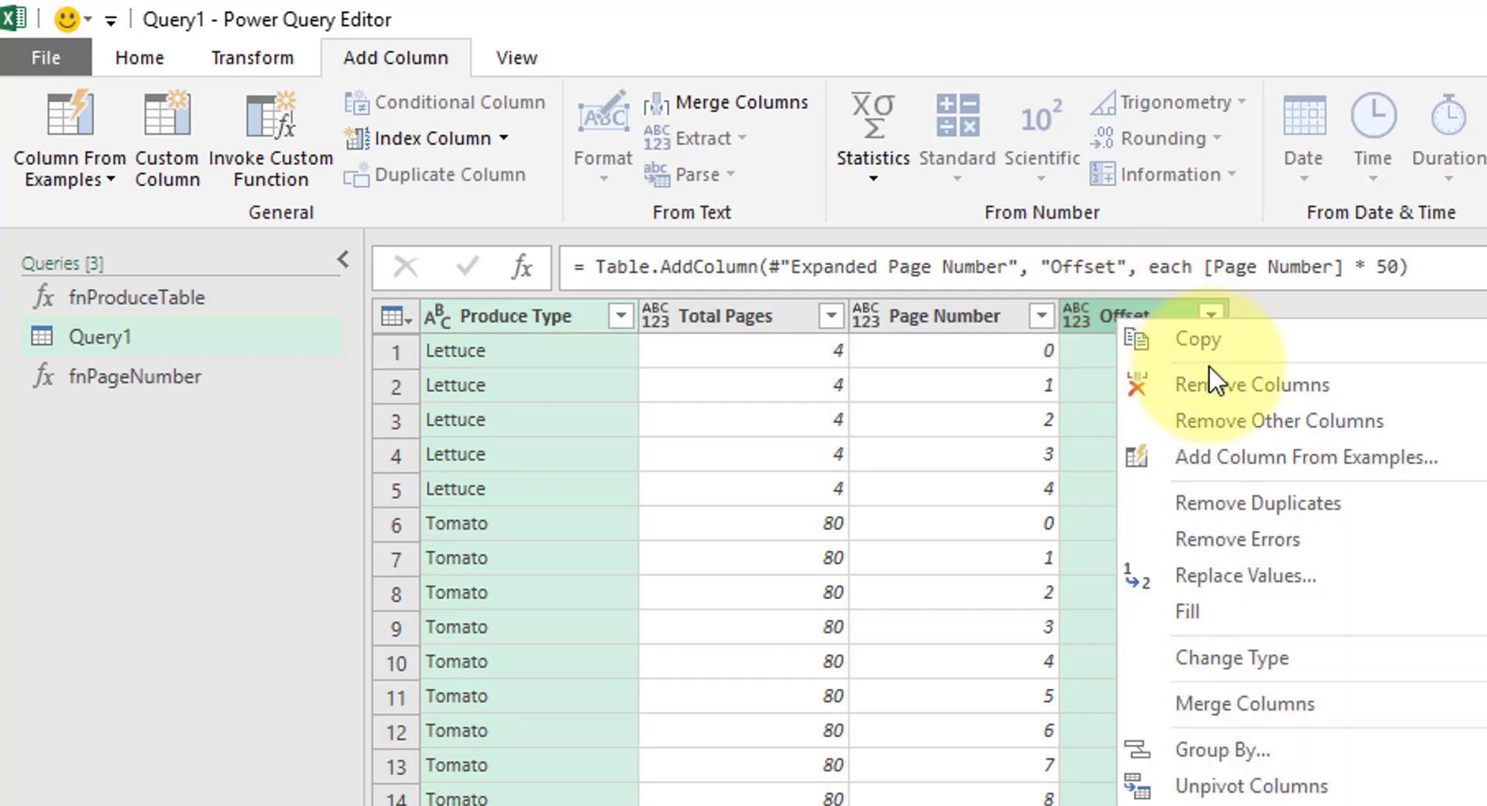
{"action": "left_click", "coordinate": [1249, 423]}
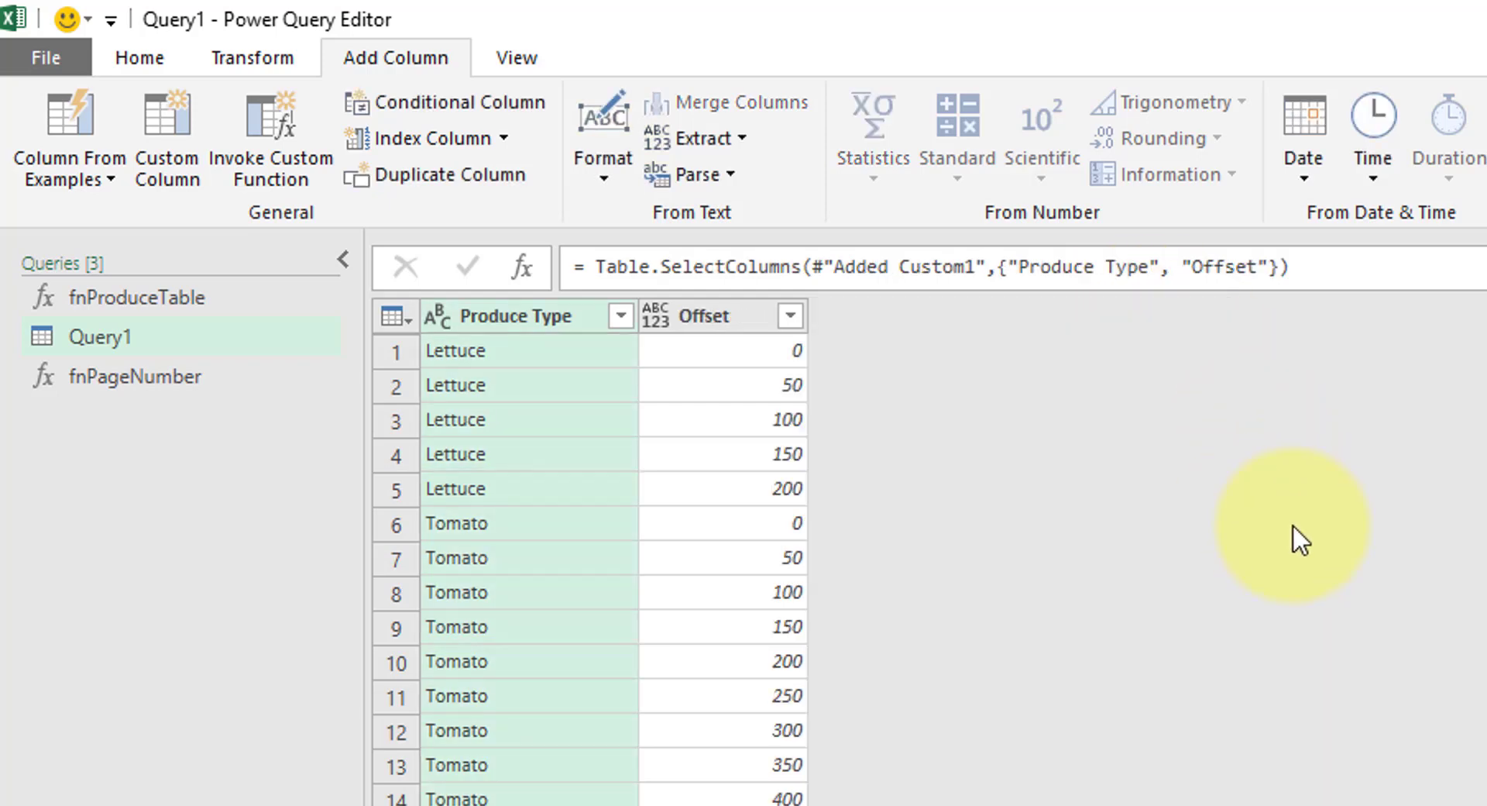
Add a second parameter, pageOffset as number, to the fnProduceTable function's code
{"action": "left_click", "coordinate": [247, 297]}
{"action": "left_click", "coordinate": [155, 62]}
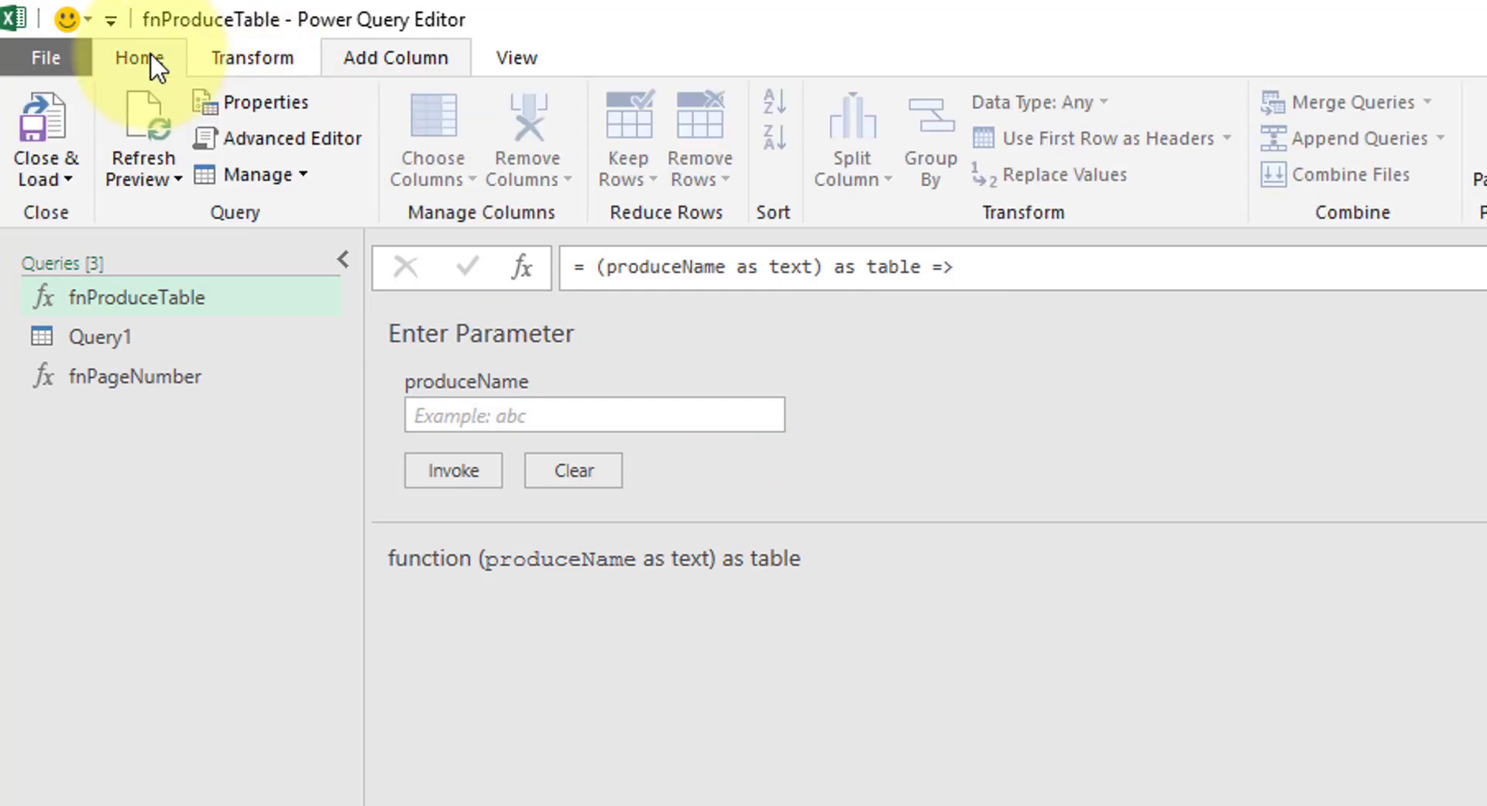
{"action": "left_click", "coordinate": [302, 143]}
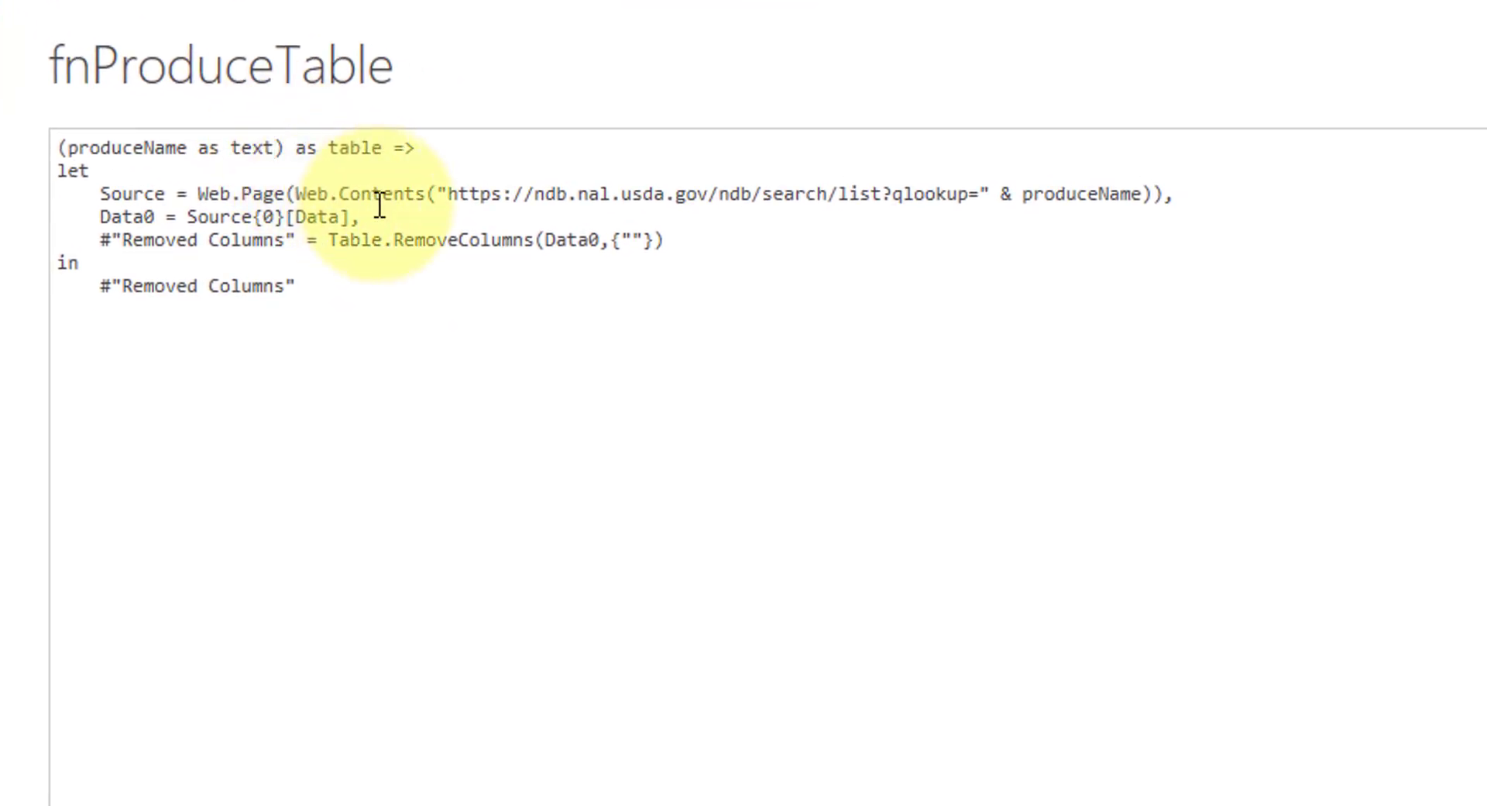
{"action": "type", "text": ", pageOffs"}
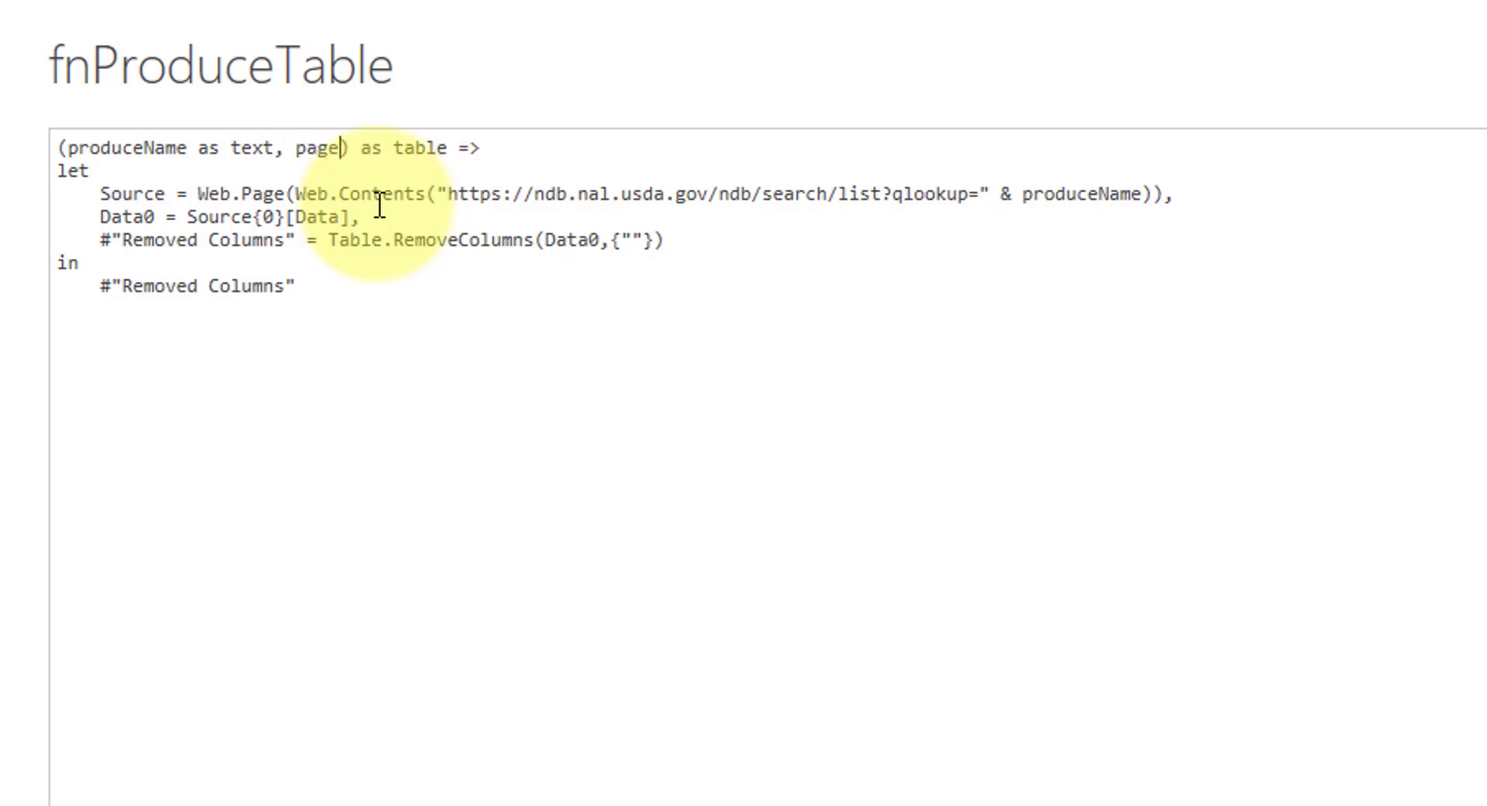
{"action": "type", "text": "et as number"}
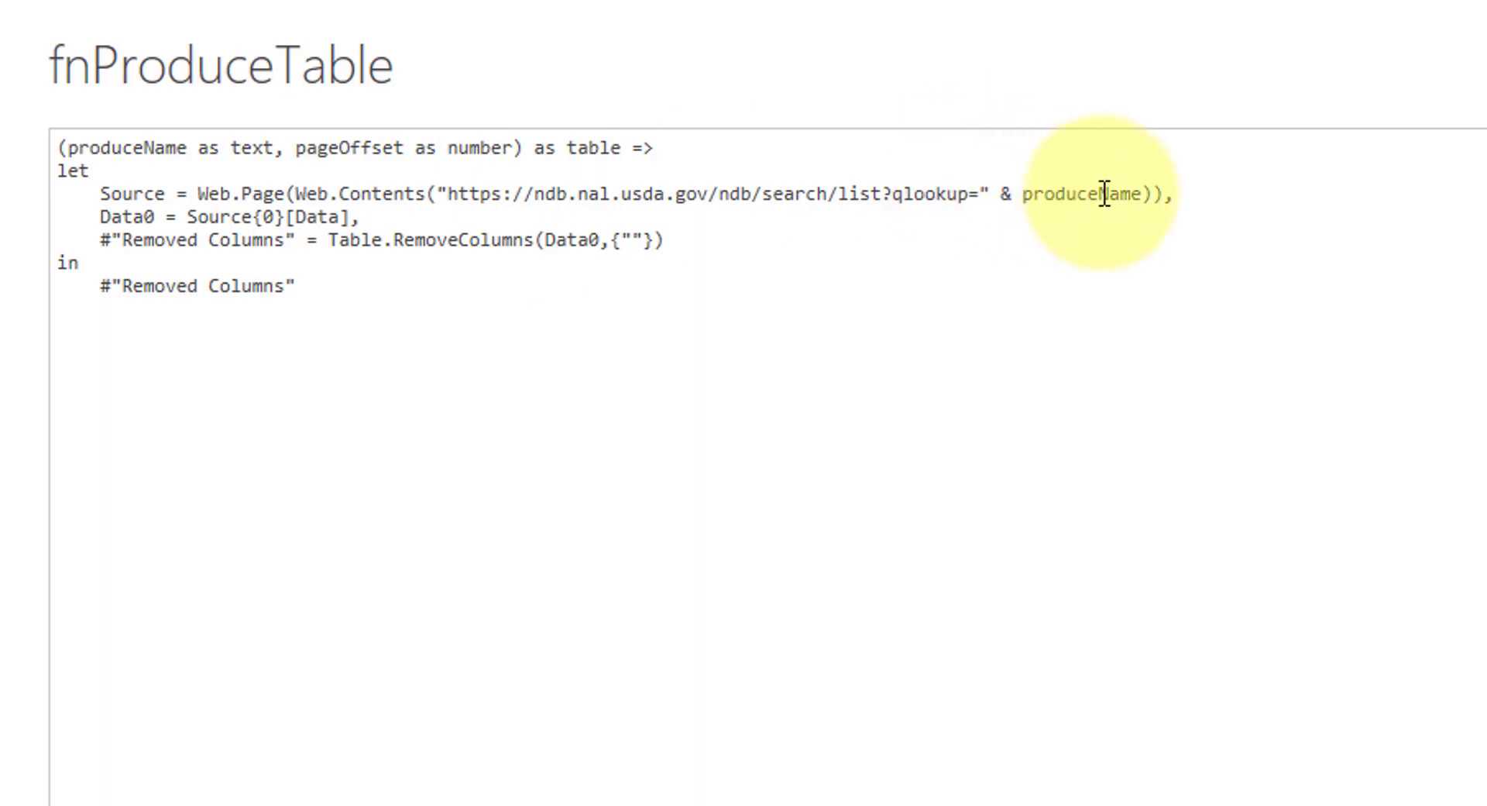
Copy &offset=0&order=asc from the lettuce URL in Notepad++ and paste it below the fnProduceTable code as a reference
{"action": "left_click", "coordinate": [1143, 193]}
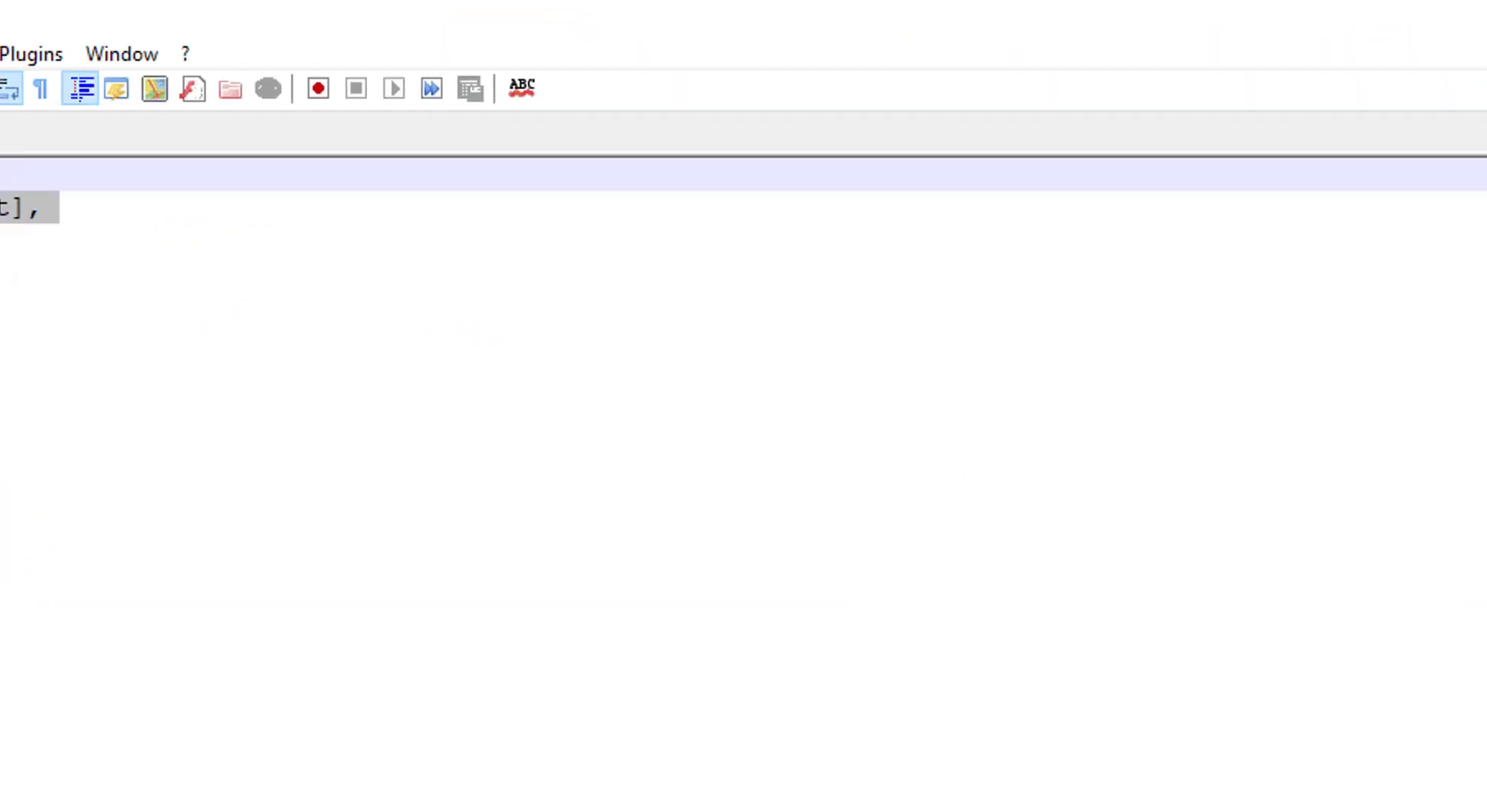
{"action": "left_click", "coordinate": [462, 136]}
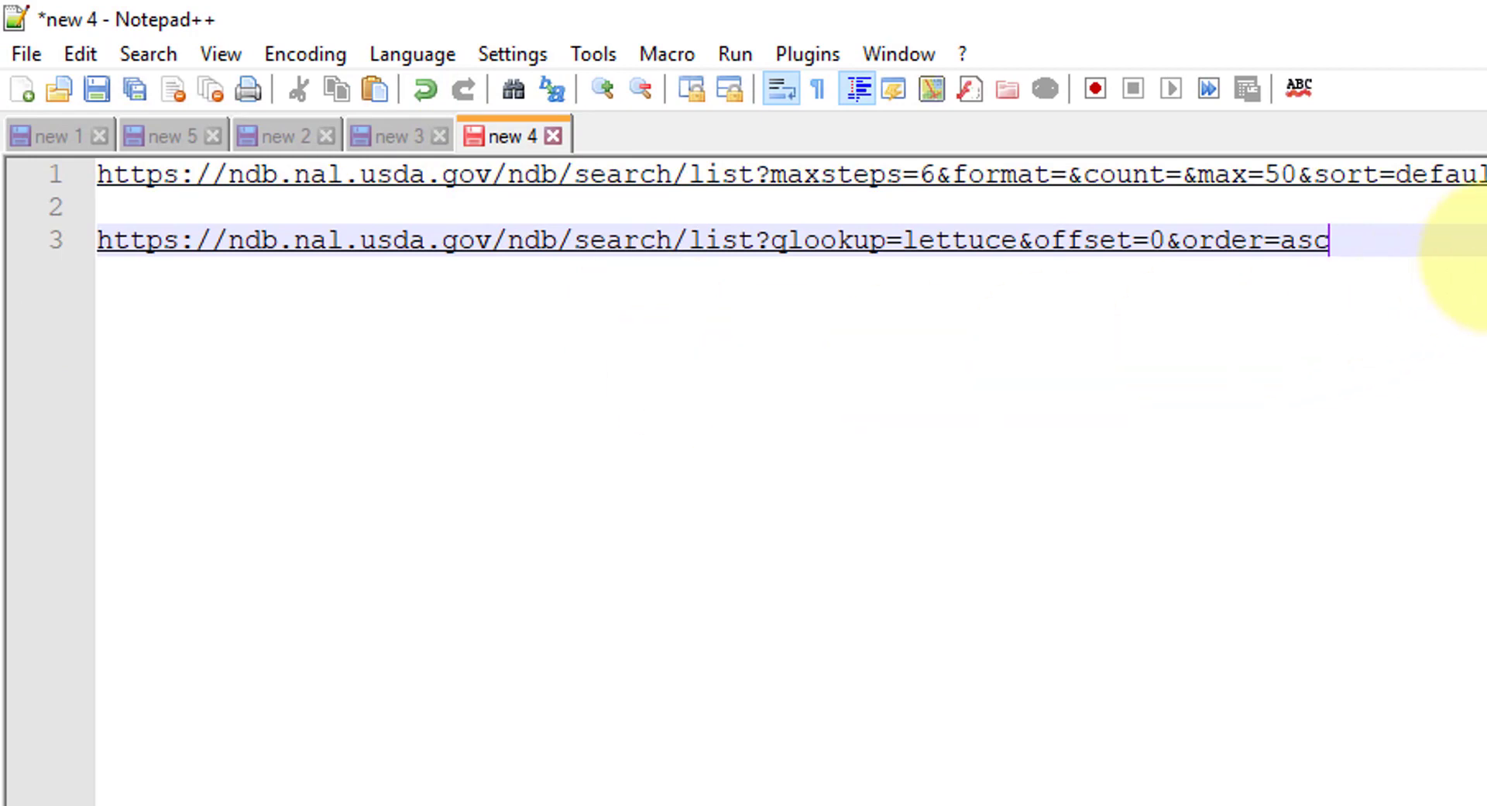
{"action": "left_click_drag", "start_coordinate": [1395, 242], "coordinate": [1019, 246]}
{"action": "key", "text": "ctrl+c"}
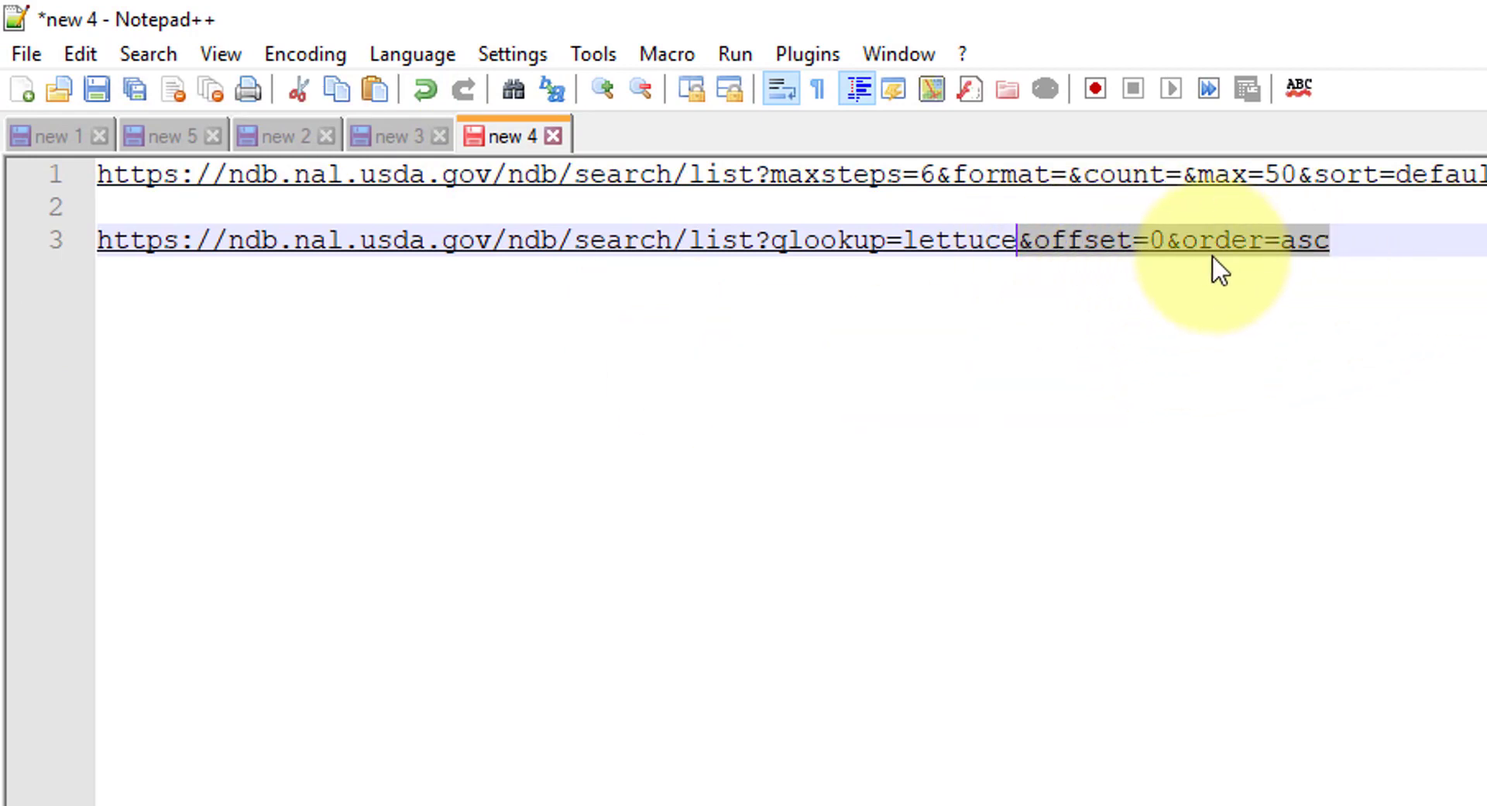
{"action": "left_click", "coordinate": [1486, 17]}
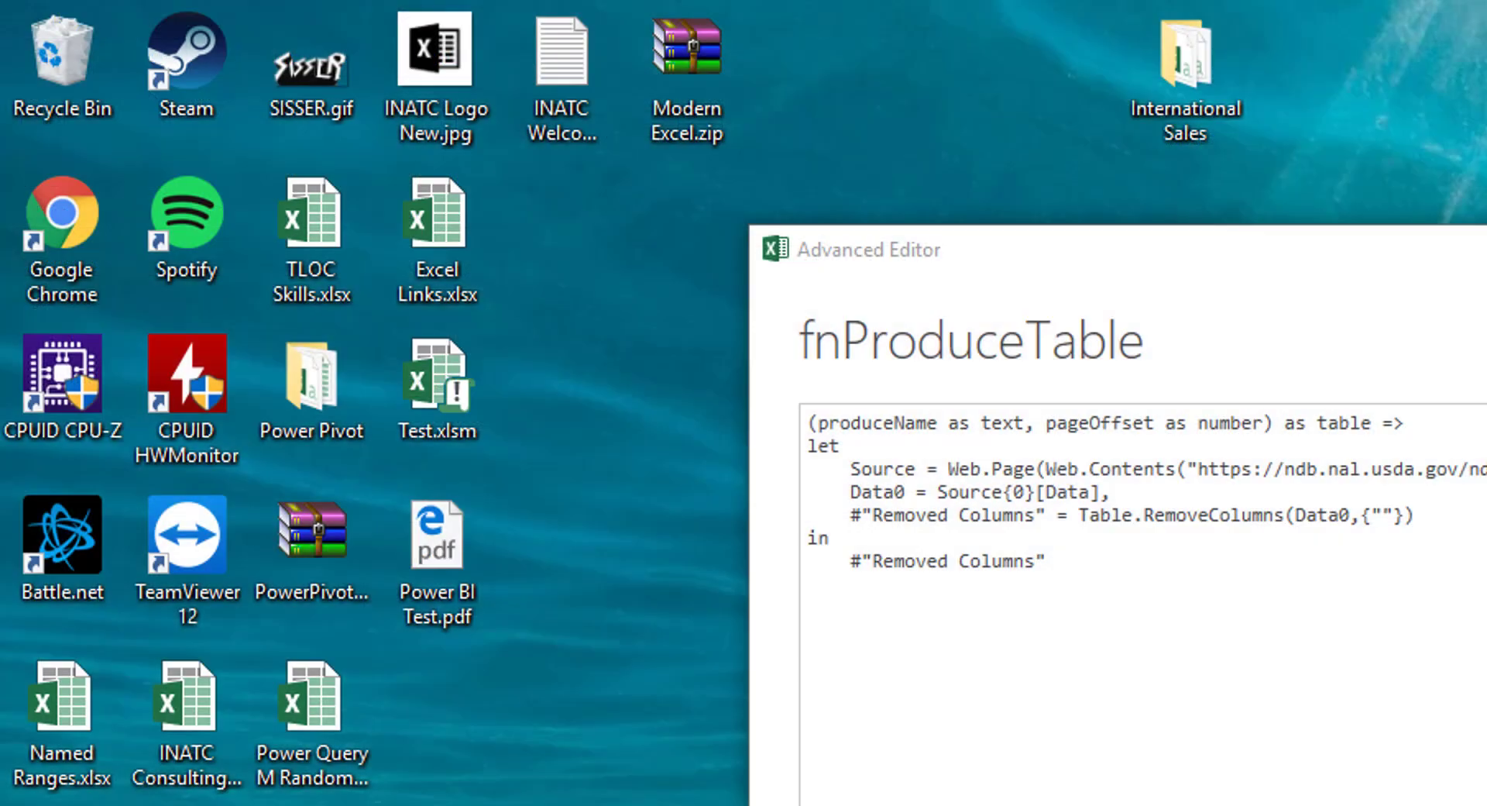
{"action": "left_click", "coordinate": [1007, 804]}
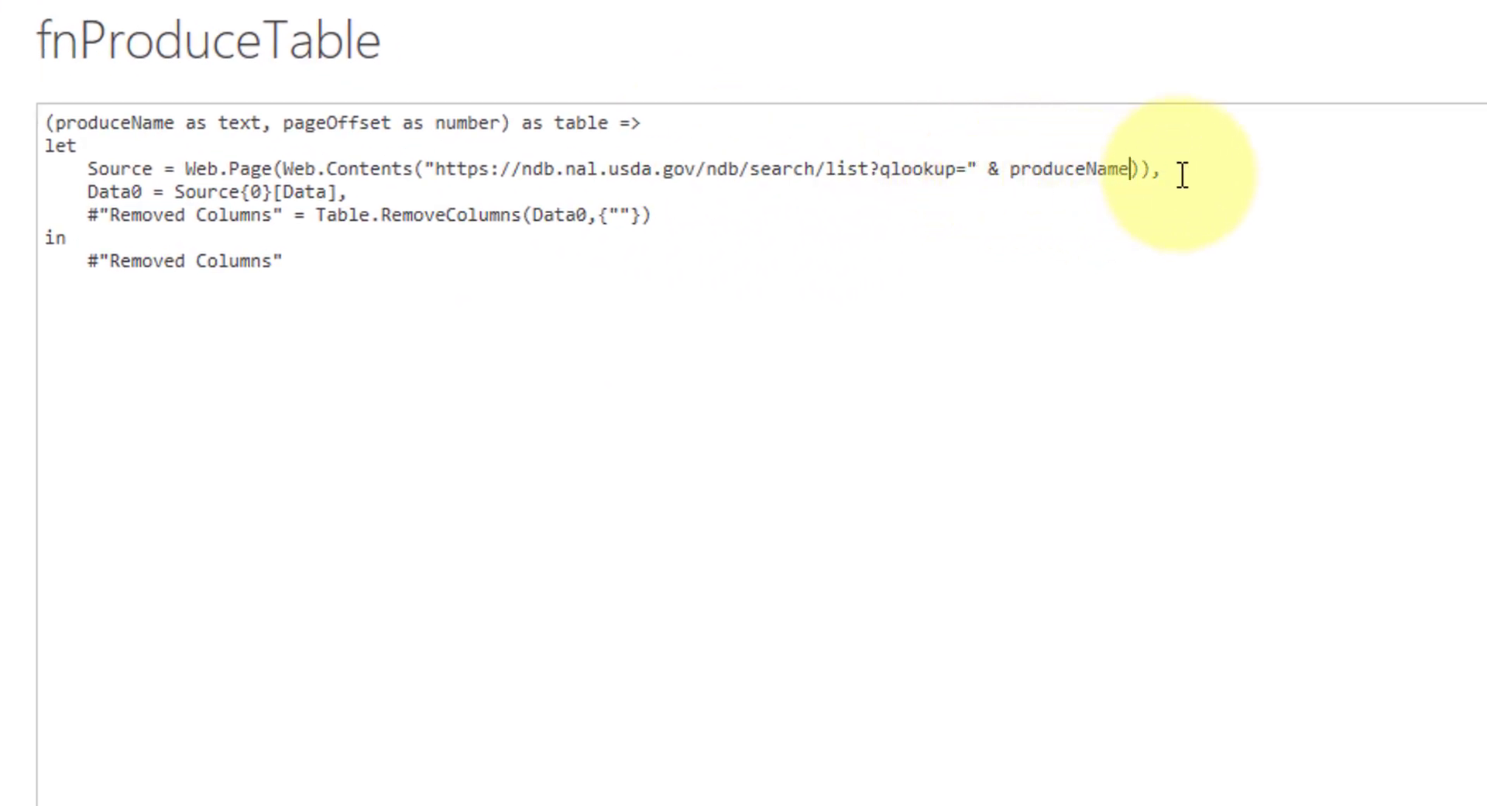
{"action": "left_click", "coordinate": [1018, 310]}
{"action": "key", "text": "Return"}
{"action": "key", "text": "ctrl+v"}
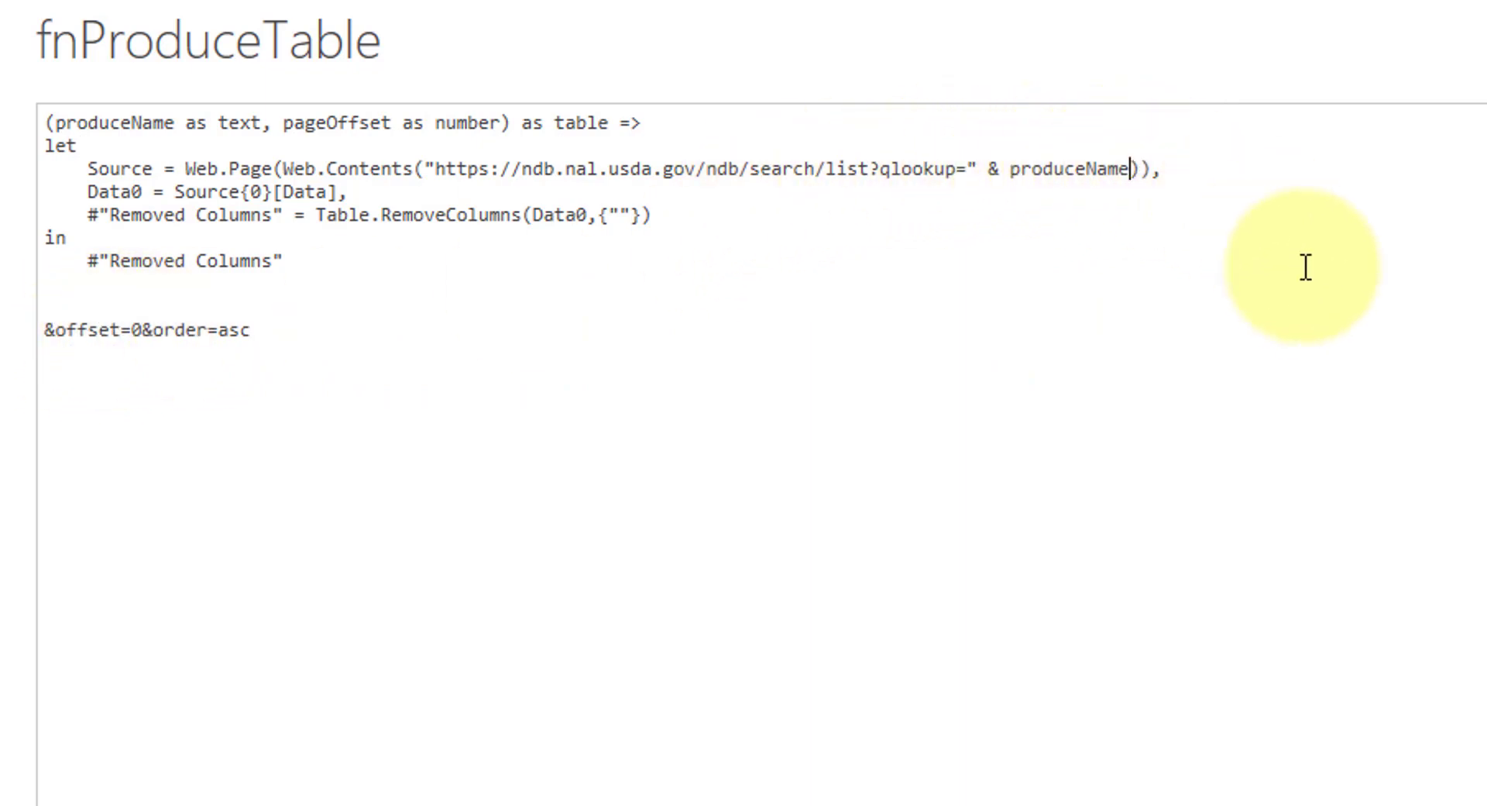
Extend the Source URL after produceName with & "&offset=" & pageOffset & "&order=asc"
{"action": "type", "text": "&"}
{"action": "type", "text": " \""}
{"action": "type", "text": "&offset="}
{"action": "type", "text": "\" & "}
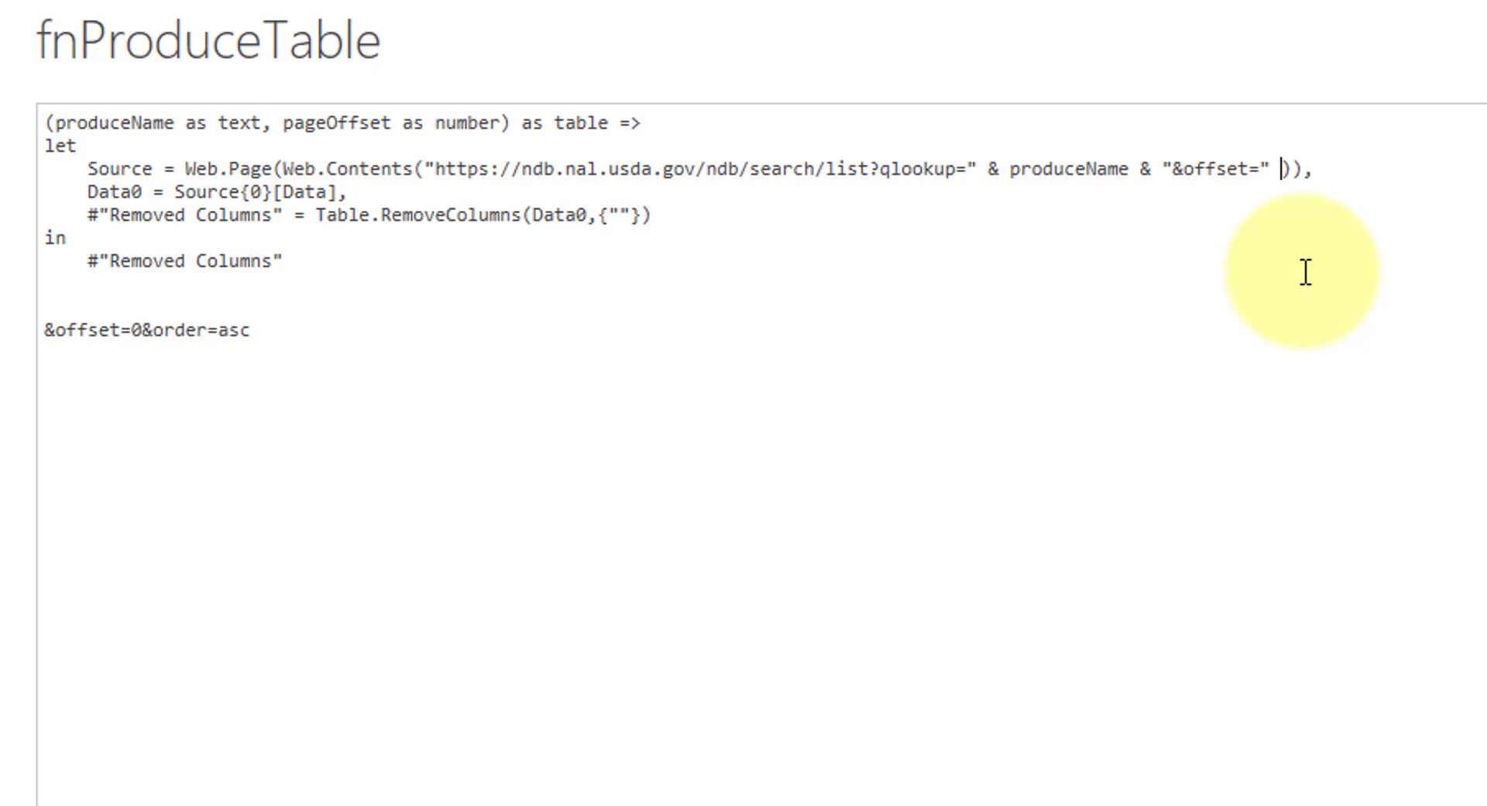
{"action": "type", "text": "pageOffset & "}
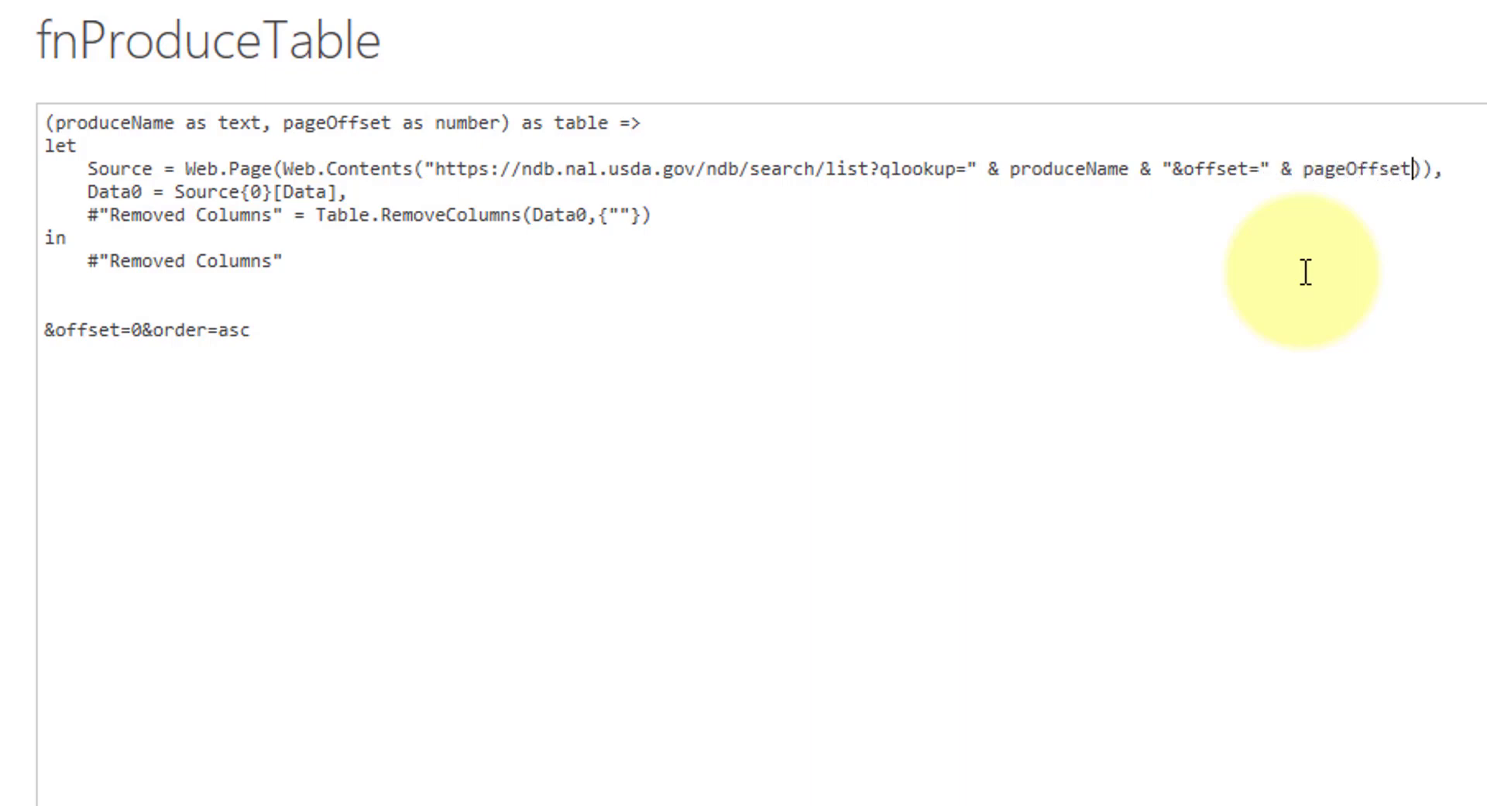
{"action": "type", "text": "\""}
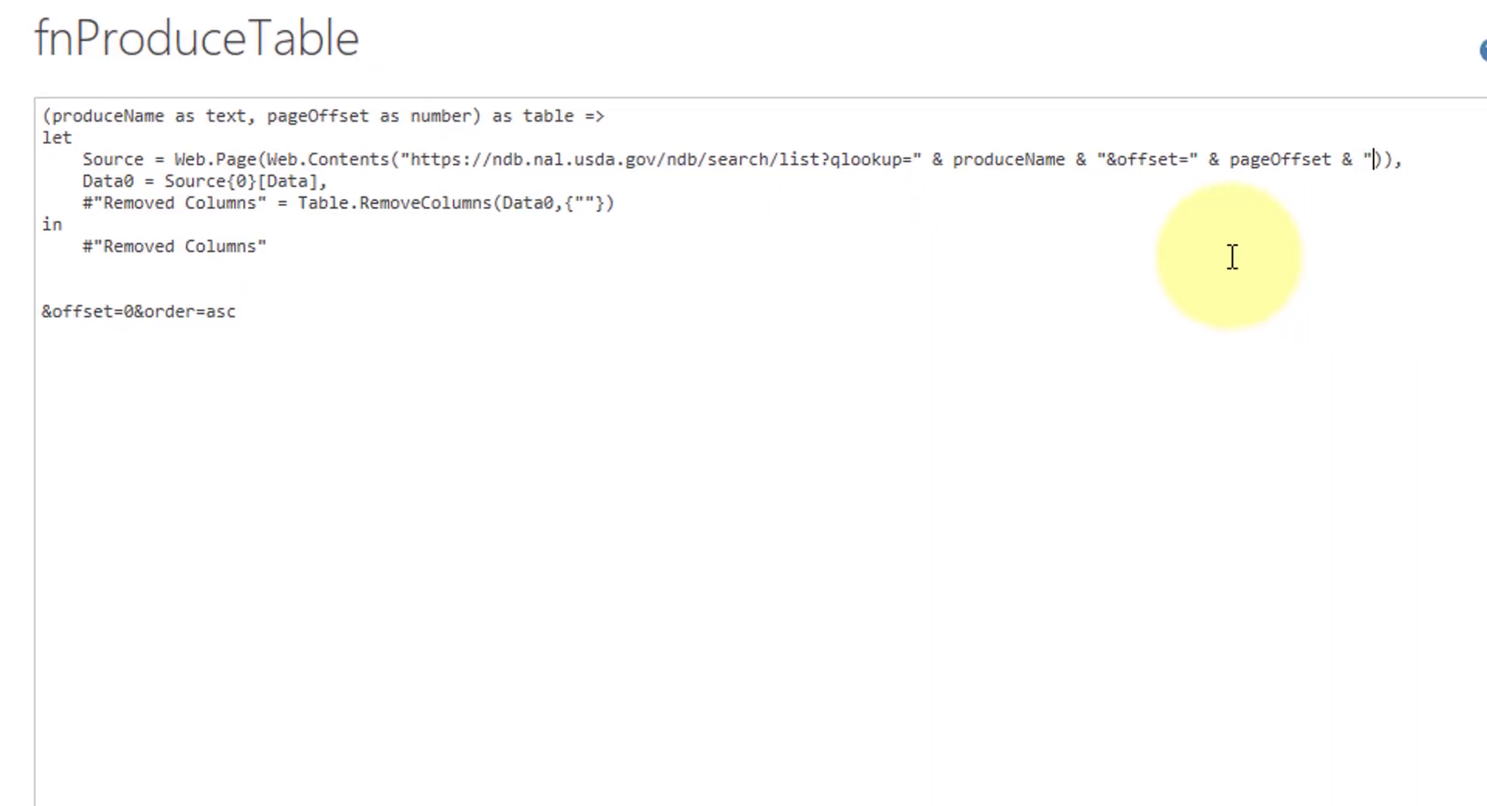
{"action": "type", "text": "&order="}
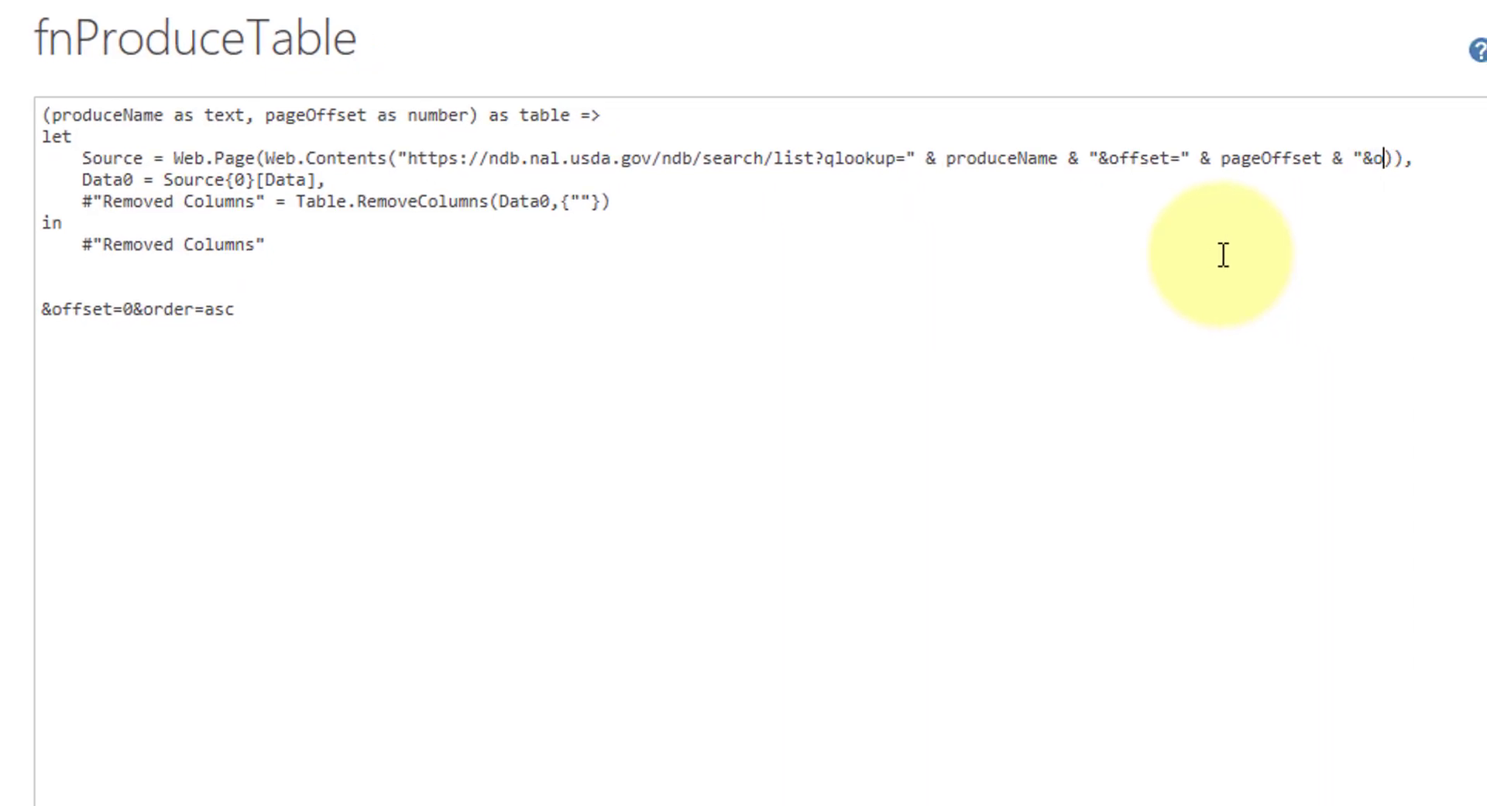
{"action": "type", "text": "asc"}
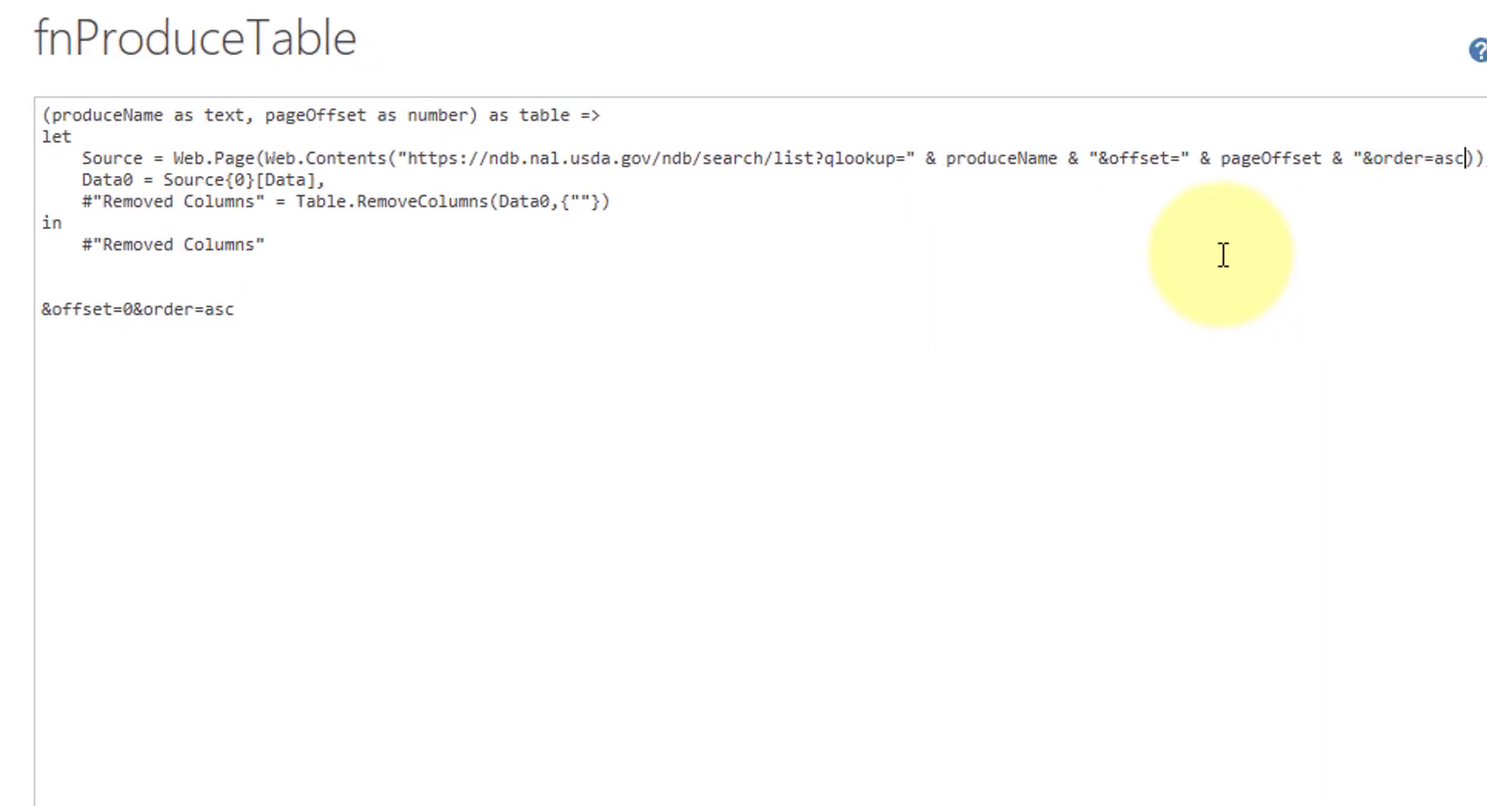
{"action": "type", "text": "\""}
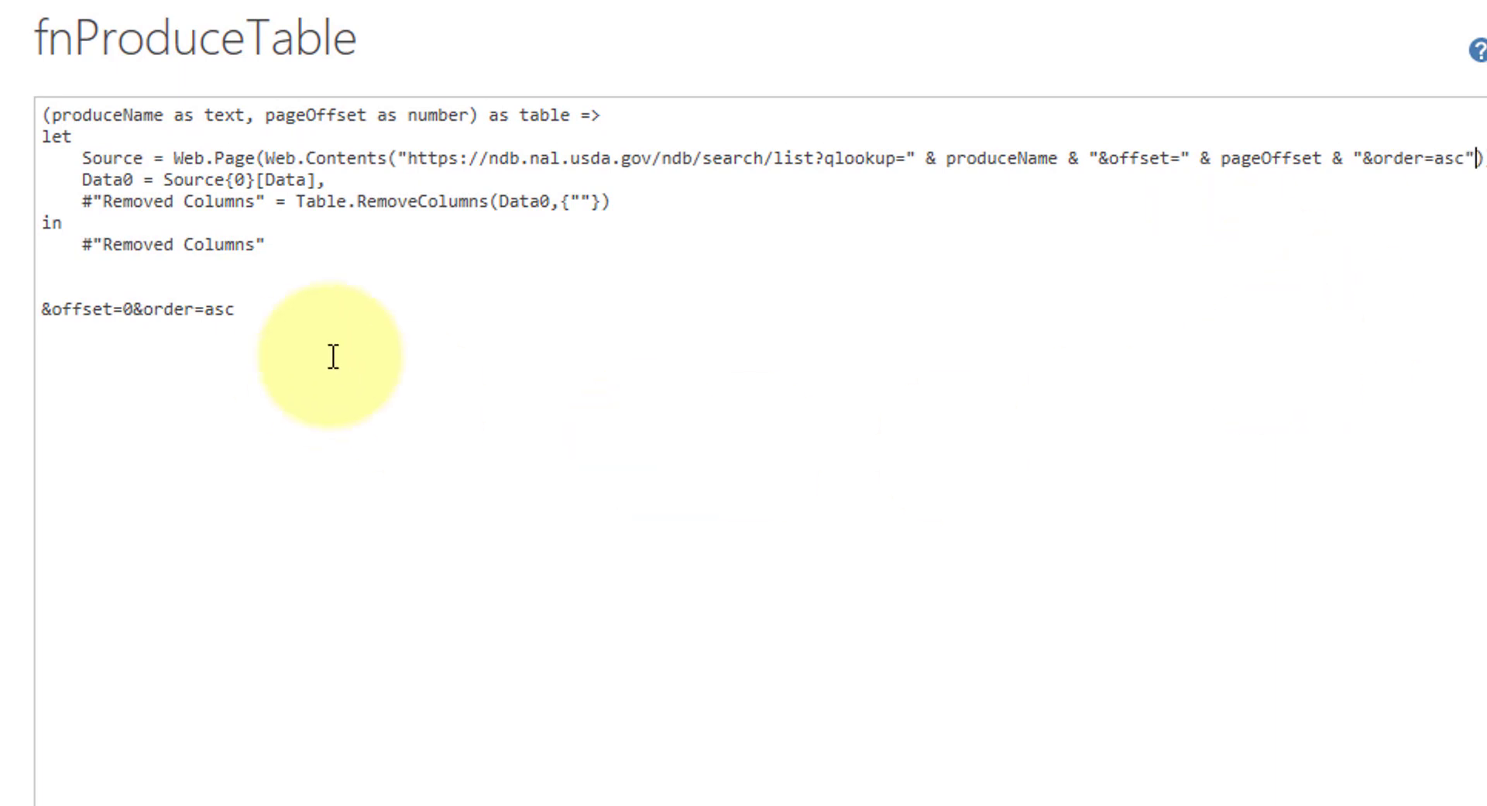
Delete the pasted reference text below the fnProduceTable code and save the function
{"action": "left_click_drag", "start_coordinate": [235, 309], "coordinate": [55, 295]}
{"action": "key", "text": "BackSpace"}
{"action": "key", "text": "BackSpace"}
{"action": "key", "text": "BackSpace"}
{"action": "key", "text": "BackSpace"}
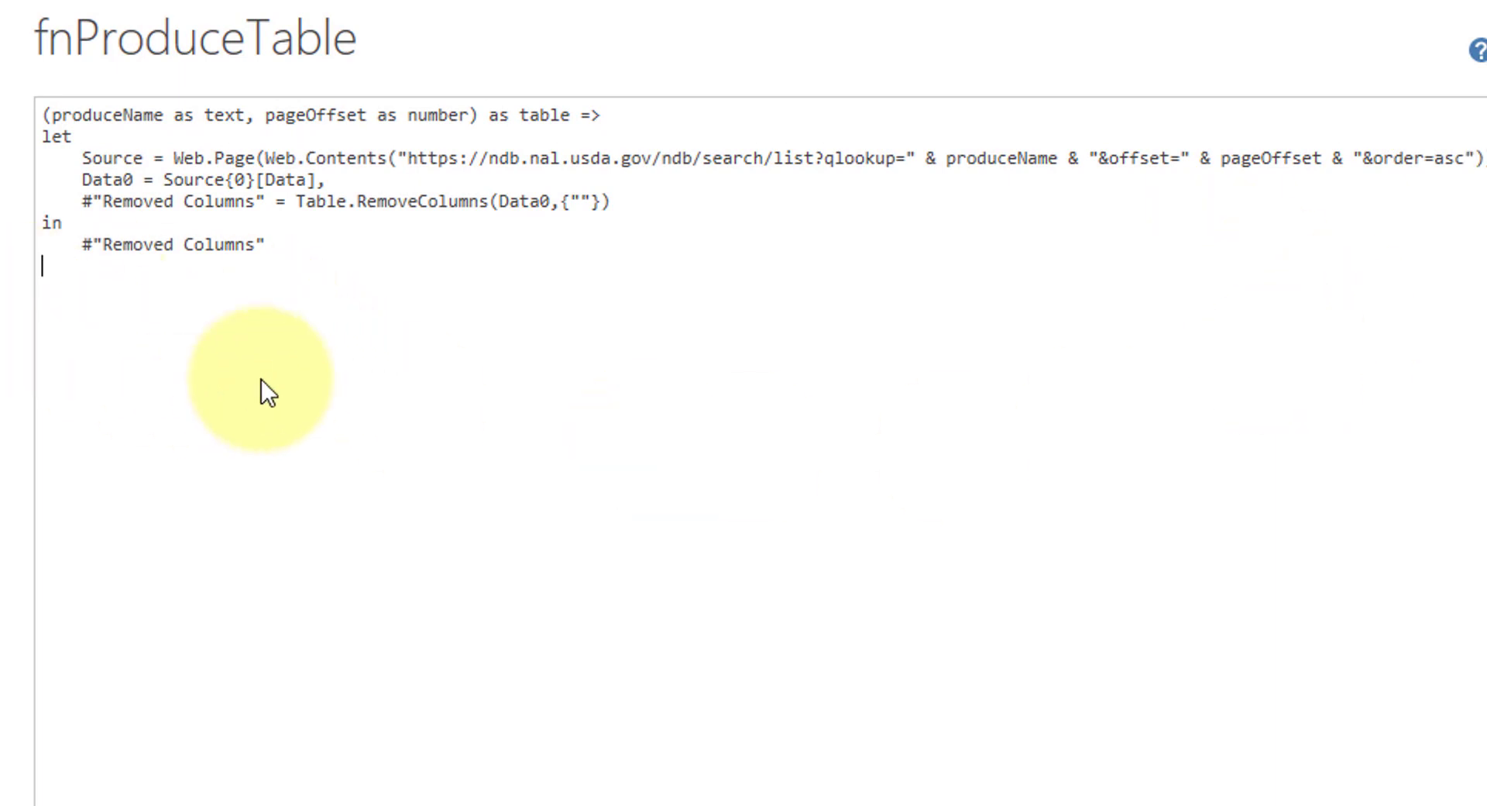
{"action": "left_click", "coordinate": [1316, 801]}
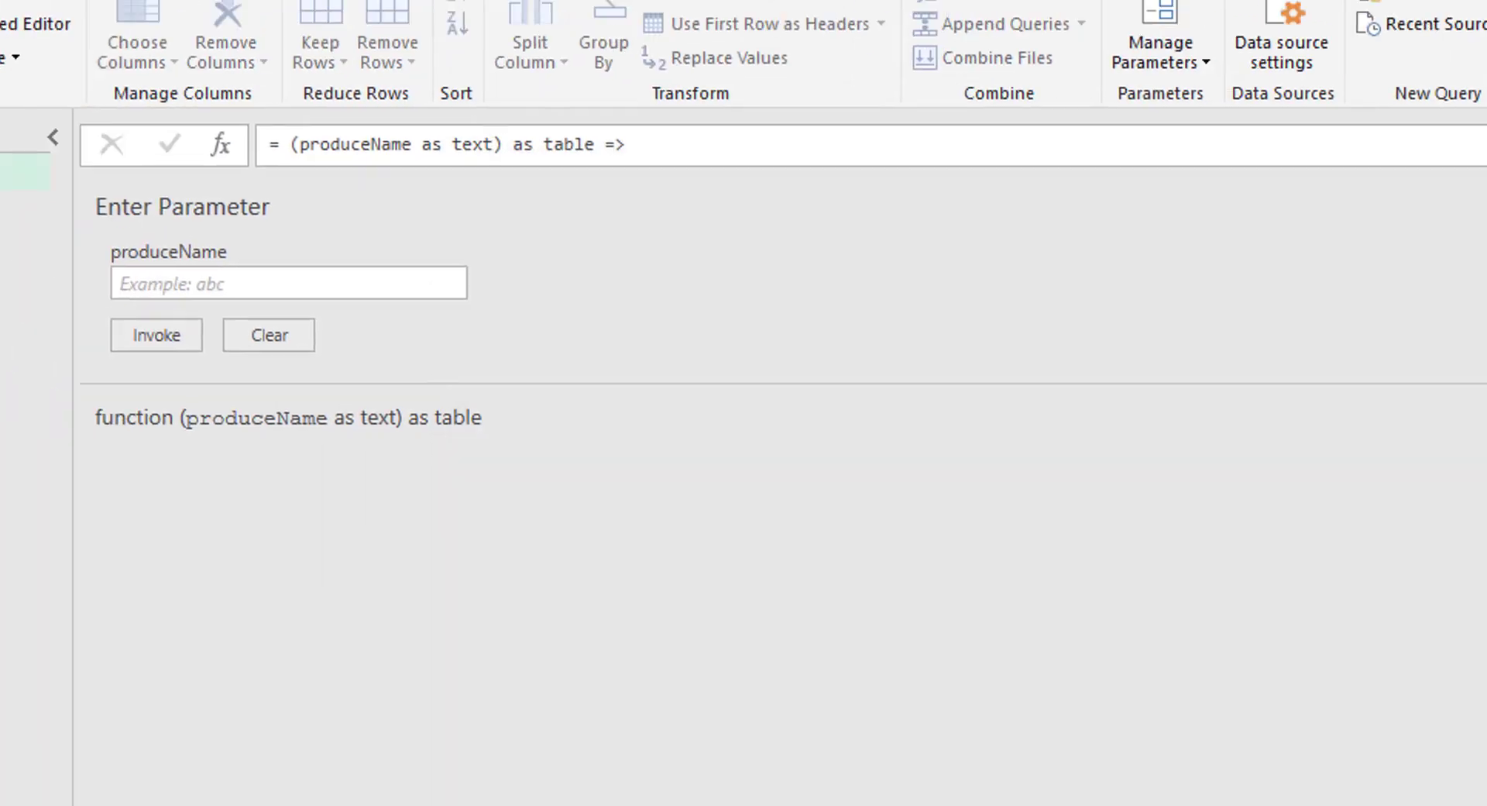
Invoke fnProduceTable with produceName Orange and pageOffset 50, and examine the details it returns
{"action": "left_click", "coordinate": [540, 394]}
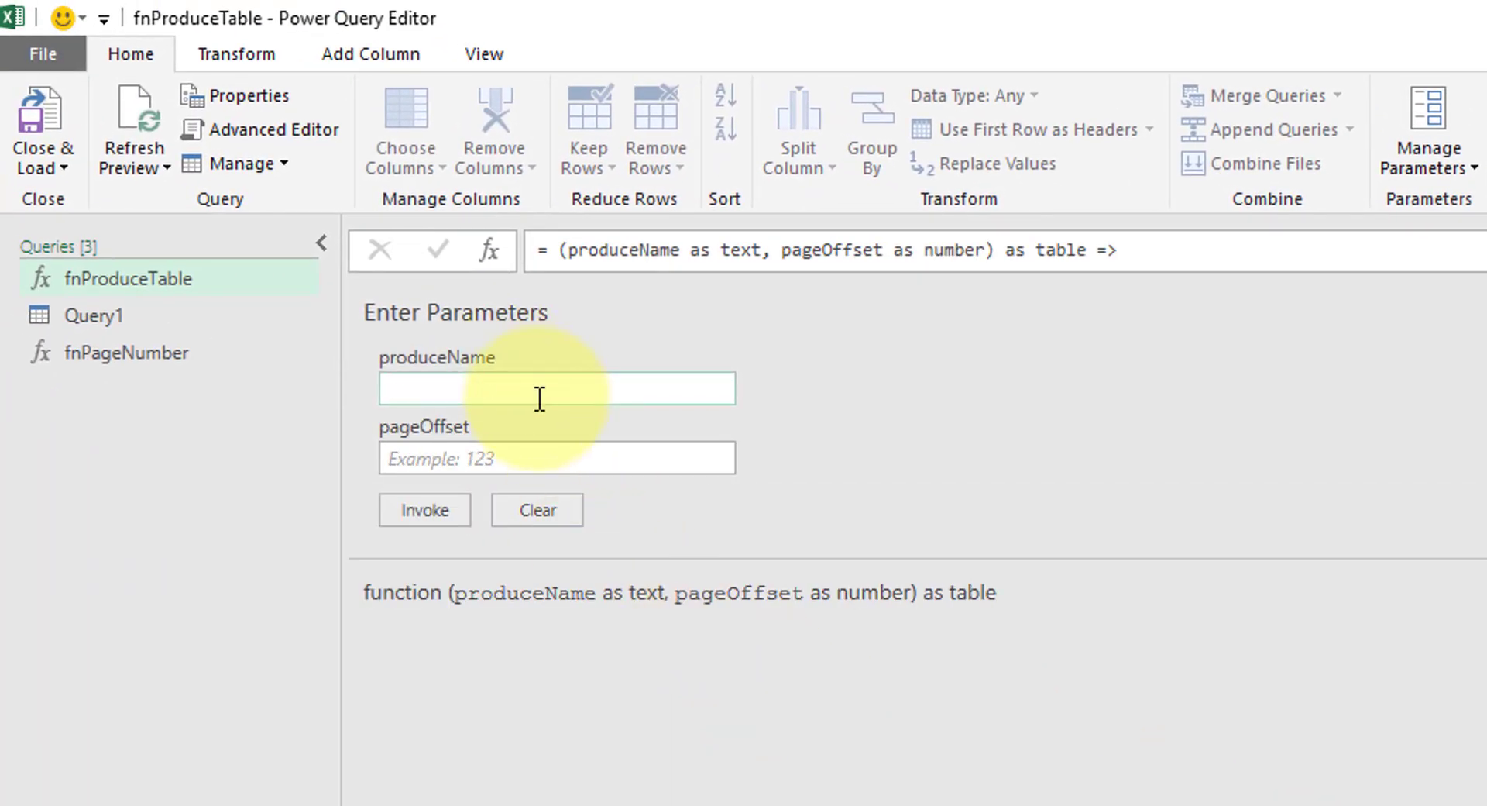
{"action": "type", "text": "Orange"}
{"action": "key", "text": "Tab"}
{"action": "type", "text": "50"}
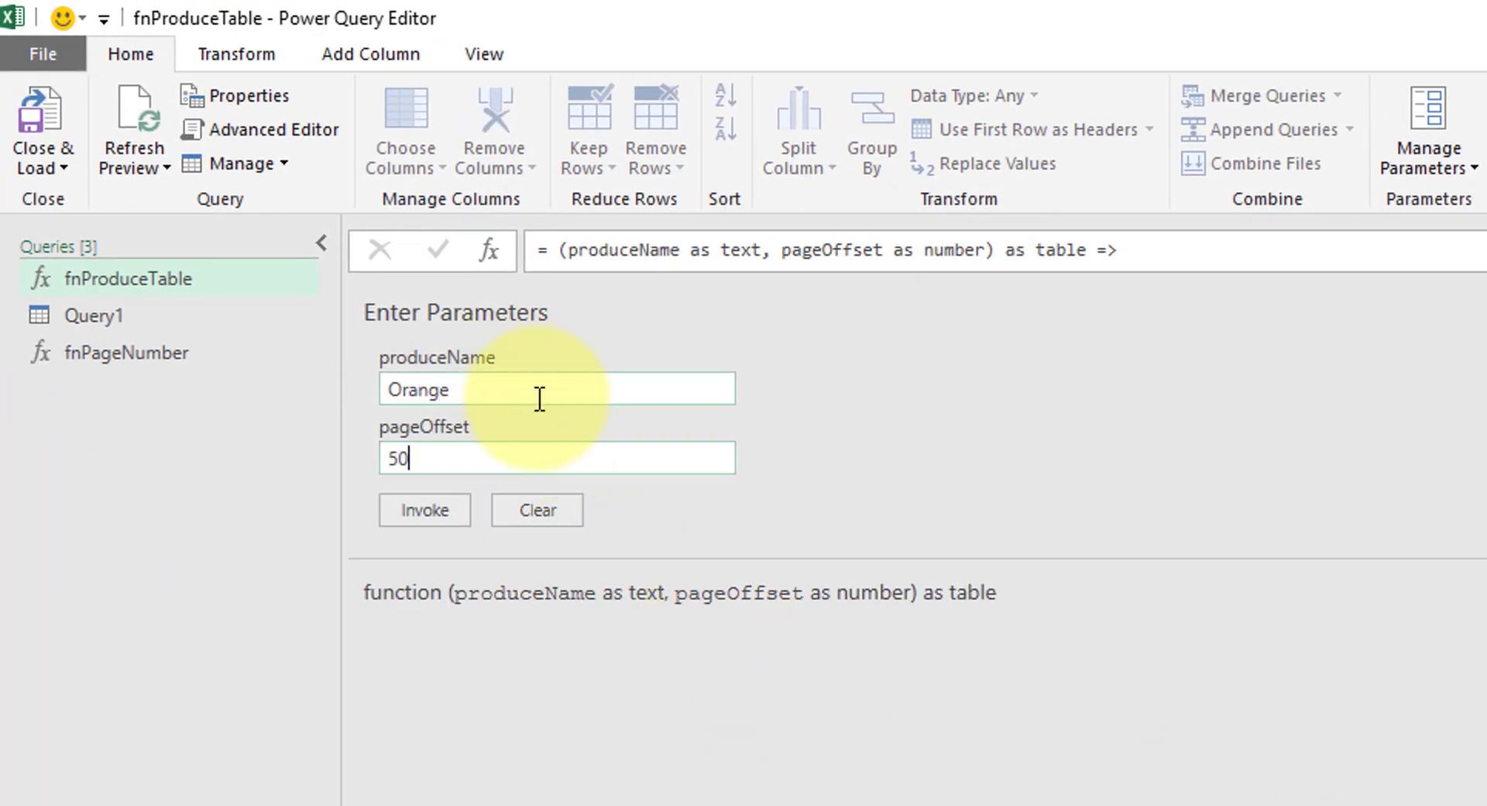
{"action": "left_click", "coordinate": [443, 507]}
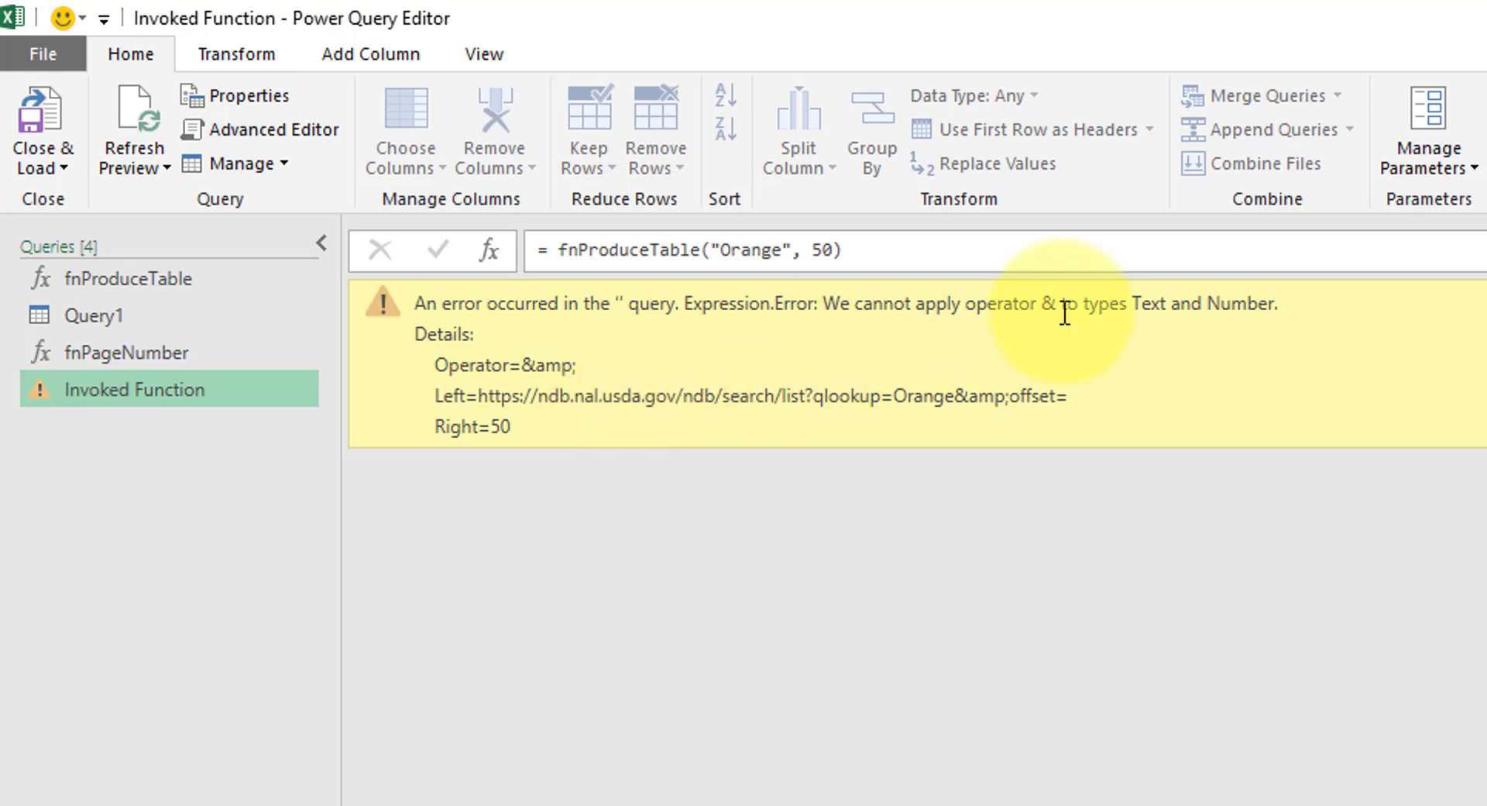
{"action": "left_click", "coordinate": [1286, 304]}
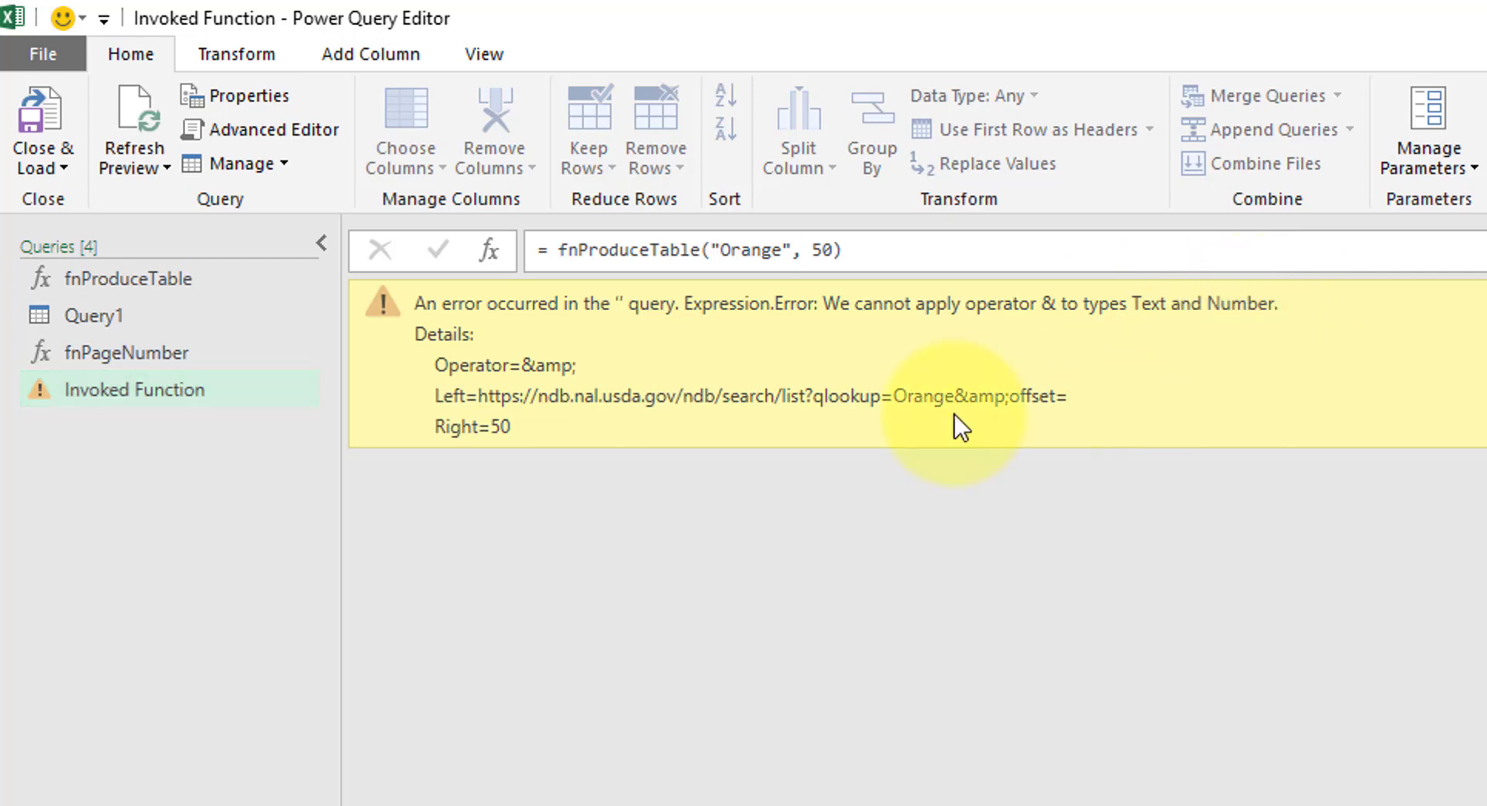
{"action": "left_click_drag", "start_coordinate": [534, 426], "coordinate": [431, 426]}
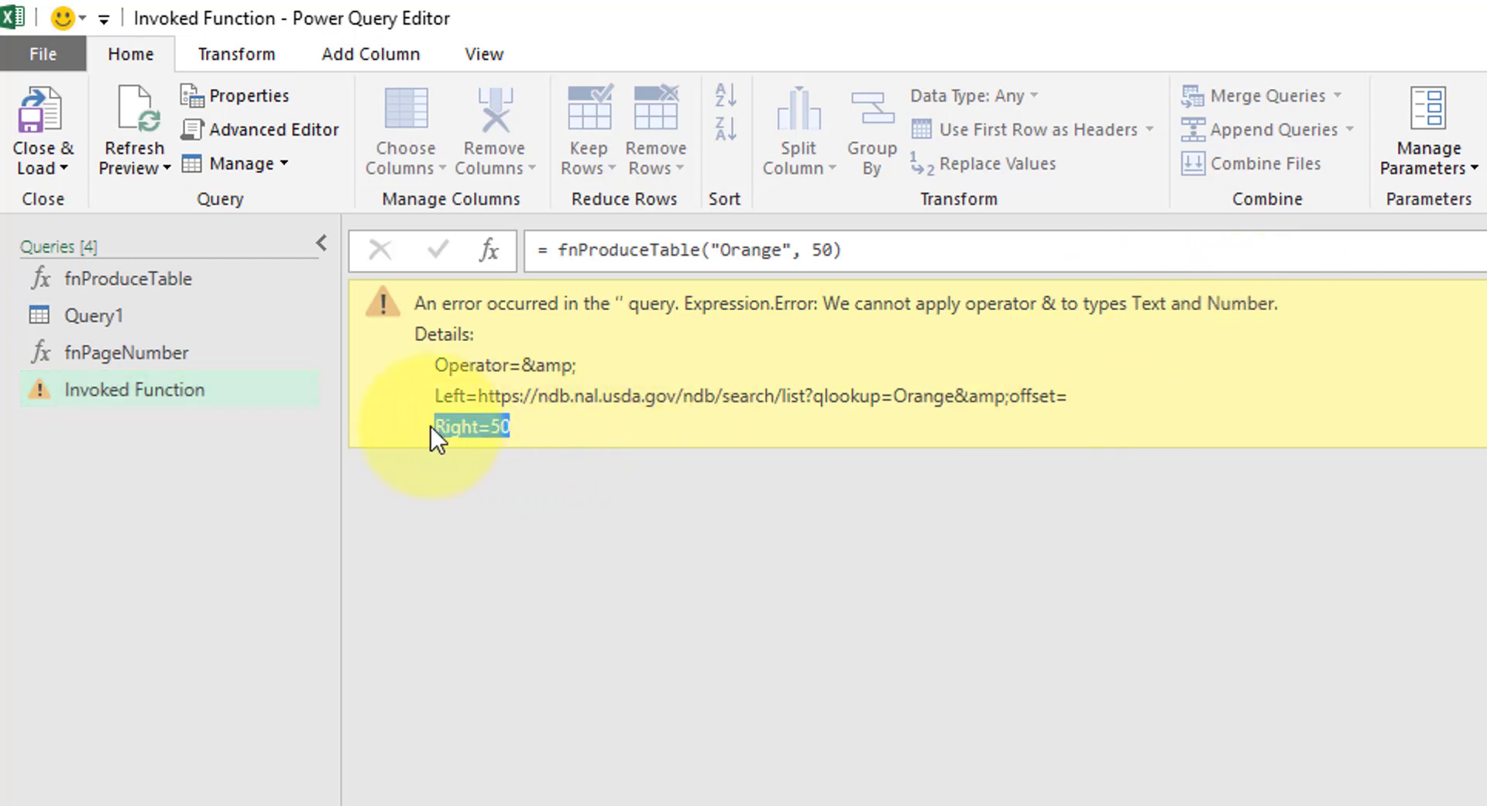
{"action": "left_click", "coordinate": [528, 425]}
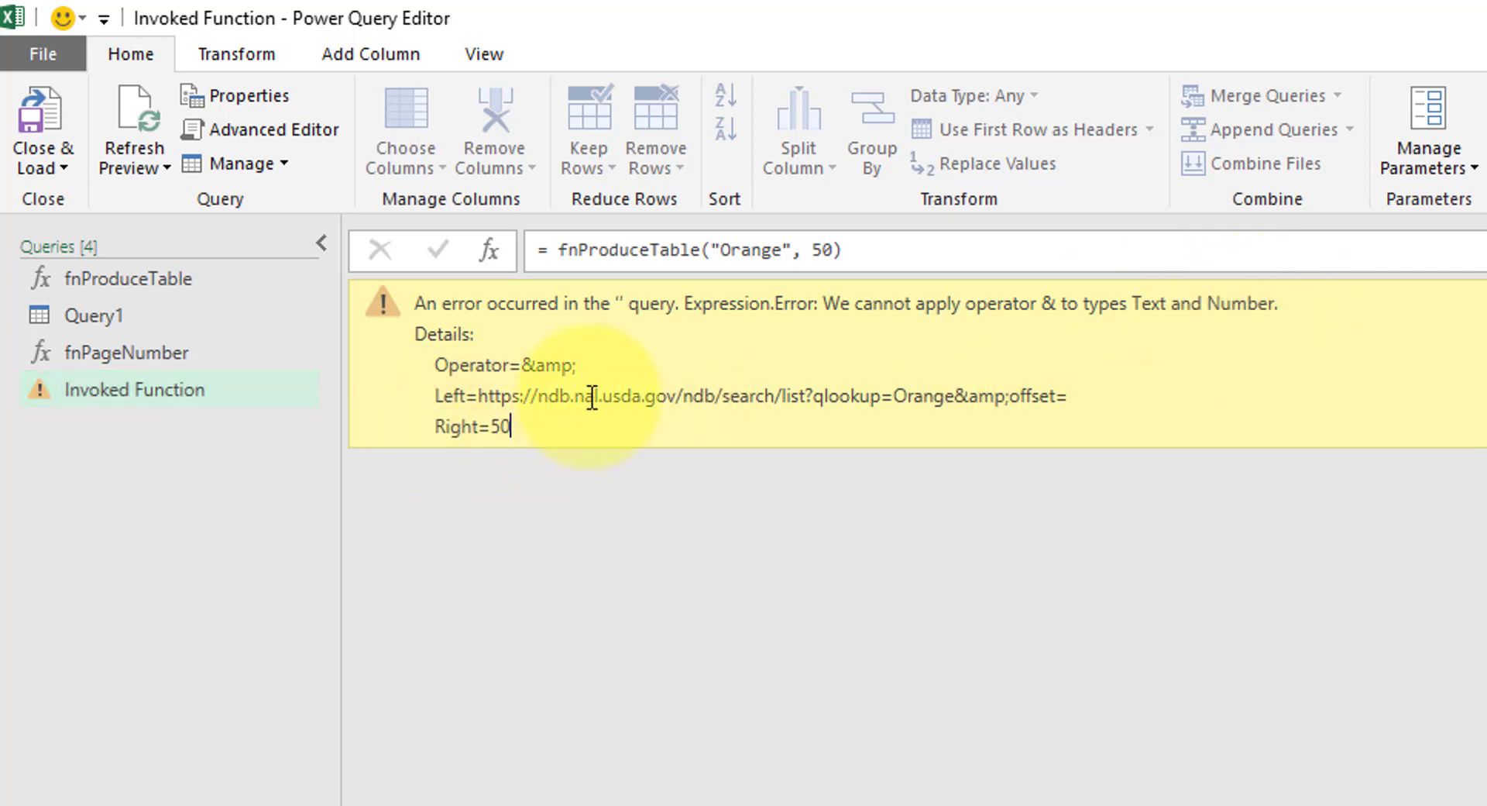
Wrap pageOffset in Text.From() within fnProduceTable's Source URL and save the function
{"action": "left_click", "coordinate": [164, 282]}
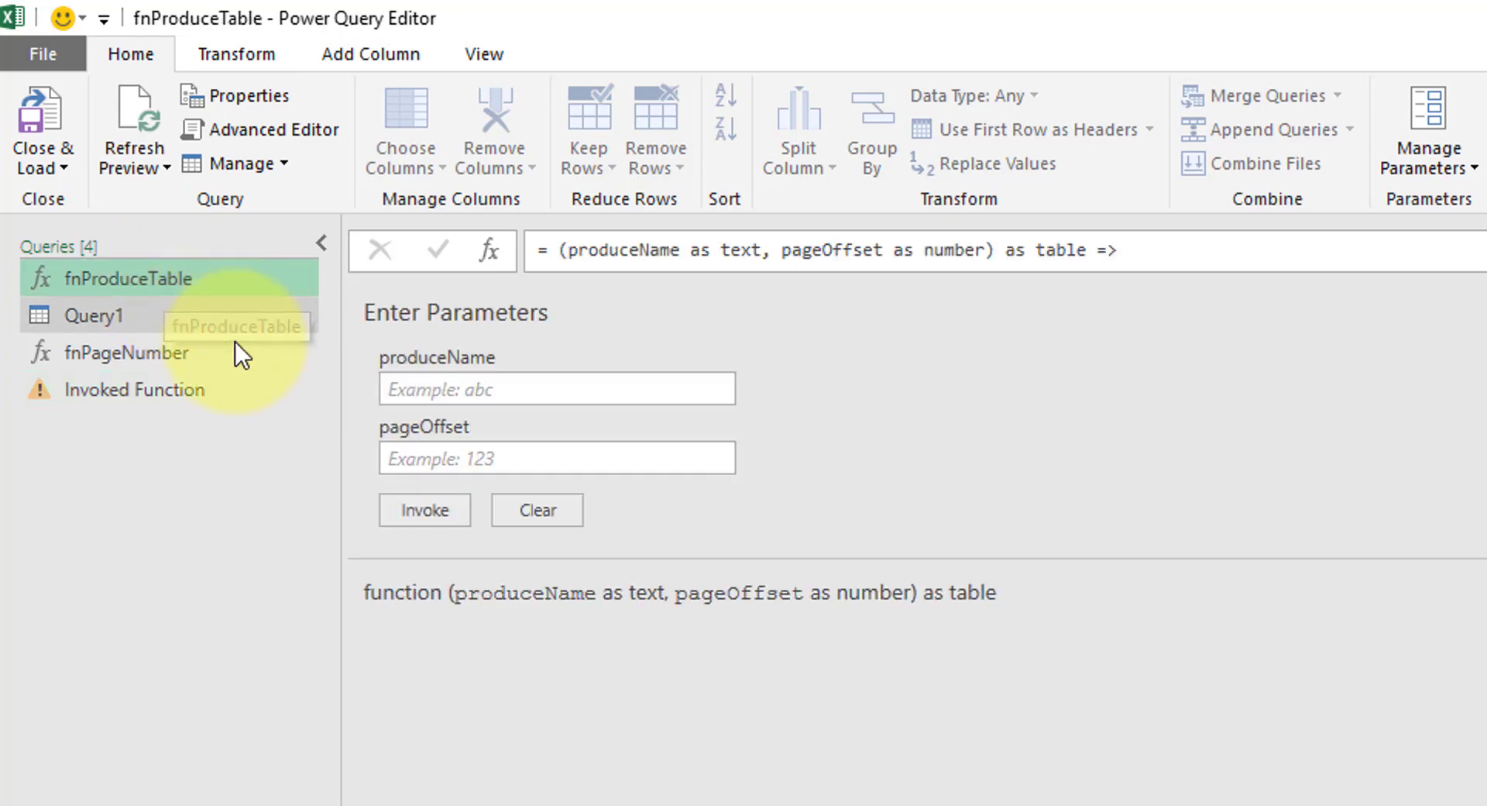
{"action": "left_click", "coordinate": [313, 129]}
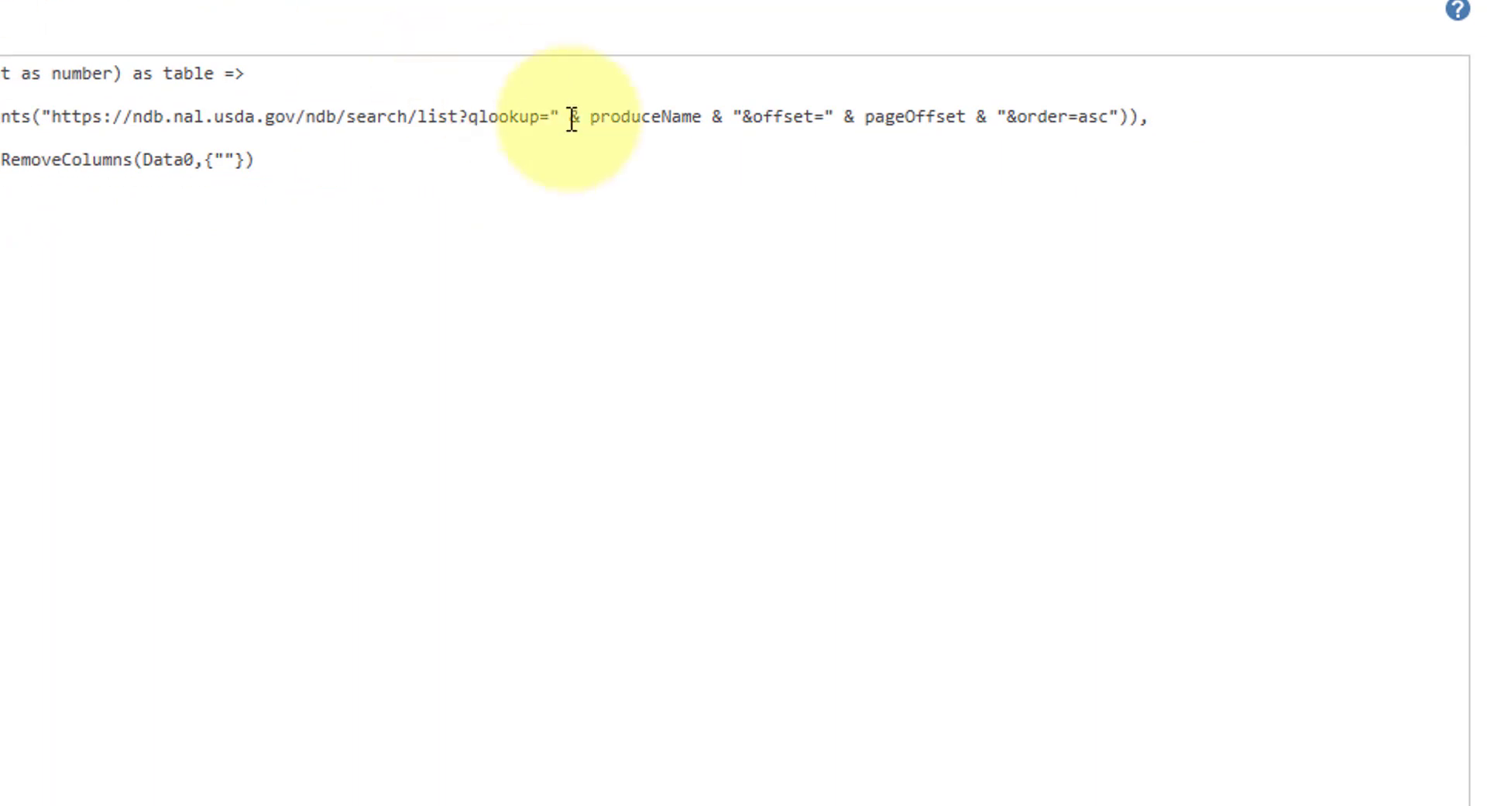
{"action": "left_click", "coordinate": [866, 118]}
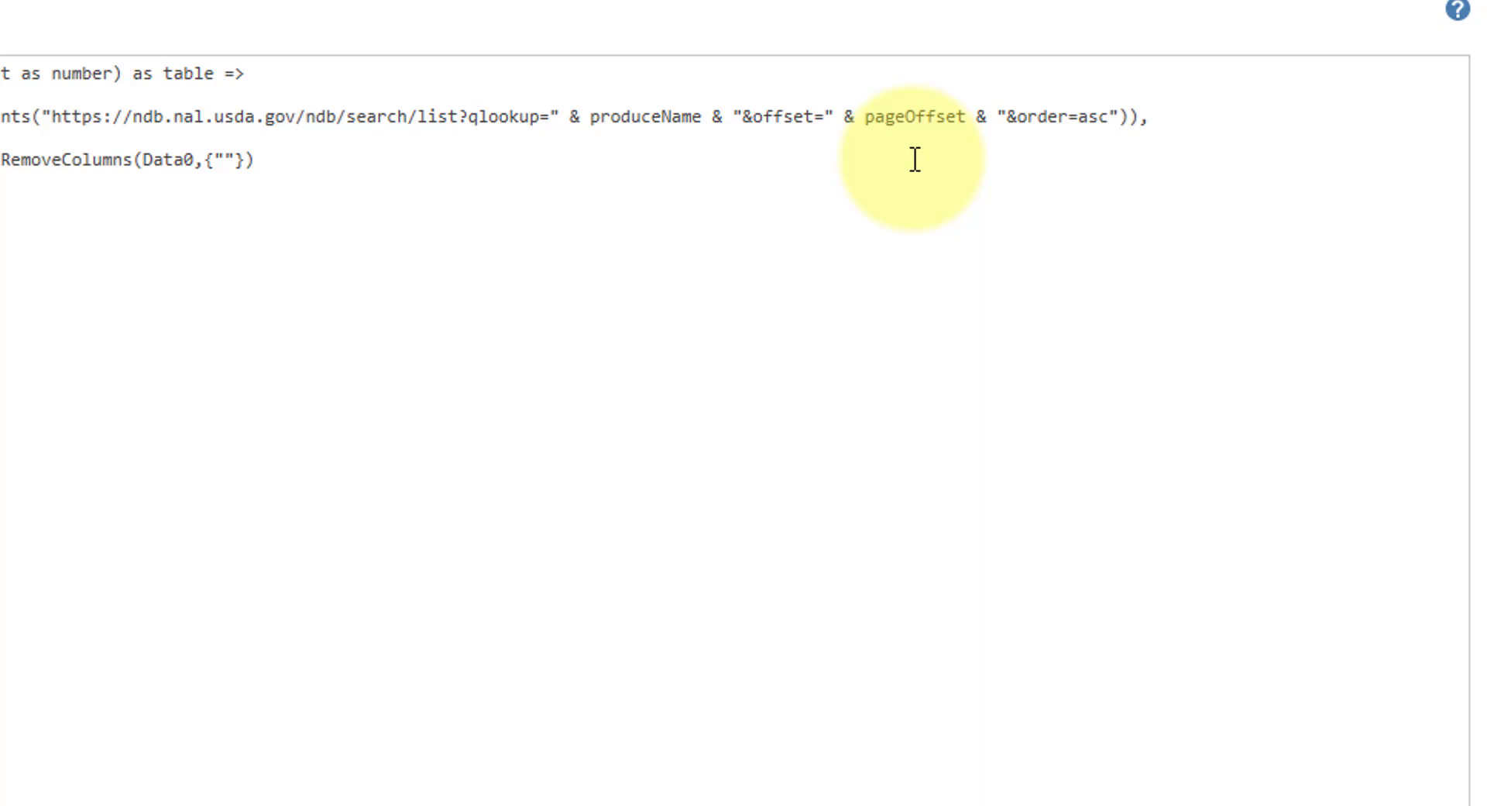
{"action": "type", "text": "Text.F"}
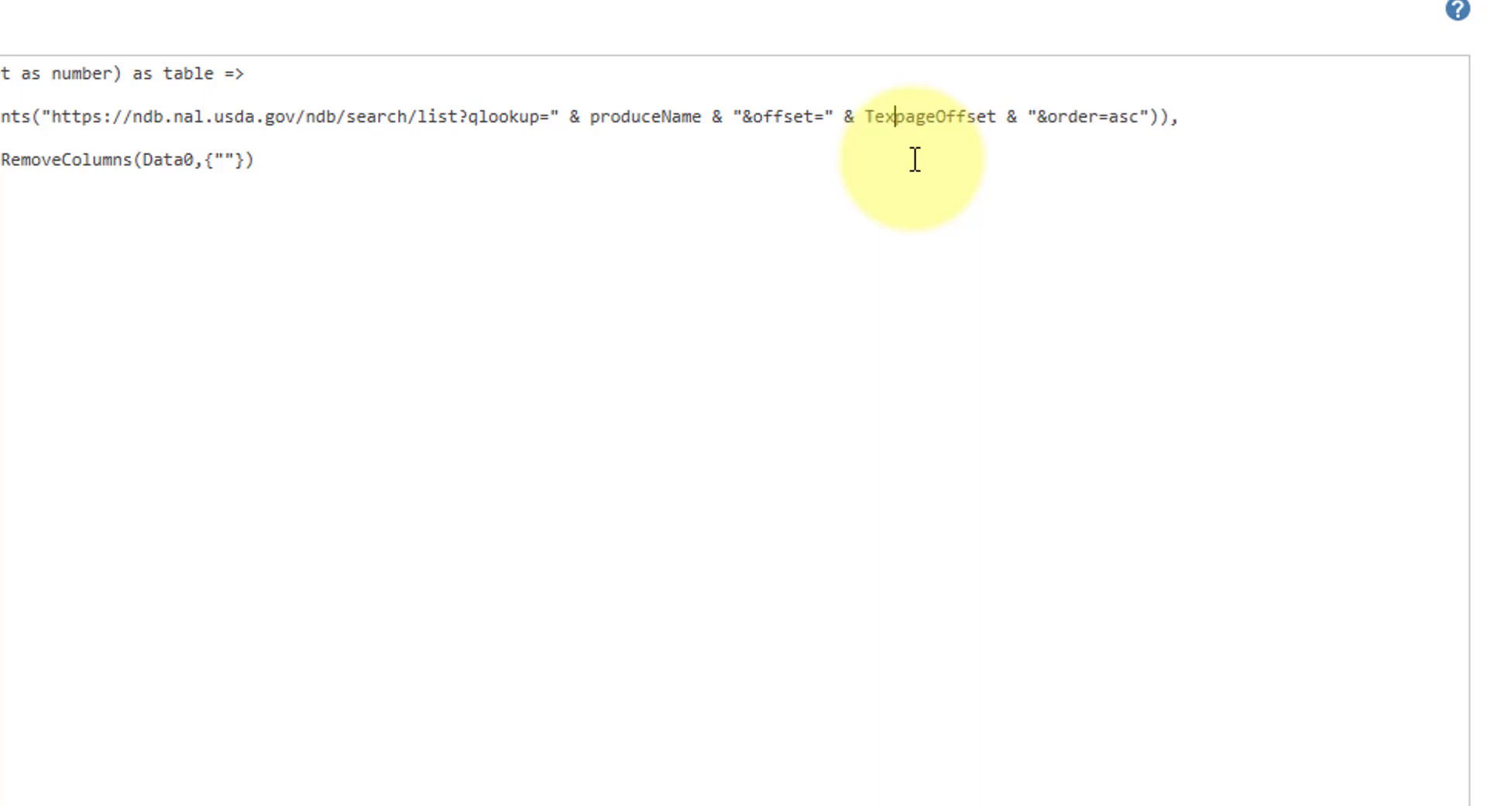
{"action": "type", "text": "rom("}
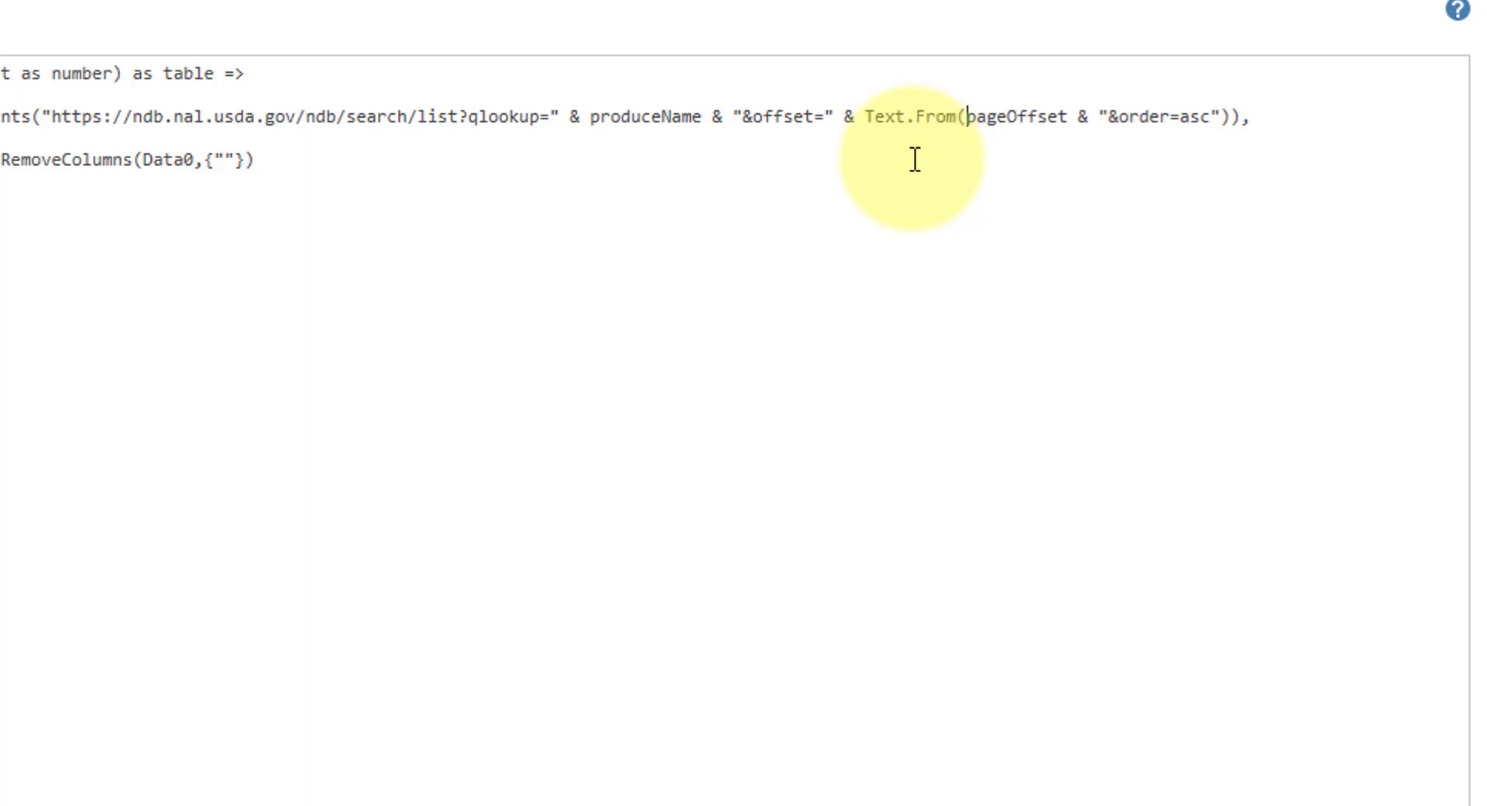
{"action": "key", "text": "Left"}
{"action": "type", "text": ")"}
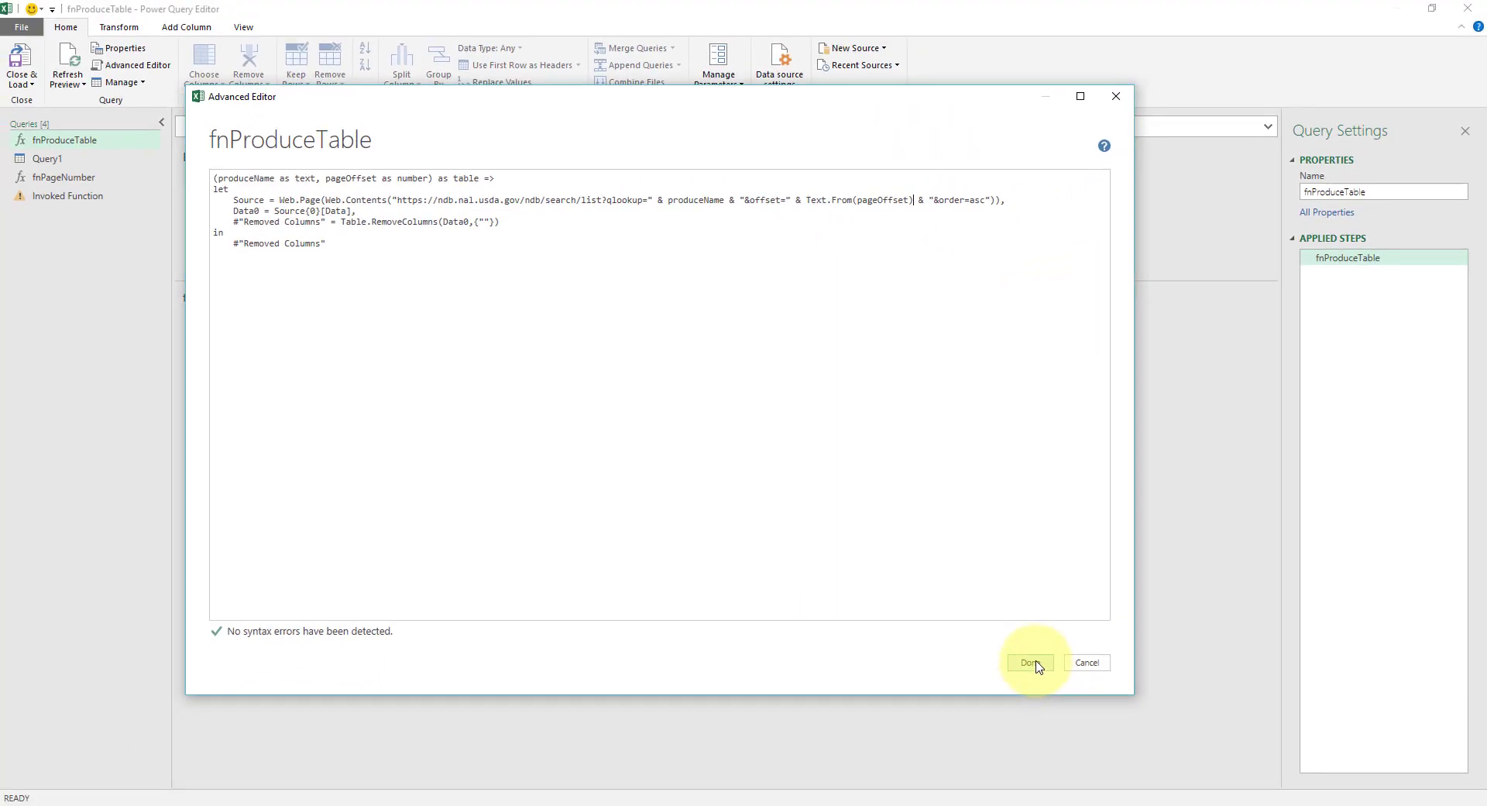
{"action": "left_click", "coordinate": [1030, 663]}
Review the output of the Invoked Function query for Orange with the corrected function
{"action": "left_click", "coordinate": [322, 196]}
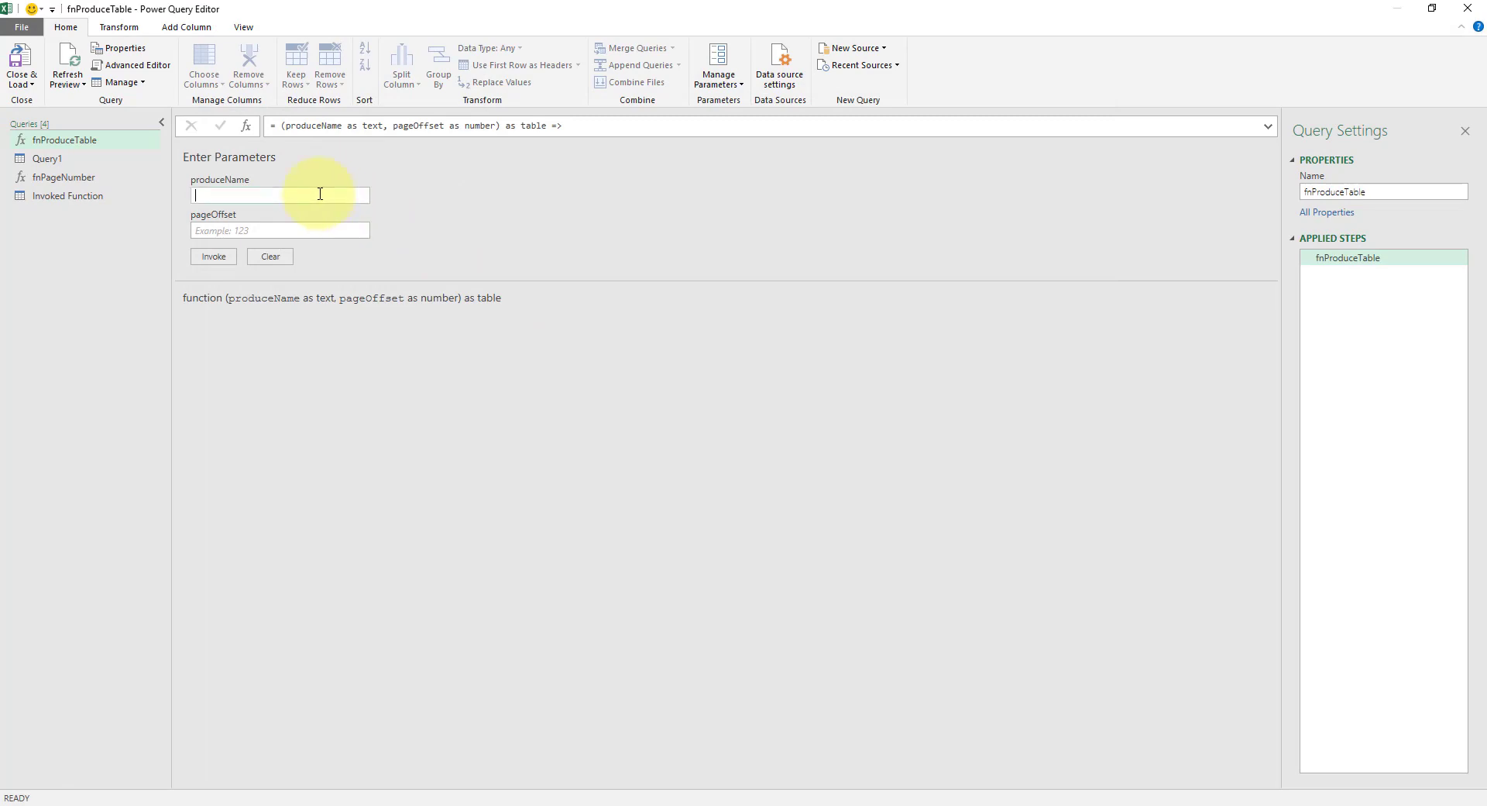
{"action": "left_click", "coordinate": [74, 203]}
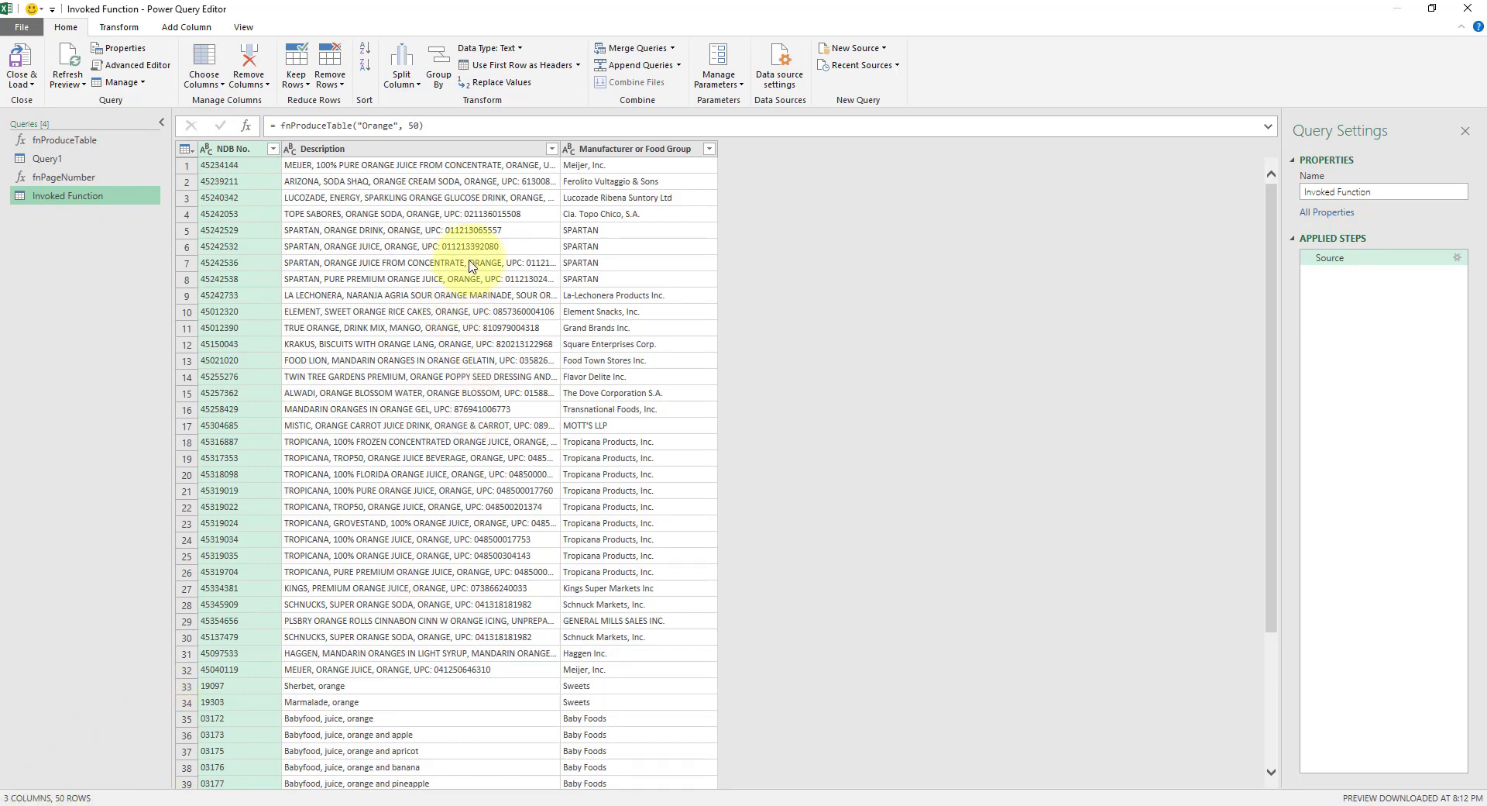
{"action": "left_click", "coordinate": [93, 179]}
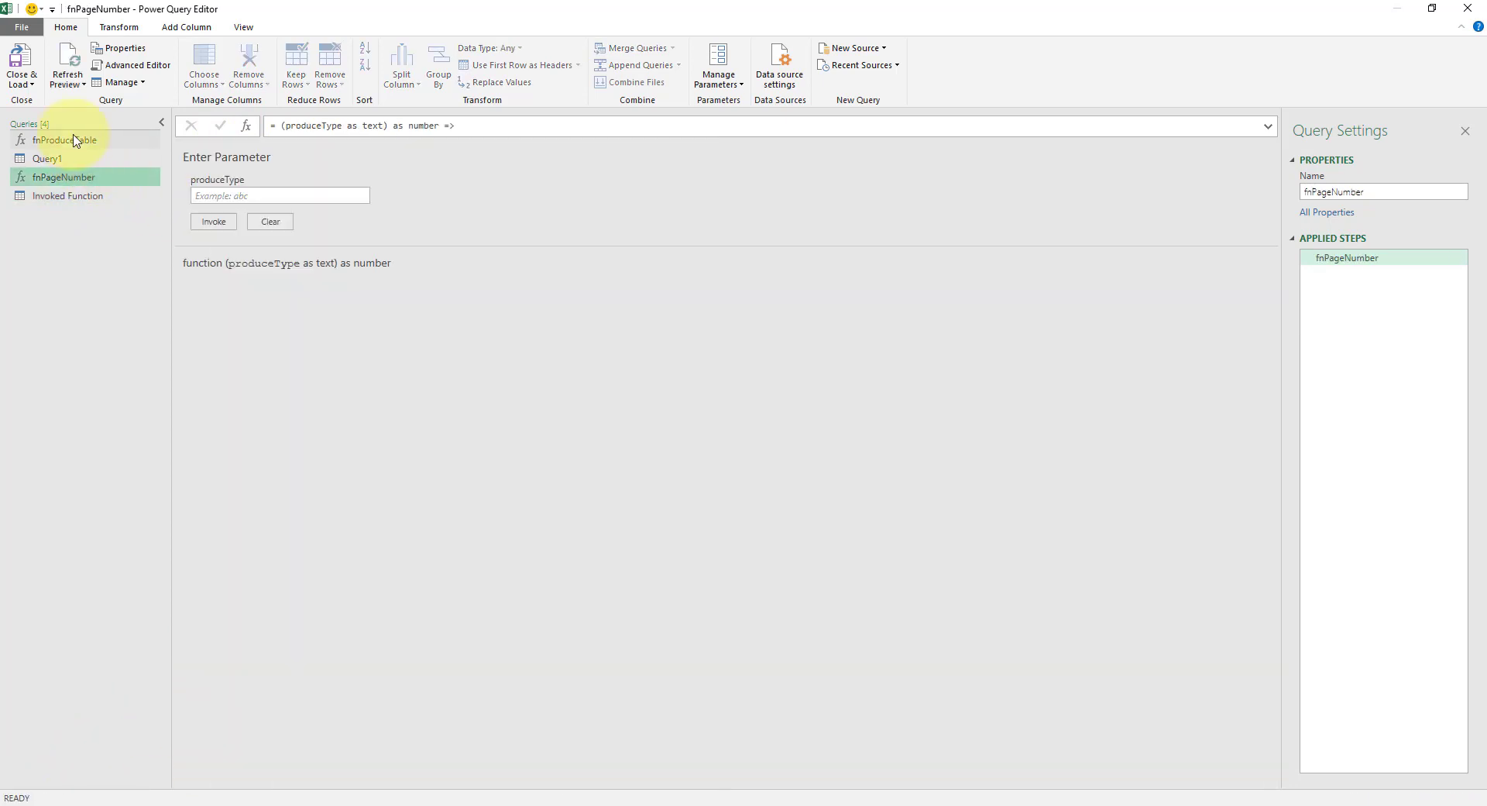
Invoke fnProduceTable with produceName Lettuce and pageOffset 200
{"action": "left_click", "coordinate": [67, 139]}
{"action": "left_click", "coordinate": [296, 197]}
{"action": "type", "text": "Le"}
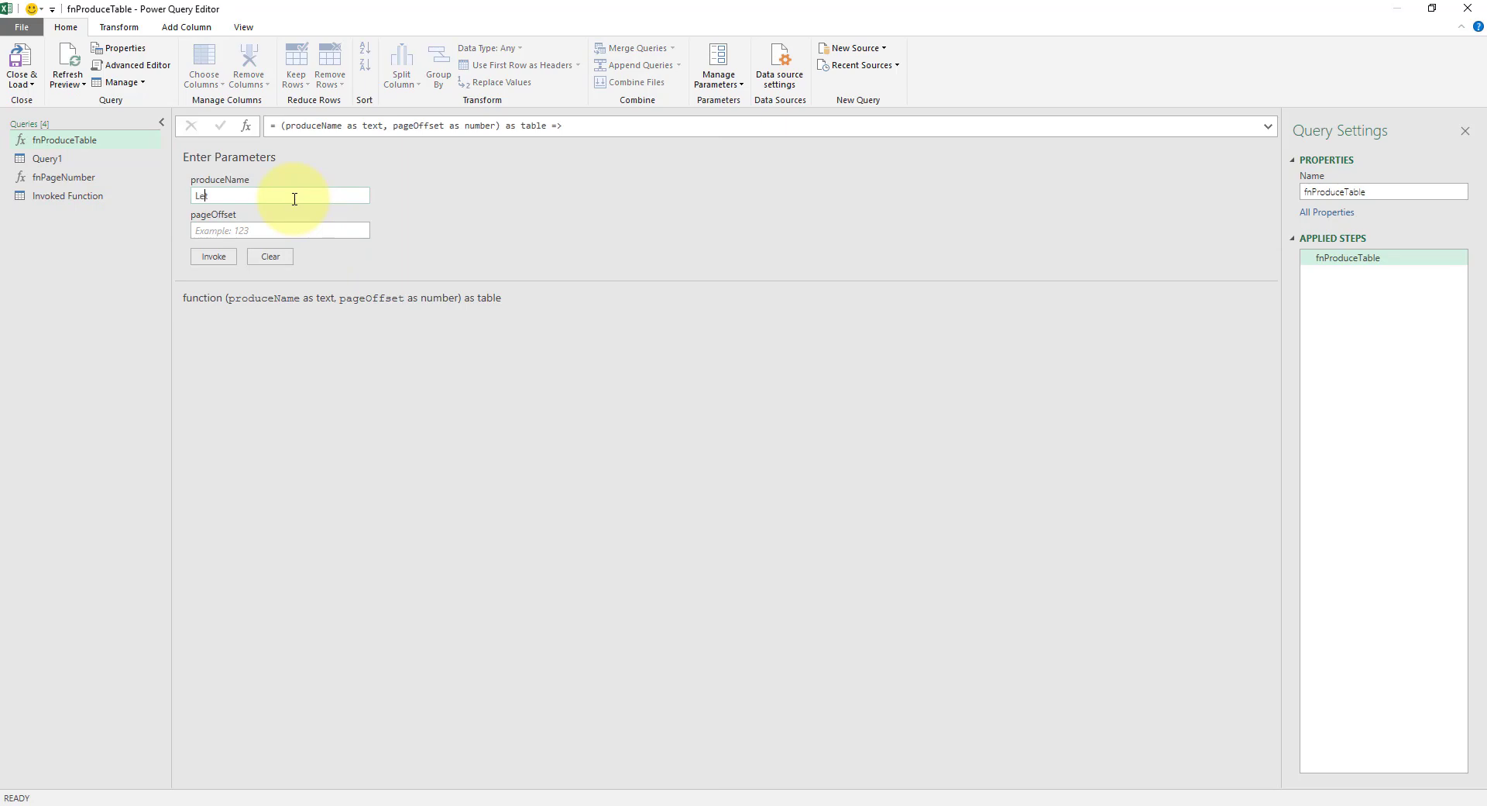
{"action": "type", "text": "ttuce"}
{"action": "key", "text": "Tab"}
{"action": "type", "text": "200"}
{"action": "left_click", "coordinate": [209, 258]}
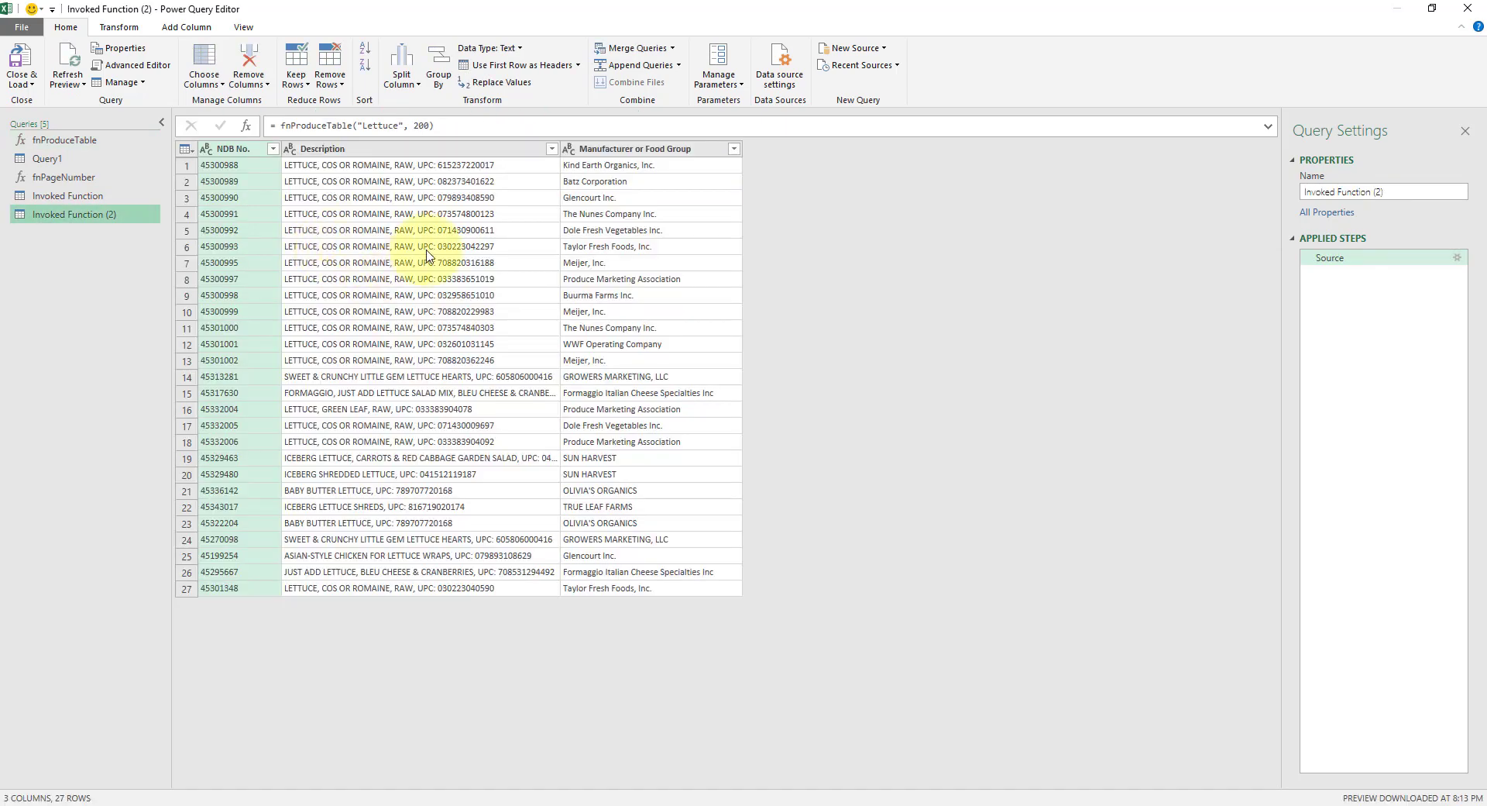
In Query1, set up a custom function column named Table Rows that invokes fnProduceTable with produceName taken from Produce Type
{"action": "left_click", "coordinate": [84, 161]}
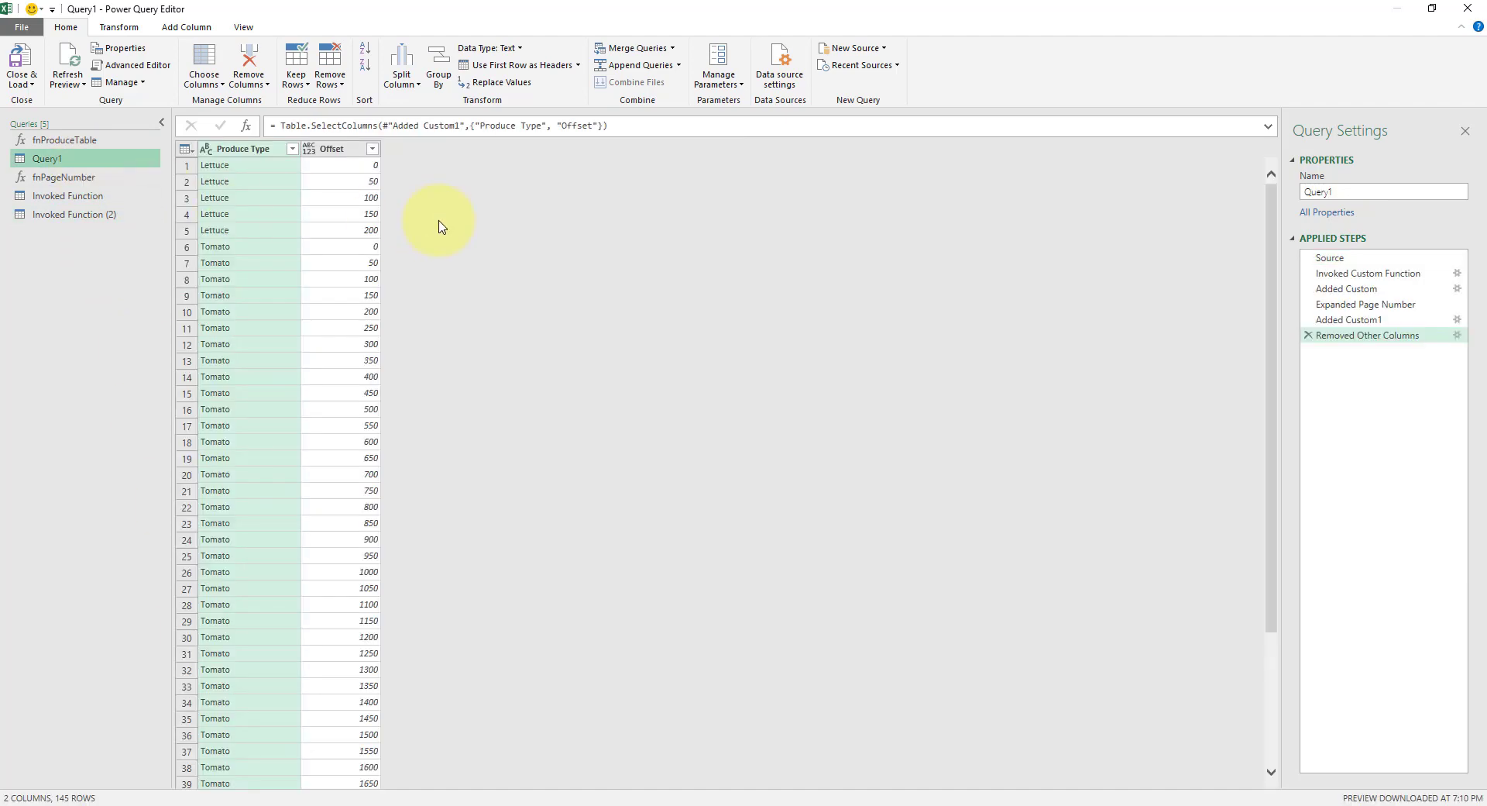
{"action": "left_click", "coordinate": [185, 27]}
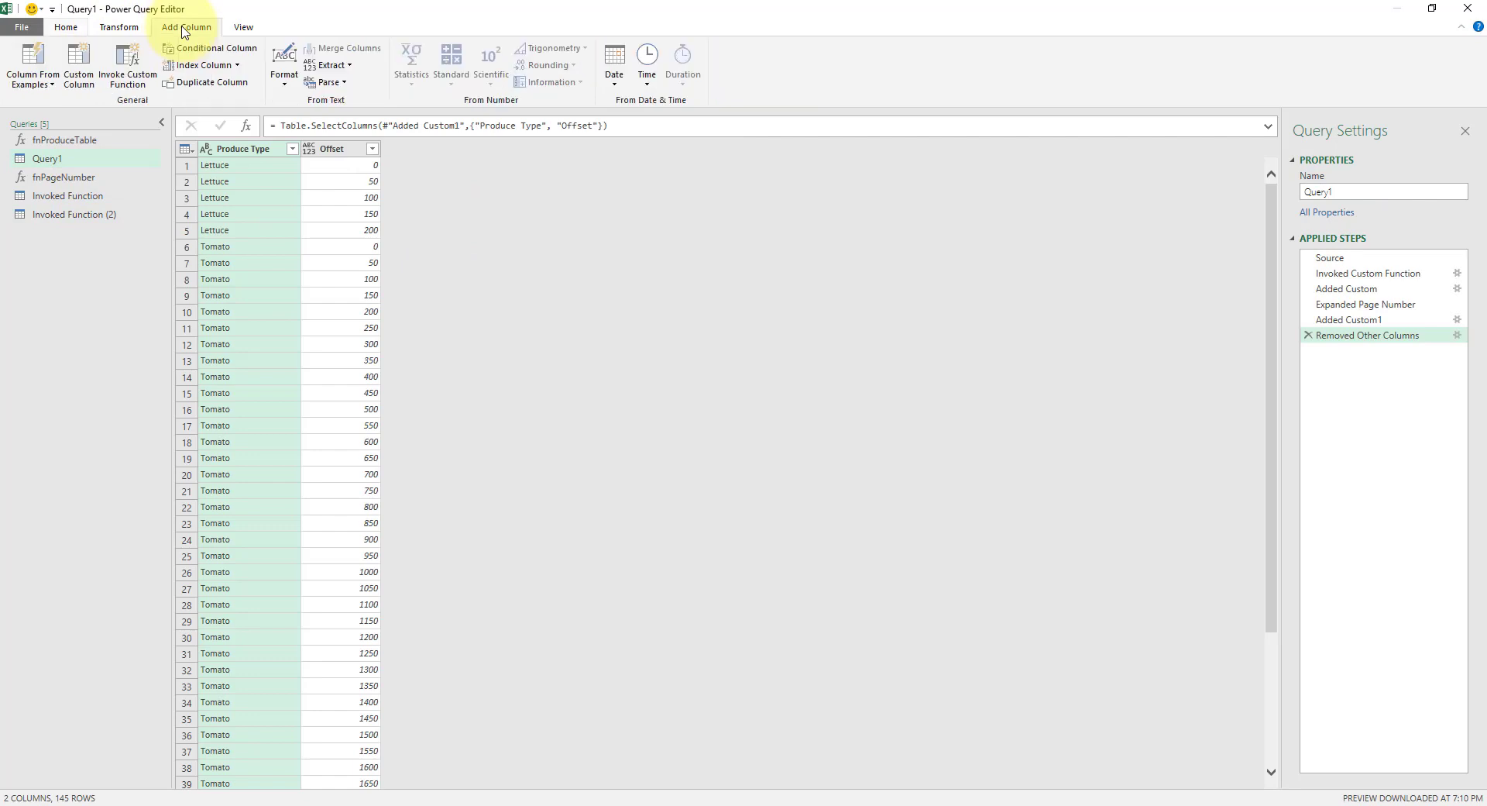
{"action": "left_click", "coordinate": [130, 62]}
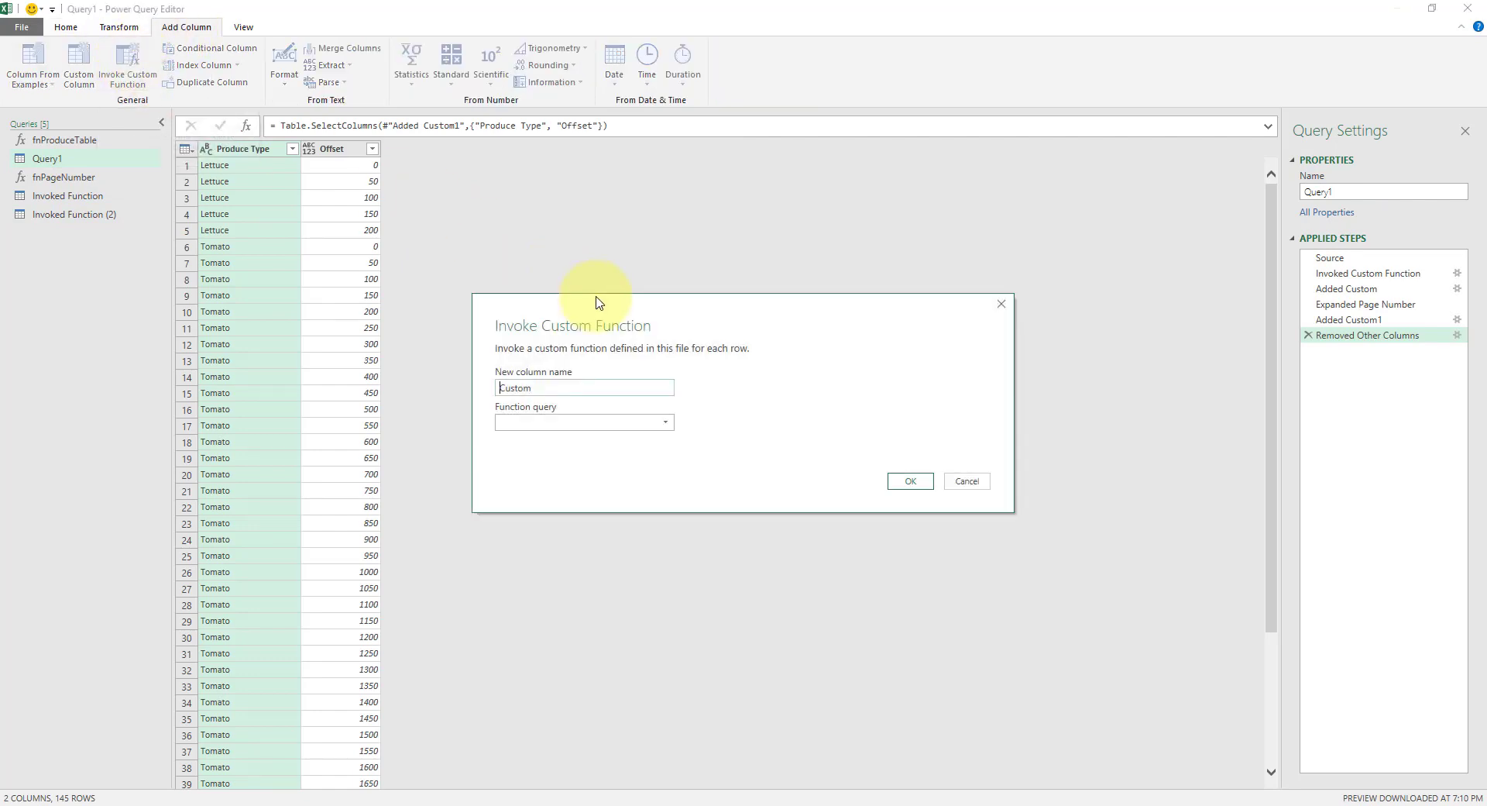
{"action": "double_click", "coordinate": [597, 388]}
{"action": "type", "text": "Table"}
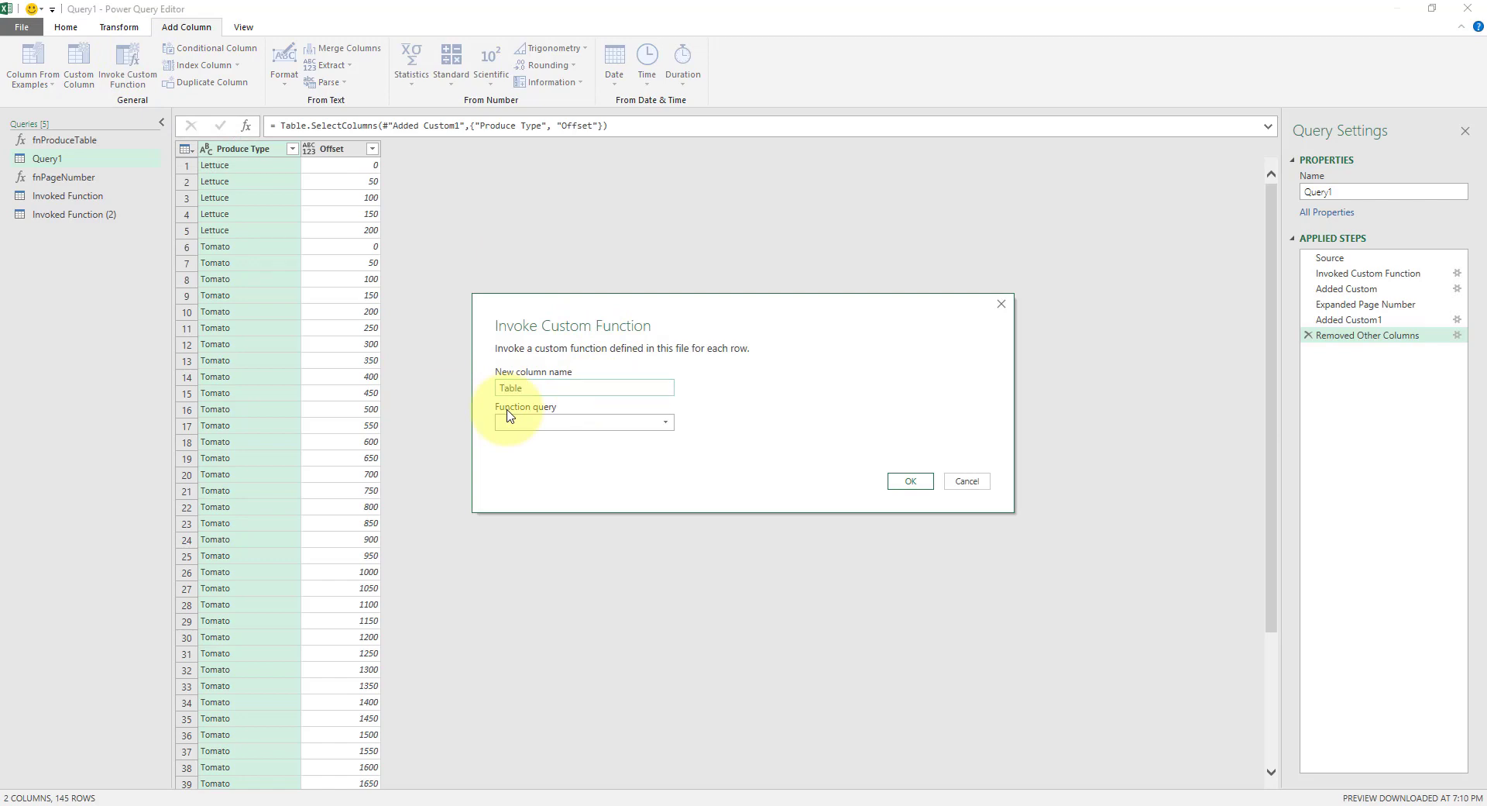
{"action": "type", "text": " Rows"}
{"action": "left_click", "coordinate": [513, 422]}
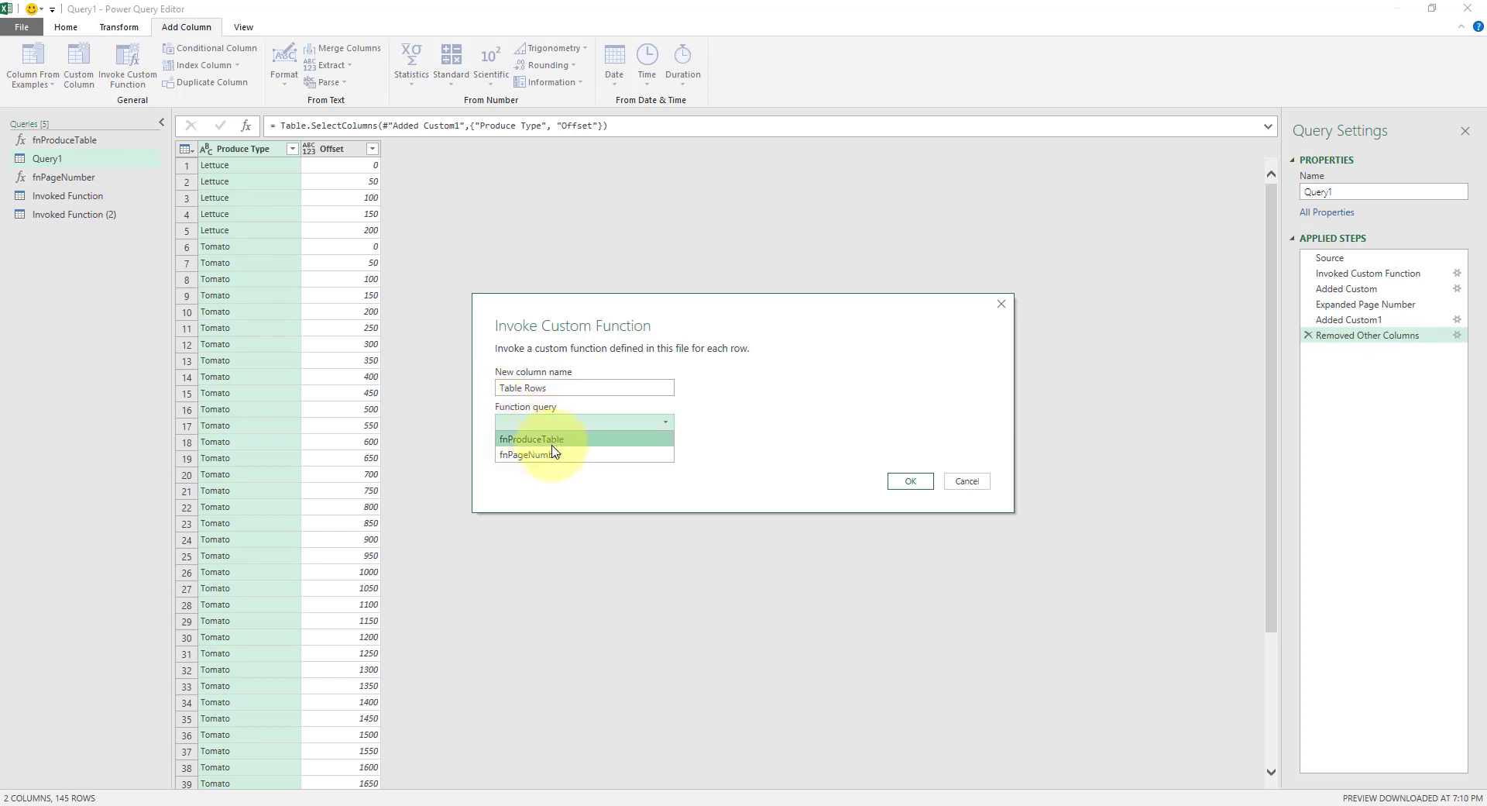
{"action": "left_click", "coordinate": [562, 439]}
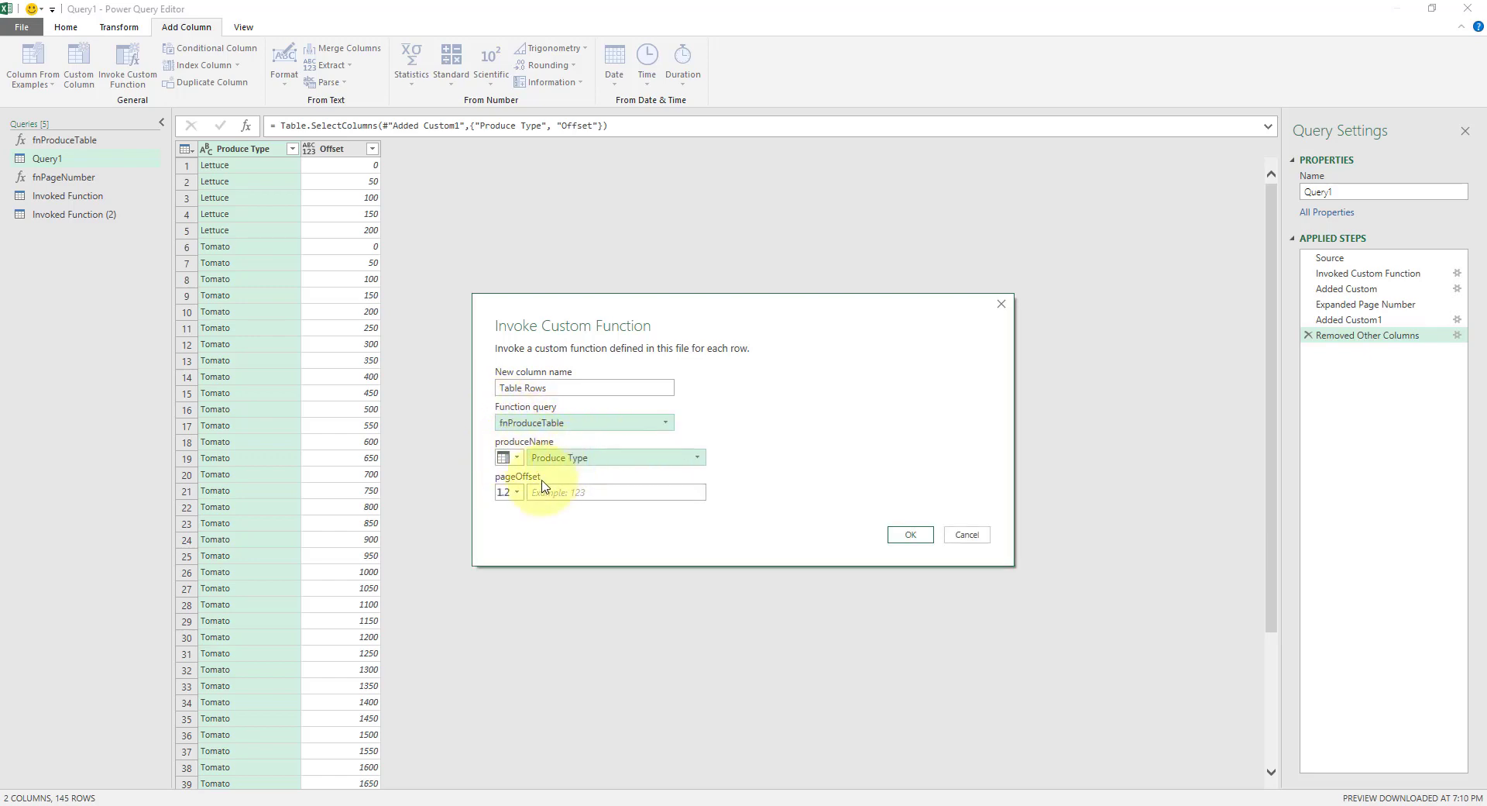
Supply pageOffset from the Offset column and add the invoked function column to the query
{"action": "left_click", "coordinate": [513, 491]}
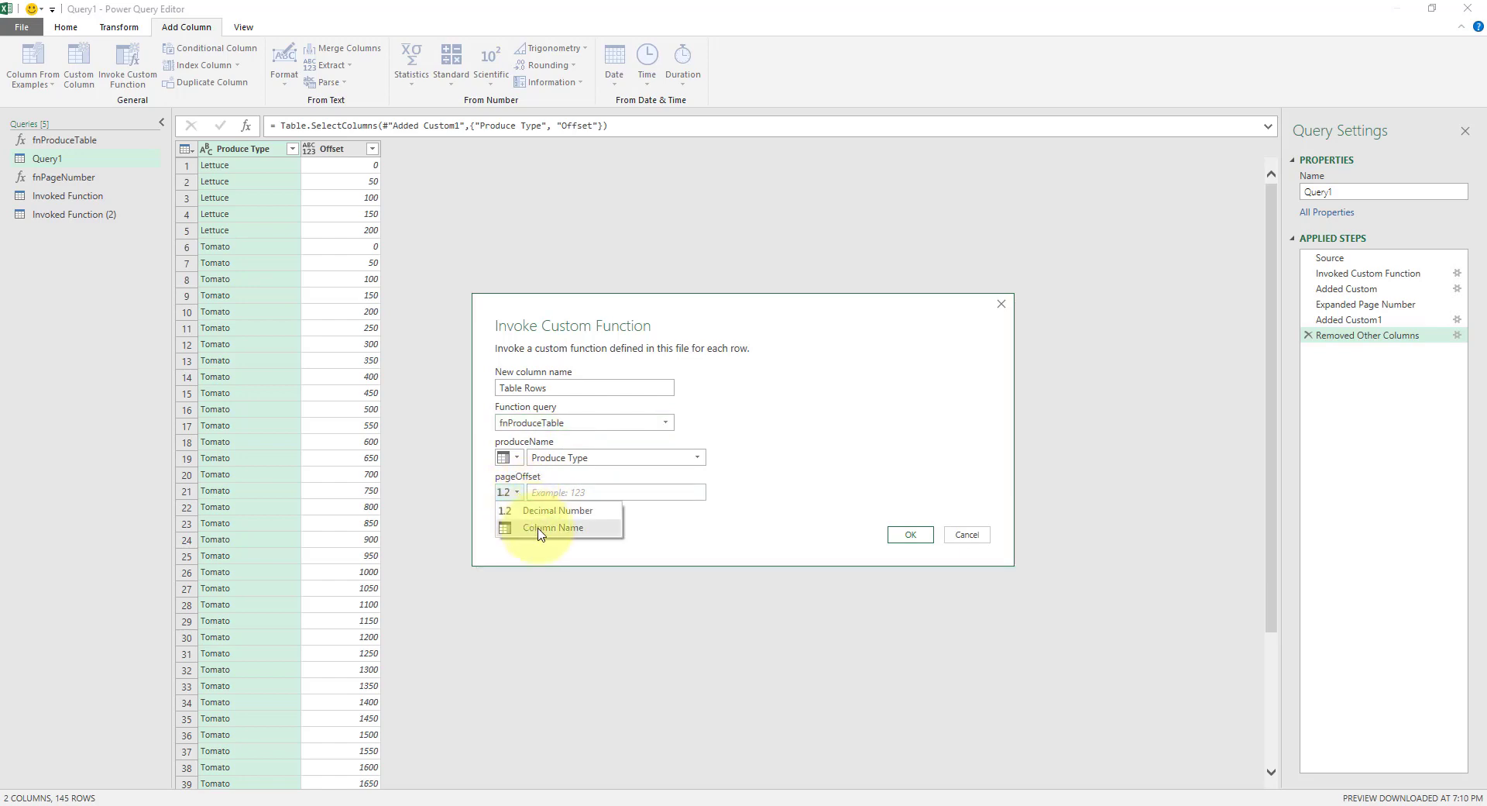
{"action": "left_click", "coordinate": [540, 527]}
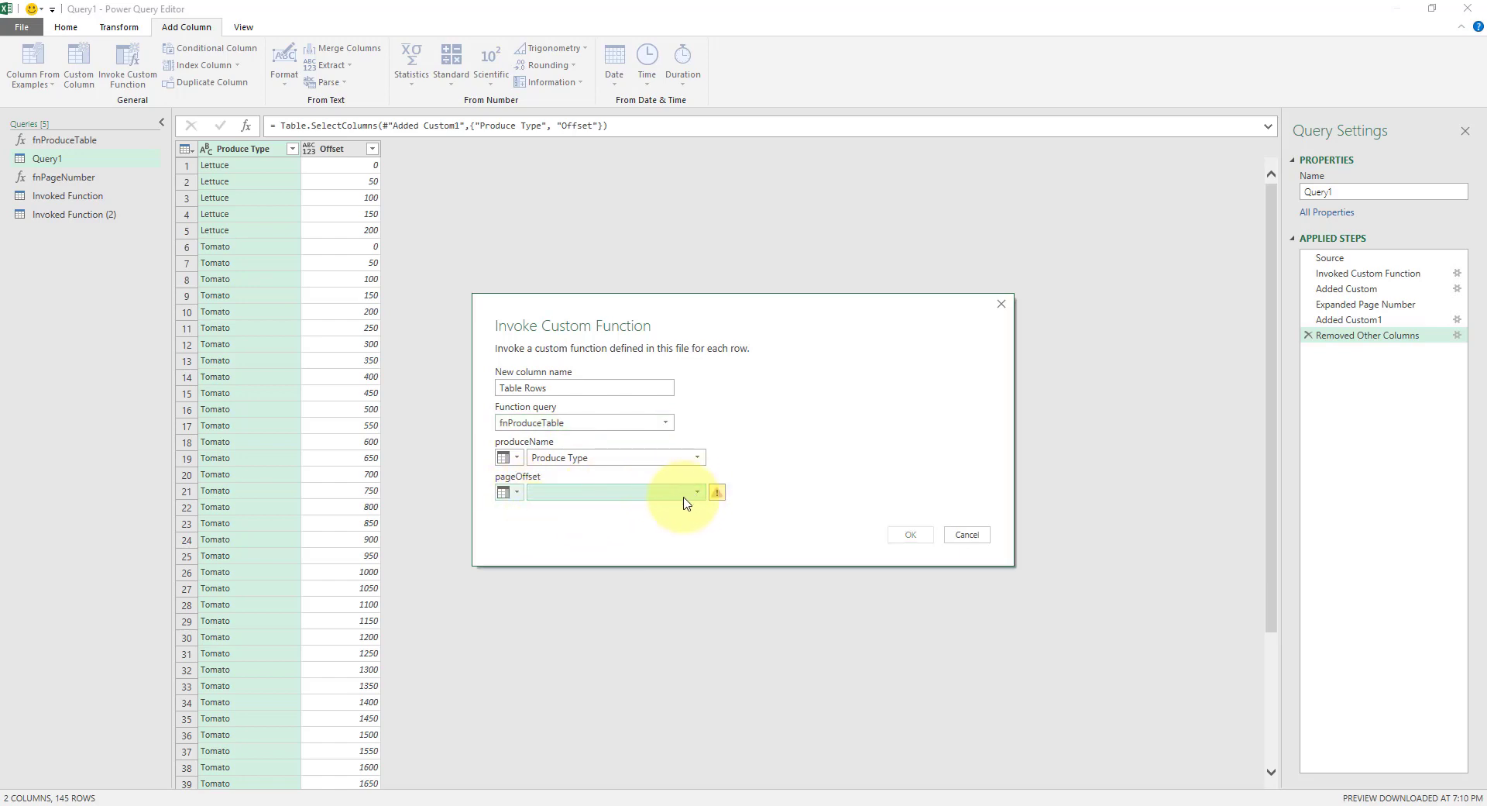
{"action": "left_click", "coordinate": [675, 496]}
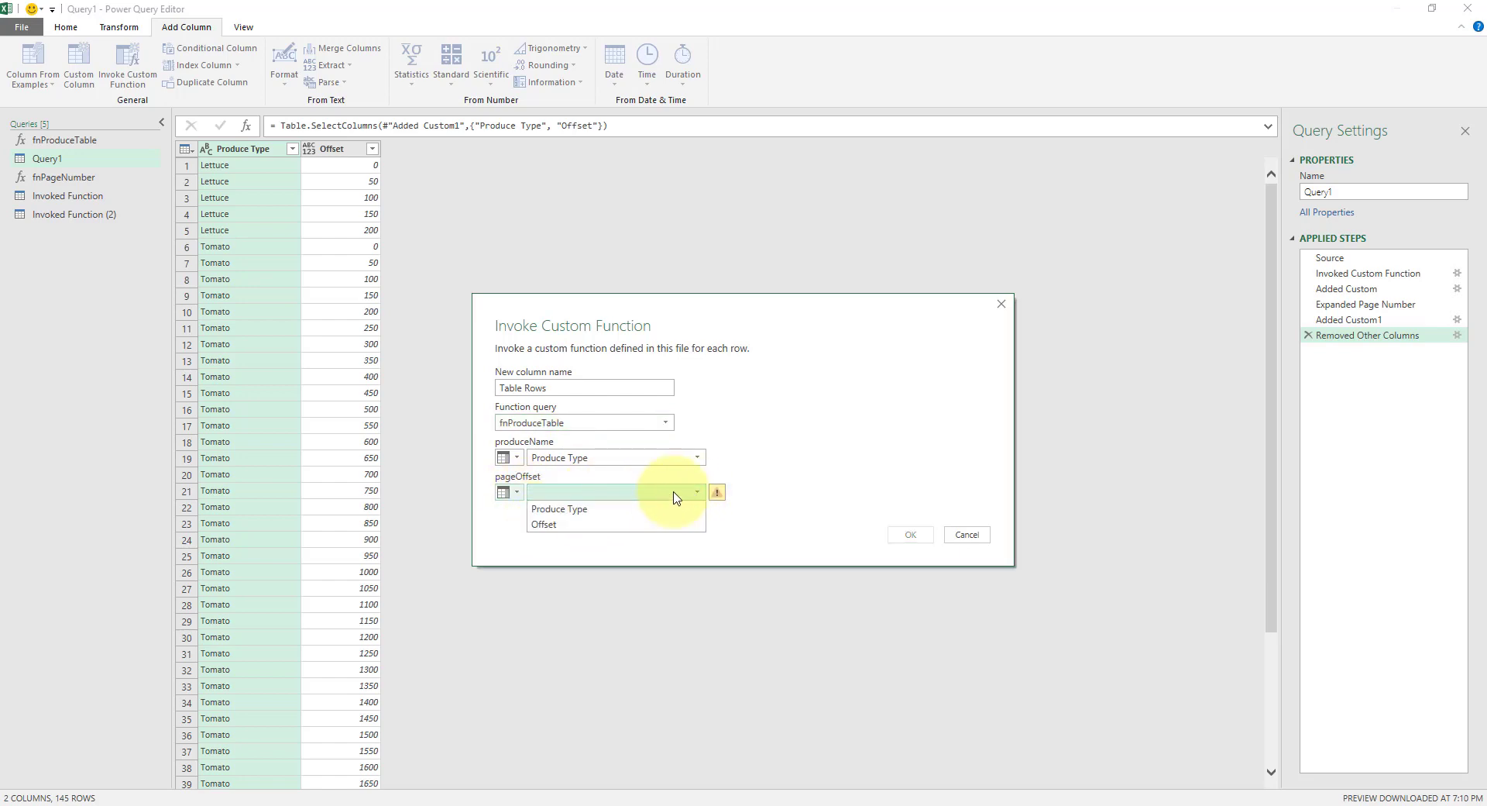
{"action": "left_click", "coordinate": [608, 525]}
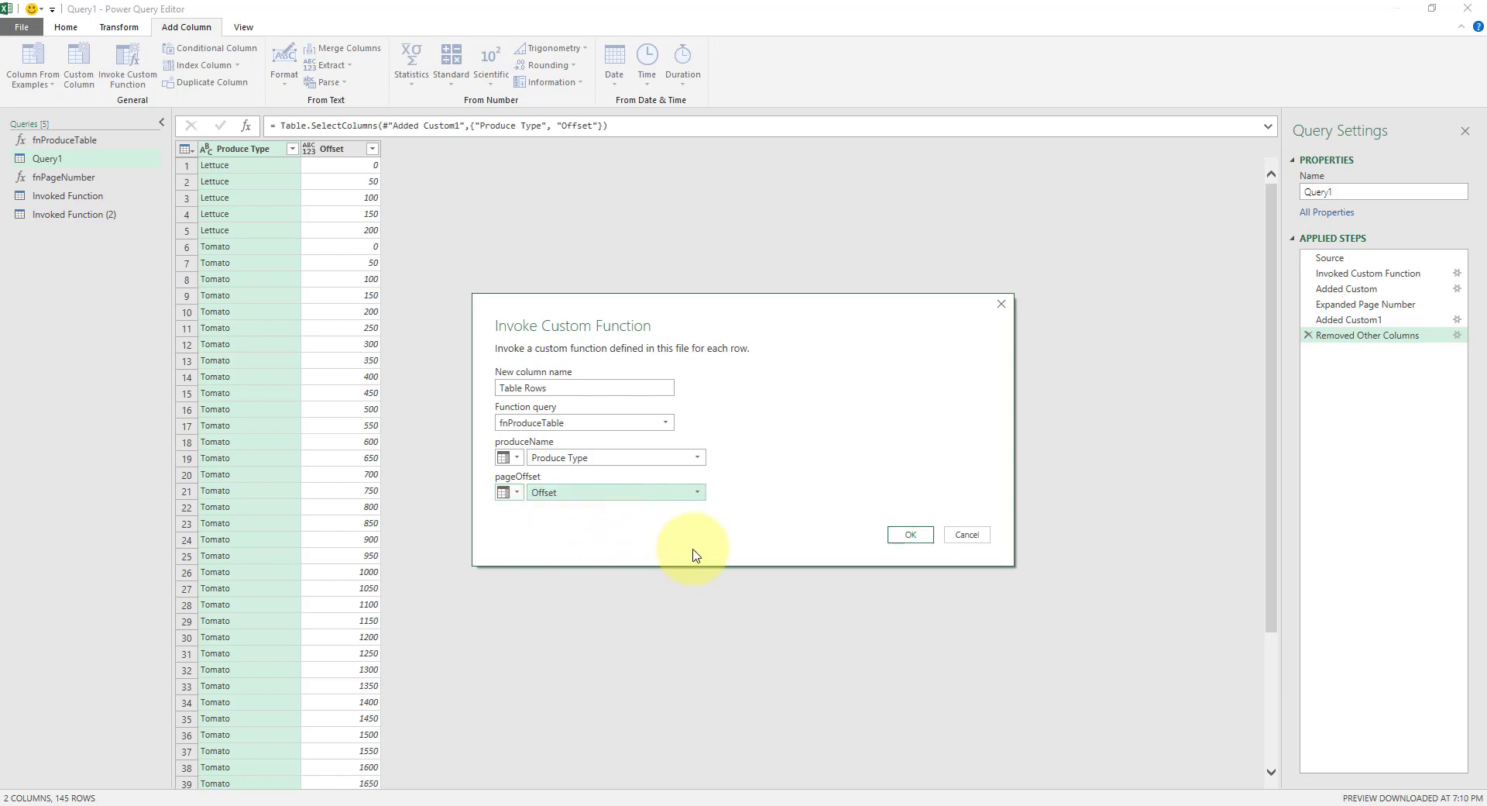
{"action": "left_click", "coordinate": [911, 536]}
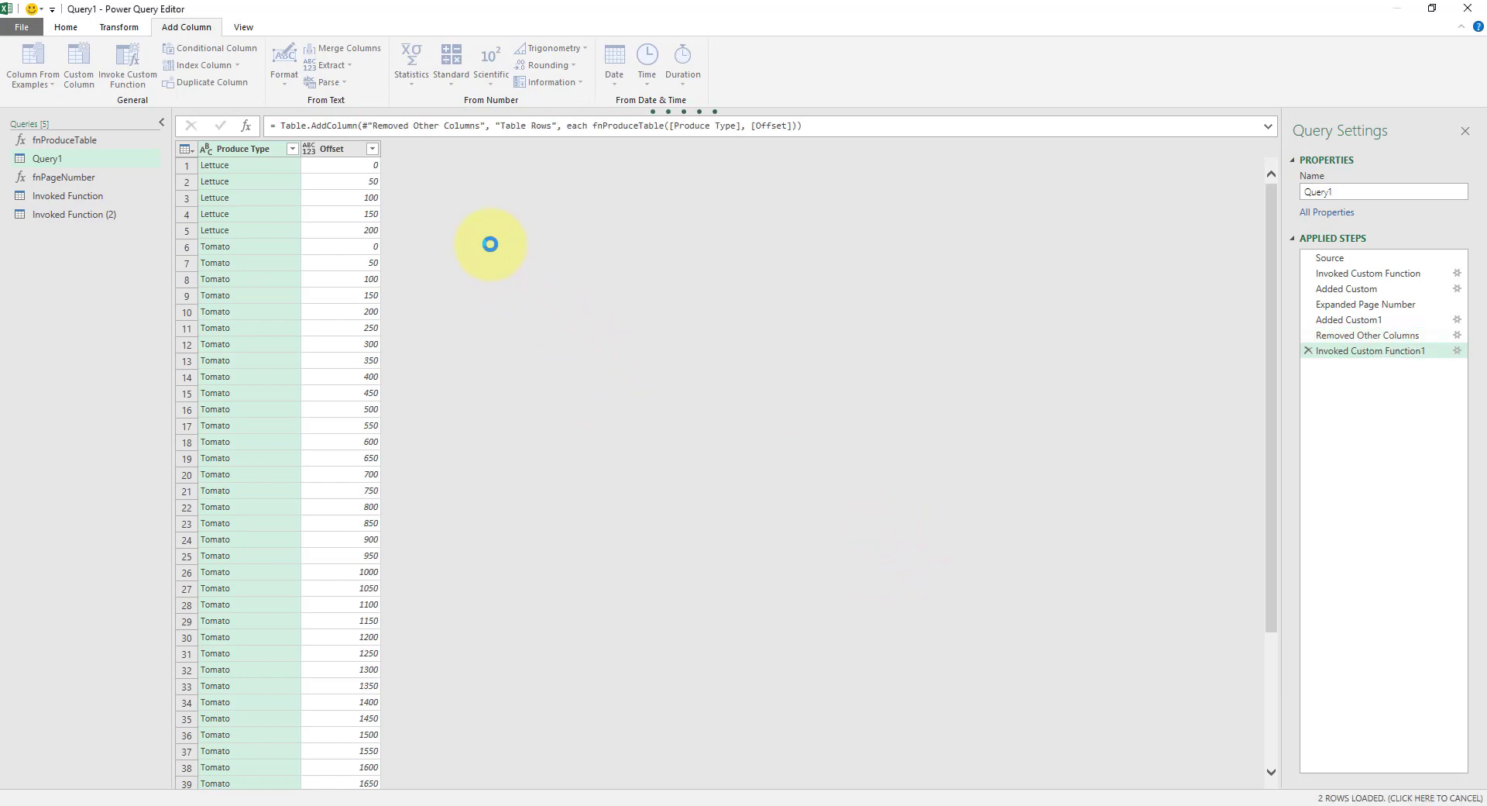
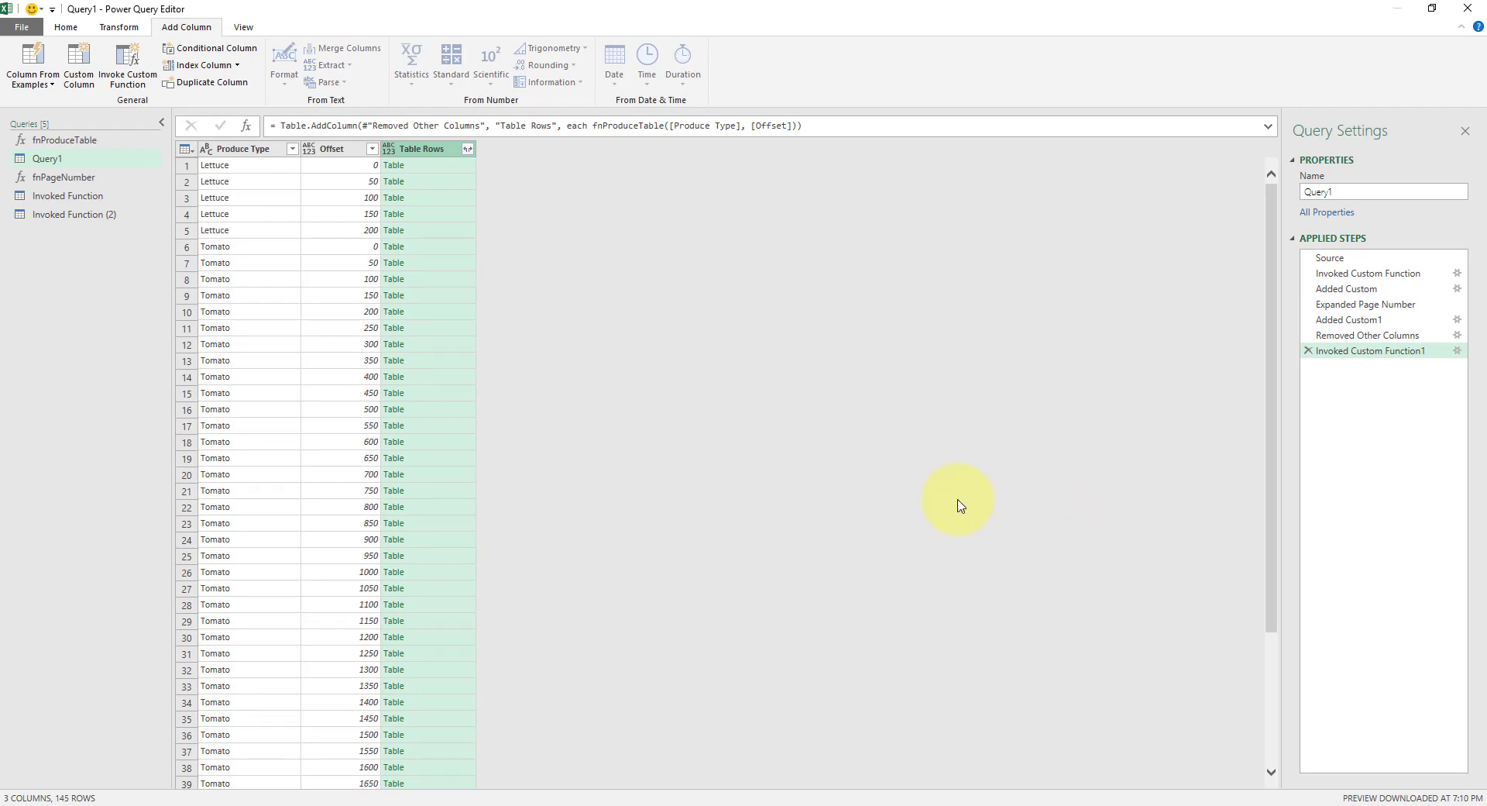
Keep only the Table Rows column and expand it into NDB No., Description and Manufacturer or Food Group without the original-name prefix
{"action": "left_click", "coordinate": [469, 150]}
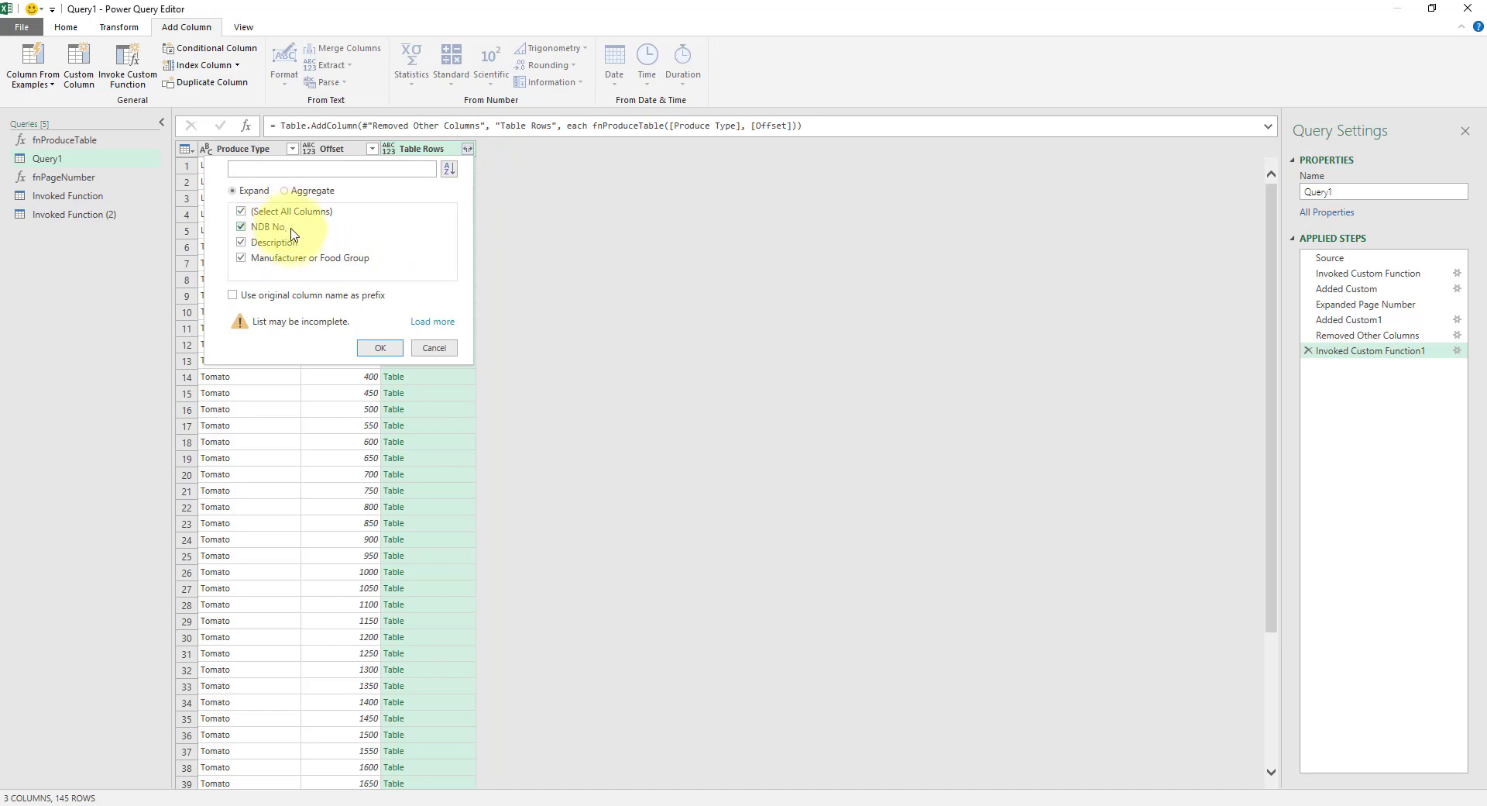
{"action": "left_click", "coordinate": [440, 350]}
{"action": "right_click", "coordinate": [409, 149]}
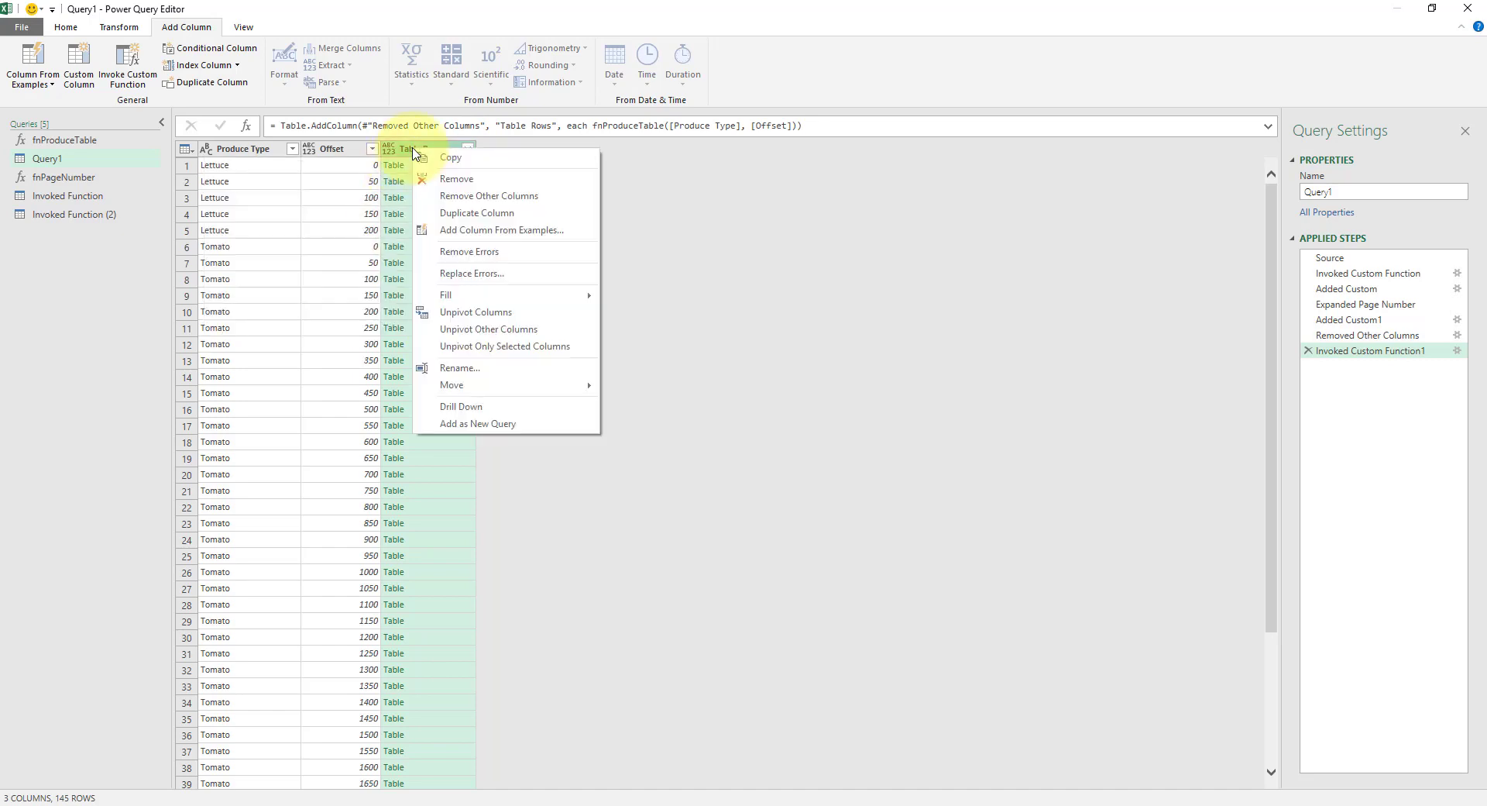
{"action": "left_click", "coordinate": [473, 198]}
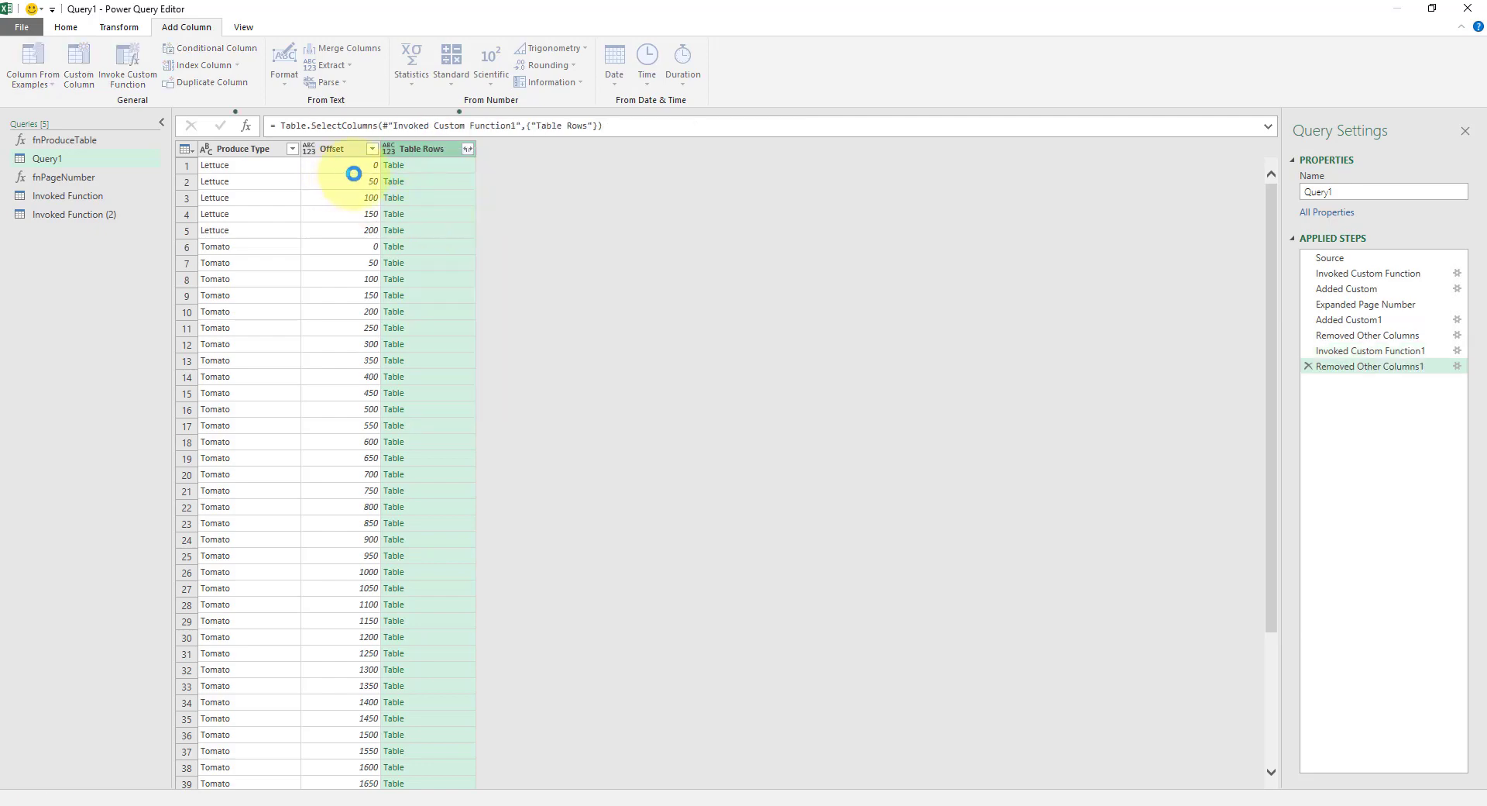
{"action": "left_click", "coordinate": [284, 149]}
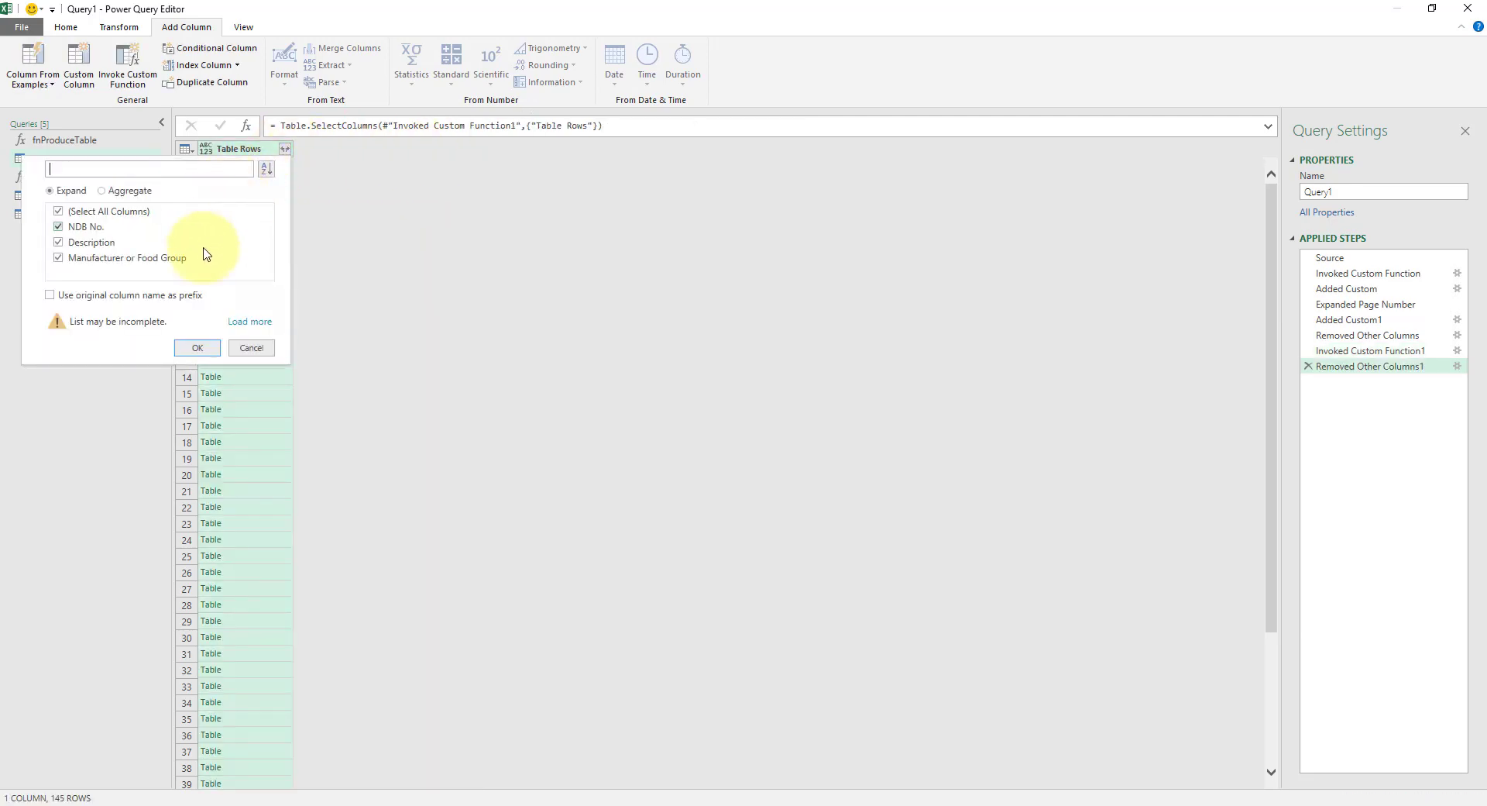
{"action": "left_click", "coordinate": [198, 349]}
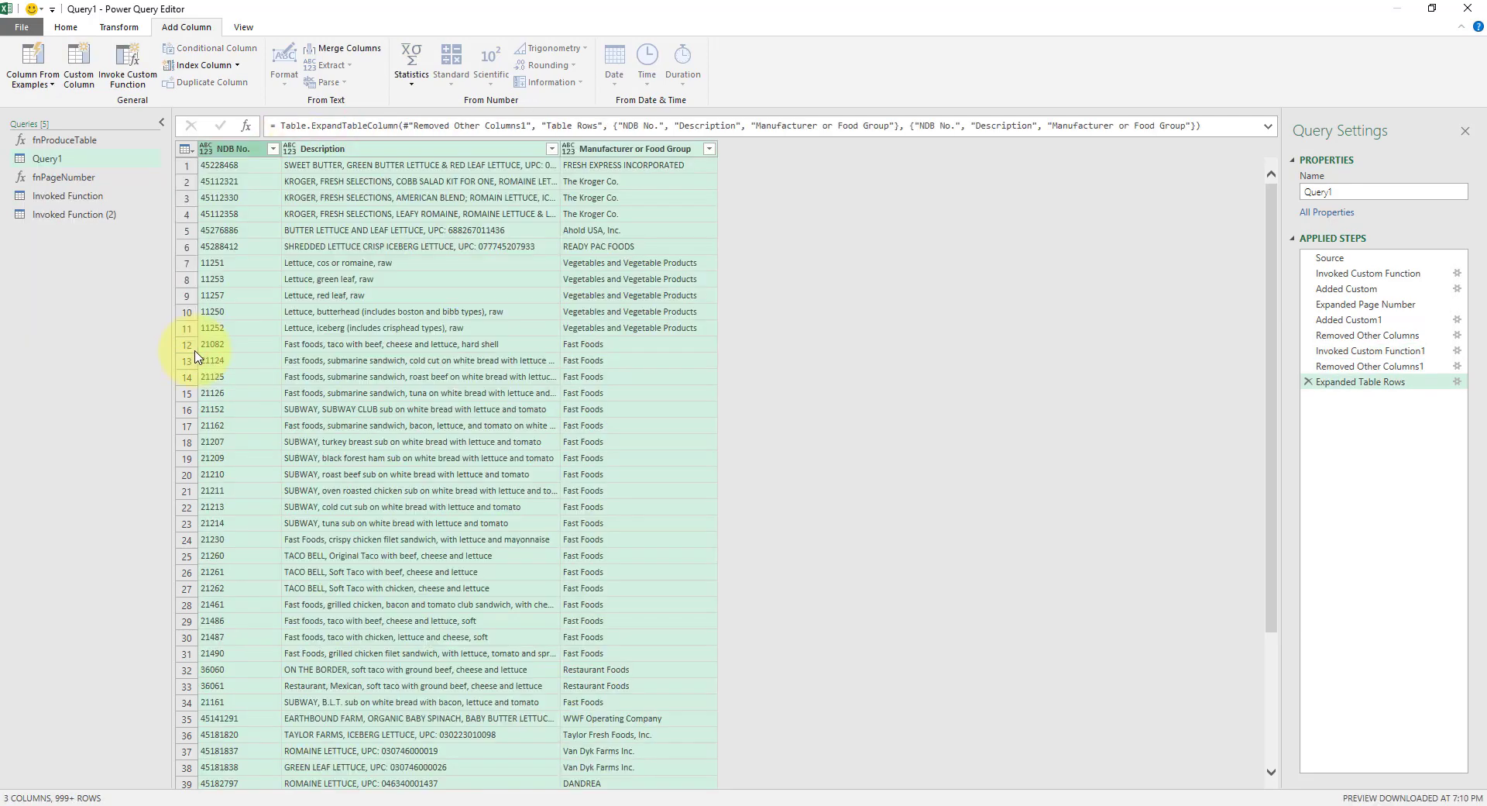